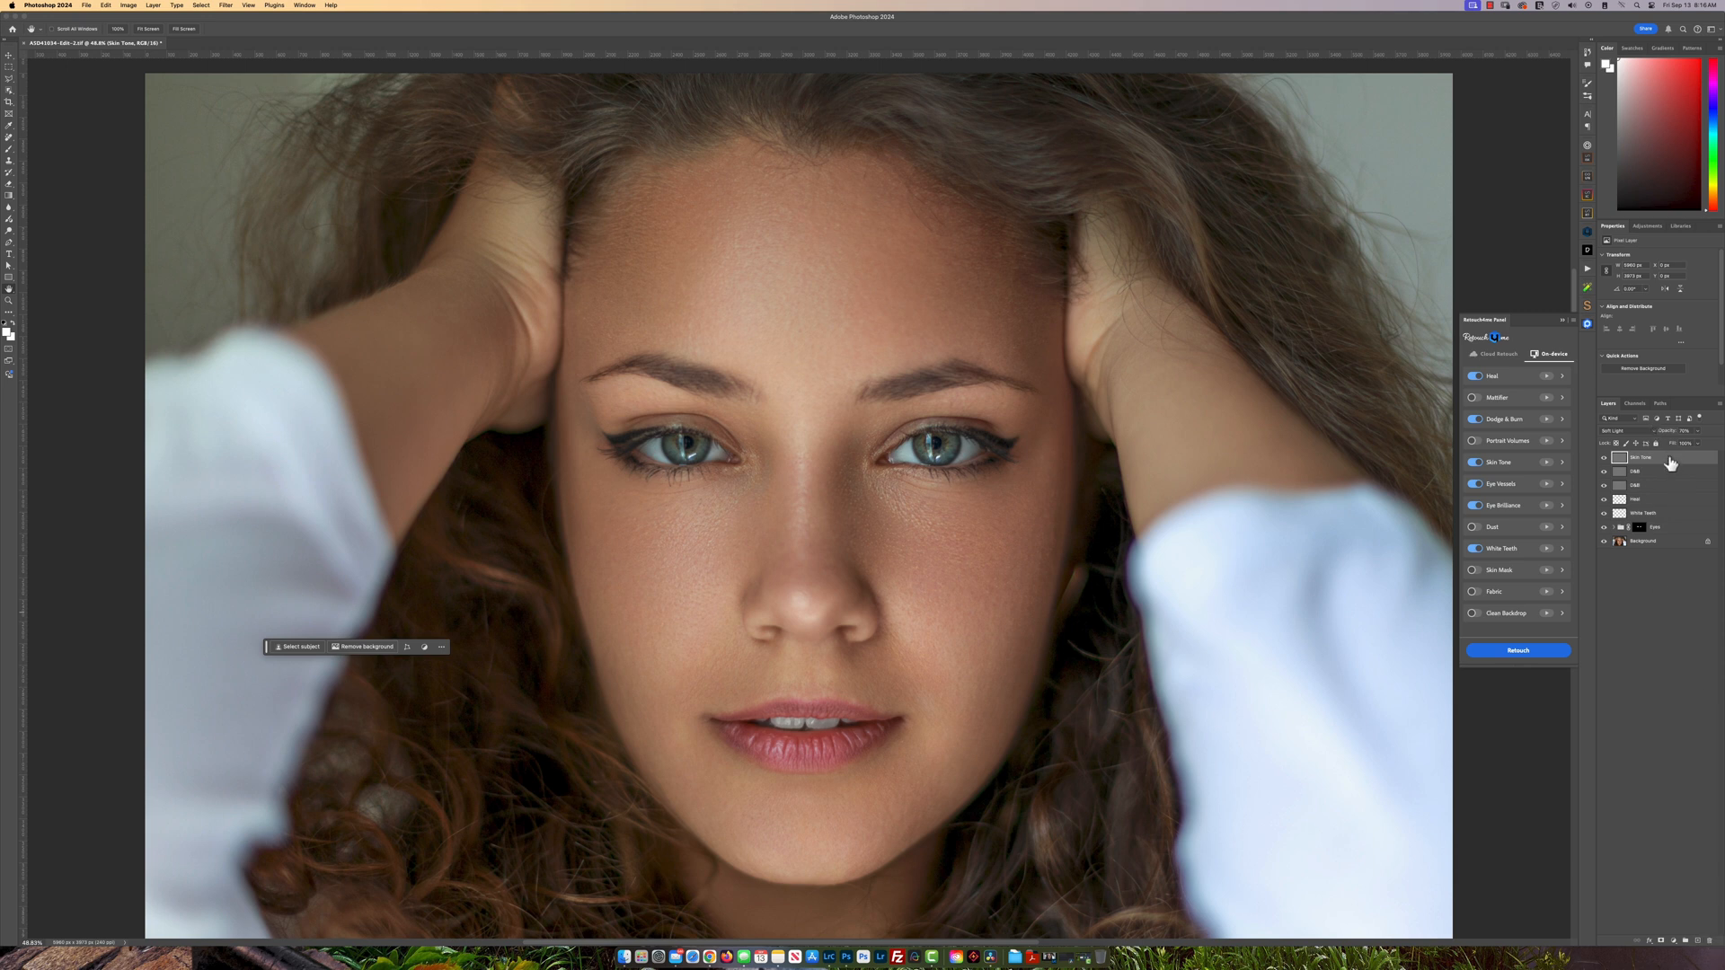
- Stamp all visible layers into a new top layer and build a Median frequency separation from it
key(super+alt+shift+e)
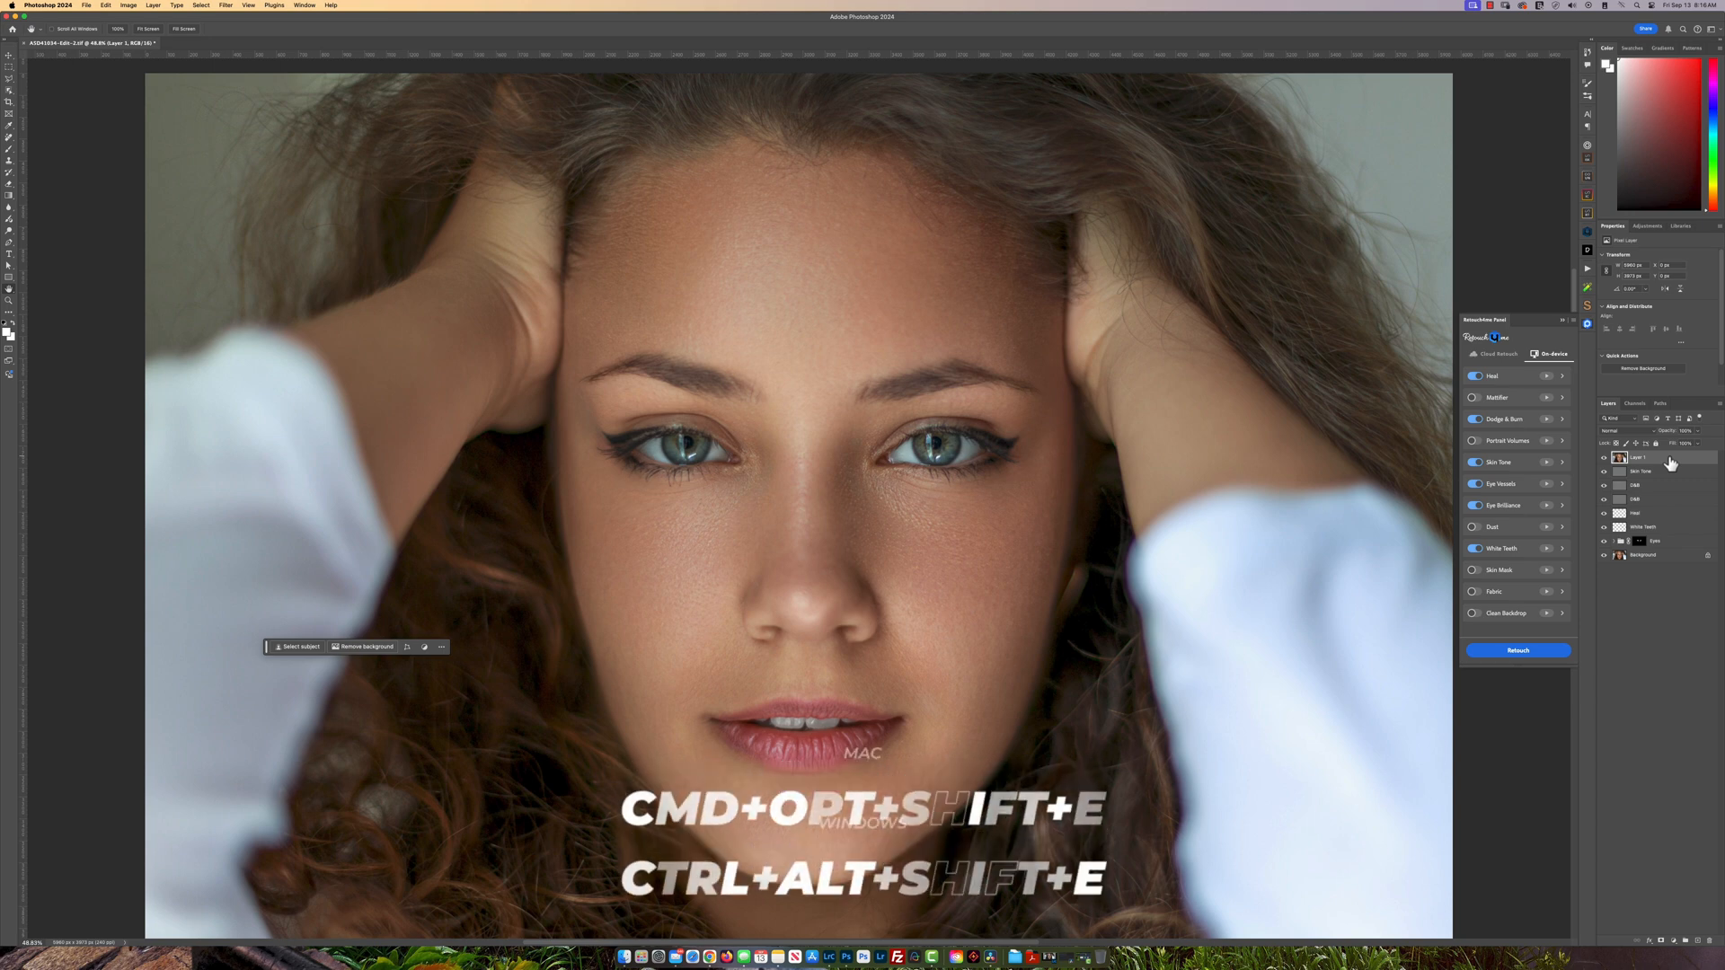
scroll(713, 477, down, 2)
scroll(713, 477, up, 2)
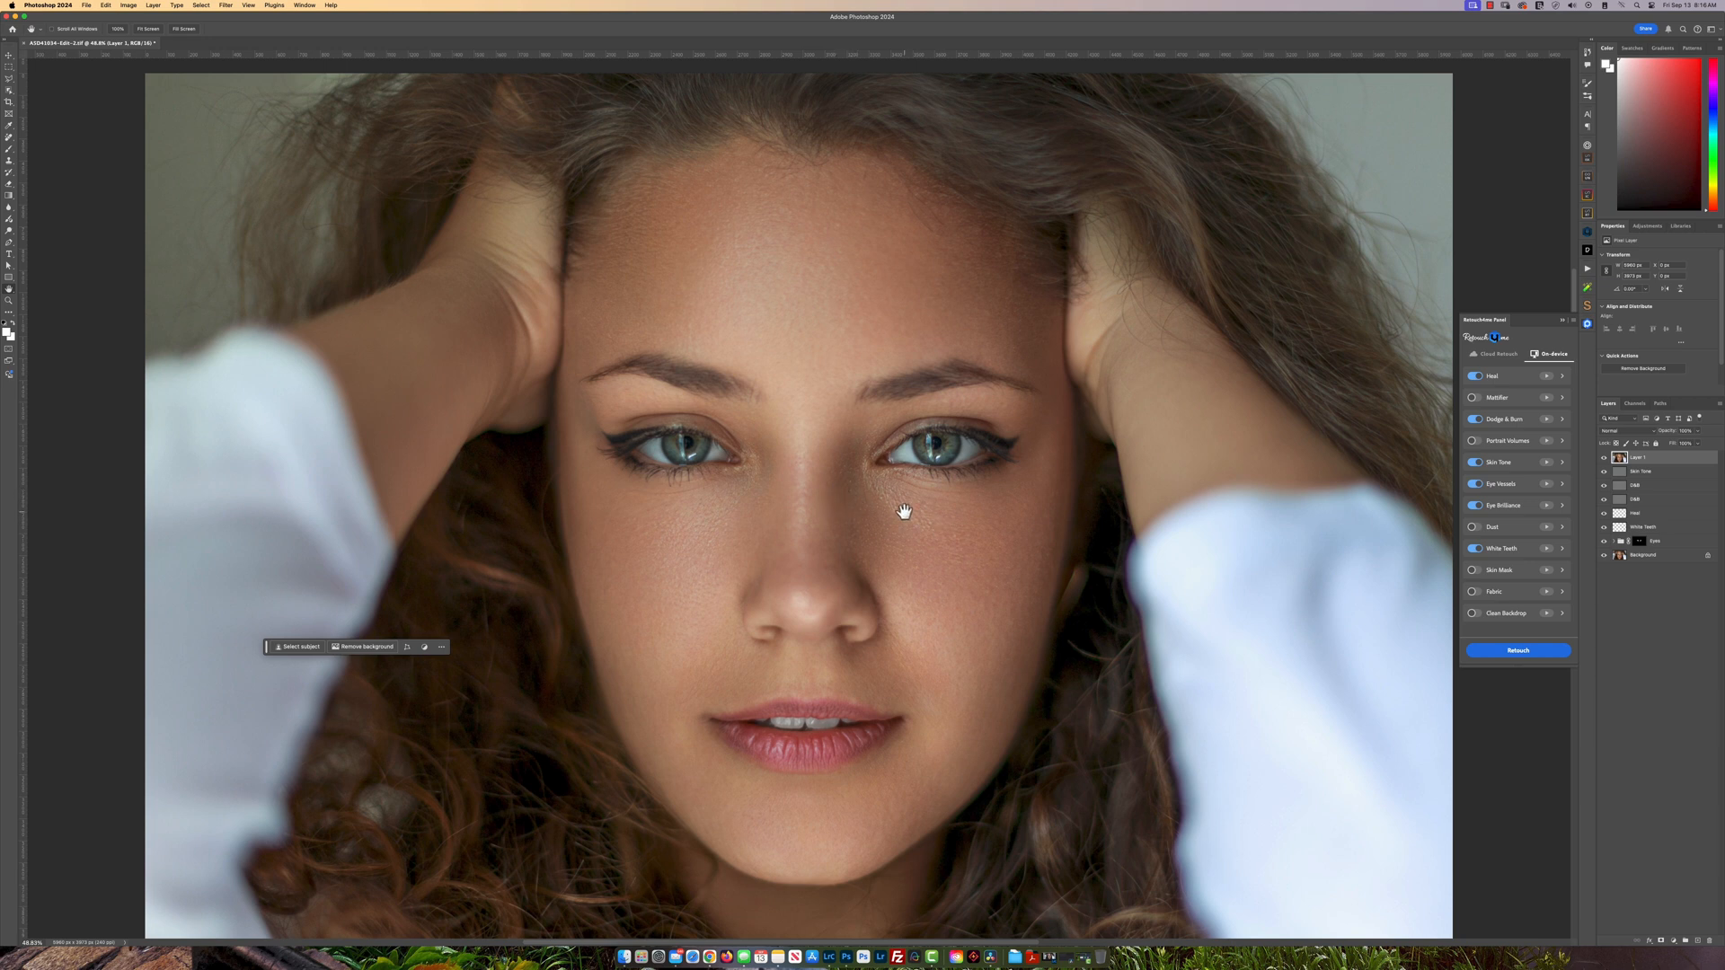
click(1590, 288)
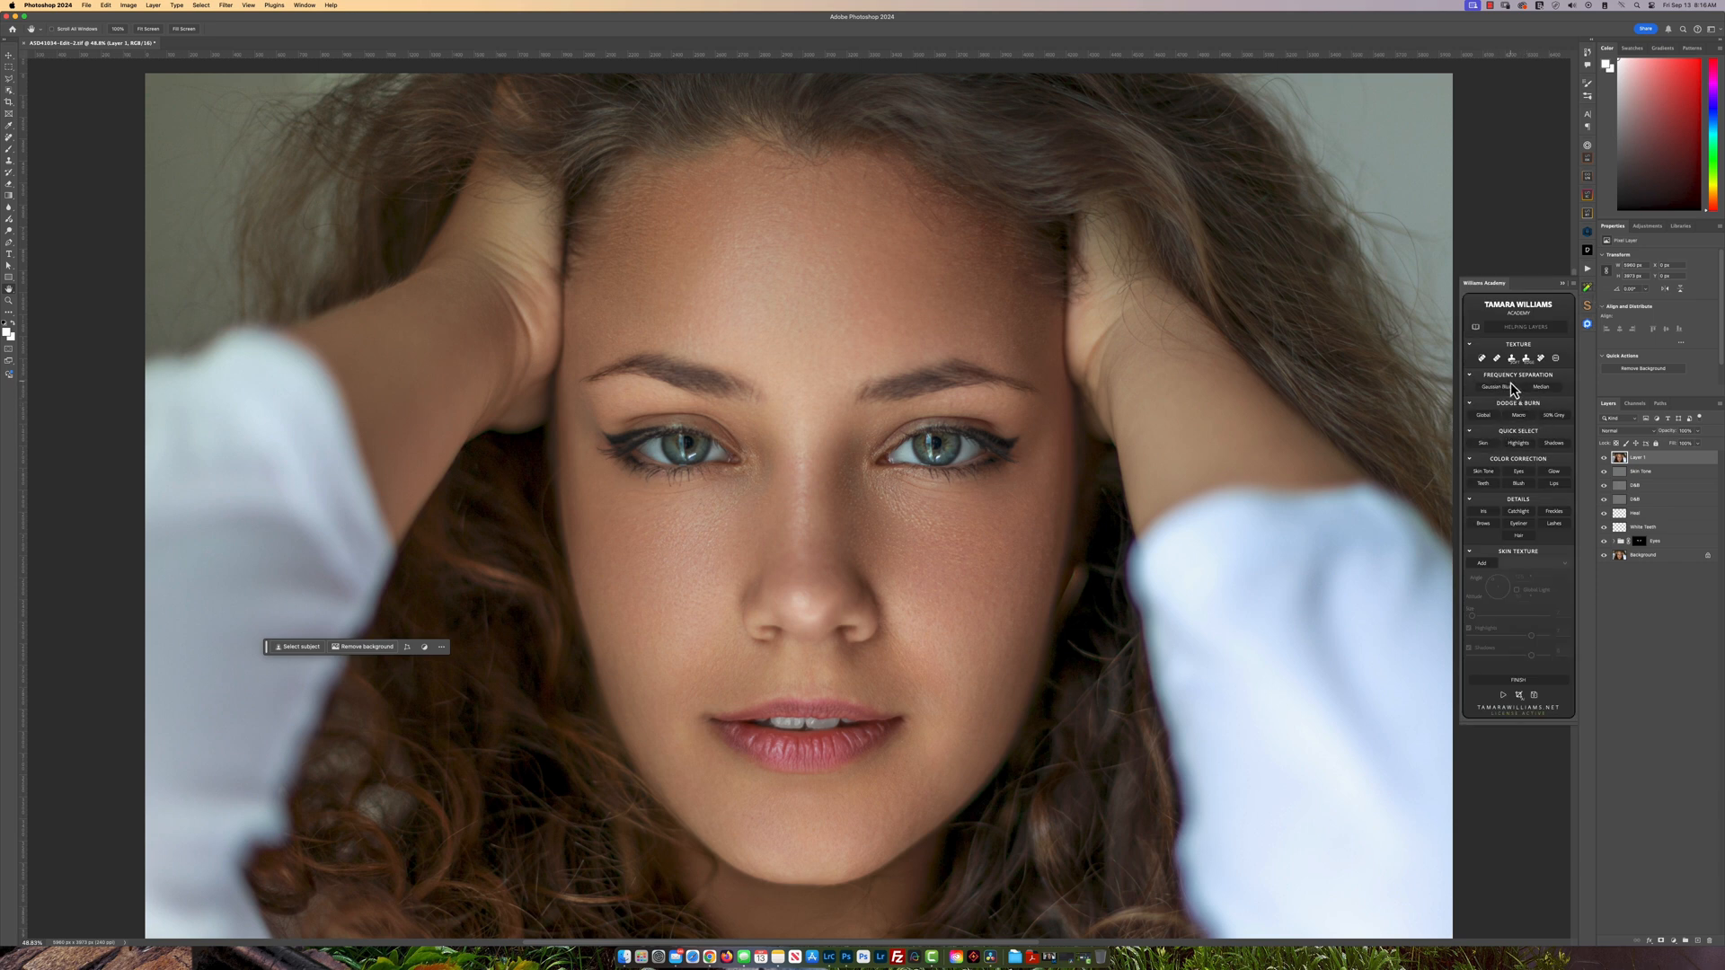
click(1541, 389)
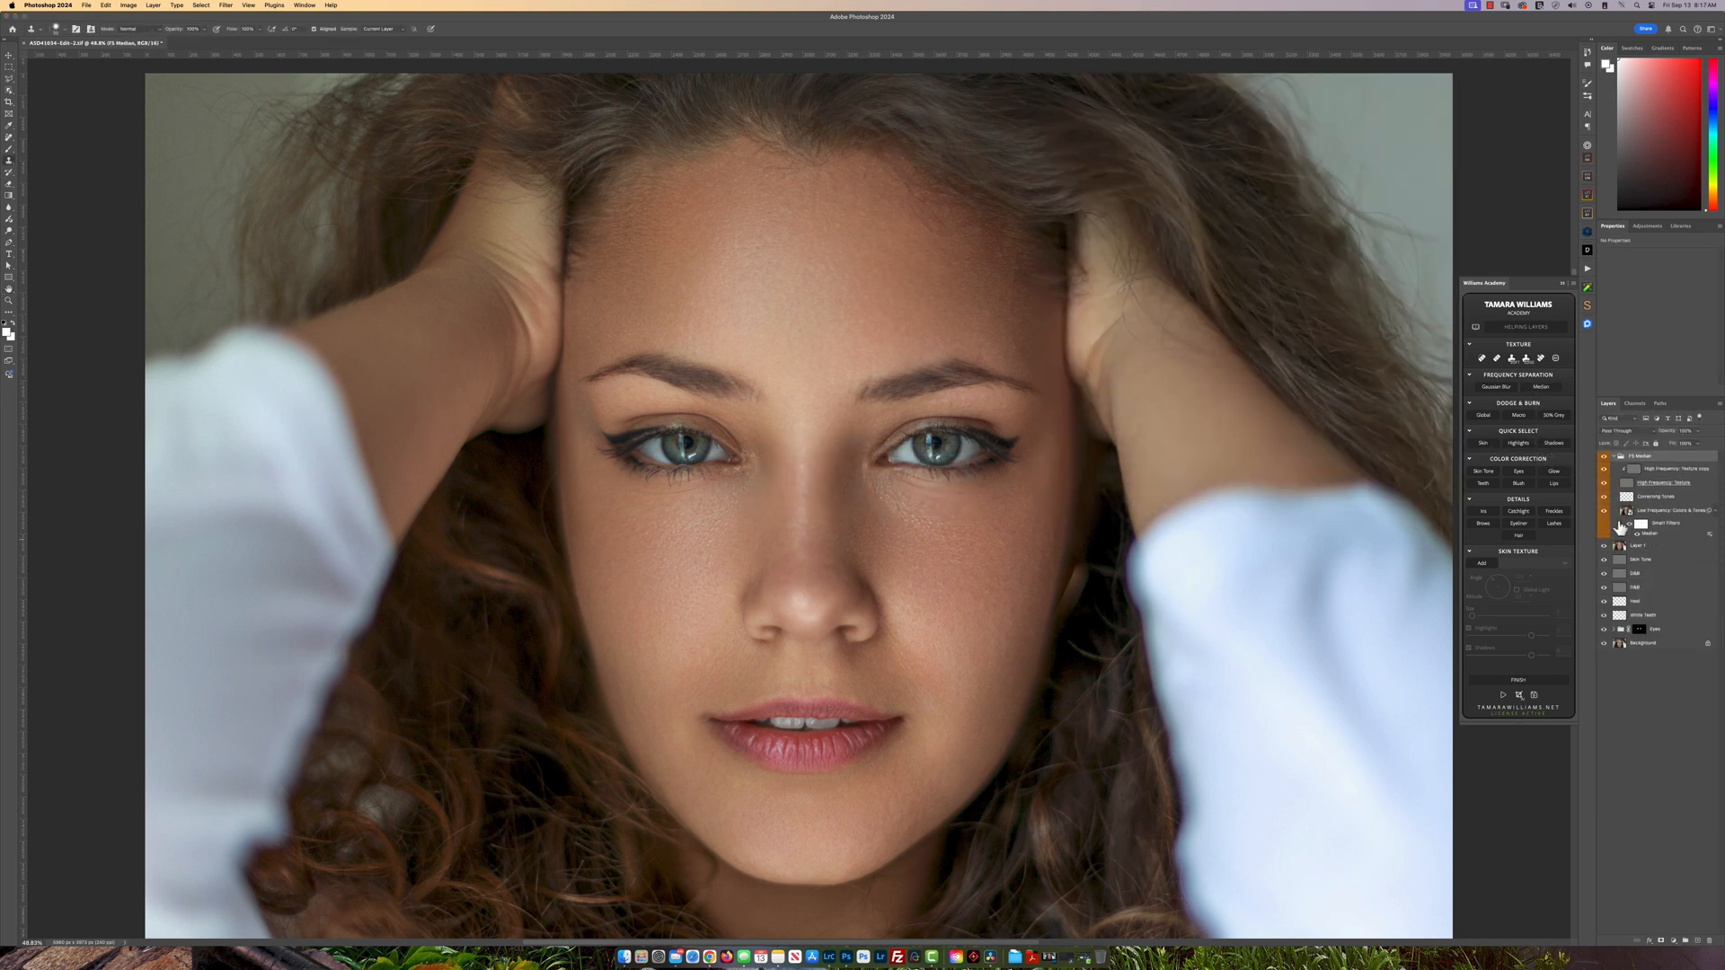
- Select the High Frequency Texture copy layer and try to clone over the rough skin below the eye beside the nose
click(1639, 471)
scroll(883, 515, up, 5)
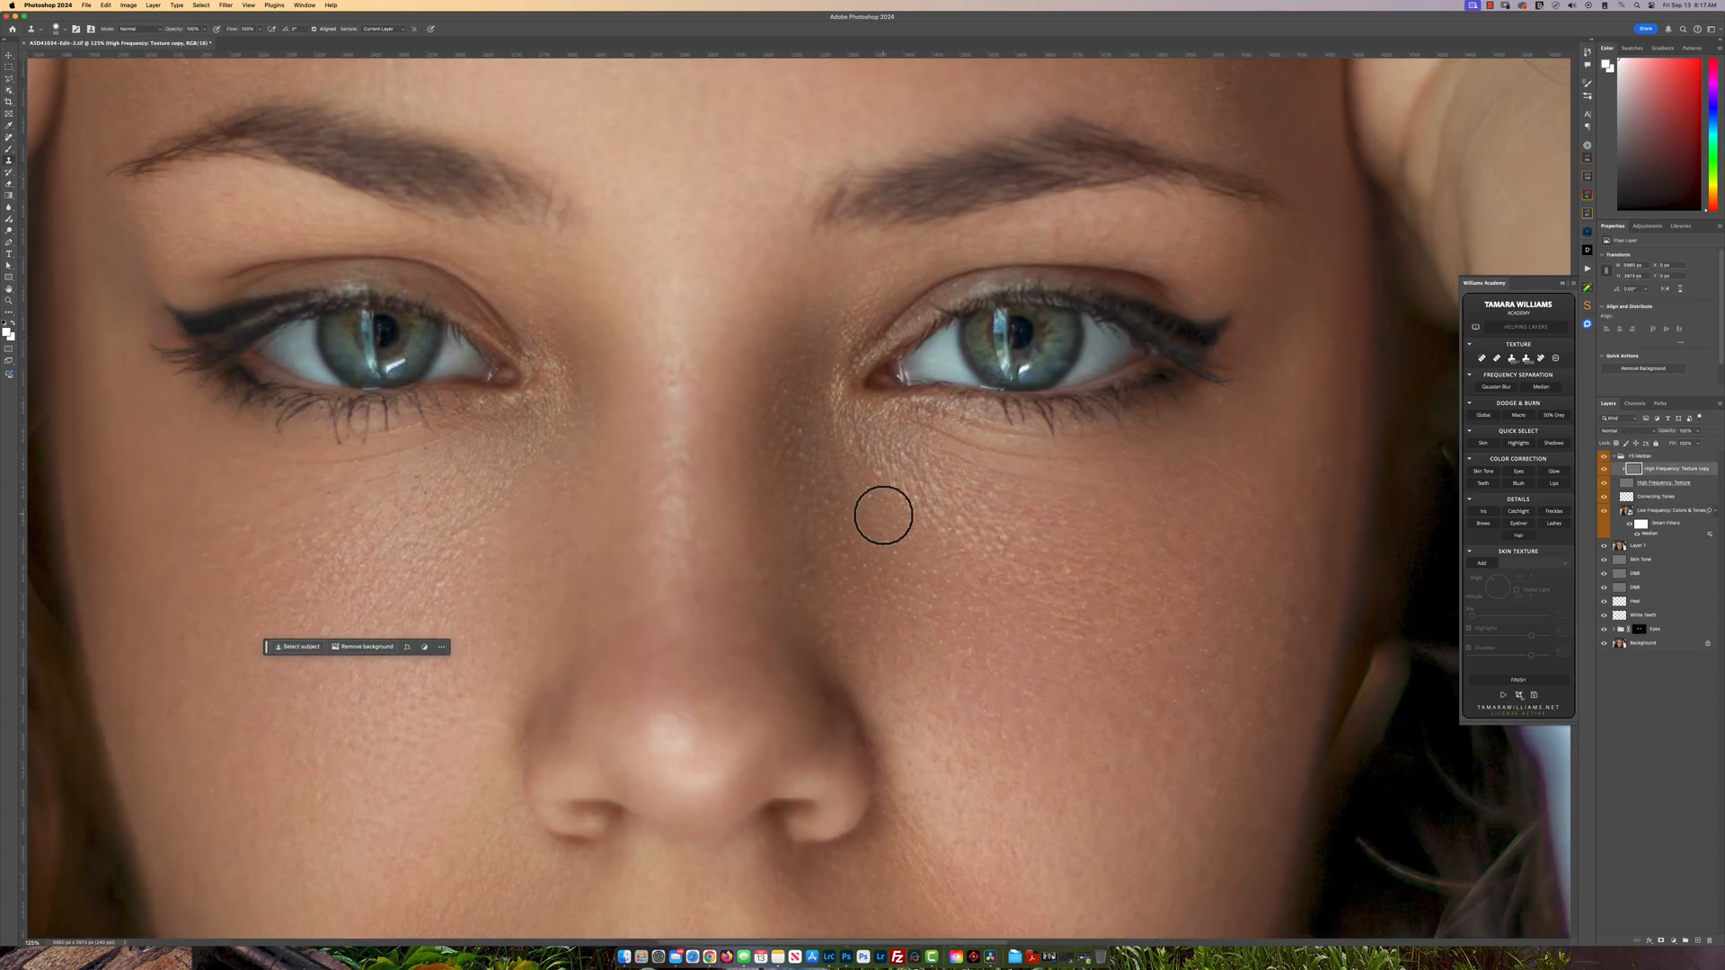
scroll(913, 507, up, 2)
scroll(913, 505, down, 2)
scroll(907, 506, up, 2)
drag(898, 504, 885, 503)
click(845, 496)
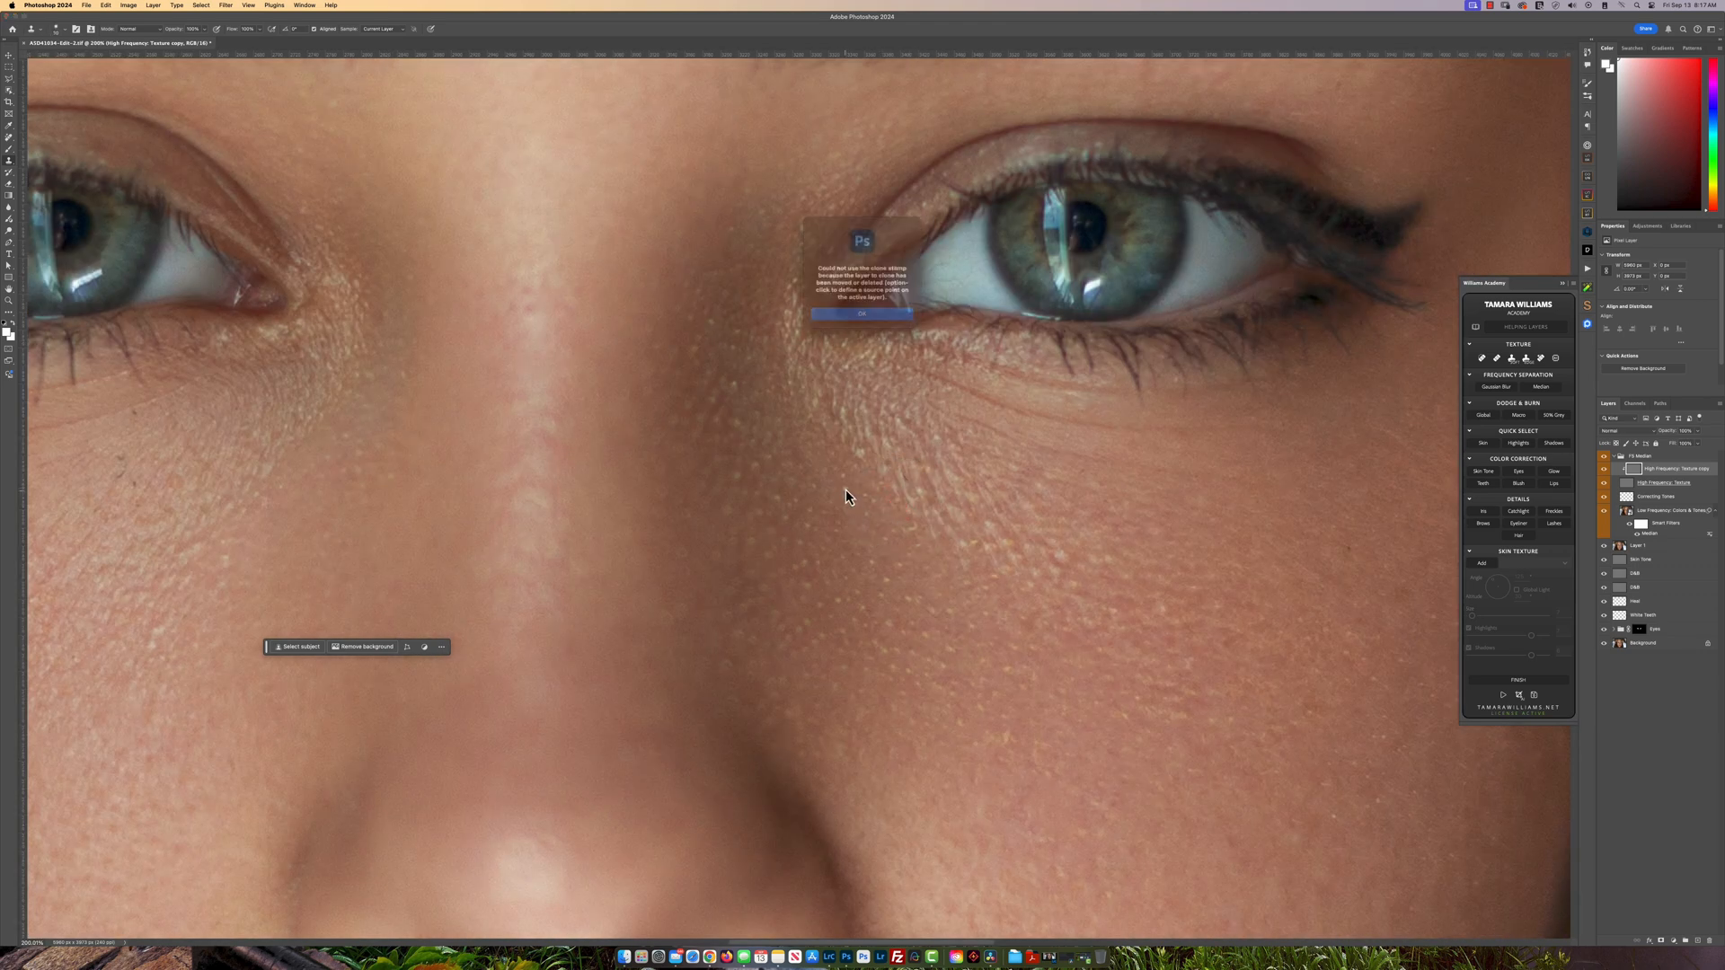
click(862, 314)
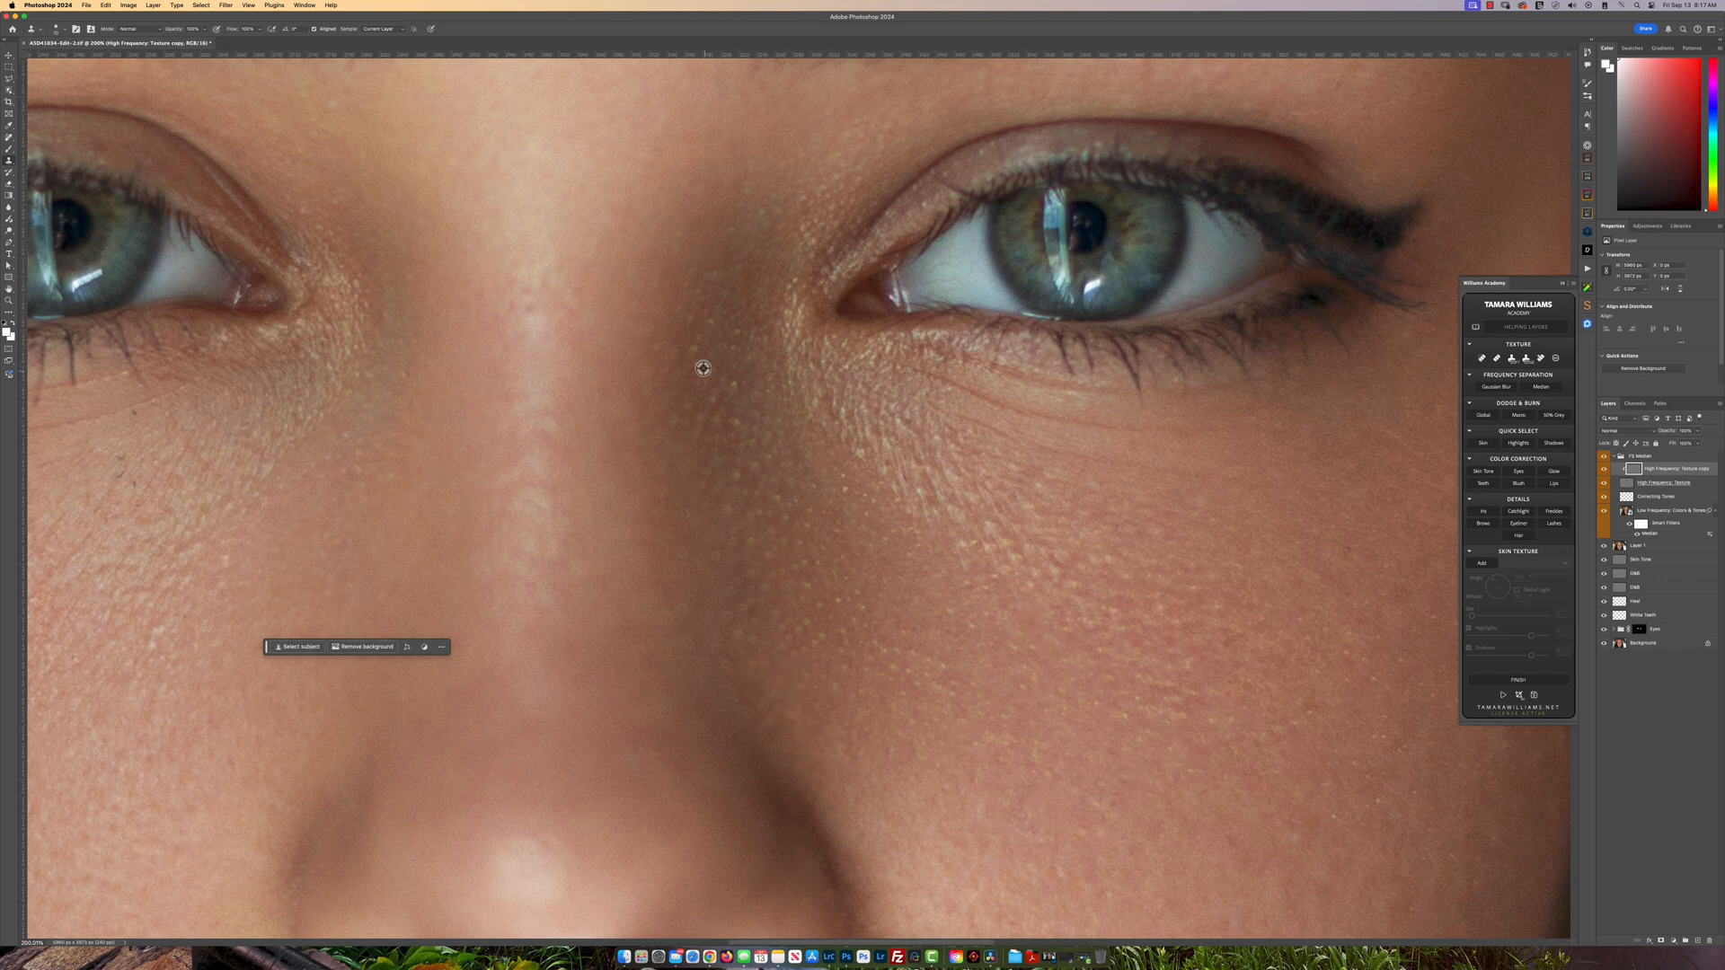
- Sample clean skin texture and clone it over the bumpy patches beneath the eye and on the cheek
scroll(954, 582, down, 3)
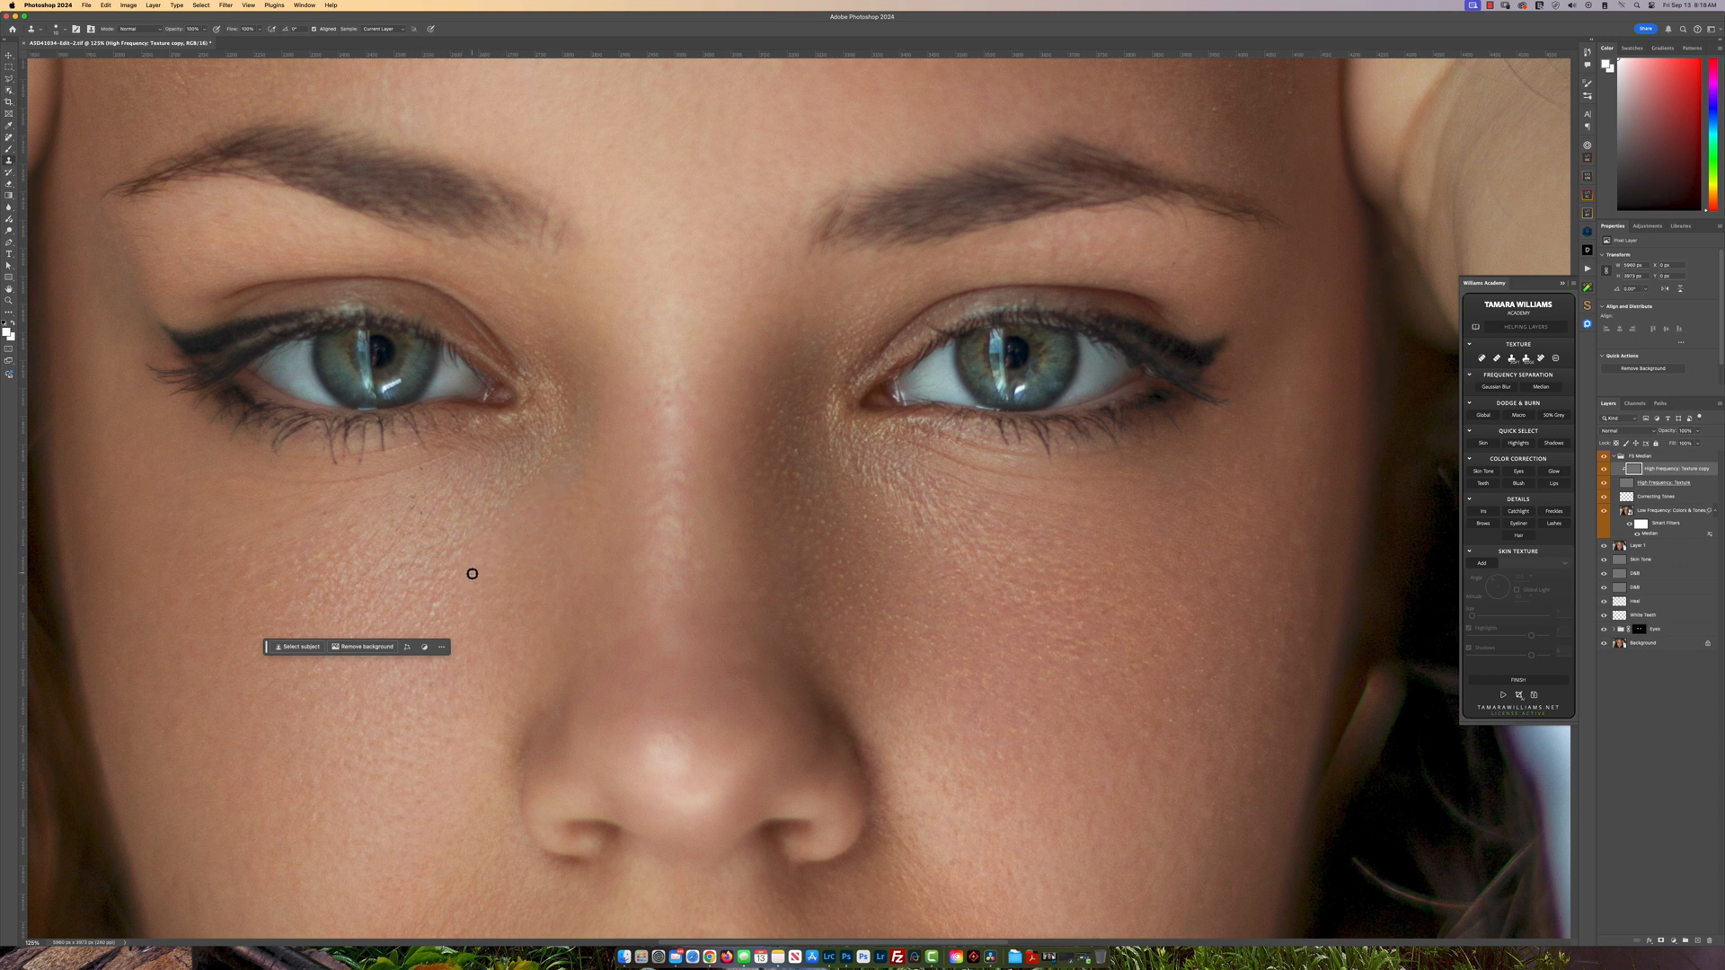
alt+click(878, 460)
click(891, 489)
alt+click(898, 496)
click(882, 480)
click(998, 689)
- Collapse the FS Median group and inspect the retouched skin around the eyes, nose and lips, close up and zoomed out
scroll(977, 683, down, 3)
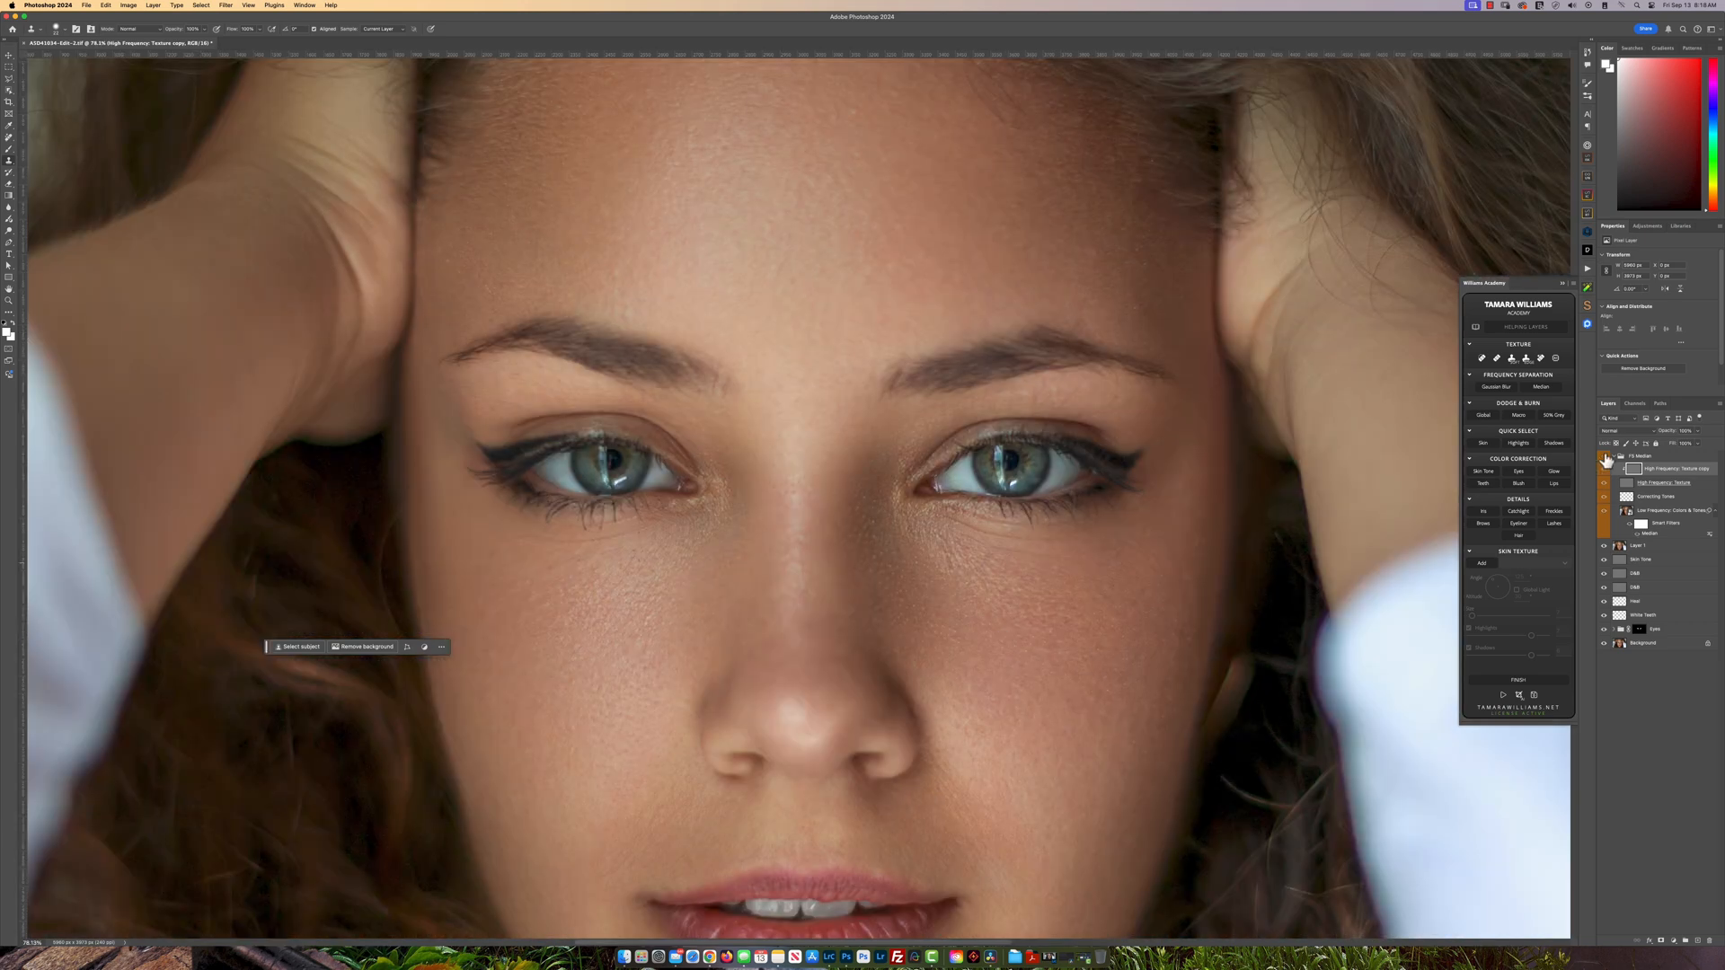
scroll(813, 867, up, 3)
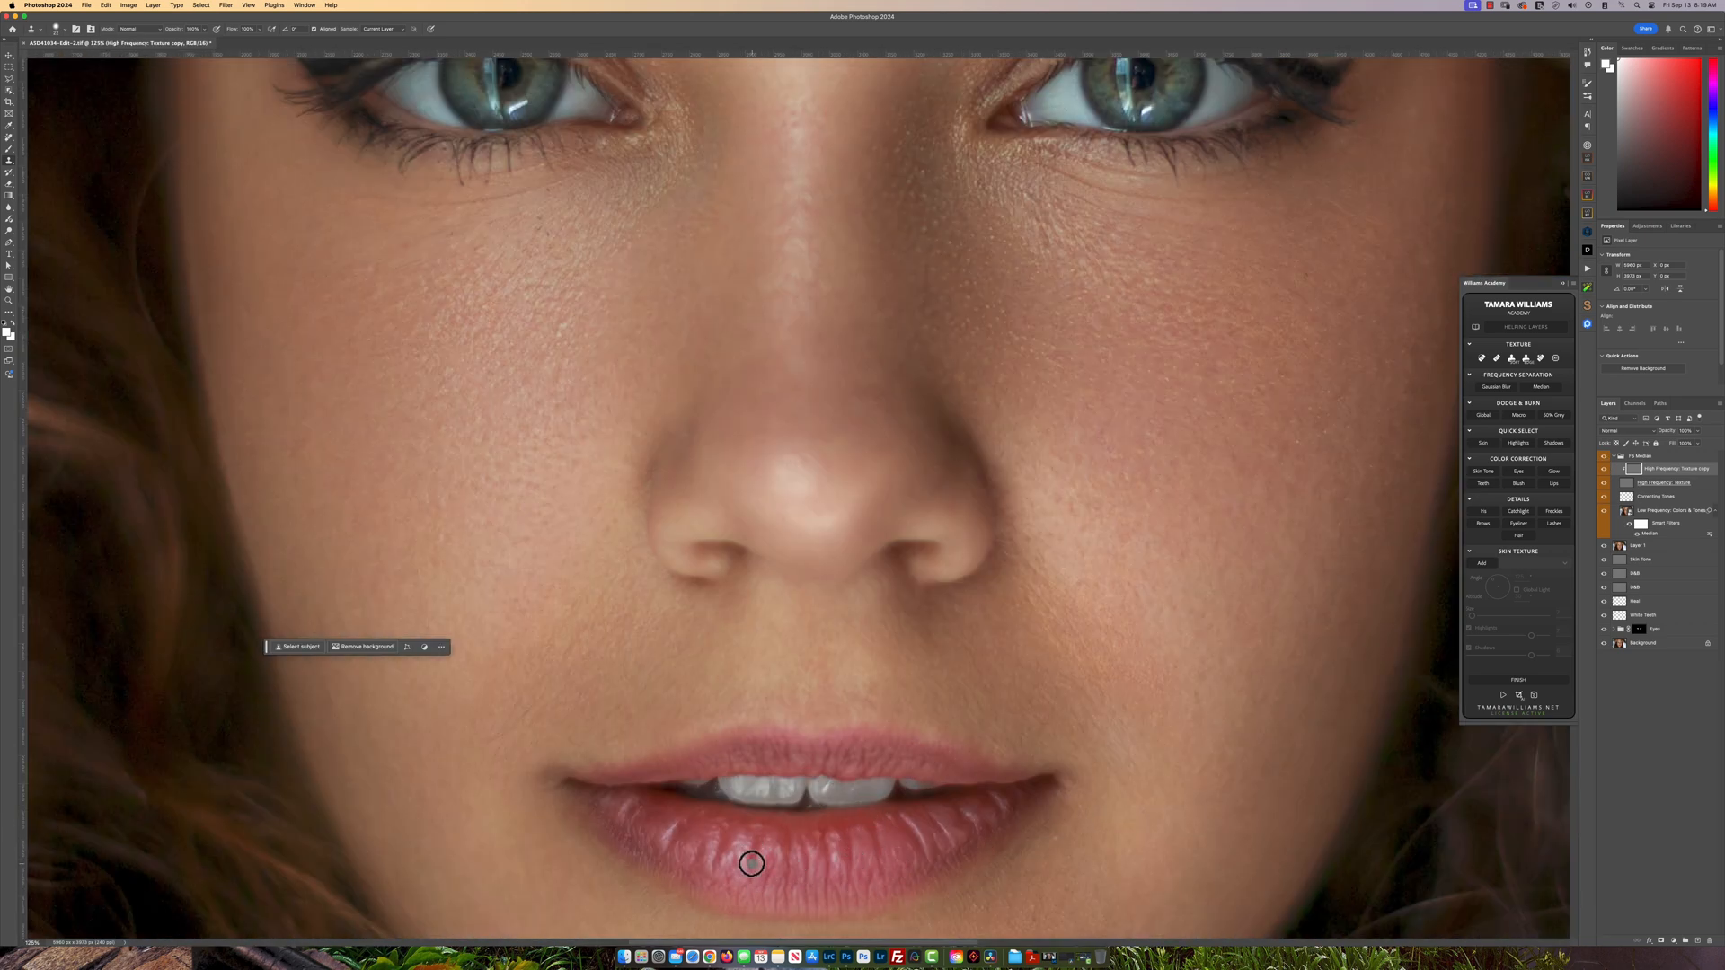
scroll(804, 884, down, 3)
scroll(840, 563, up, 3)
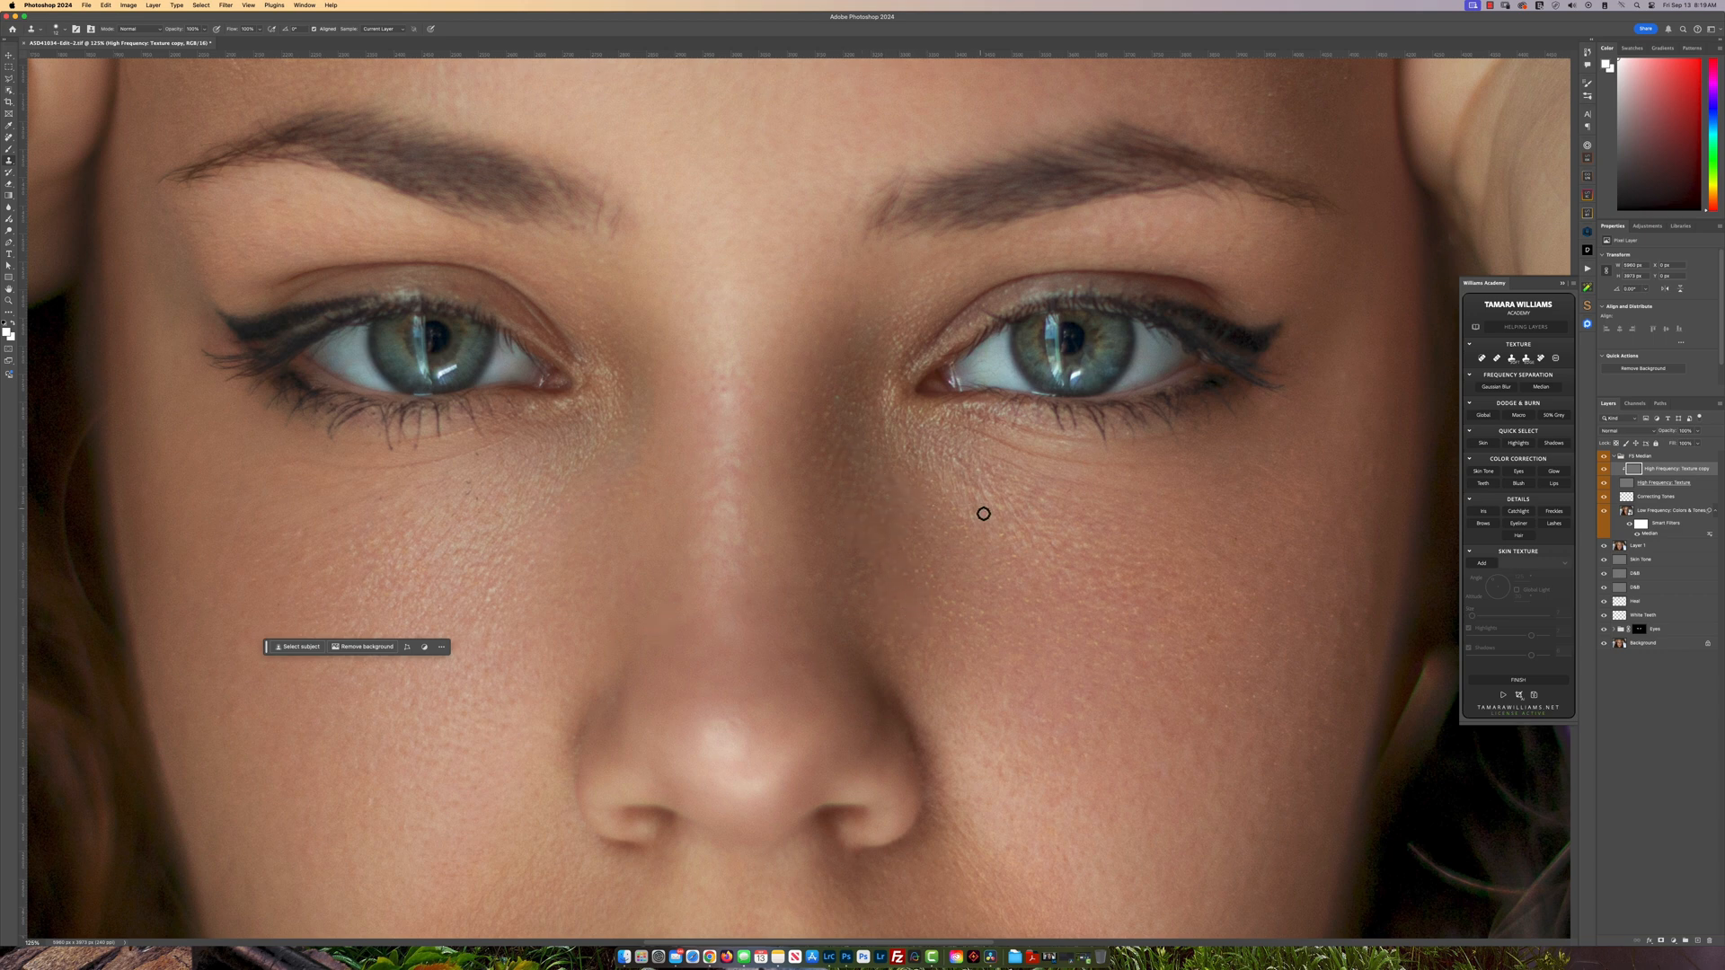
scroll(984, 514, left, 3)
scroll(1064, 620, down, 5)
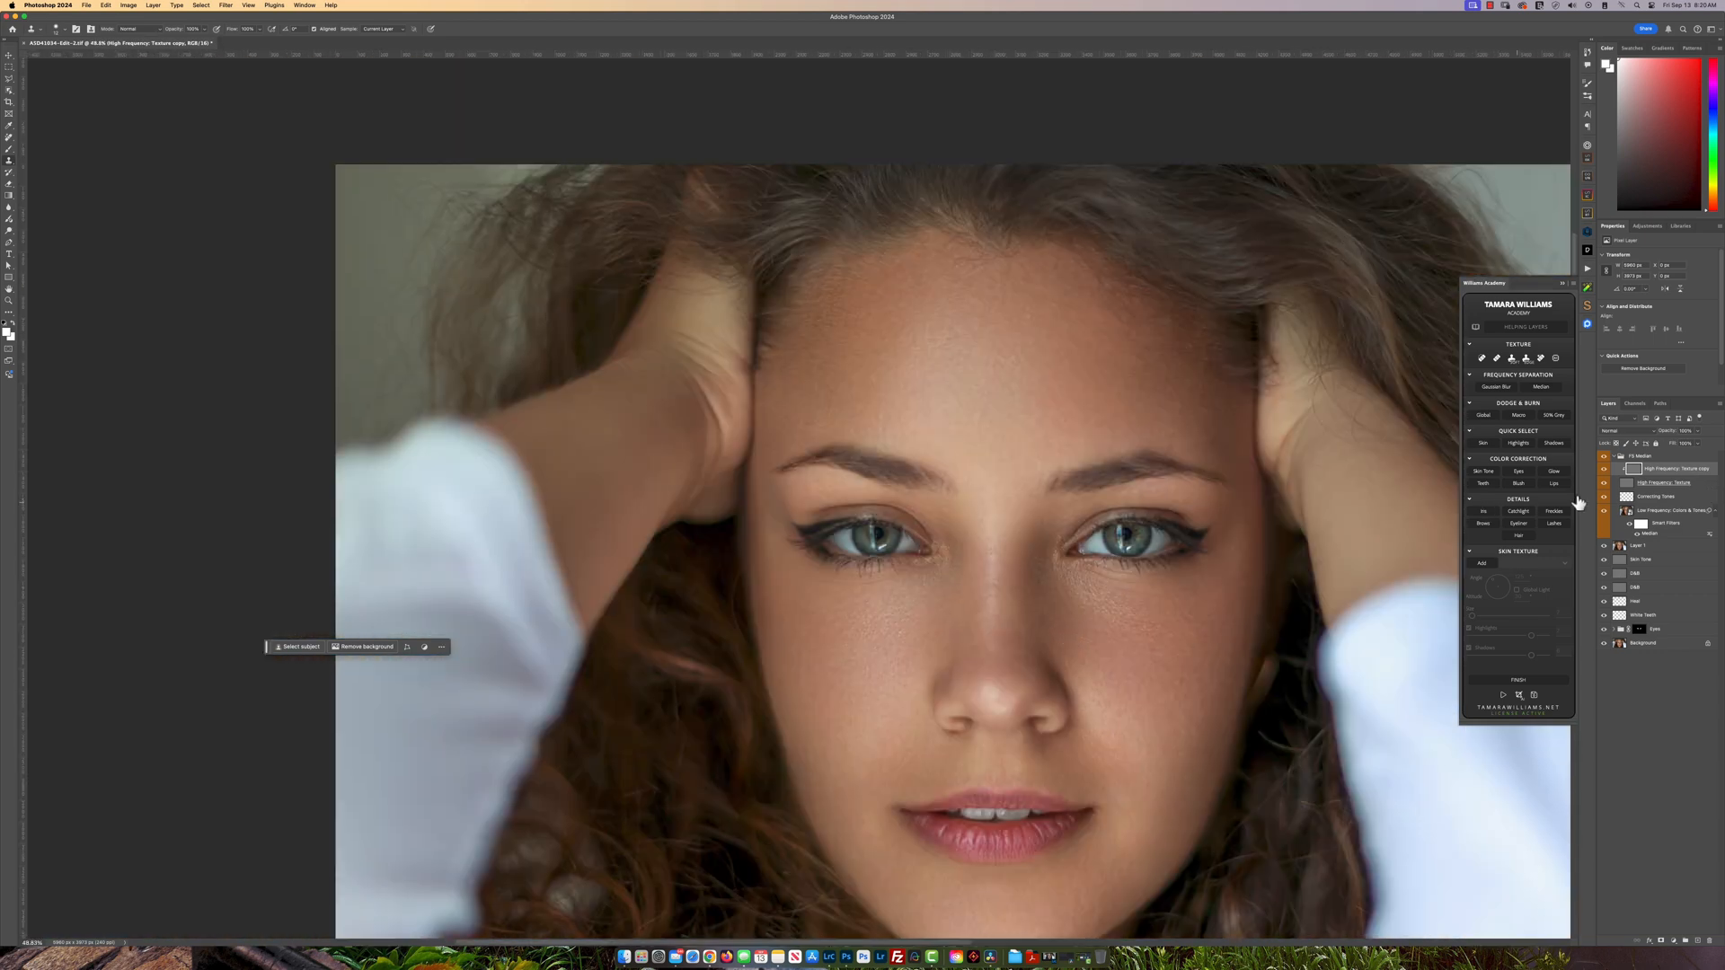
click(1615, 456)
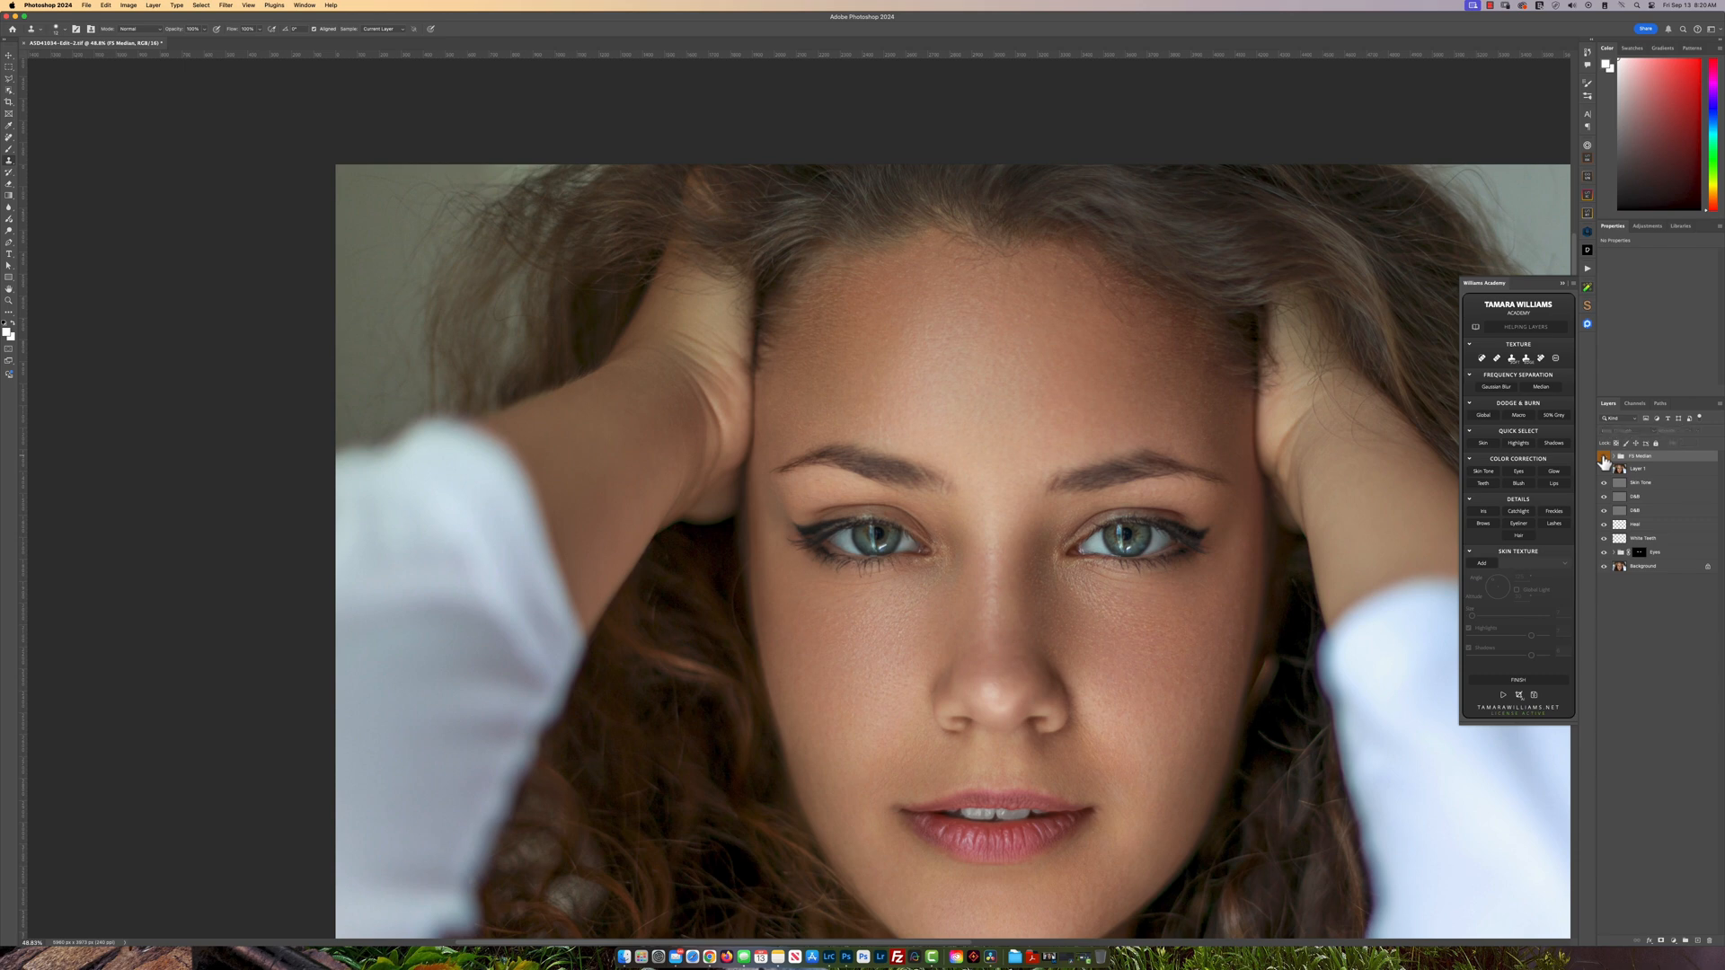
scroll(893, 519, up, 1)
scroll(894, 518, down, 1)
scroll(894, 519, up, 1)
scroll(893, 518, down, 1)
scroll(1034, 602, up, 1)
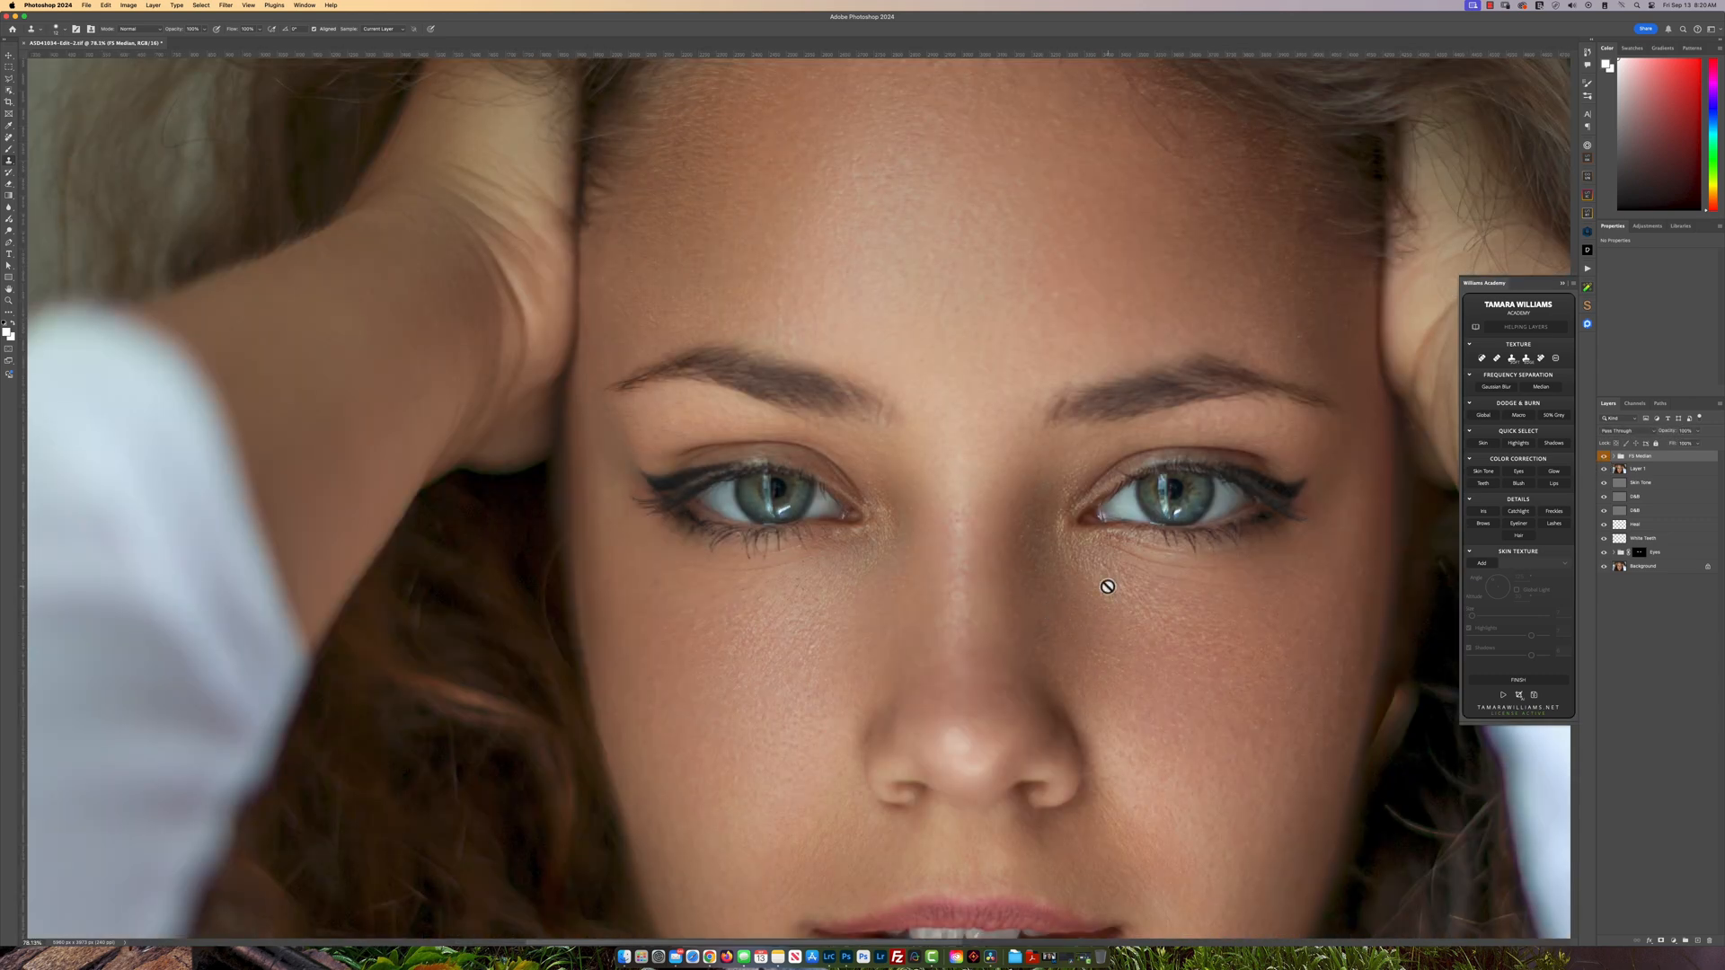
drag(1048, 554, 910, 512)
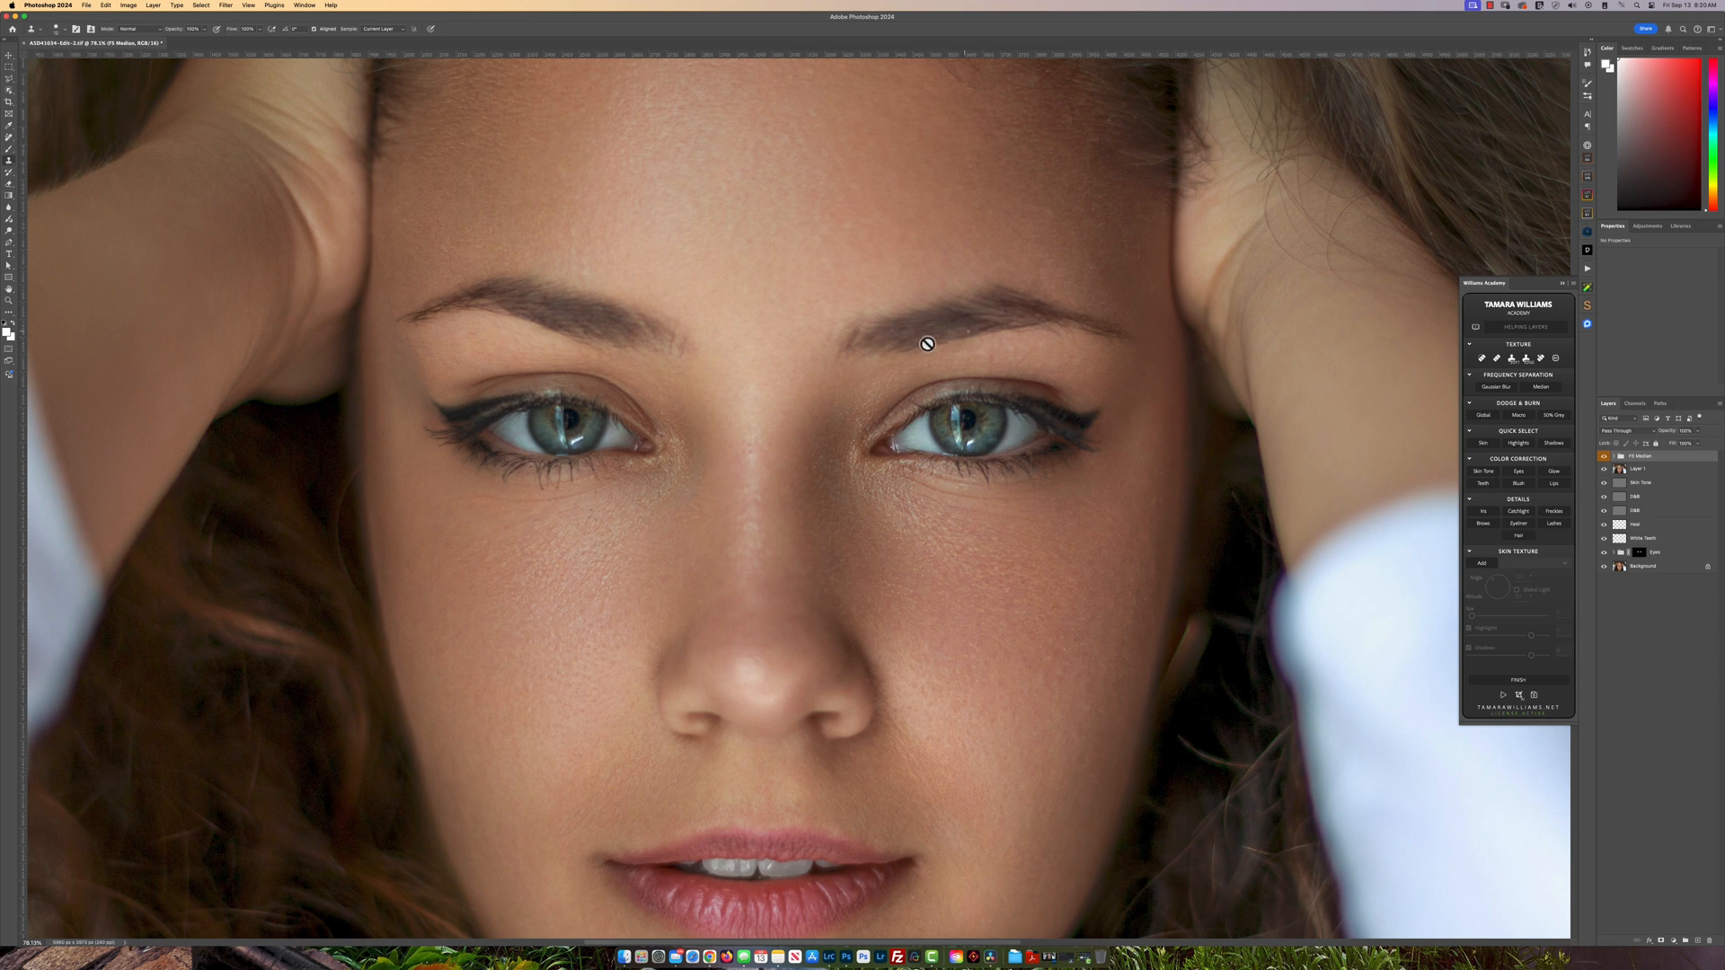
scroll(811, 725, down, 2)
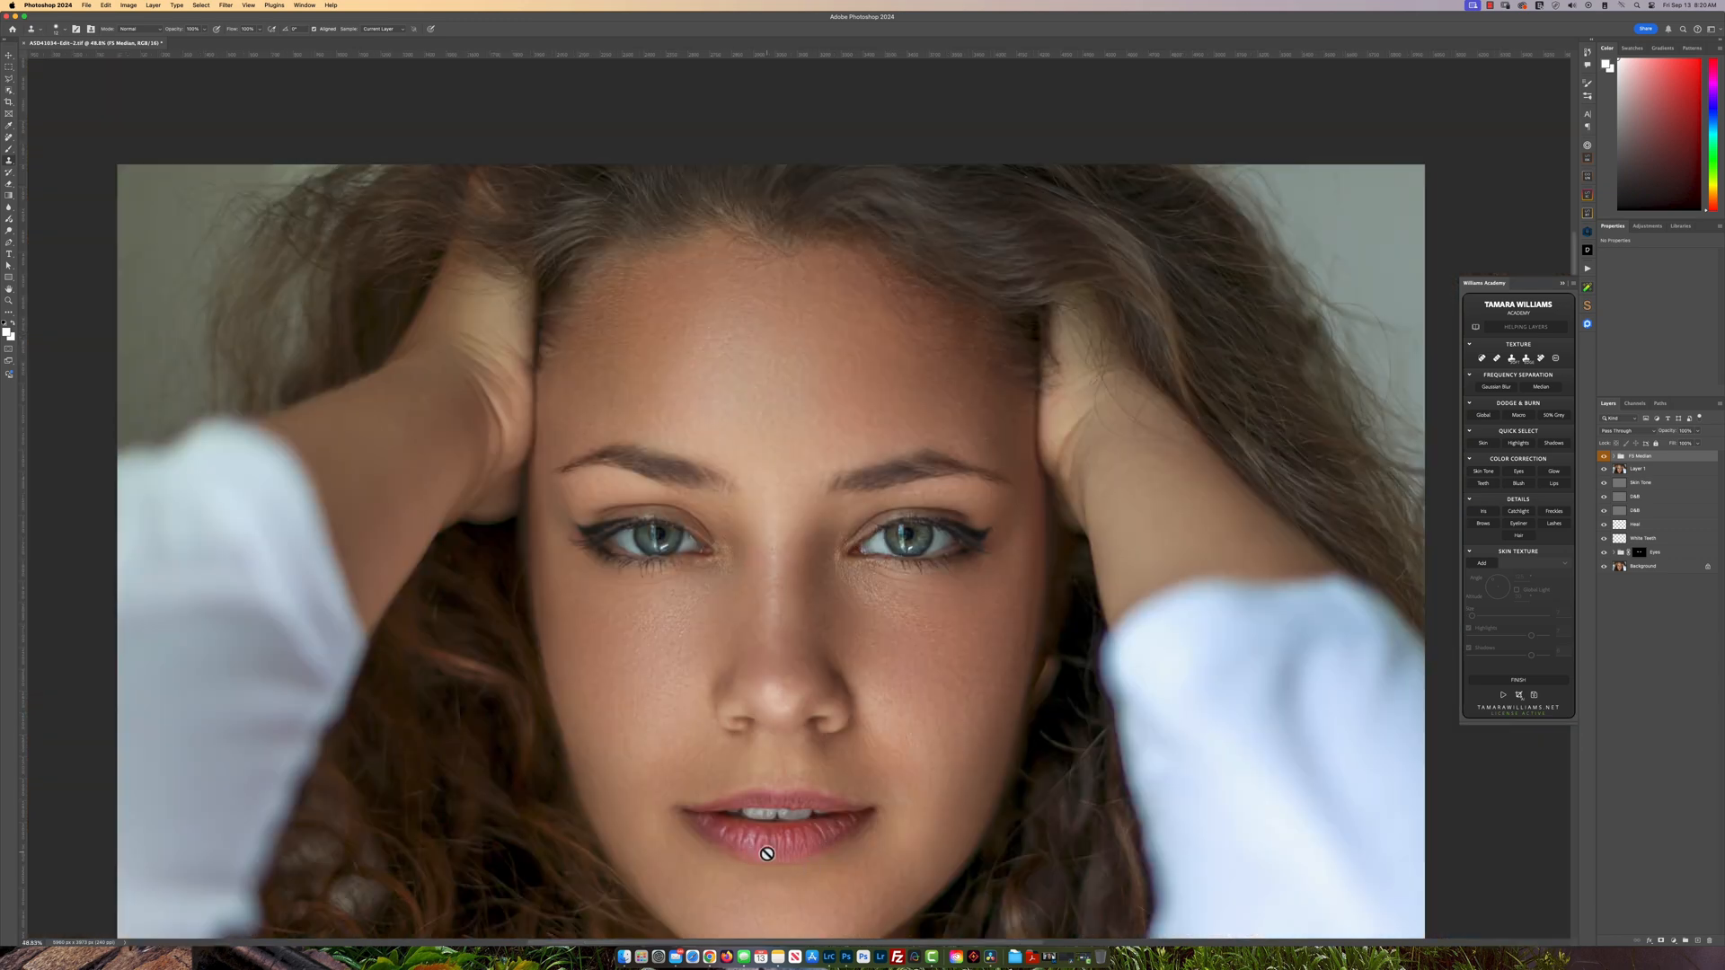
scroll(859, 619, up, 2)
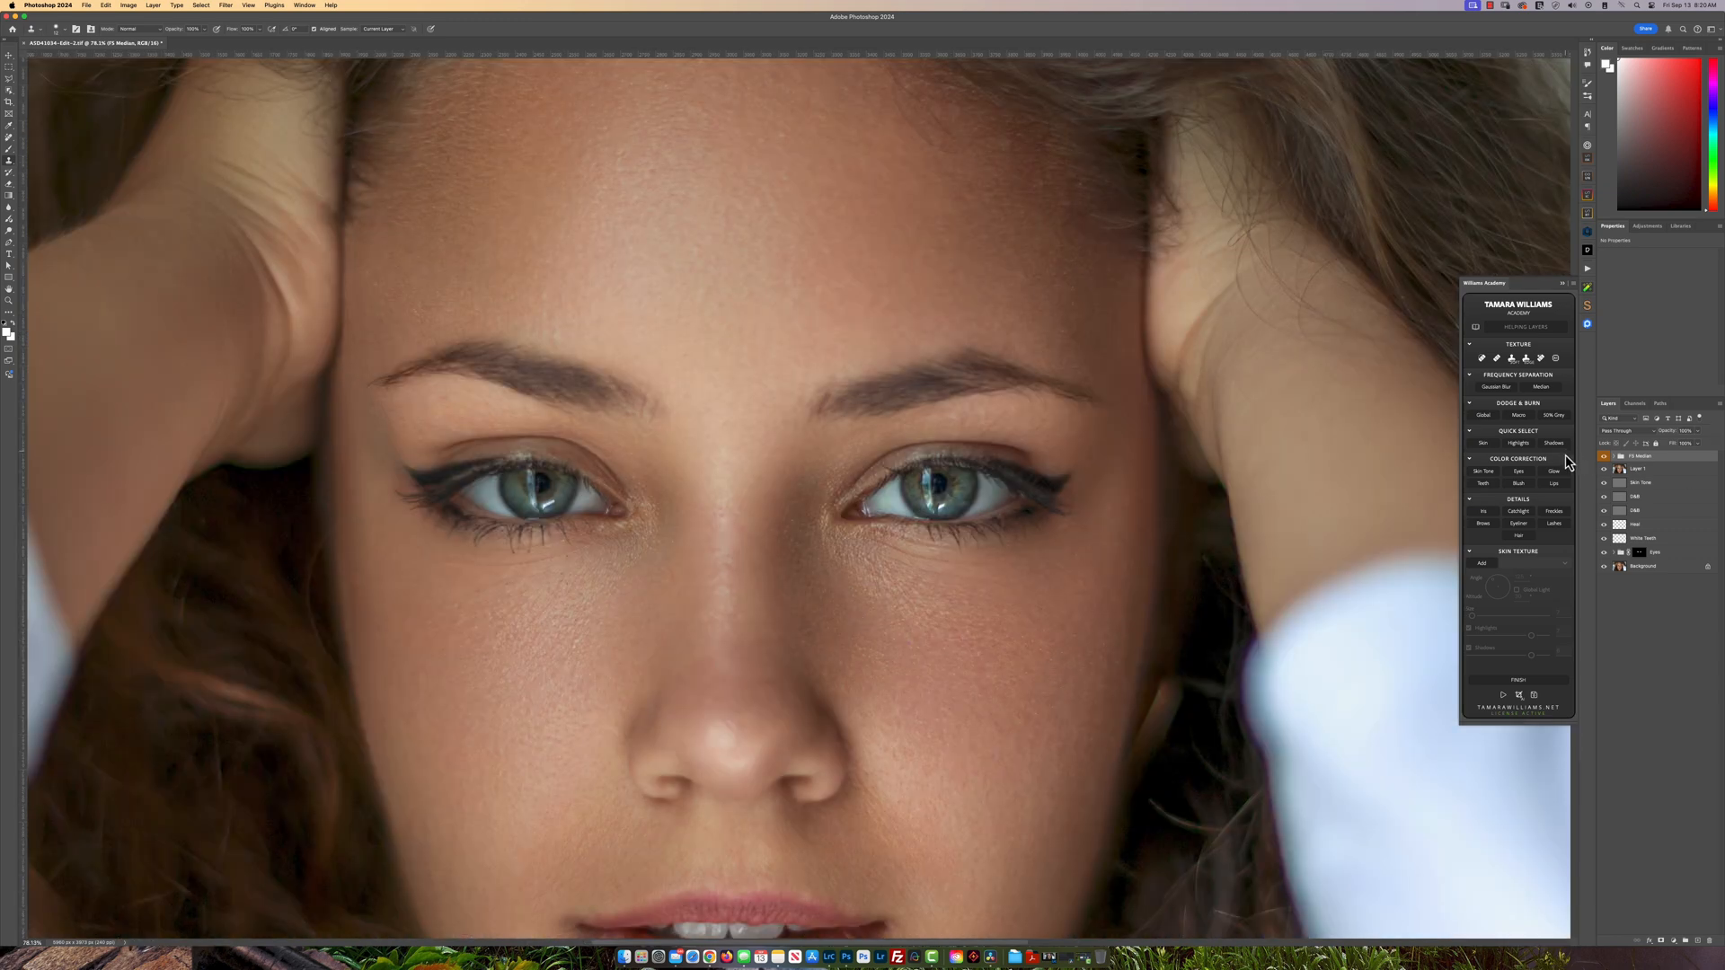
- Stamp all visible layers into a new layer and add the iris detail group above it
key(super+alt+shift+e)
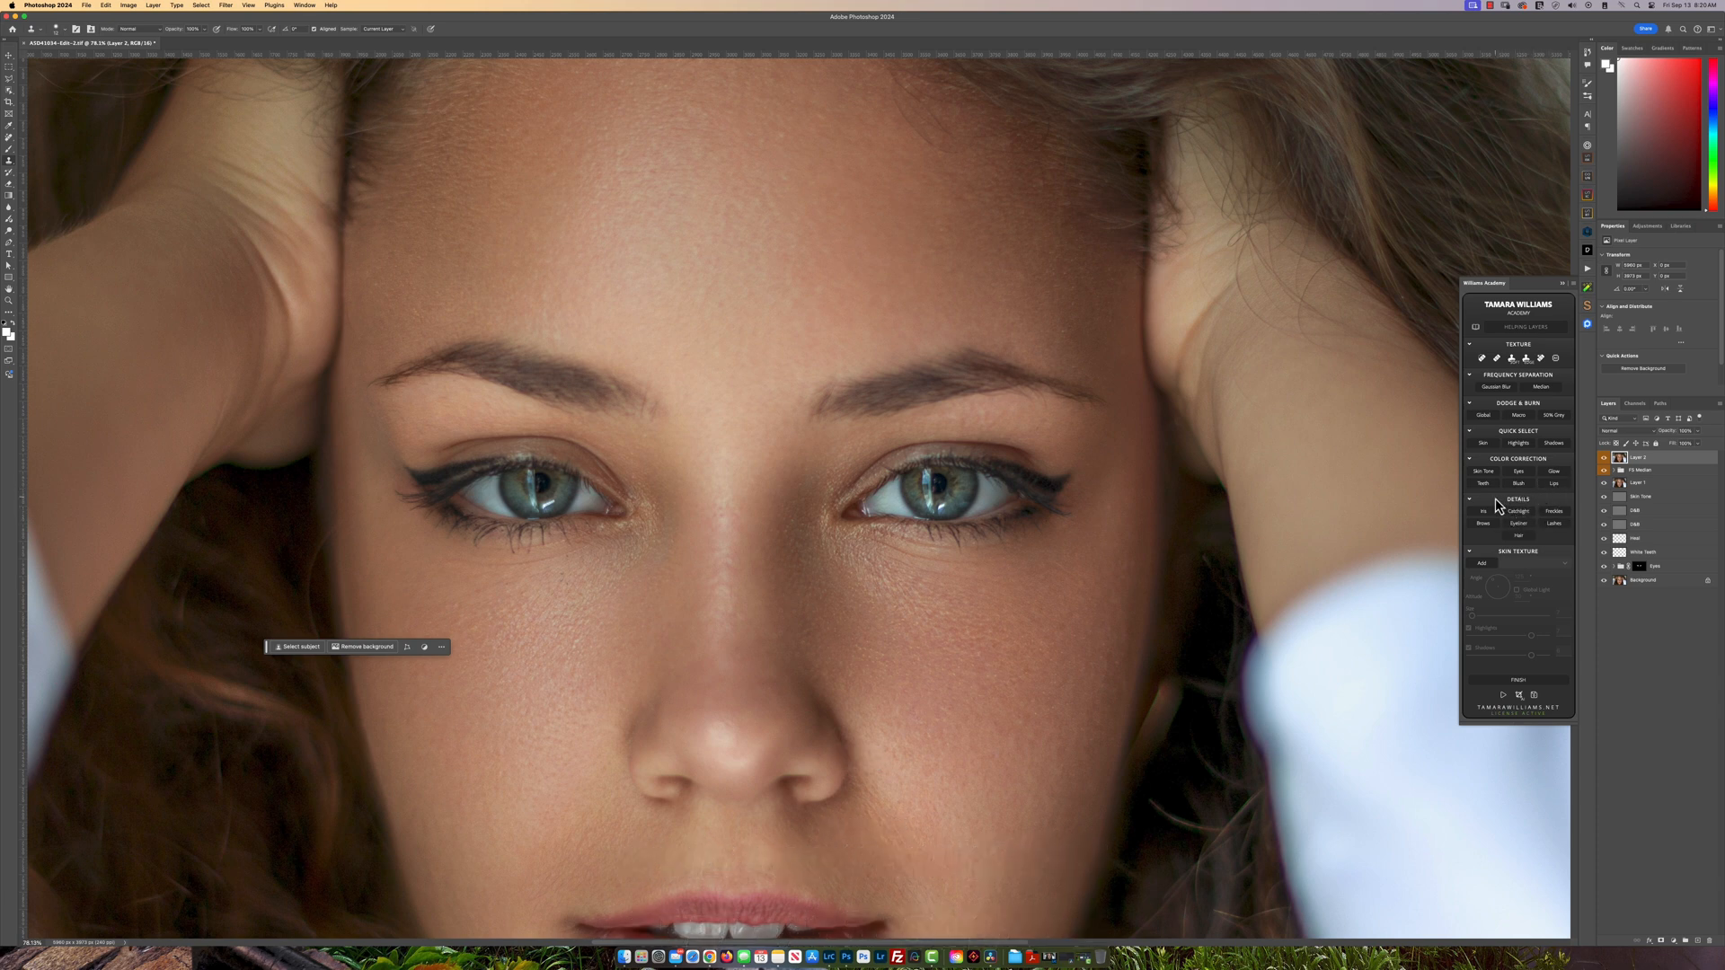
click(1483, 514)
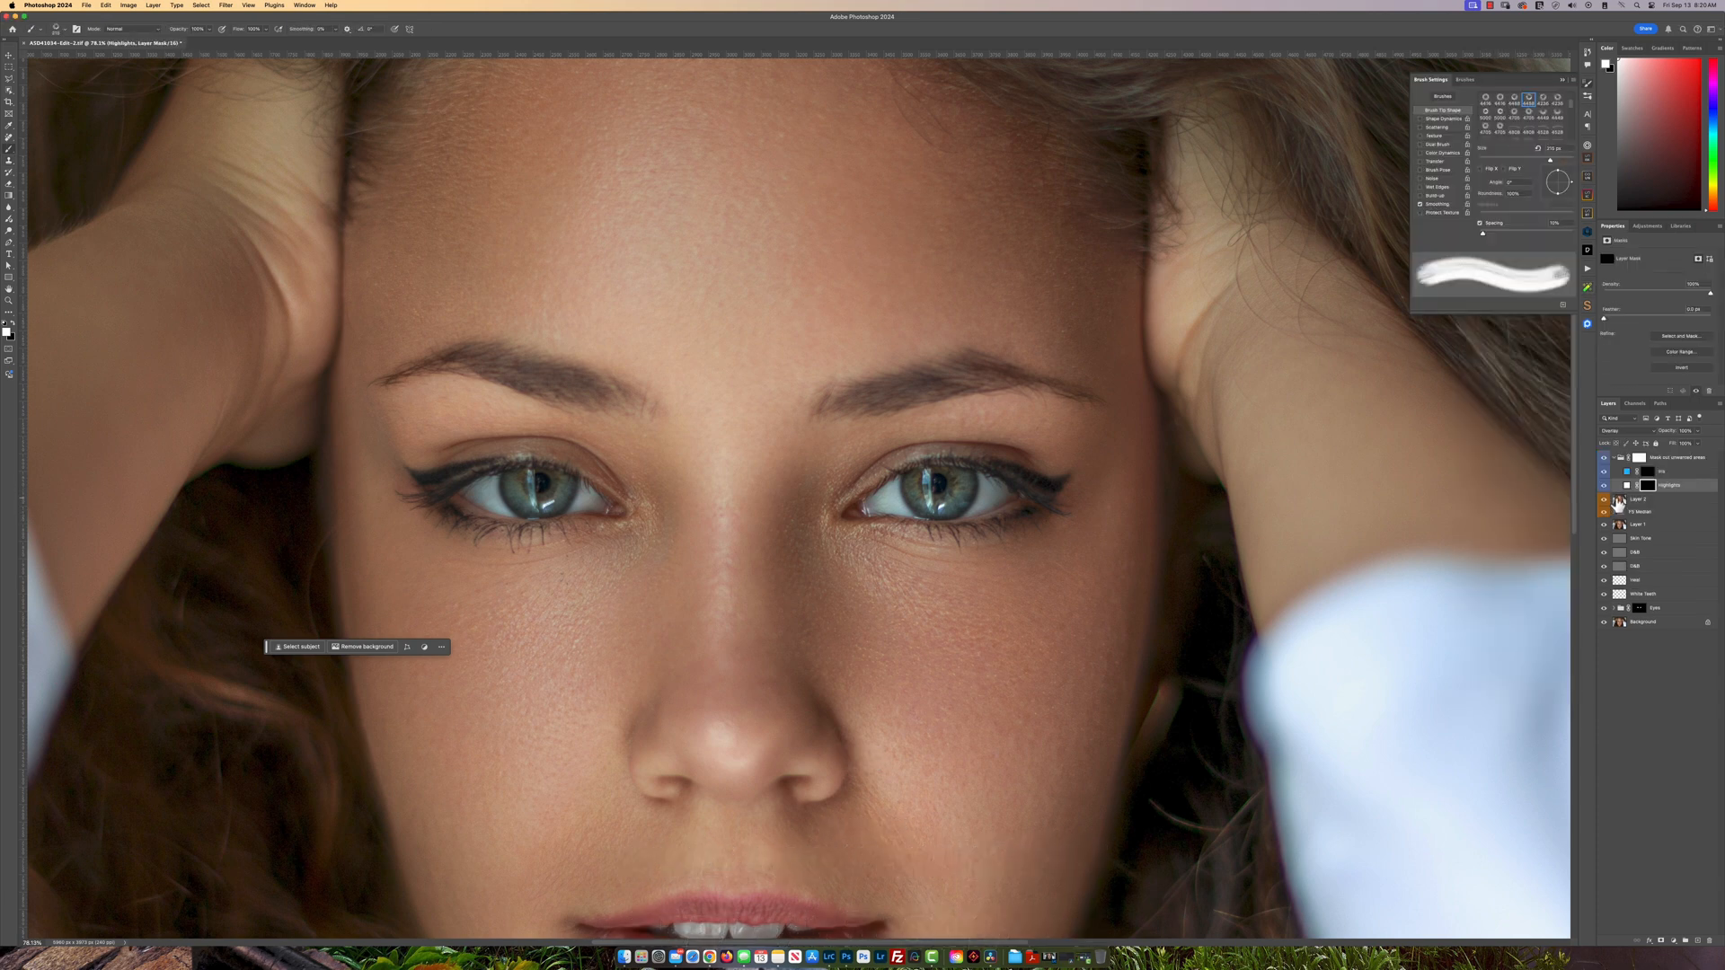
- Change the Iris solid color fill to hex ffcf0e
double_click(1627, 475)
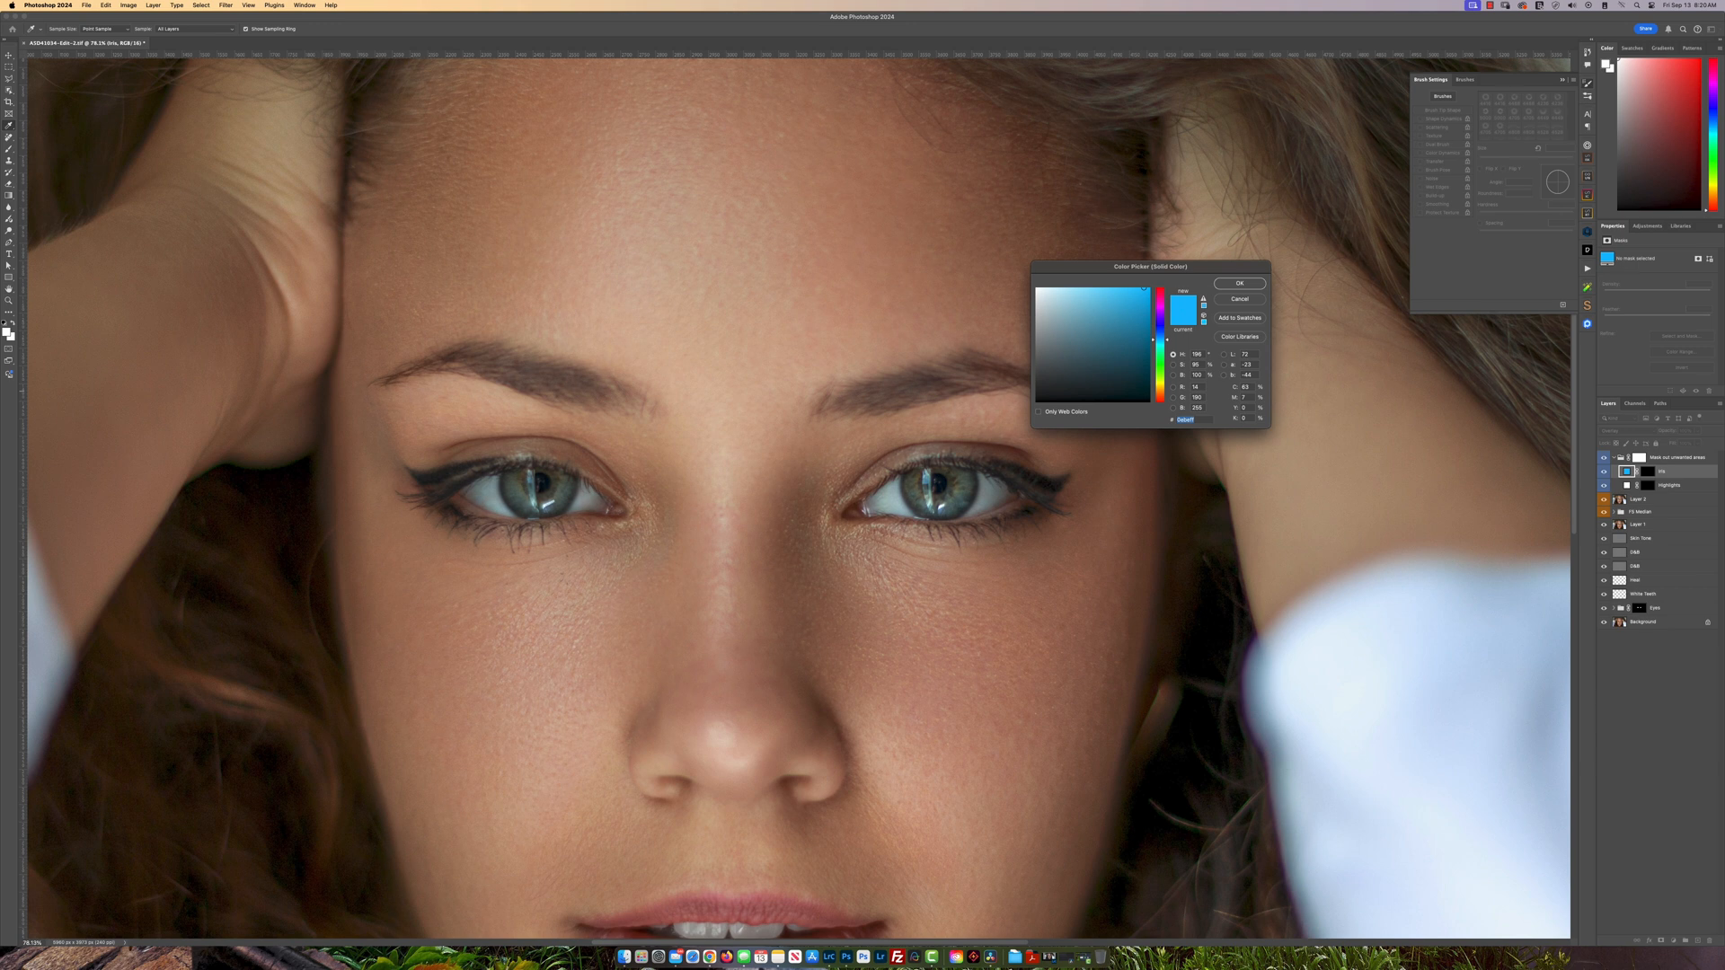
click(1205, 419)
text(ffcf0e)
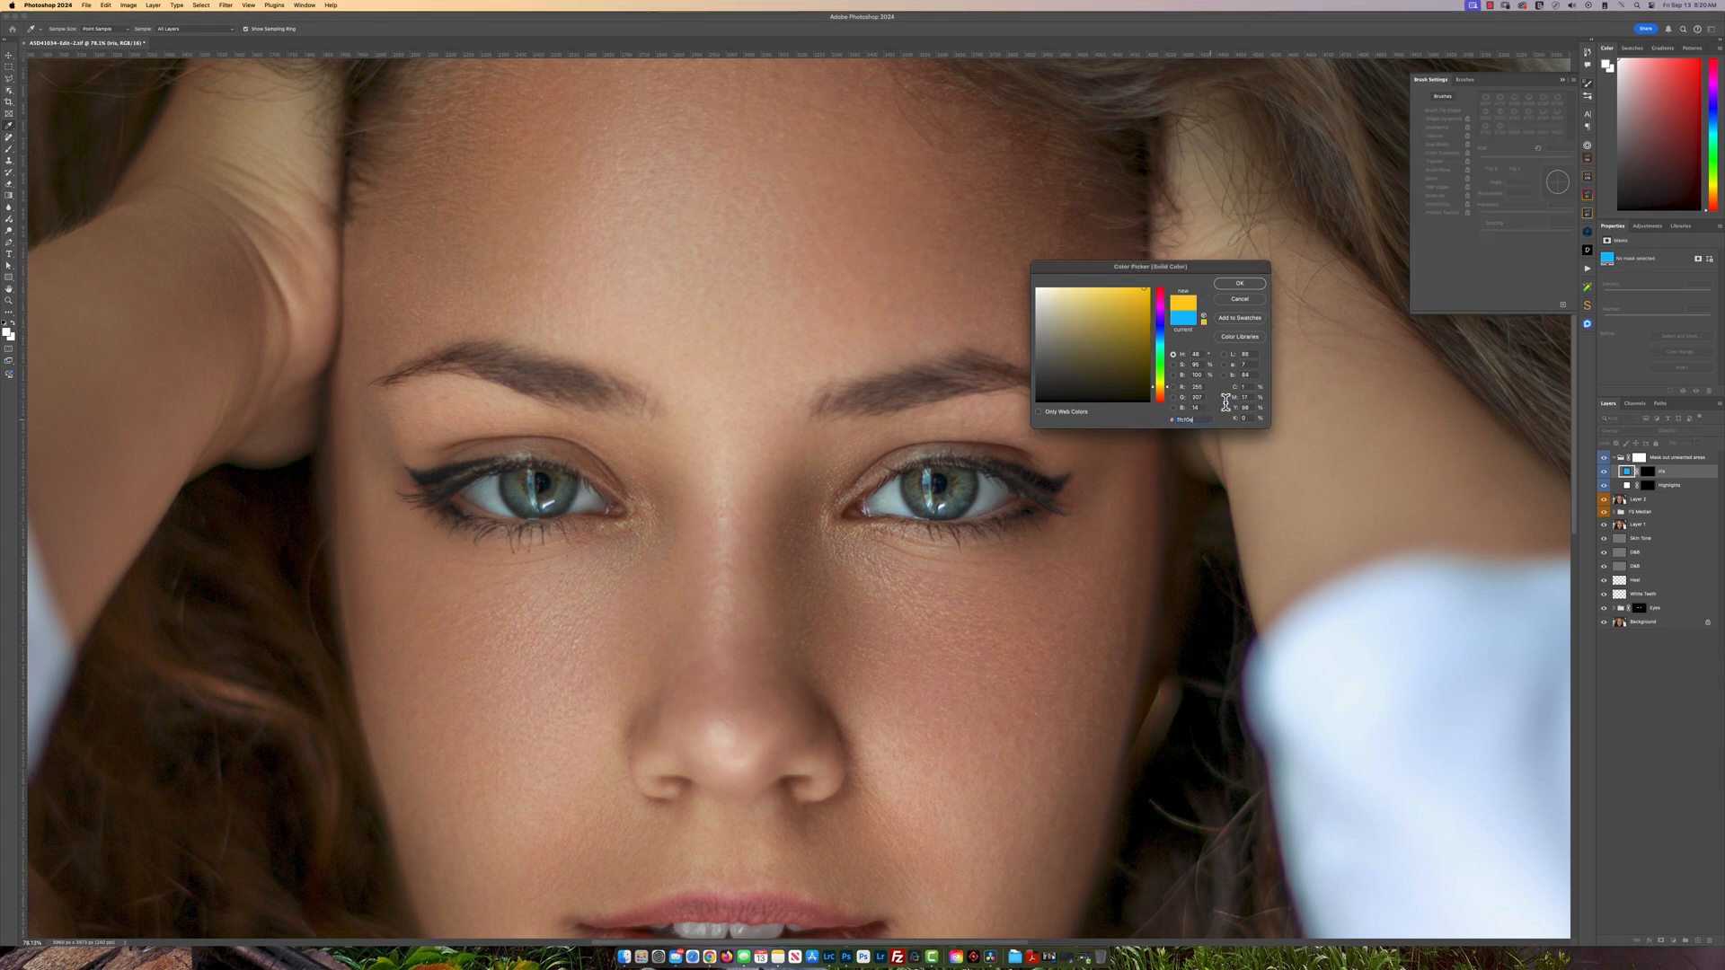
click(1240, 284)
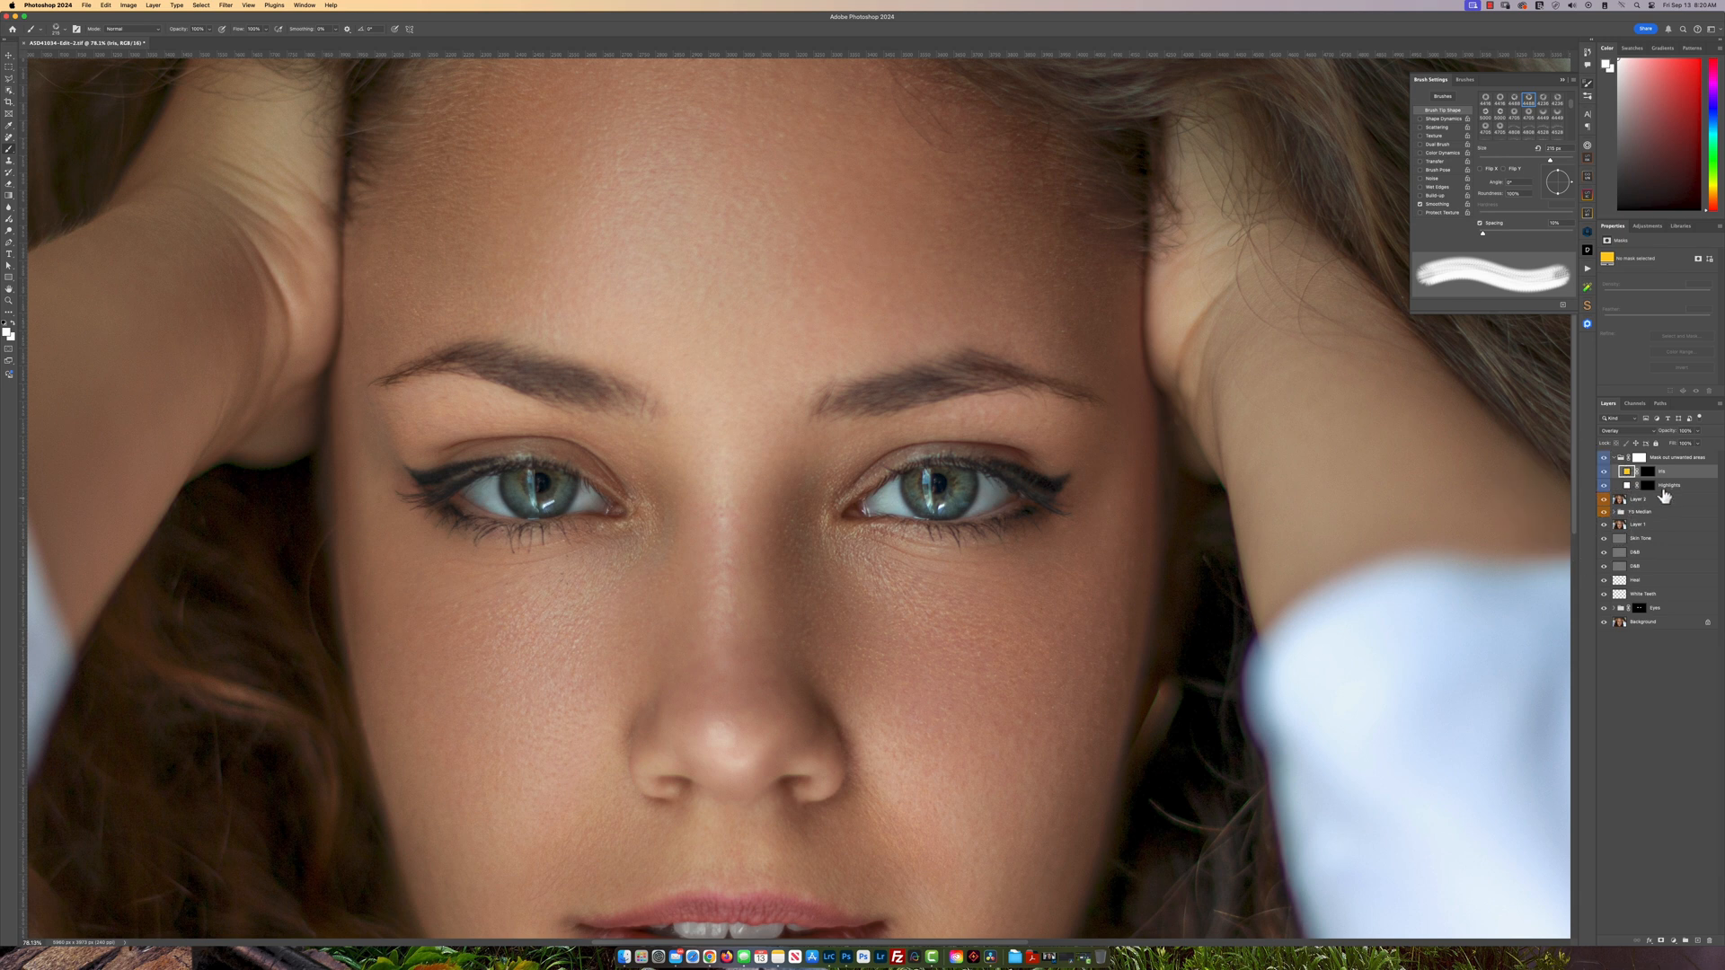
- Reveal the Highlights and Iris layers over both eyes by stamping the iris-shaped brush once per eye on each layer mask
click(1649, 486)
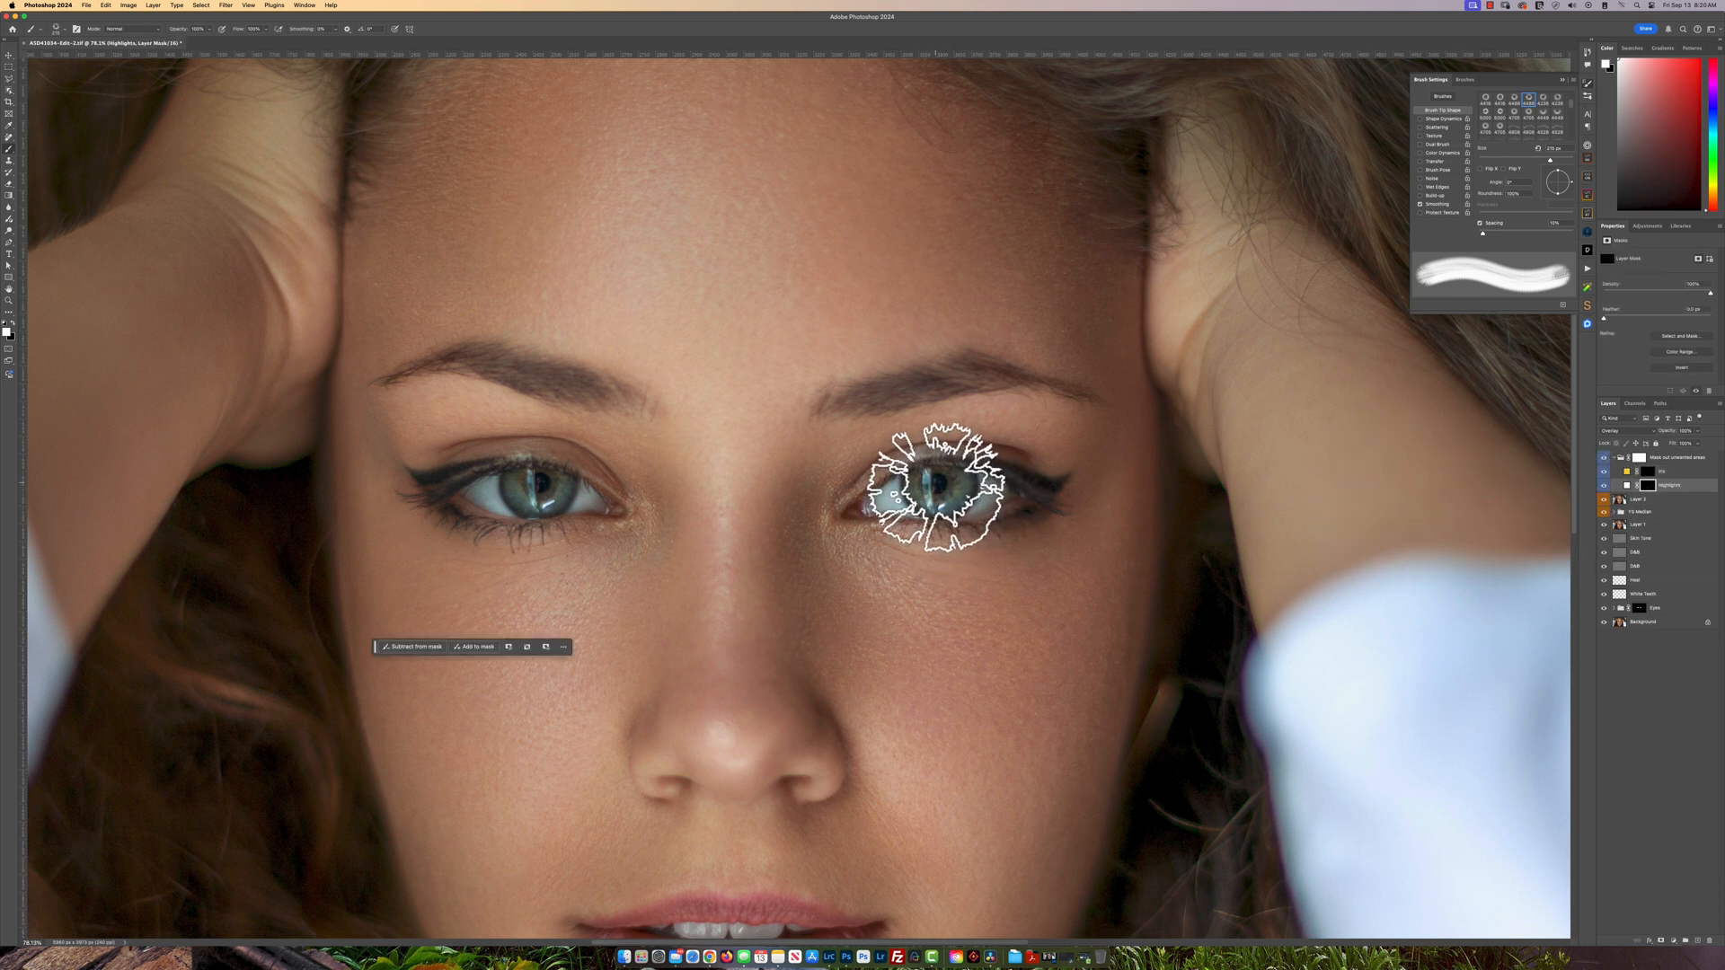
click(933, 490)
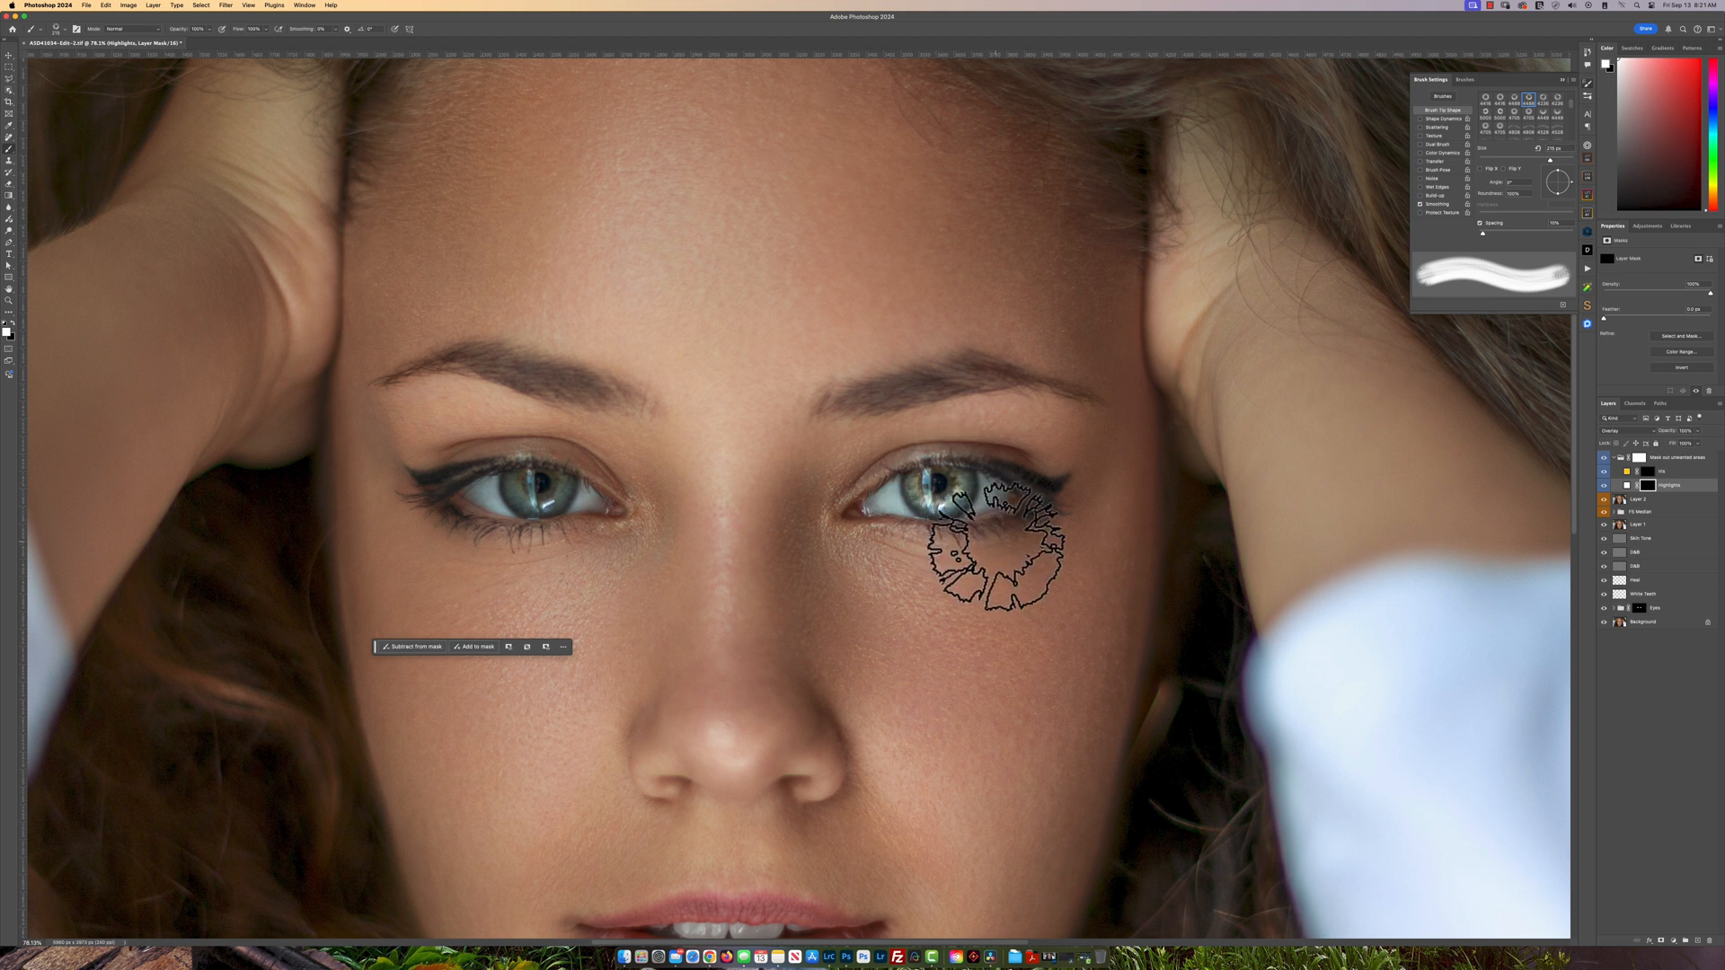
click(537, 485)
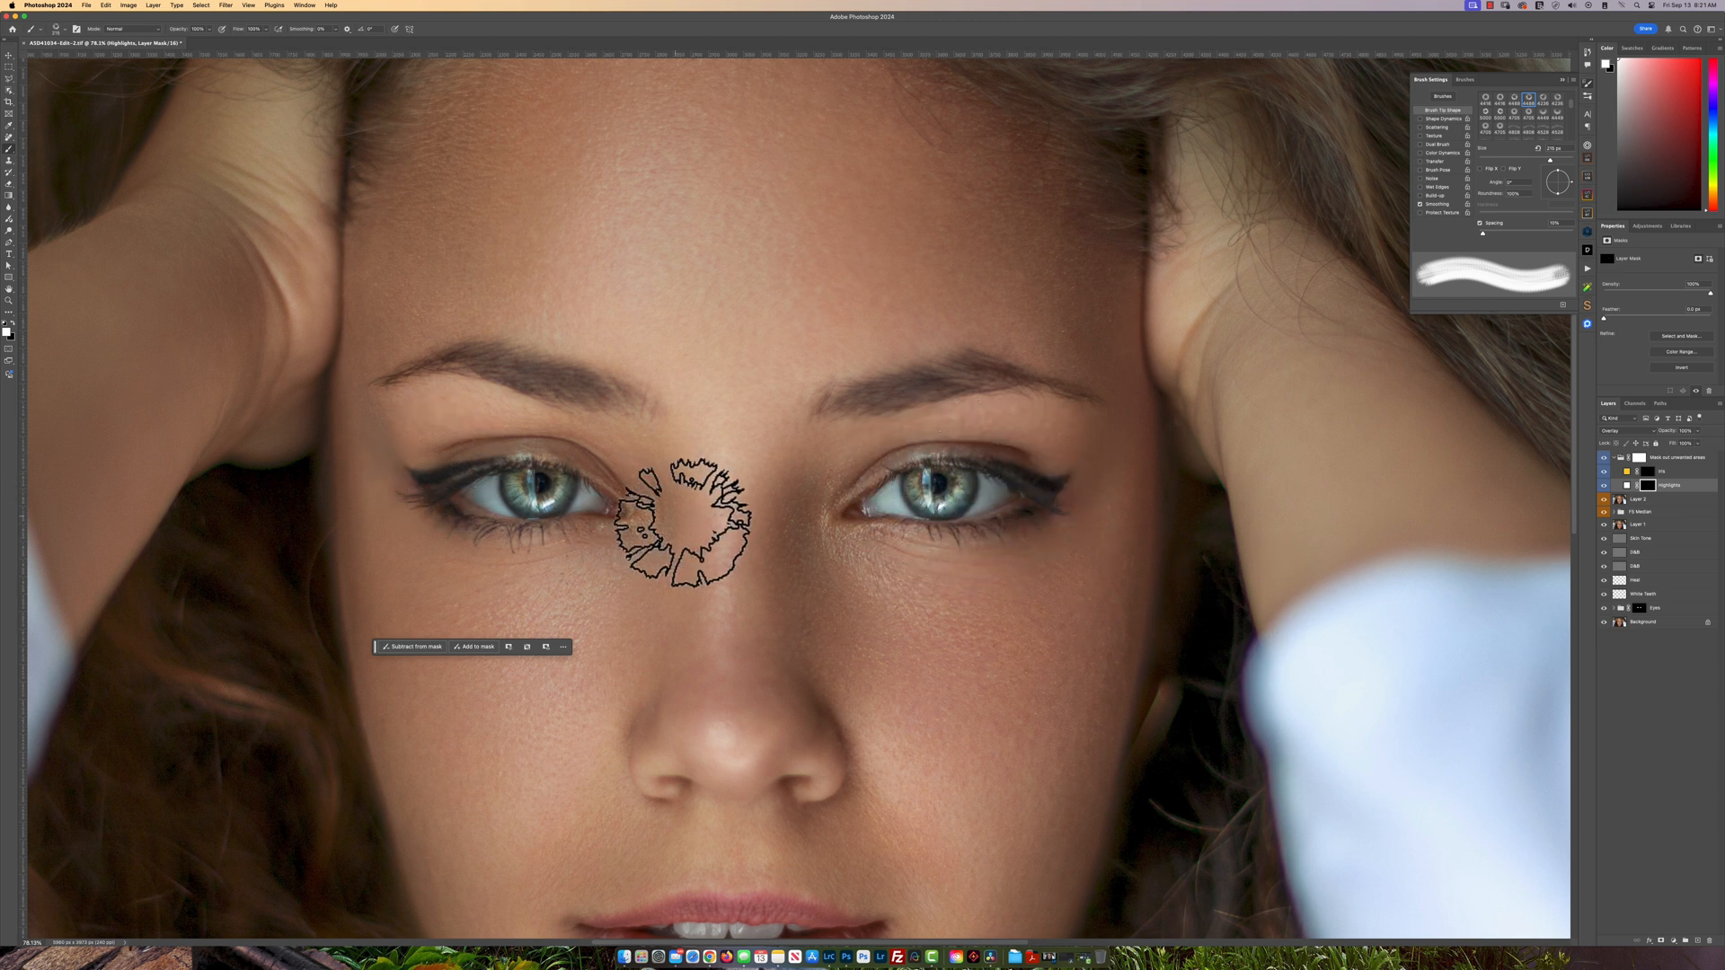
click(1647, 471)
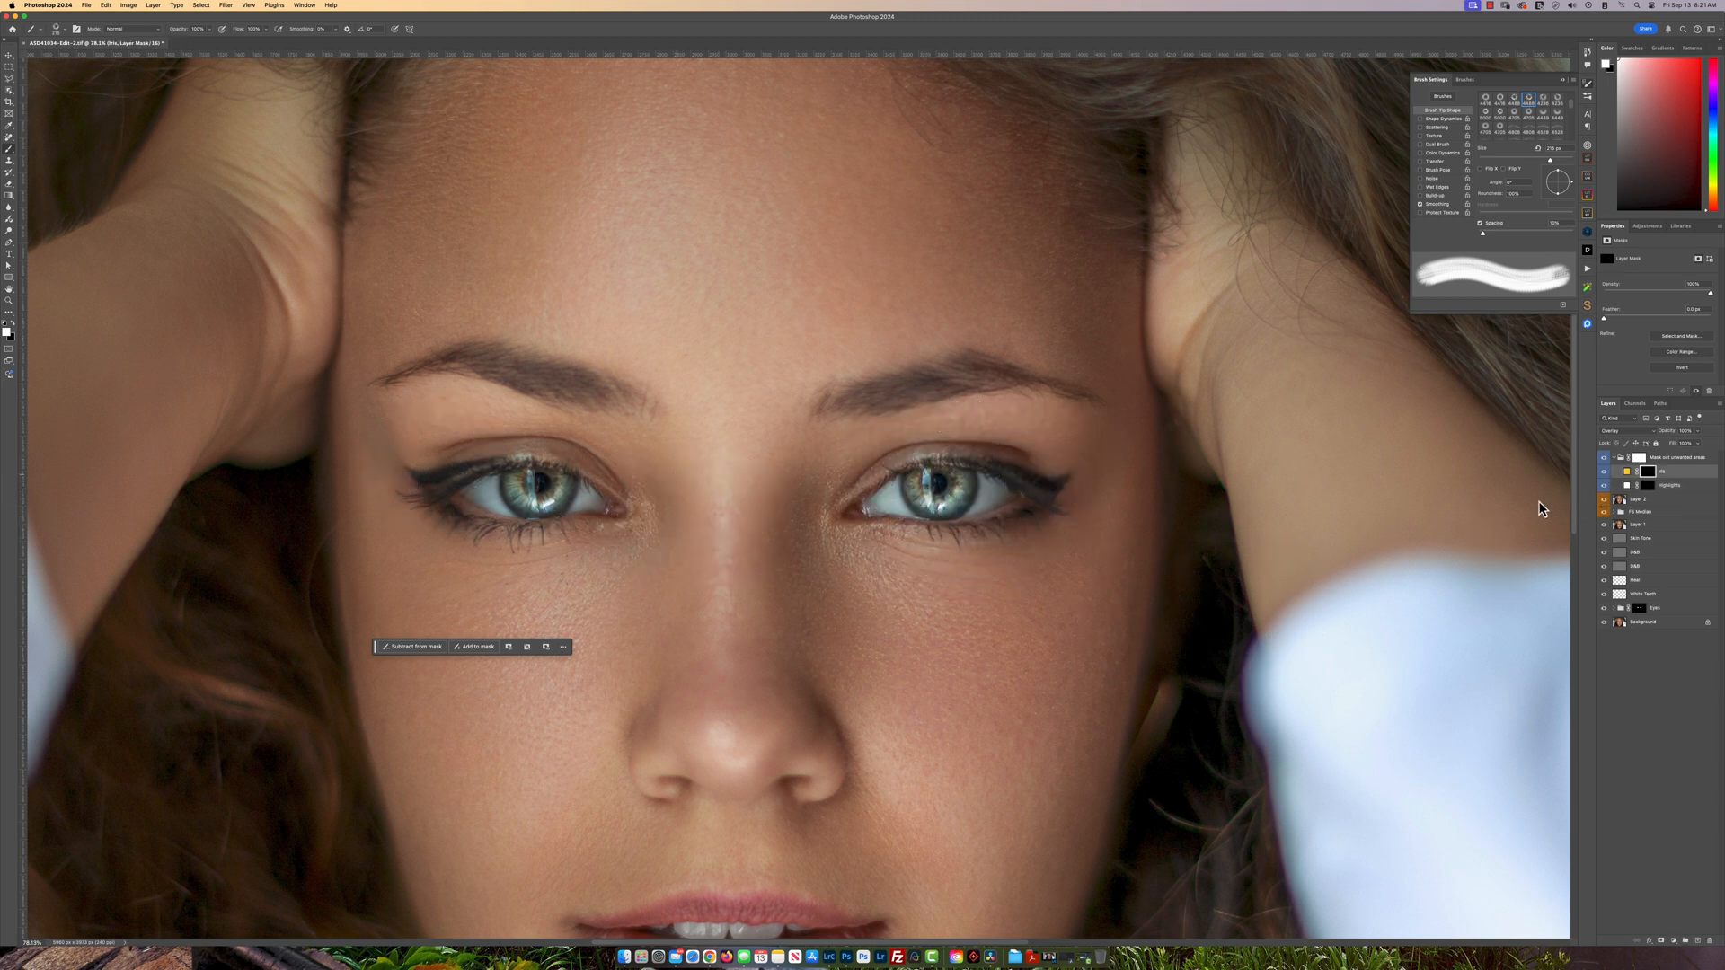
click(934, 485)
click(536, 485)
- Lower the Iris layer's opacity to 30% and the Highlights layer's opacity to 40%
click(1677, 473)
key(v)
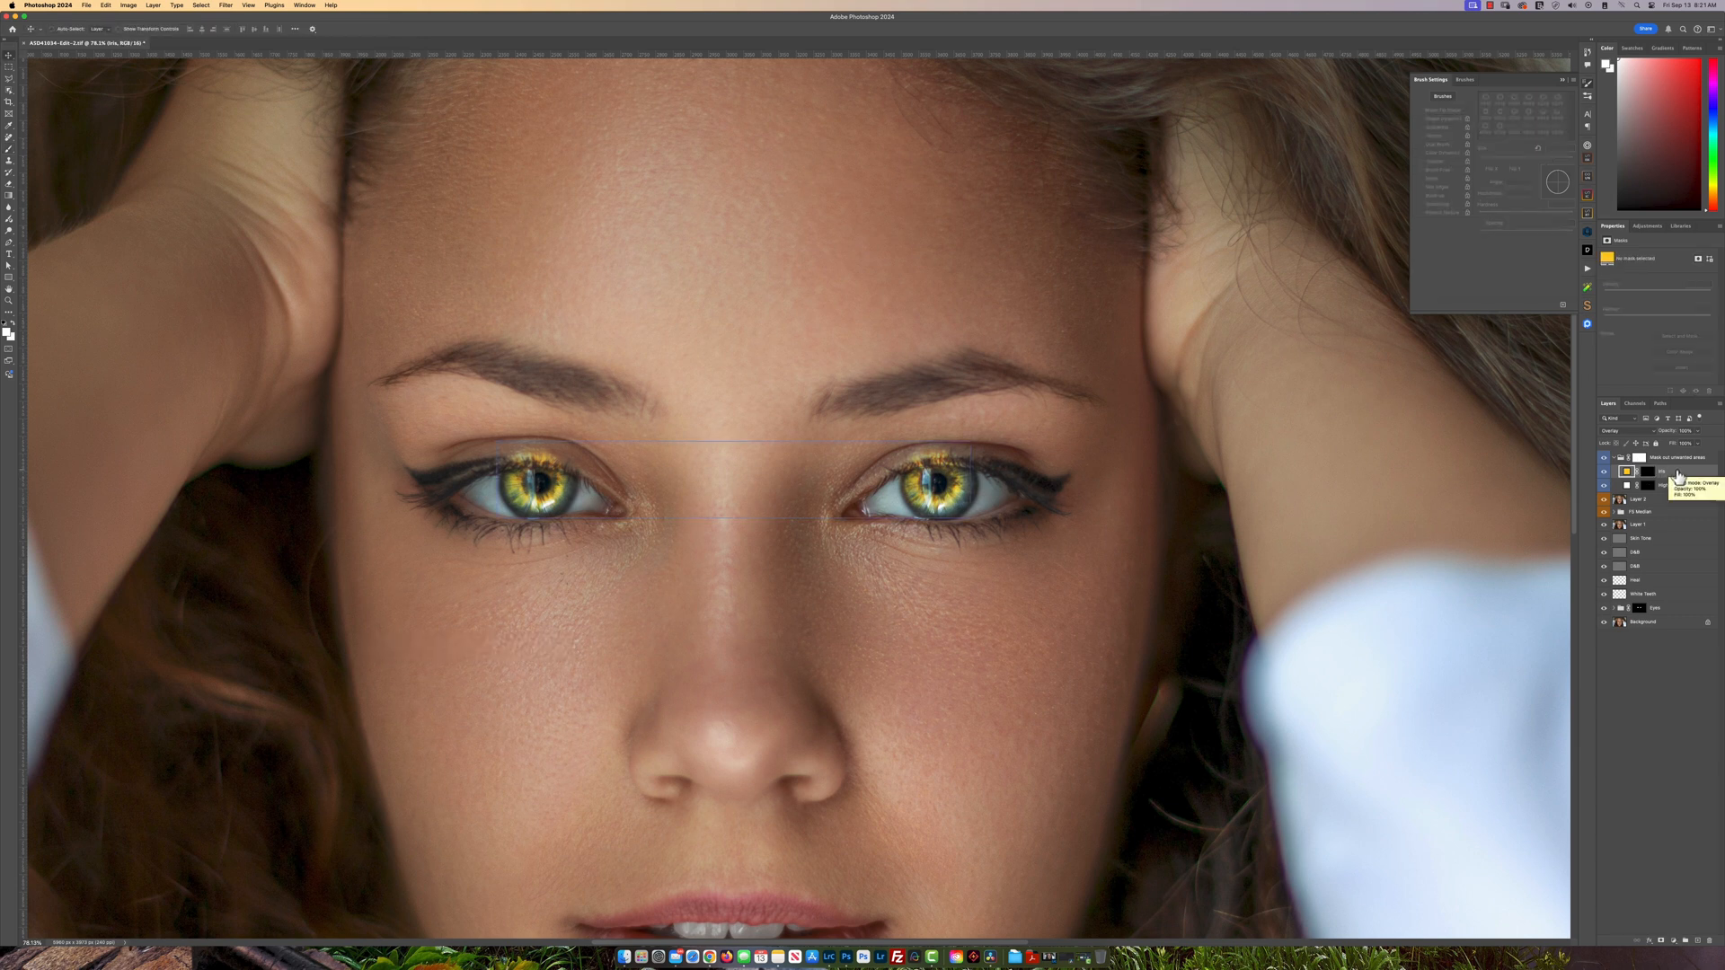
key(3)
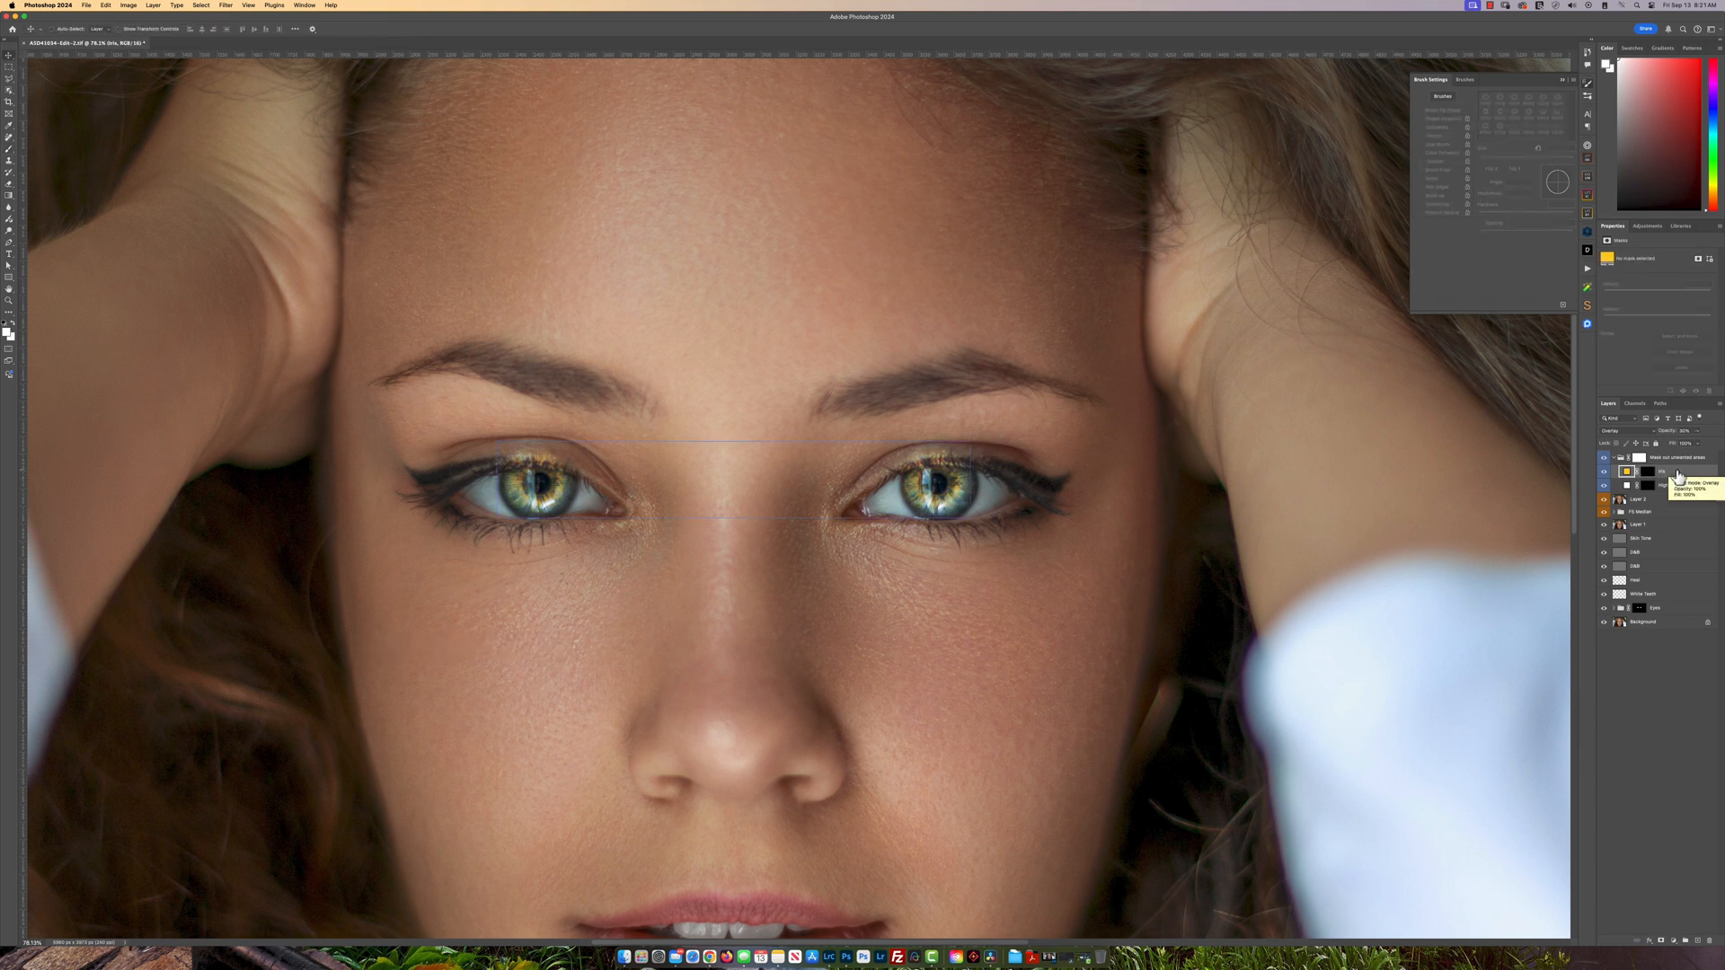
click(1650, 486)
click(1649, 486)
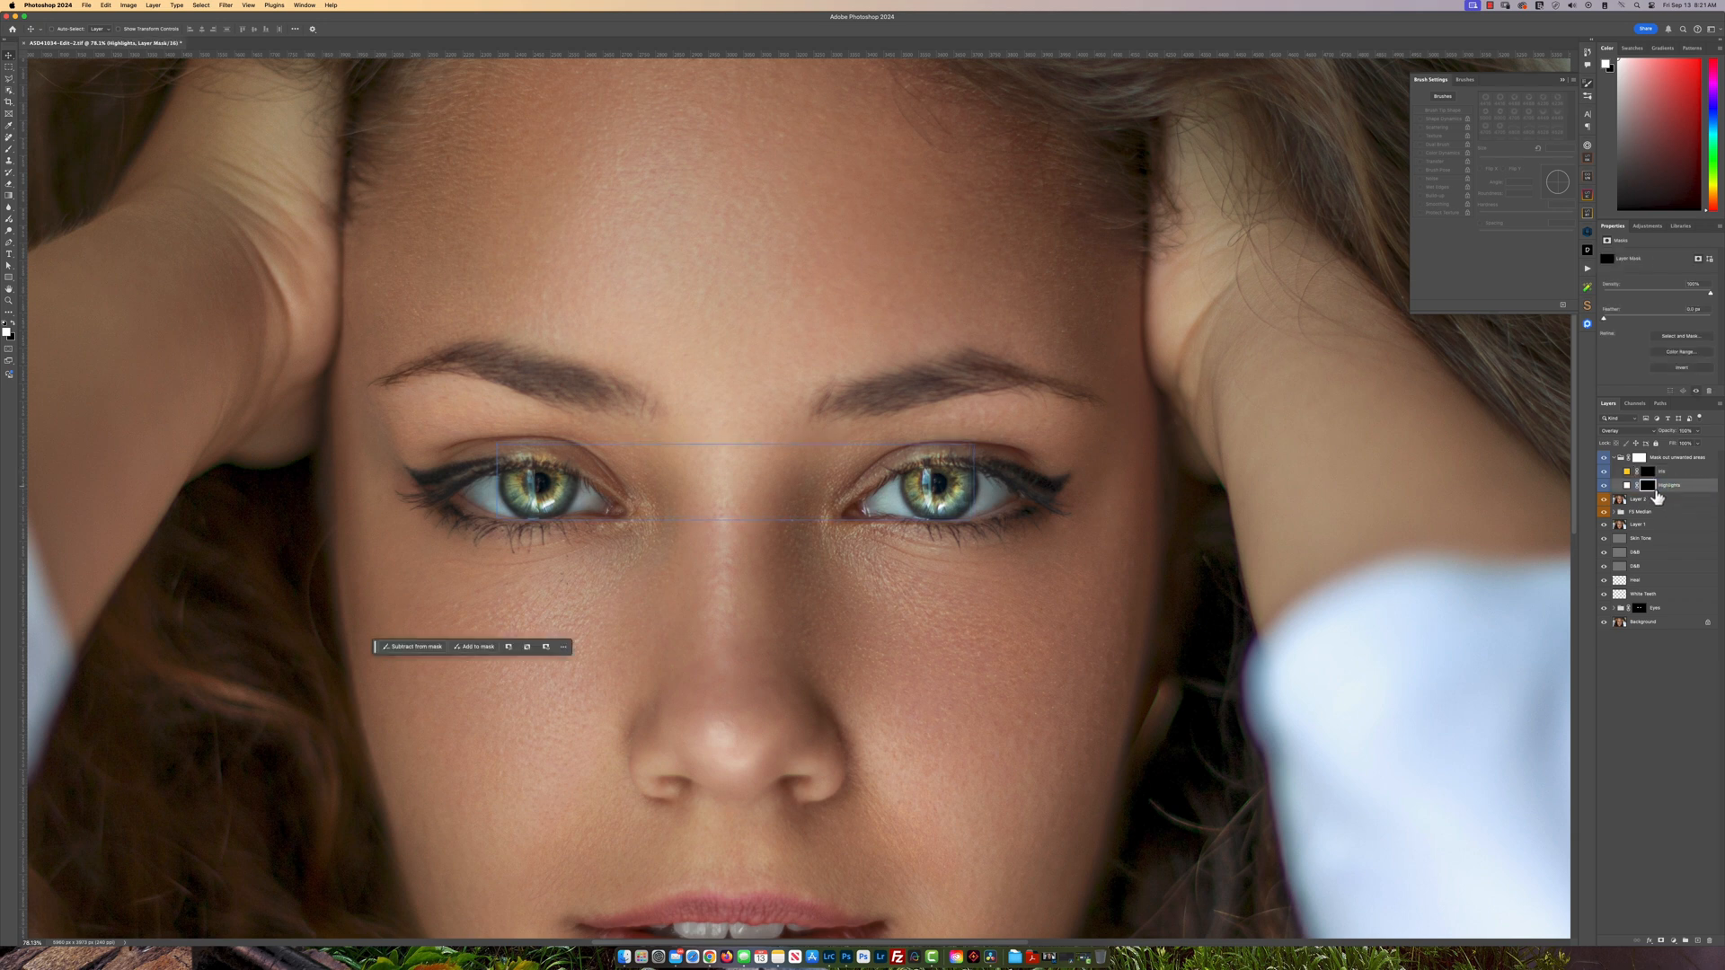
key(4)
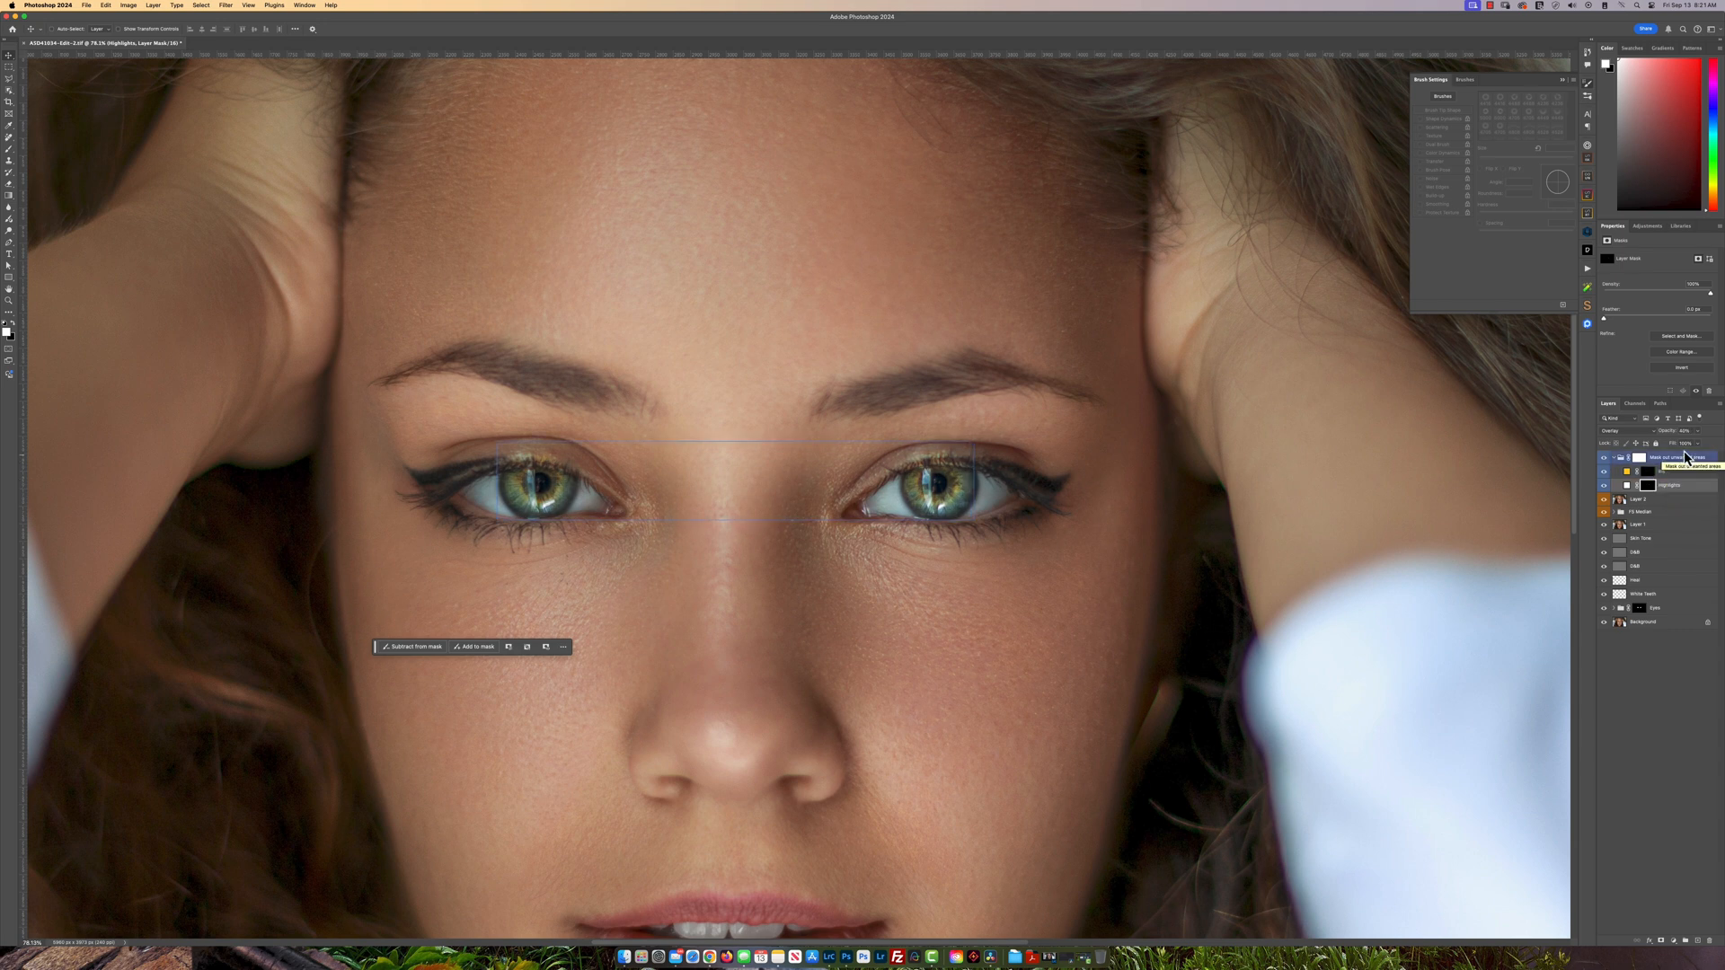
click(1675, 476)
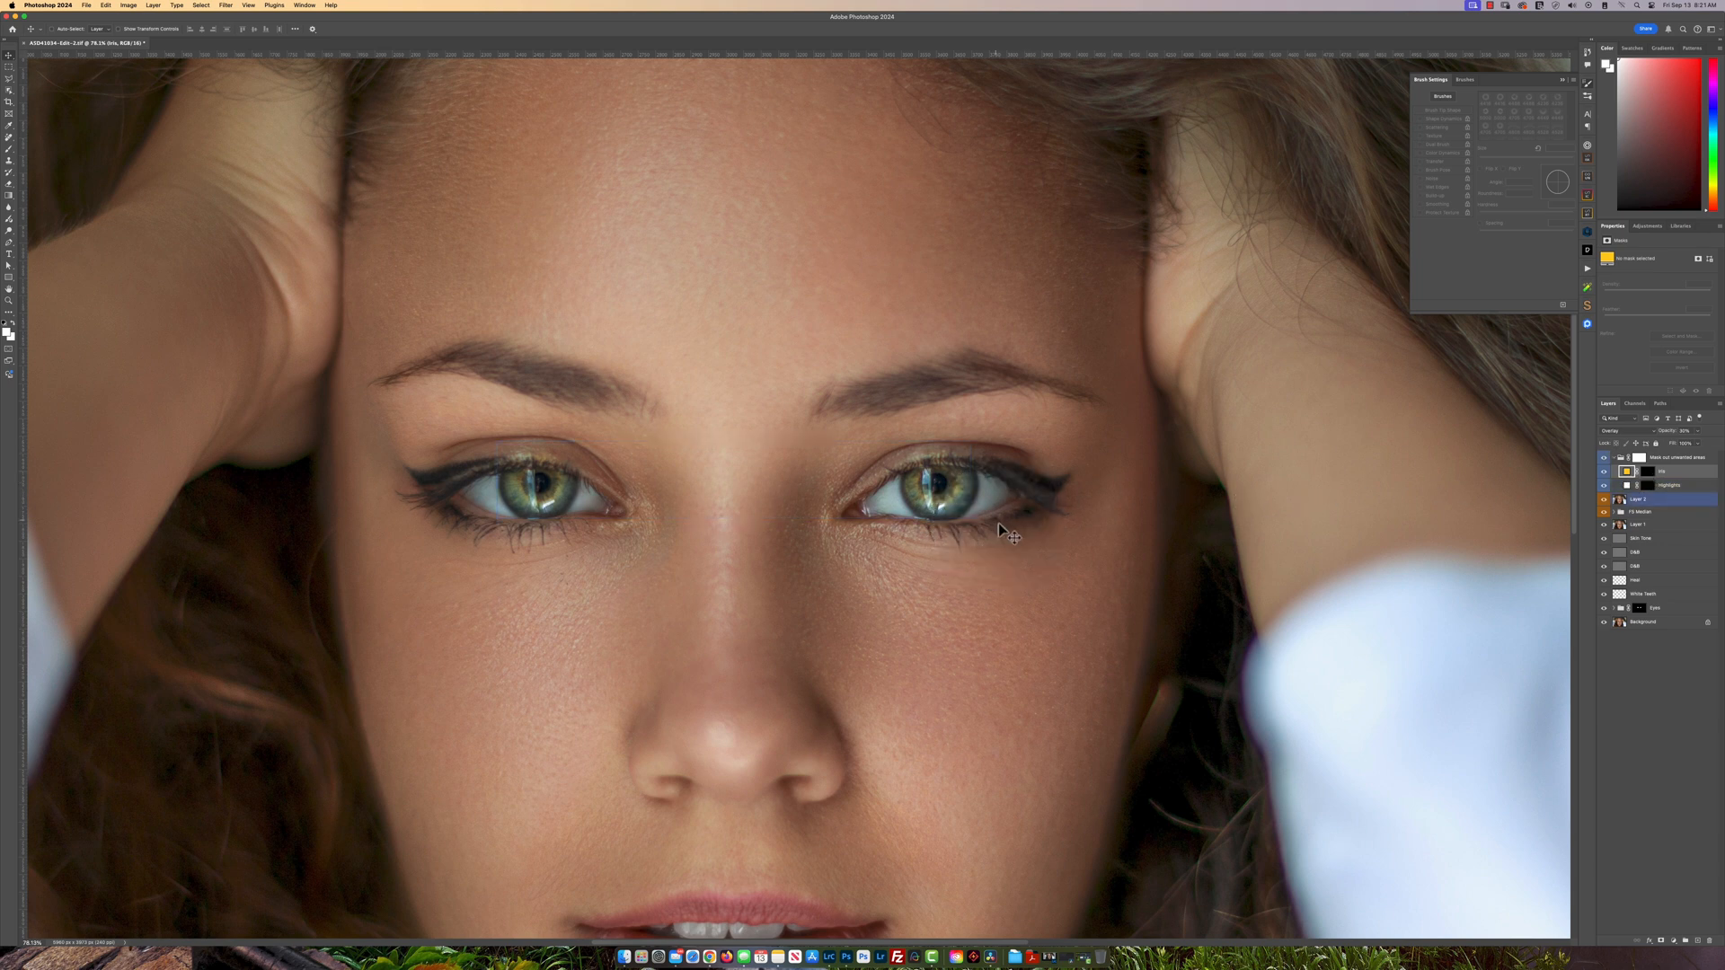
right_click(1013, 549)
click(1046, 526)
key(b)
key(v)
key(b)
key(v)
key(b)
key(v)
- Clean up the Iris and Highlights layer masks around both eyes by painting black with a smaller Soft Round brush
click(9, 149)
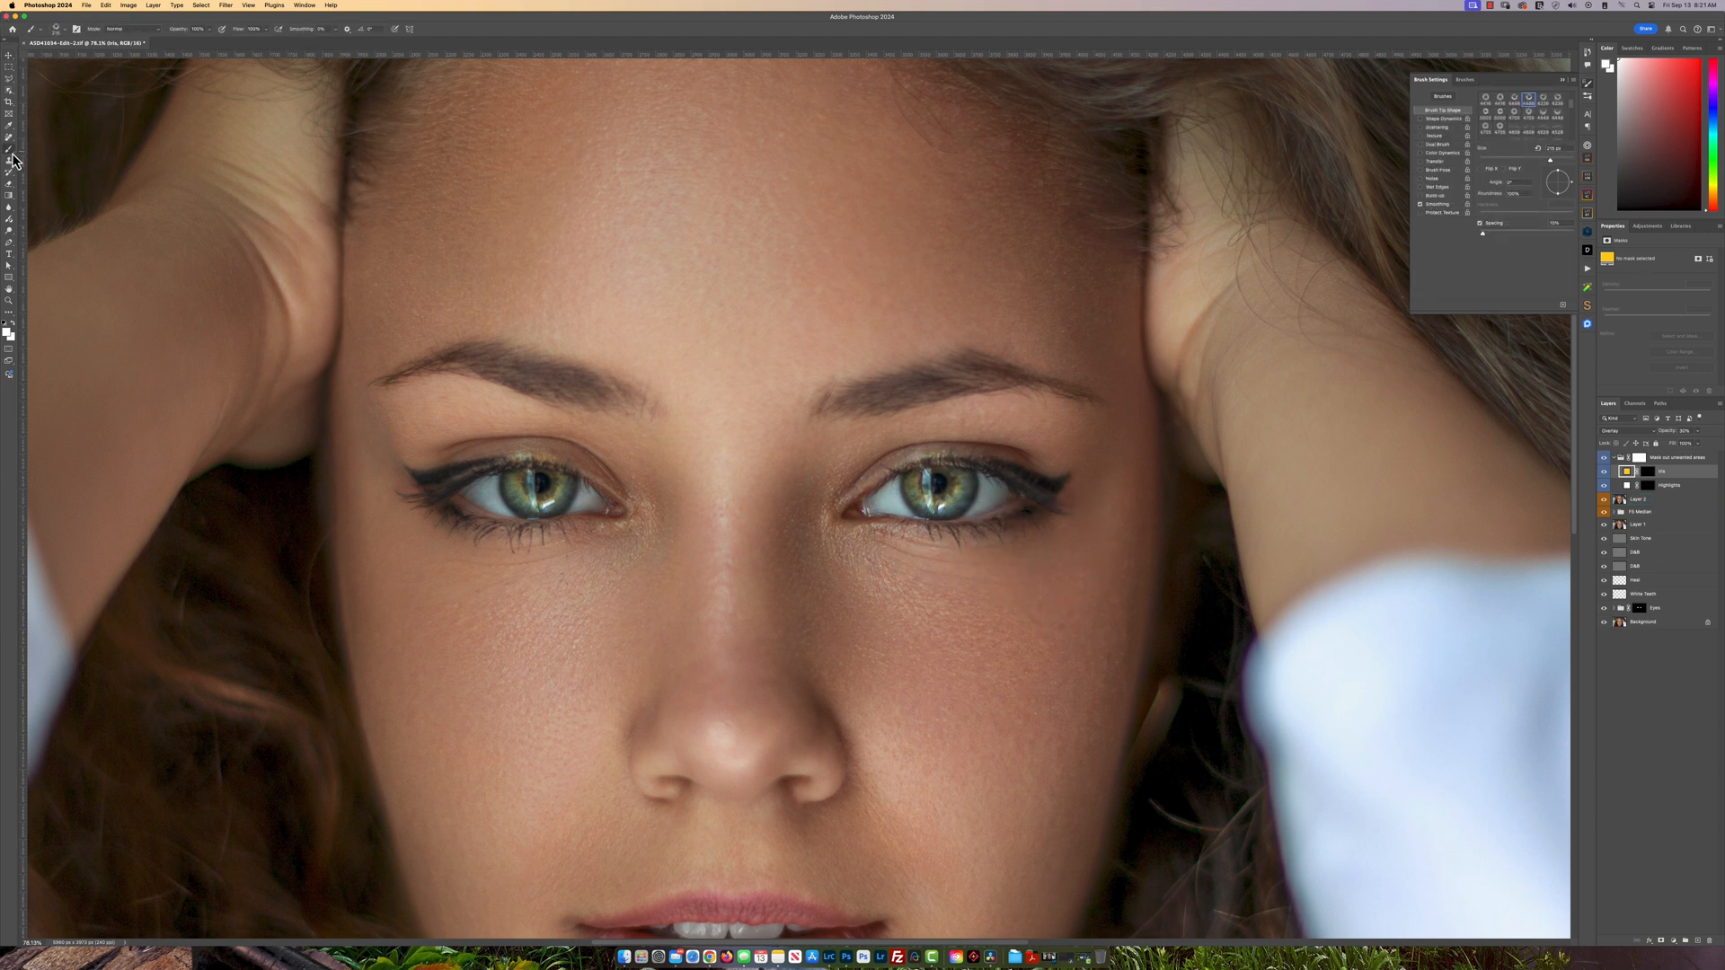
right_click(811, 415)
click(844, 519)
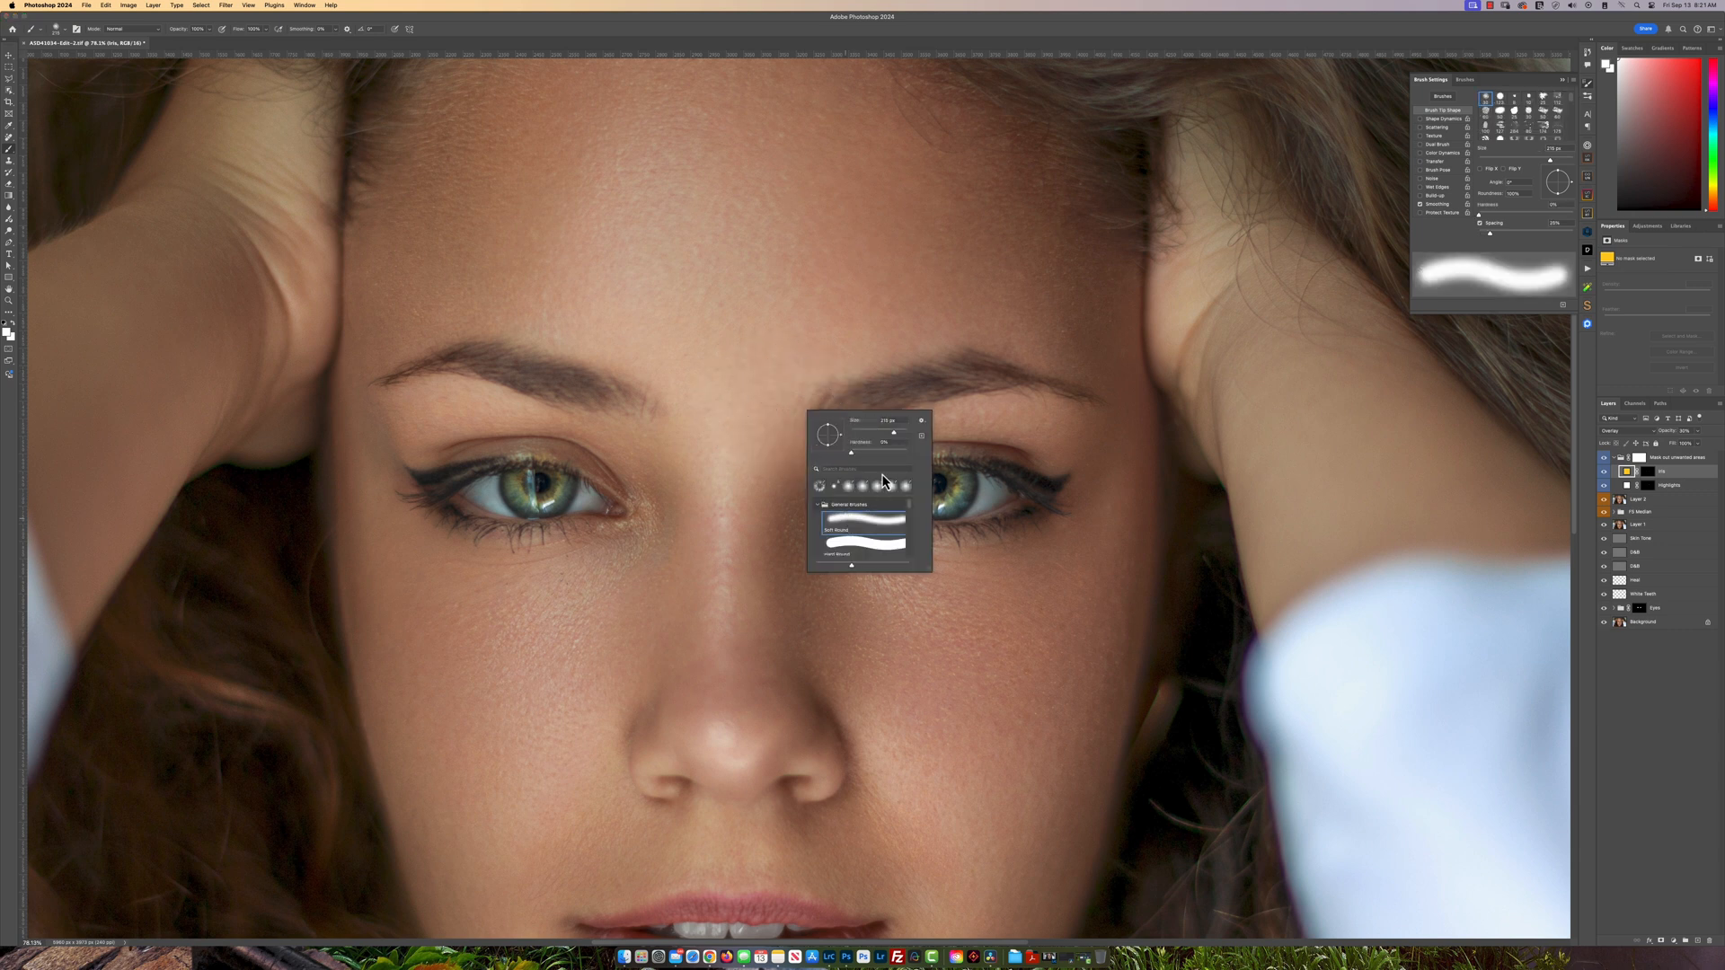
drag(952, 372, 925, 377)
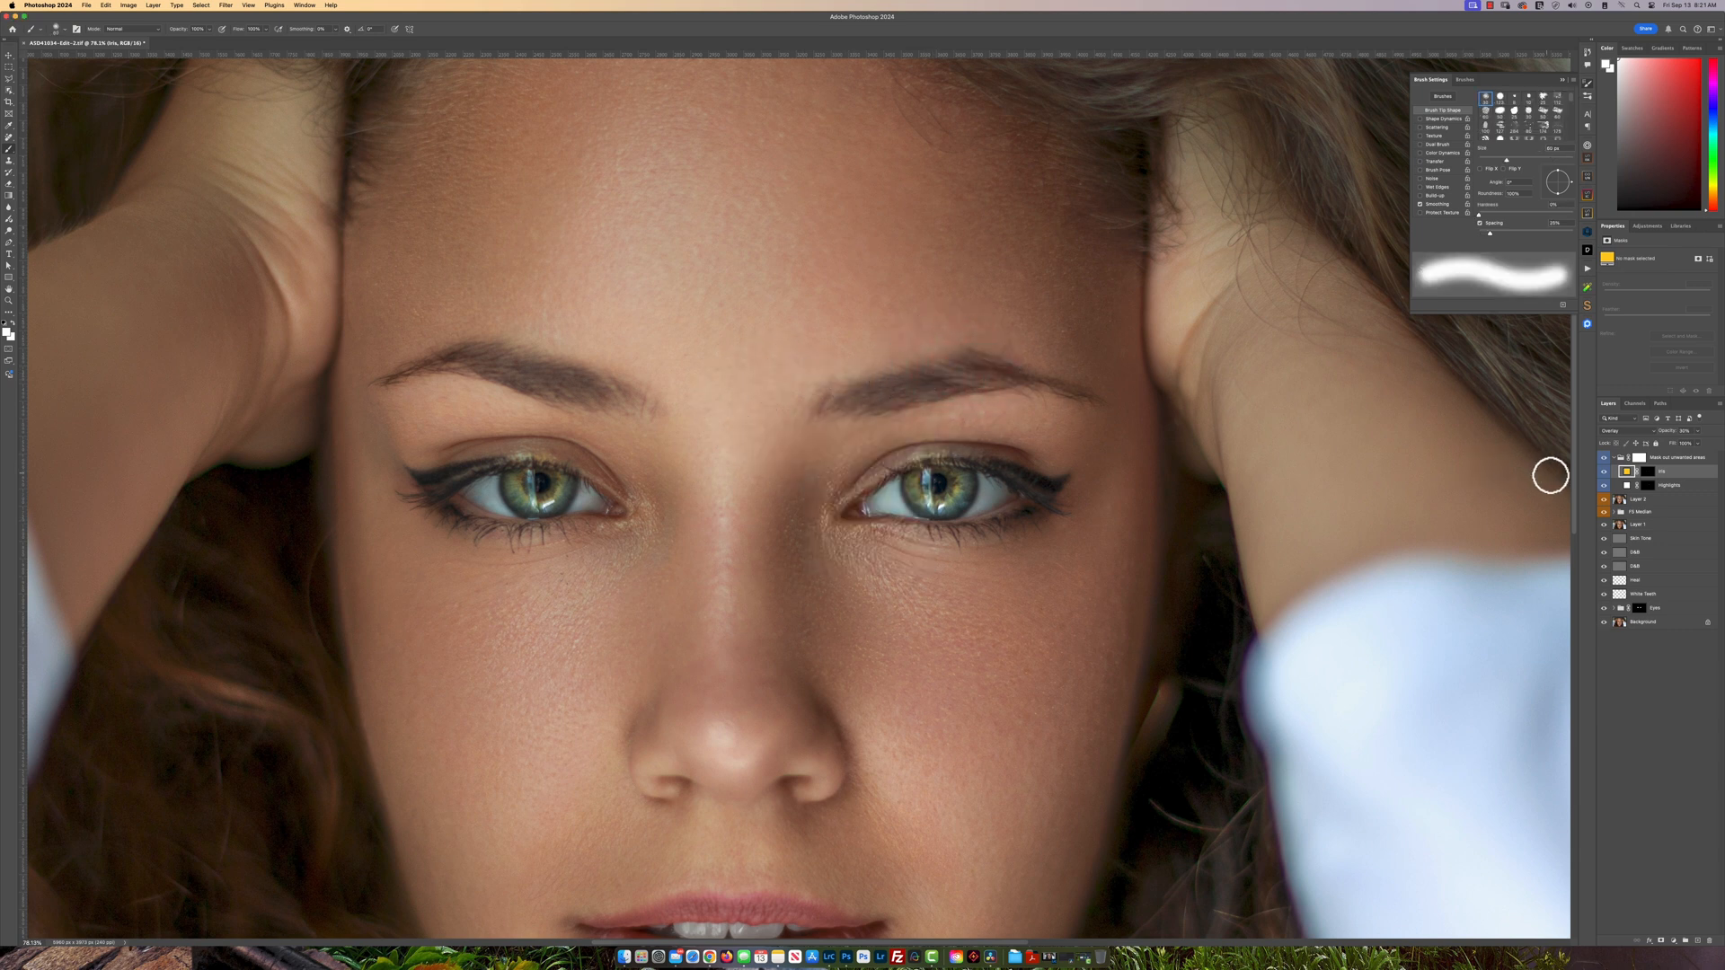
click(1648, 471)
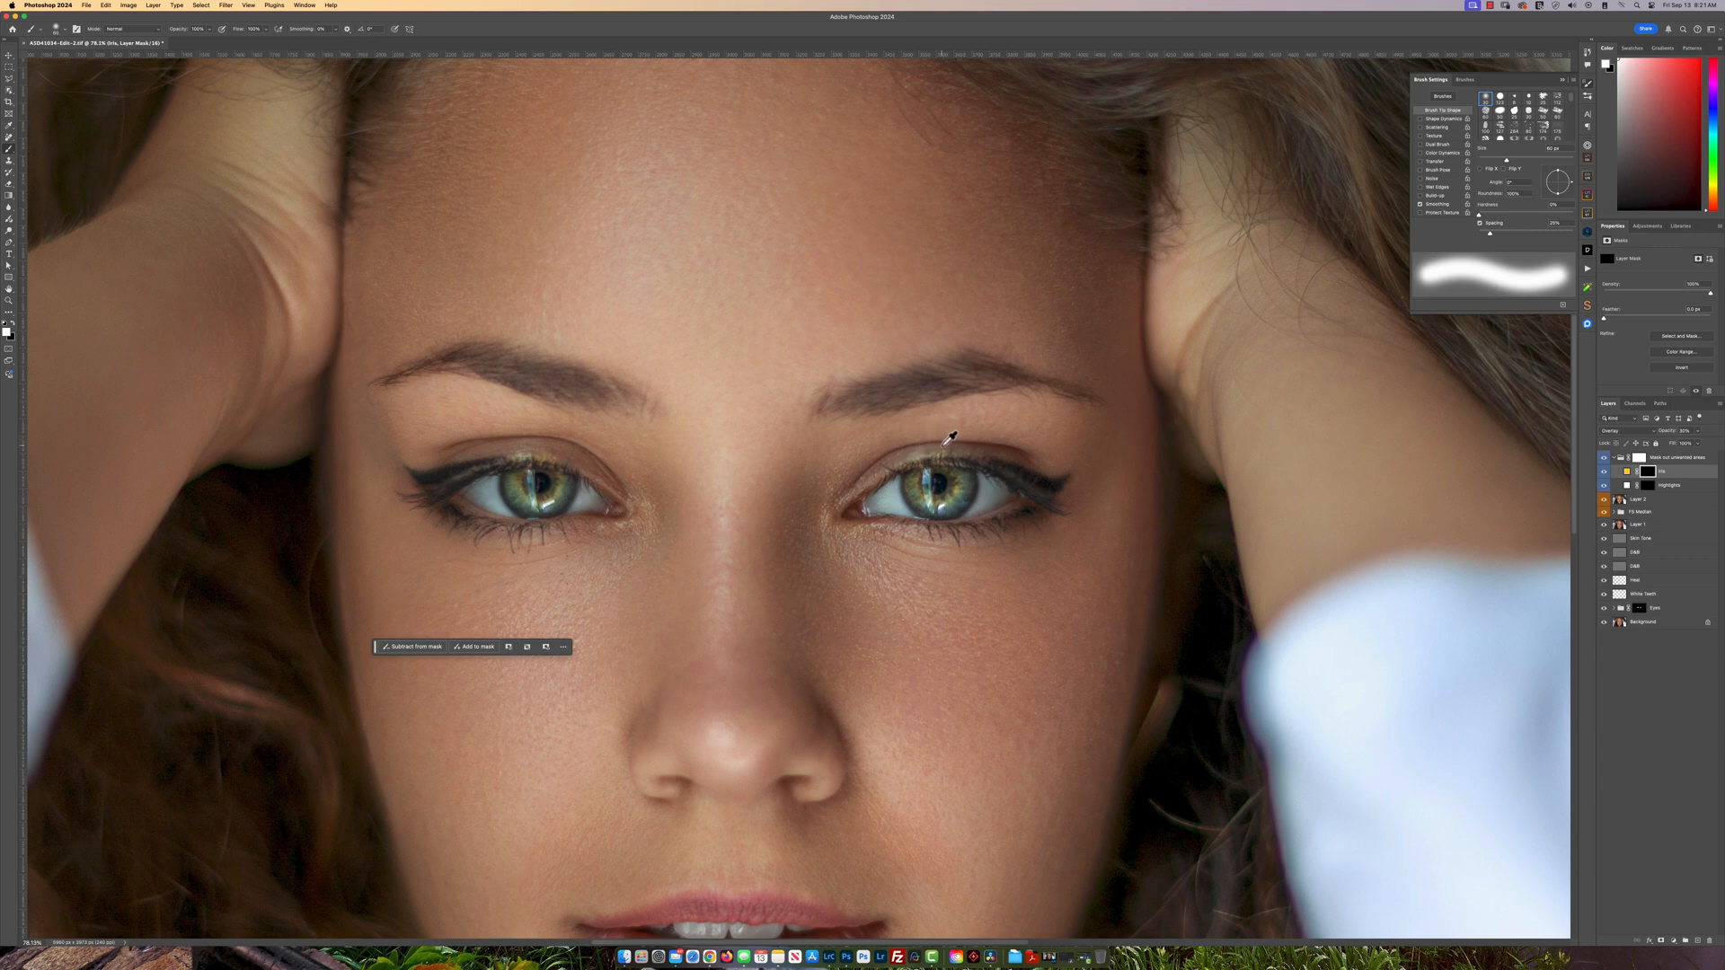
scroll(955, 450, up, 3)
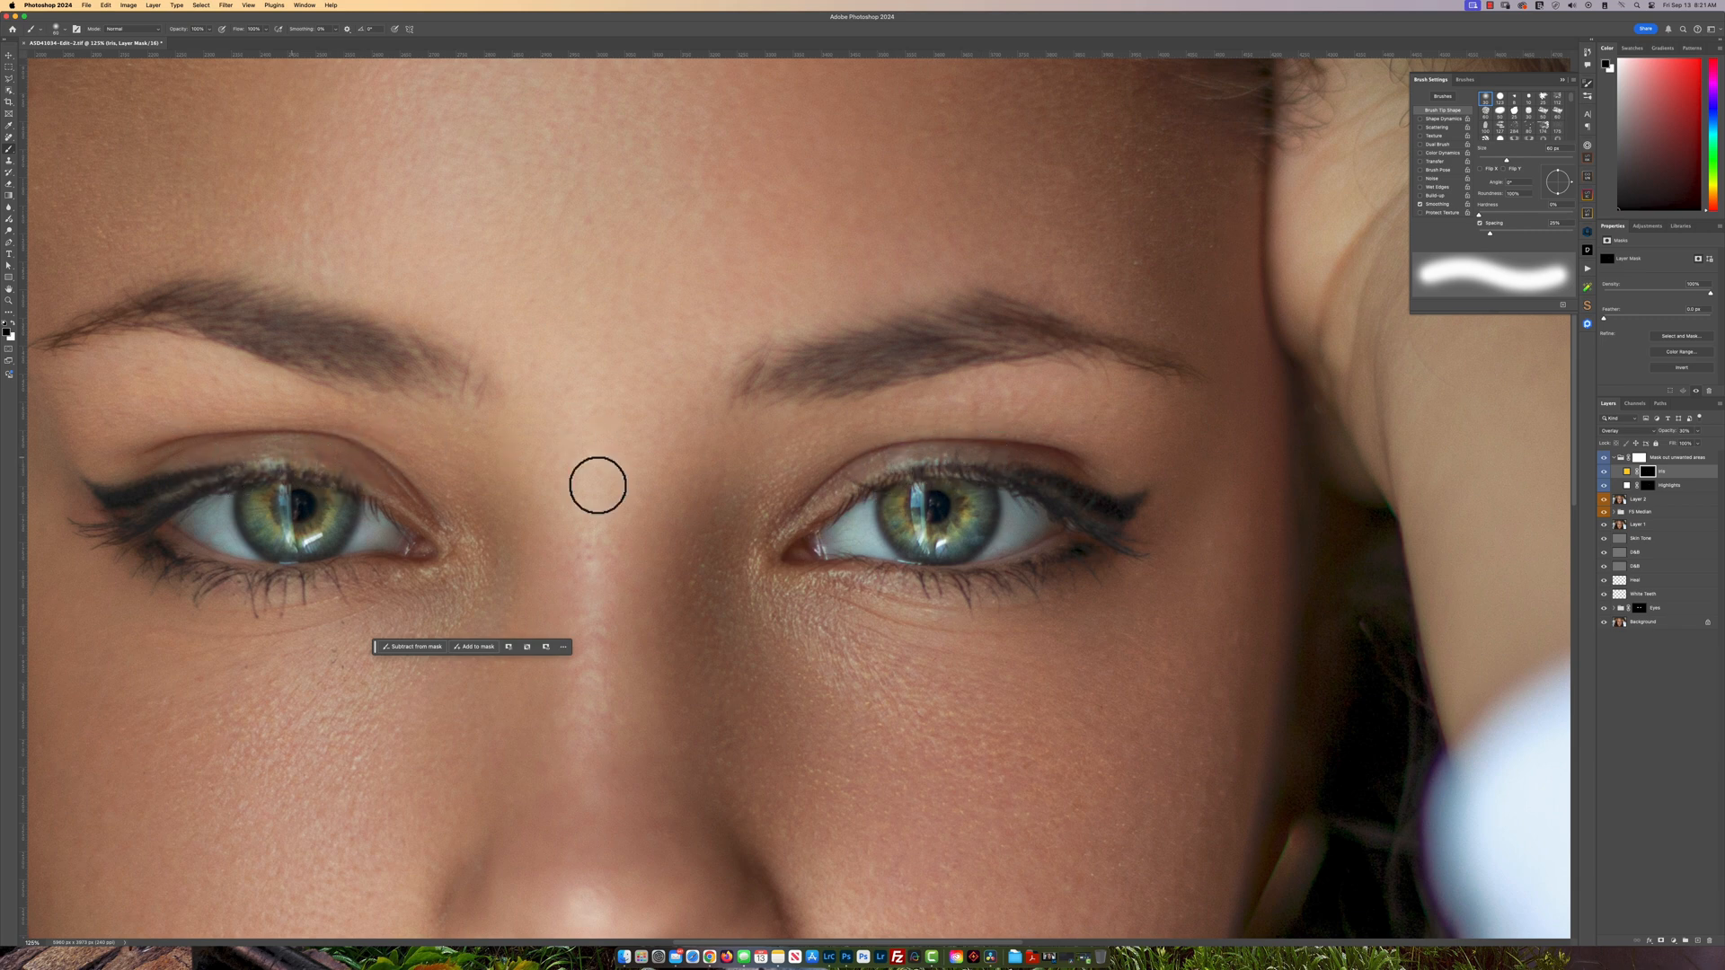
click(1648, 485)
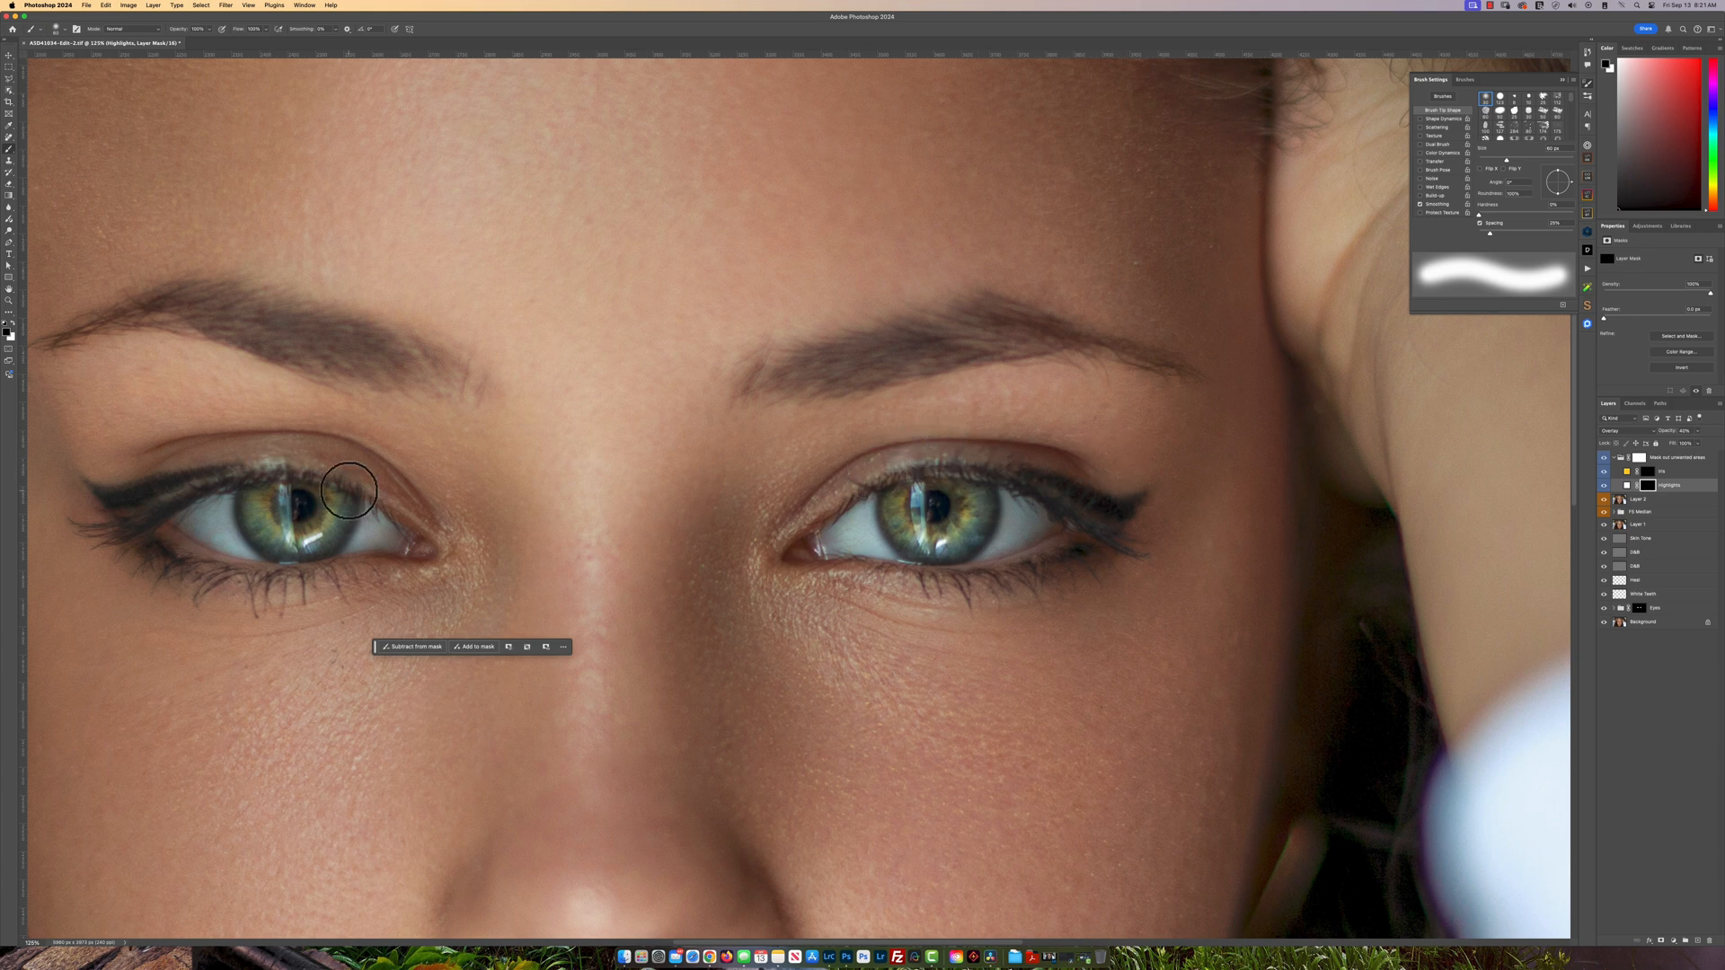
- Compare the eyes with the iris detail group hidden and shown, both close up and with the whole face in view
scroll(719, 548, down, 3)
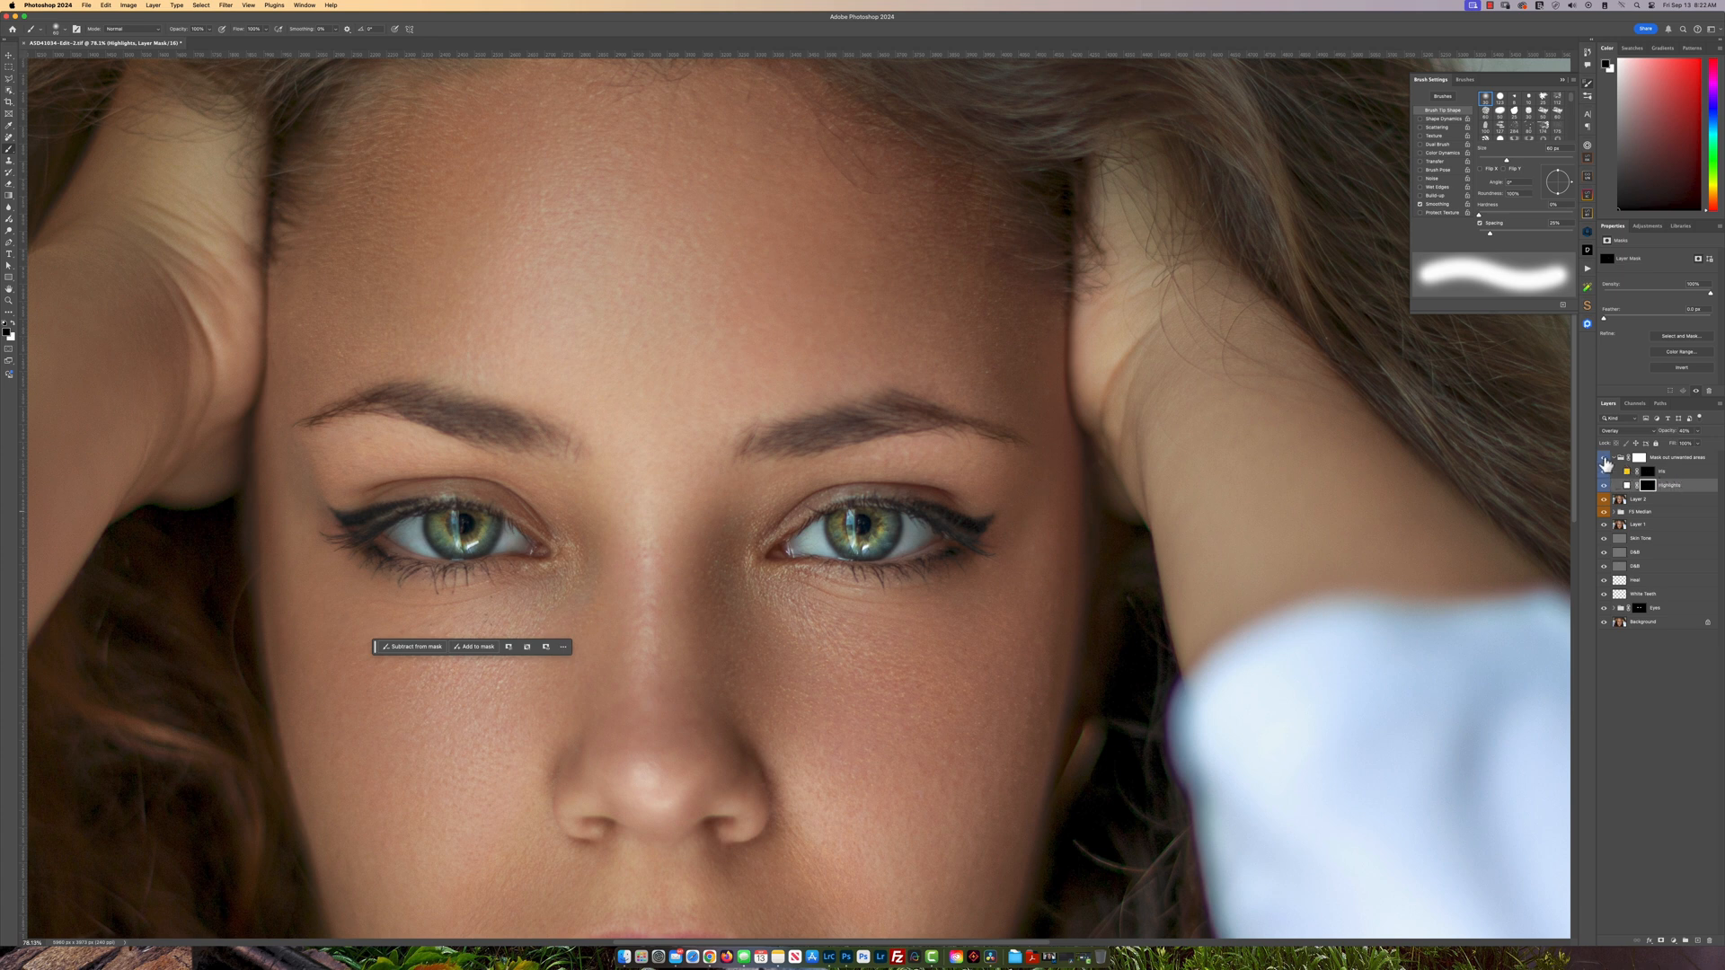
click(1605, 459)
click(1605, 460)
click(1605, 459)
click(1605, 459)
click(1605, 459)
click(1605, 459)
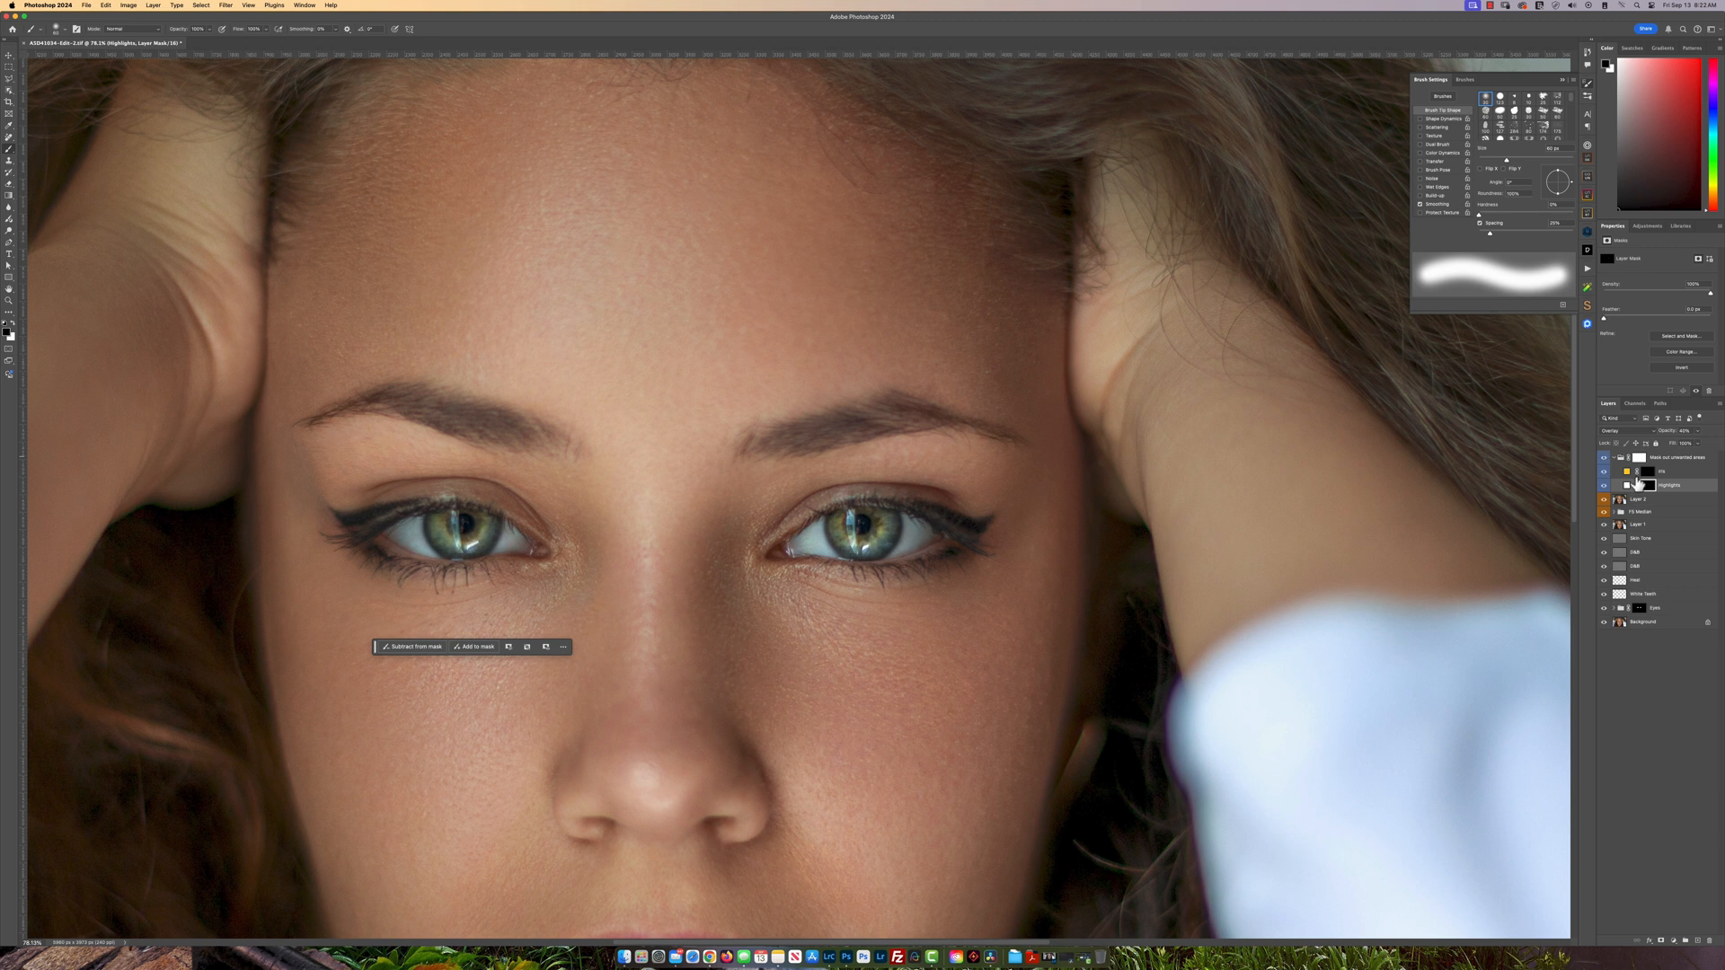
click(1687, 472)
key(v)
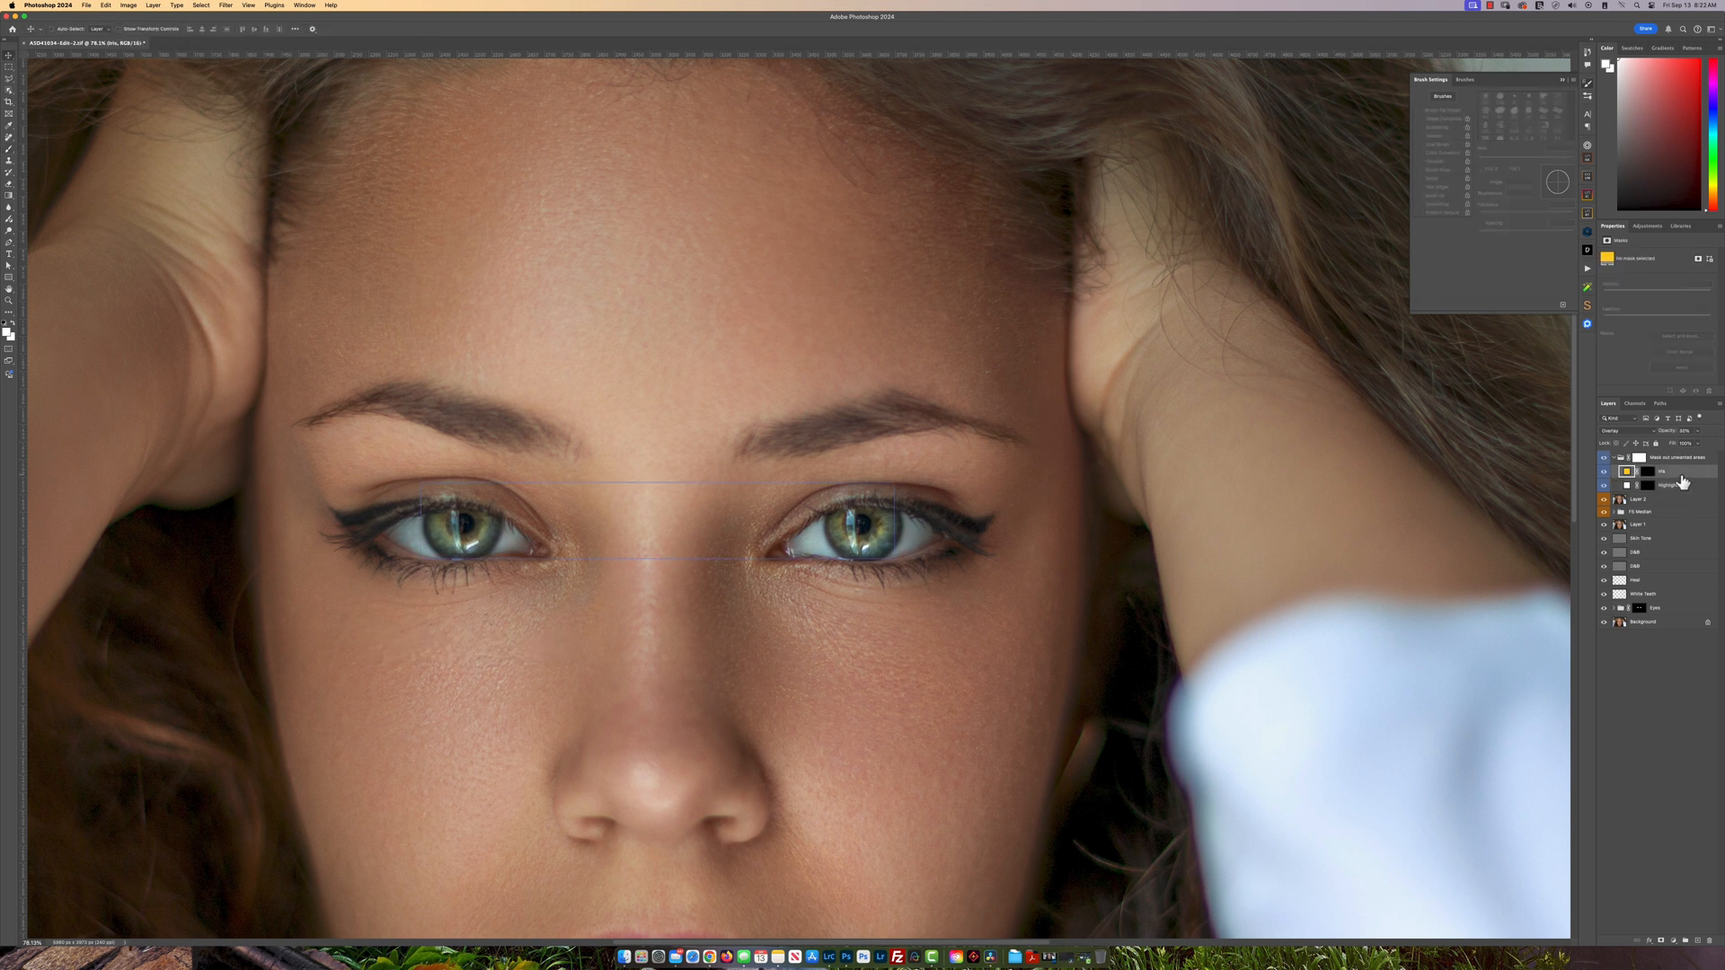
scroll(729, 677, down, 2)
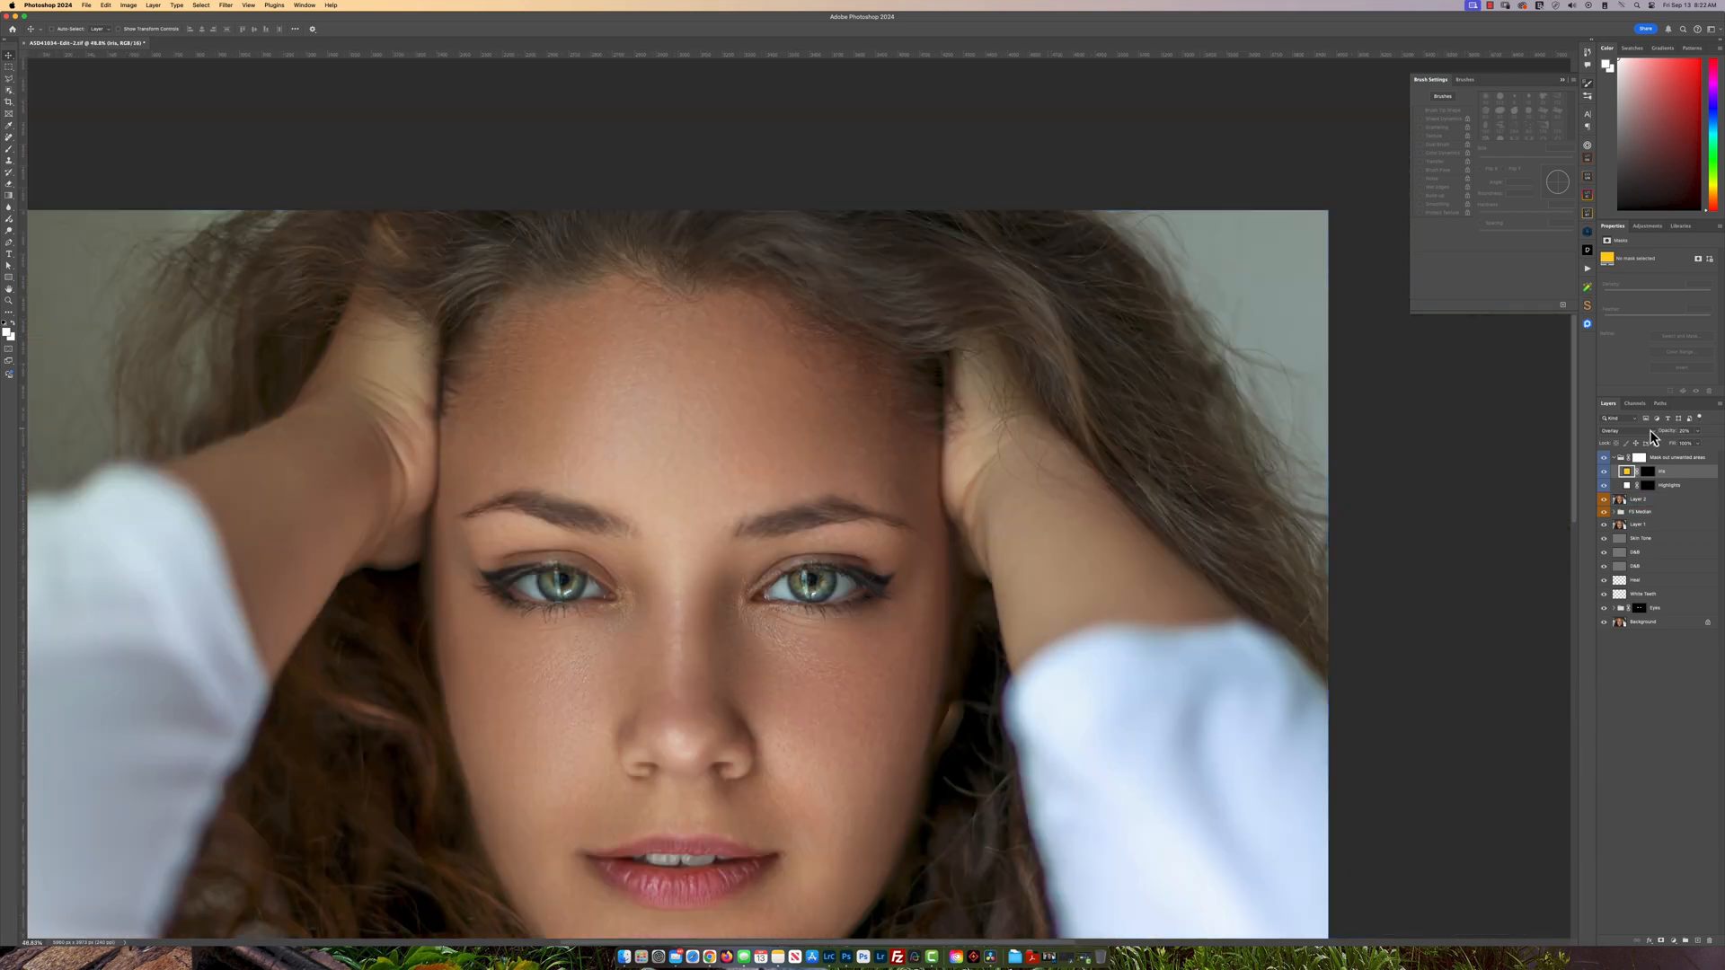
click(1605, 459)
click(1605, 459)
click(1605, 459)
click(1605, 459)
scroll(752, 725, up, 3)
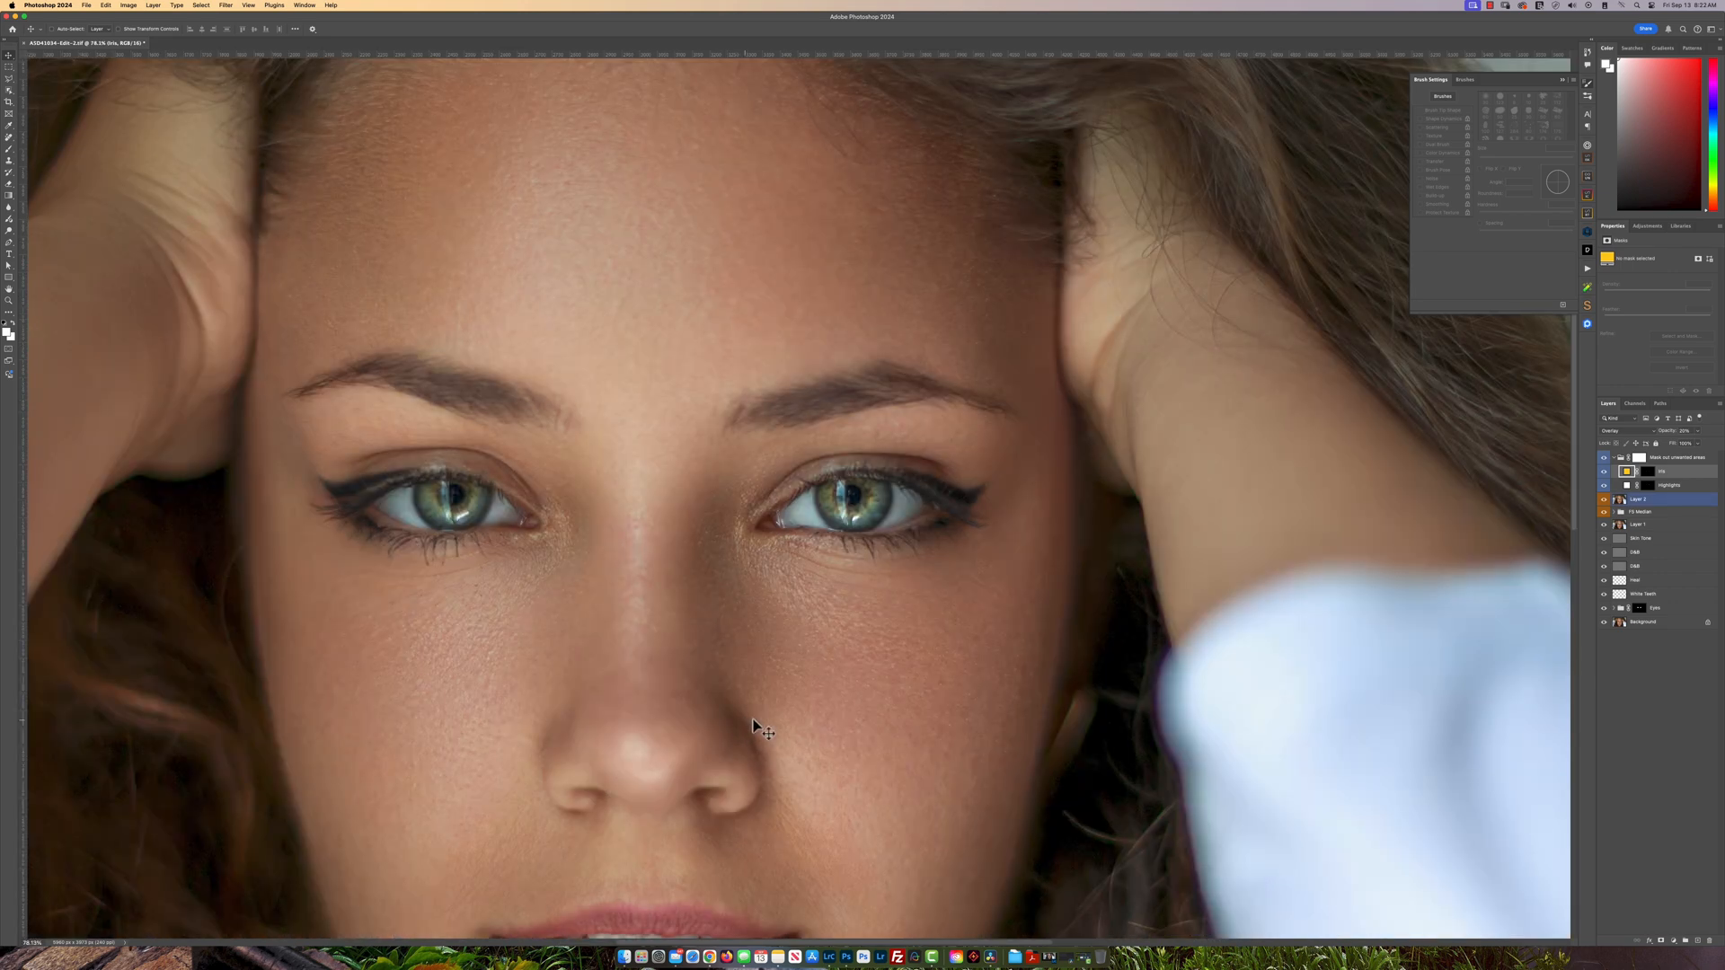
- Collapse the iris detail group and add the Lips color correction group above it
click(1615, 459)
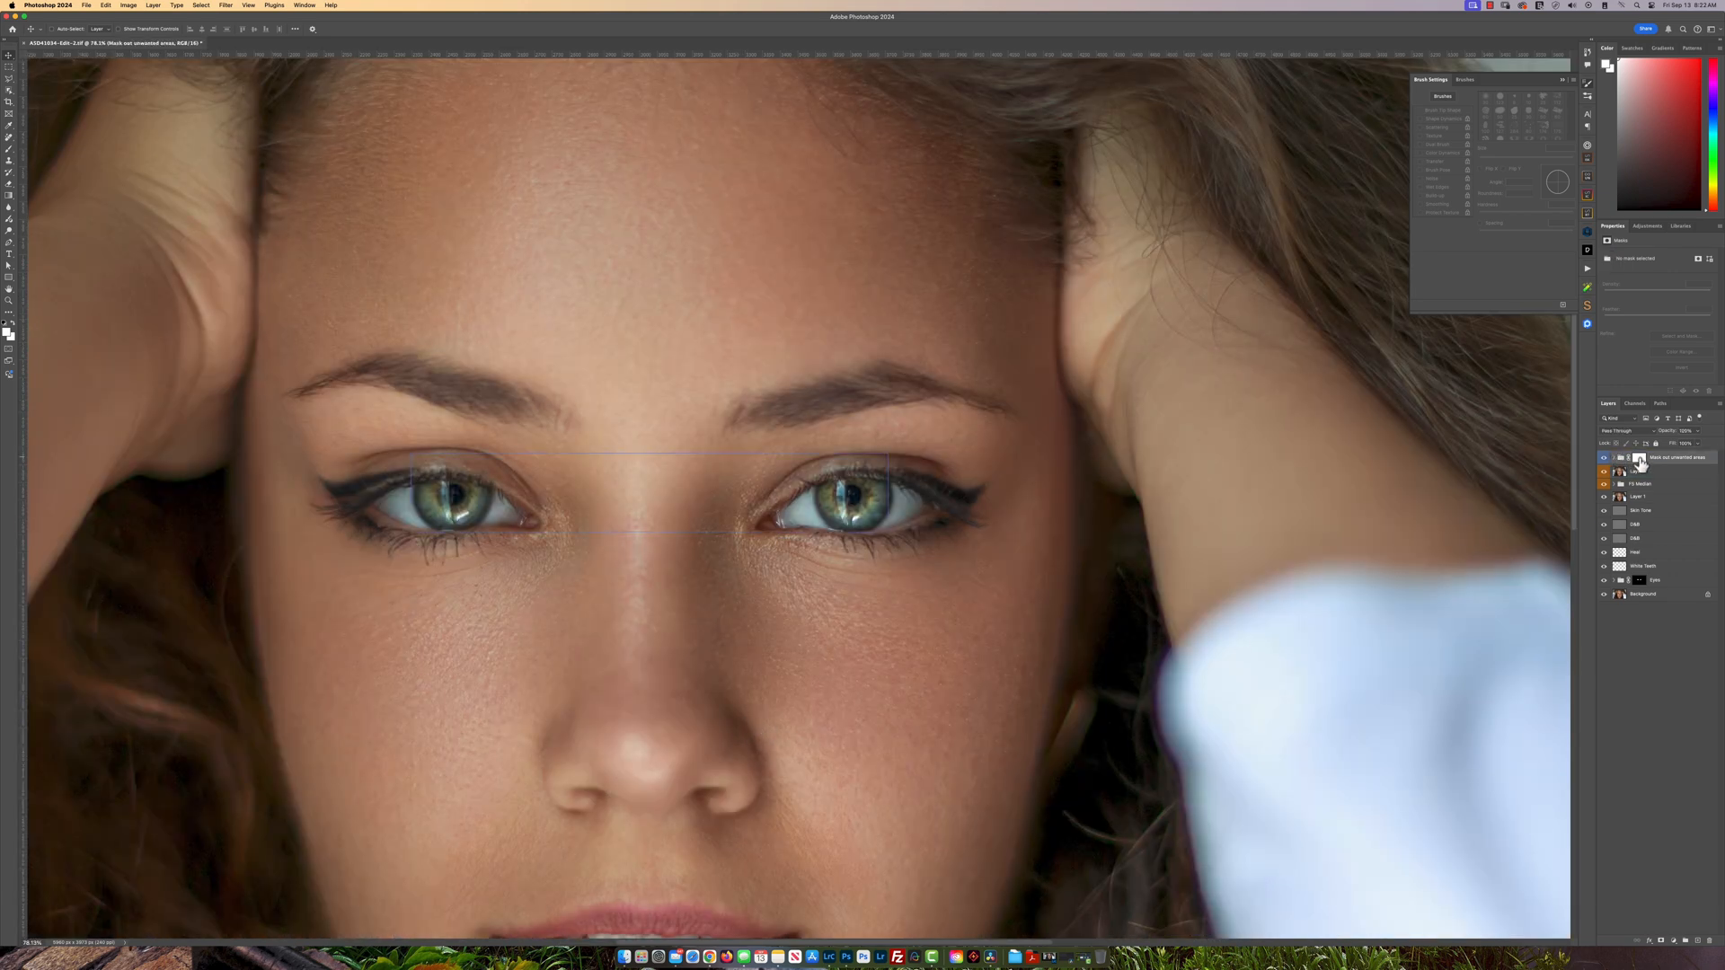
click(1588, 287)
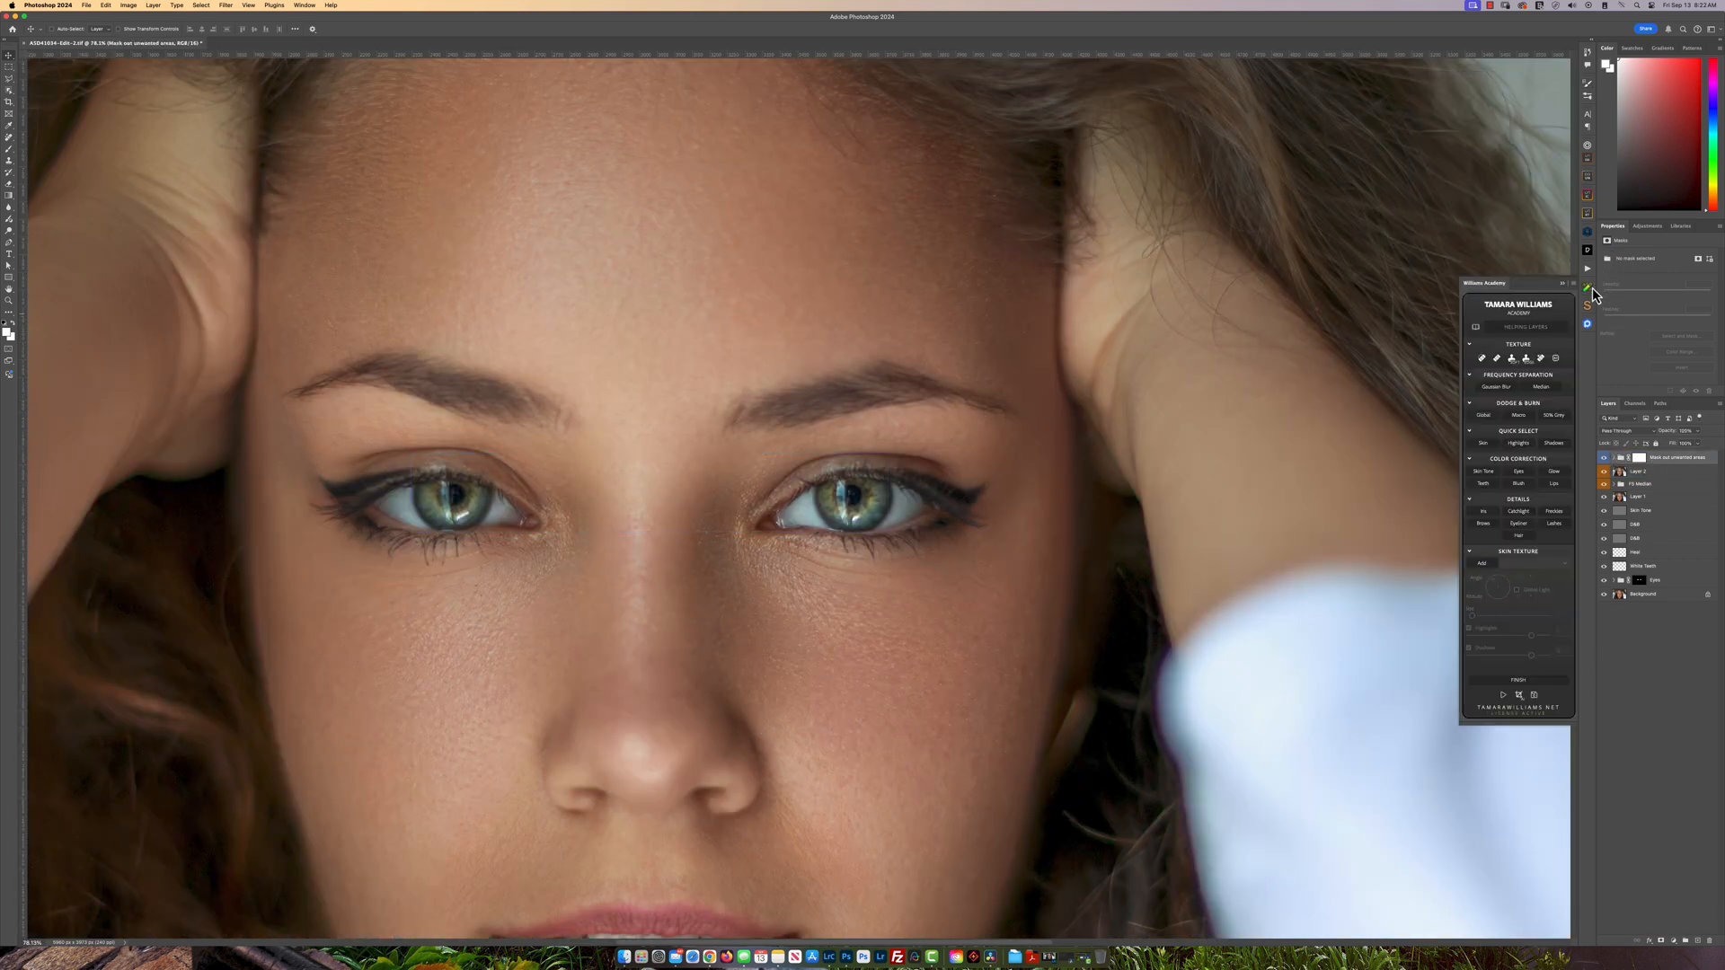
click(1555, 485)
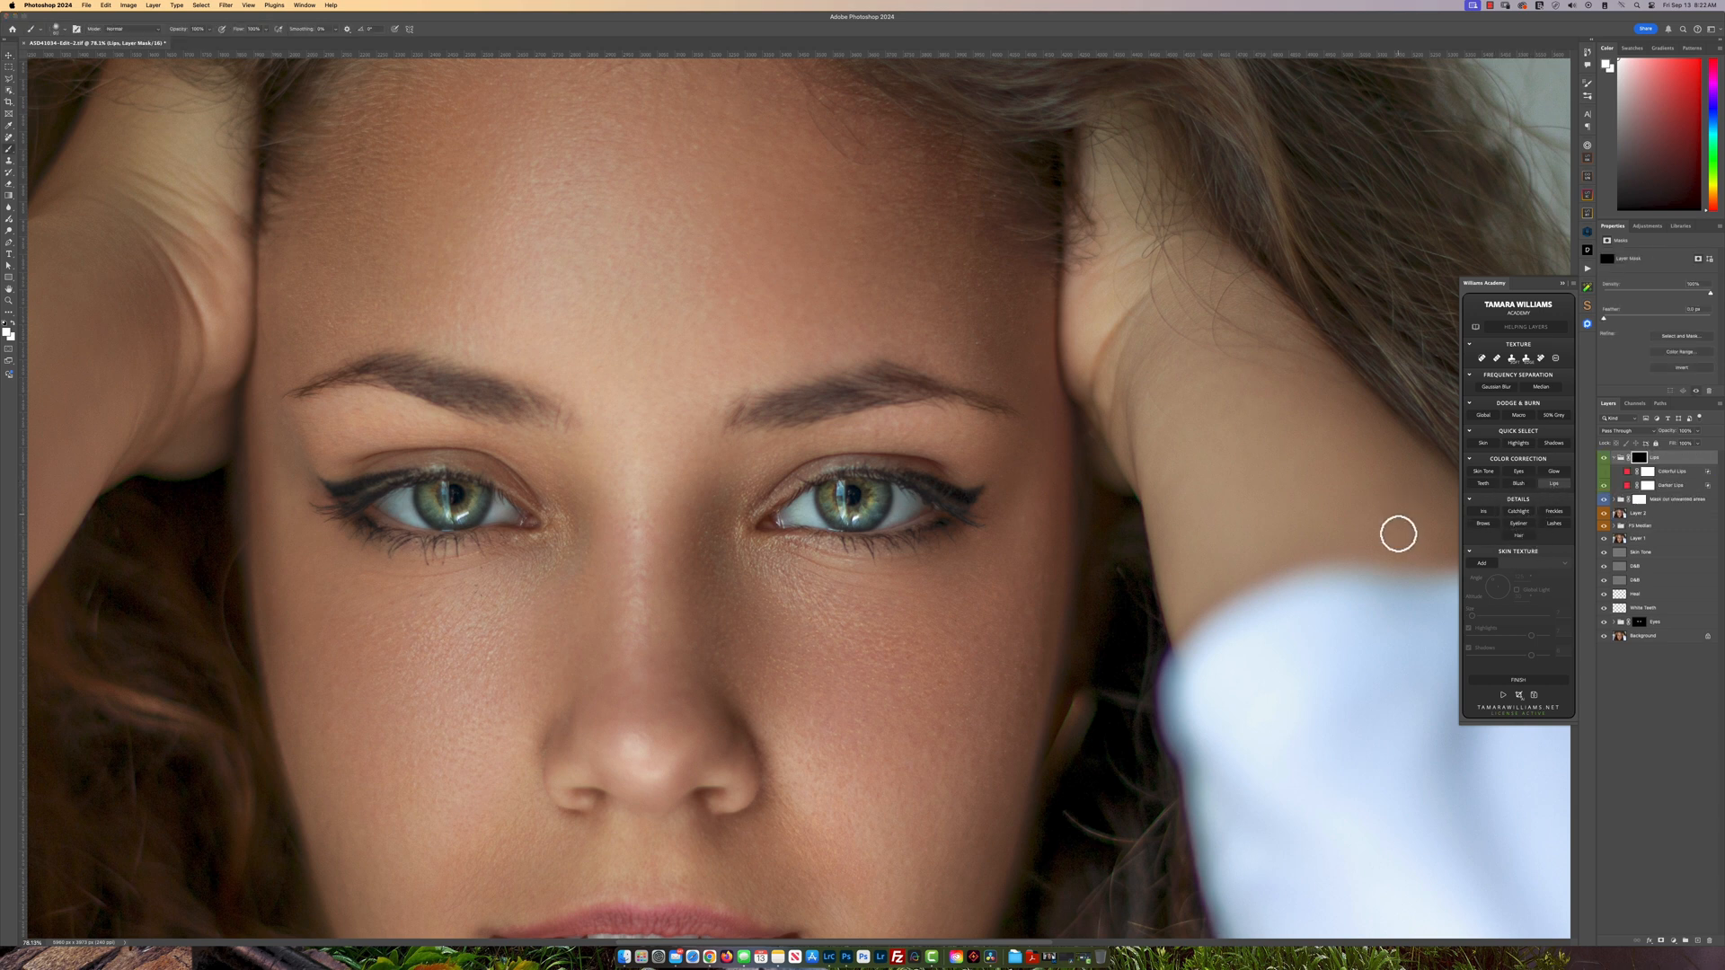
- Change the Darker Lips solid color fill to hex e21412
click(1629, 488)
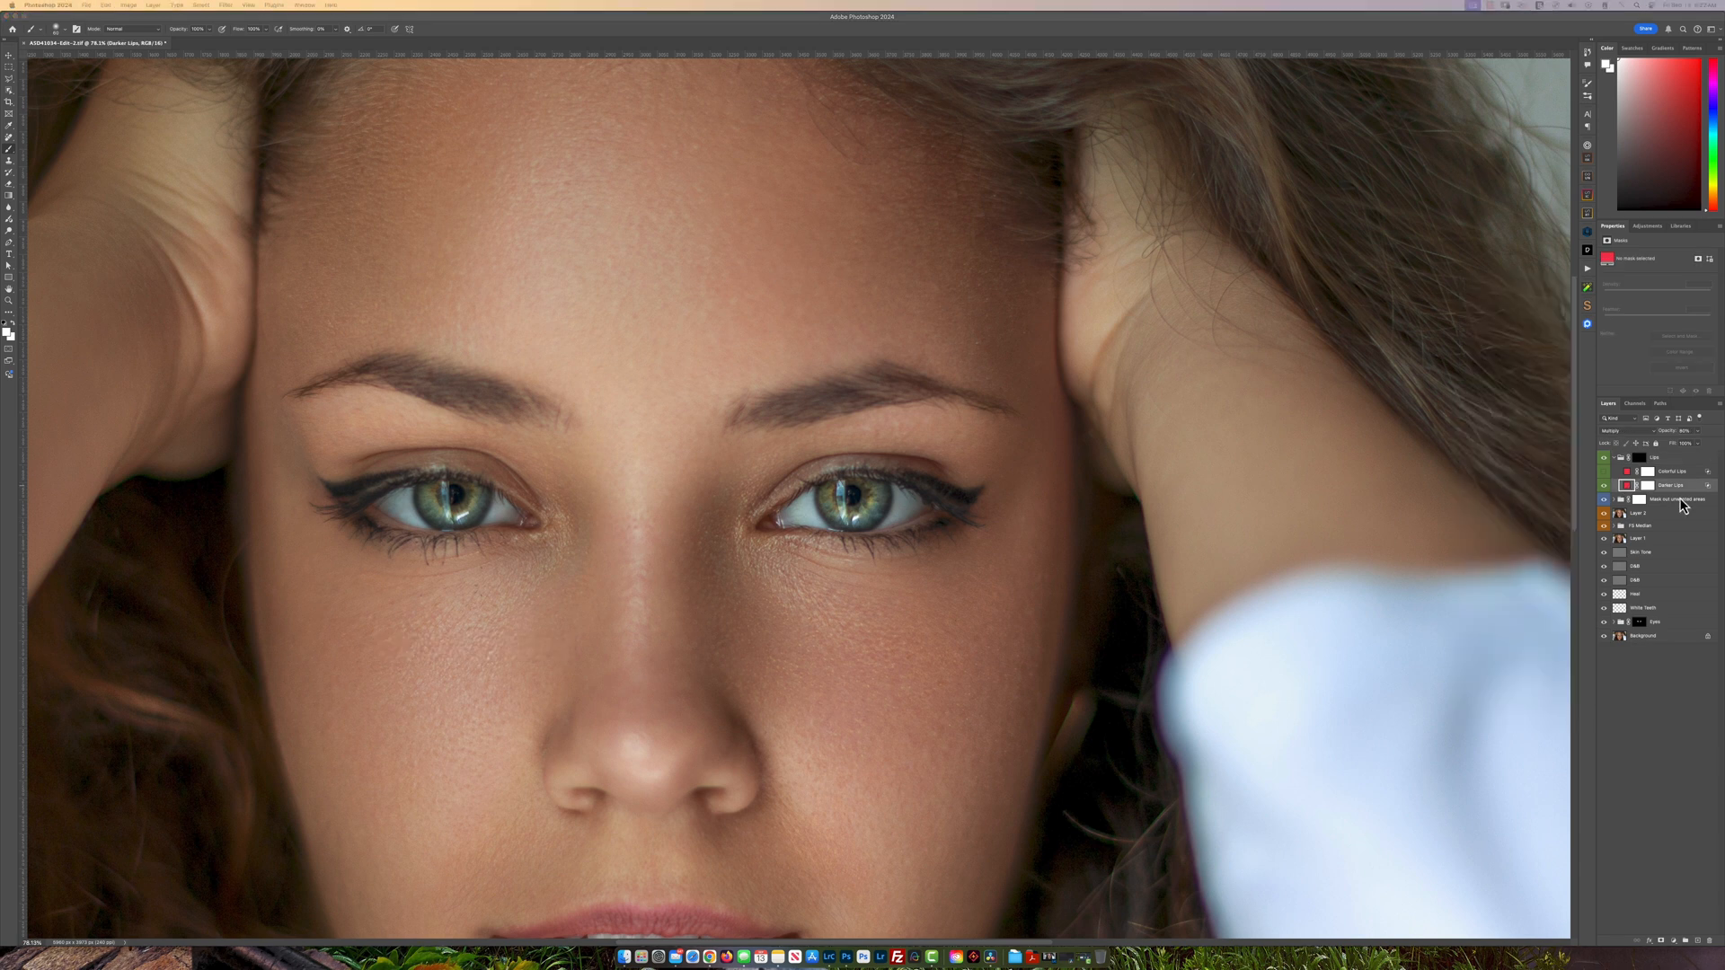
double_click(1629, 486)
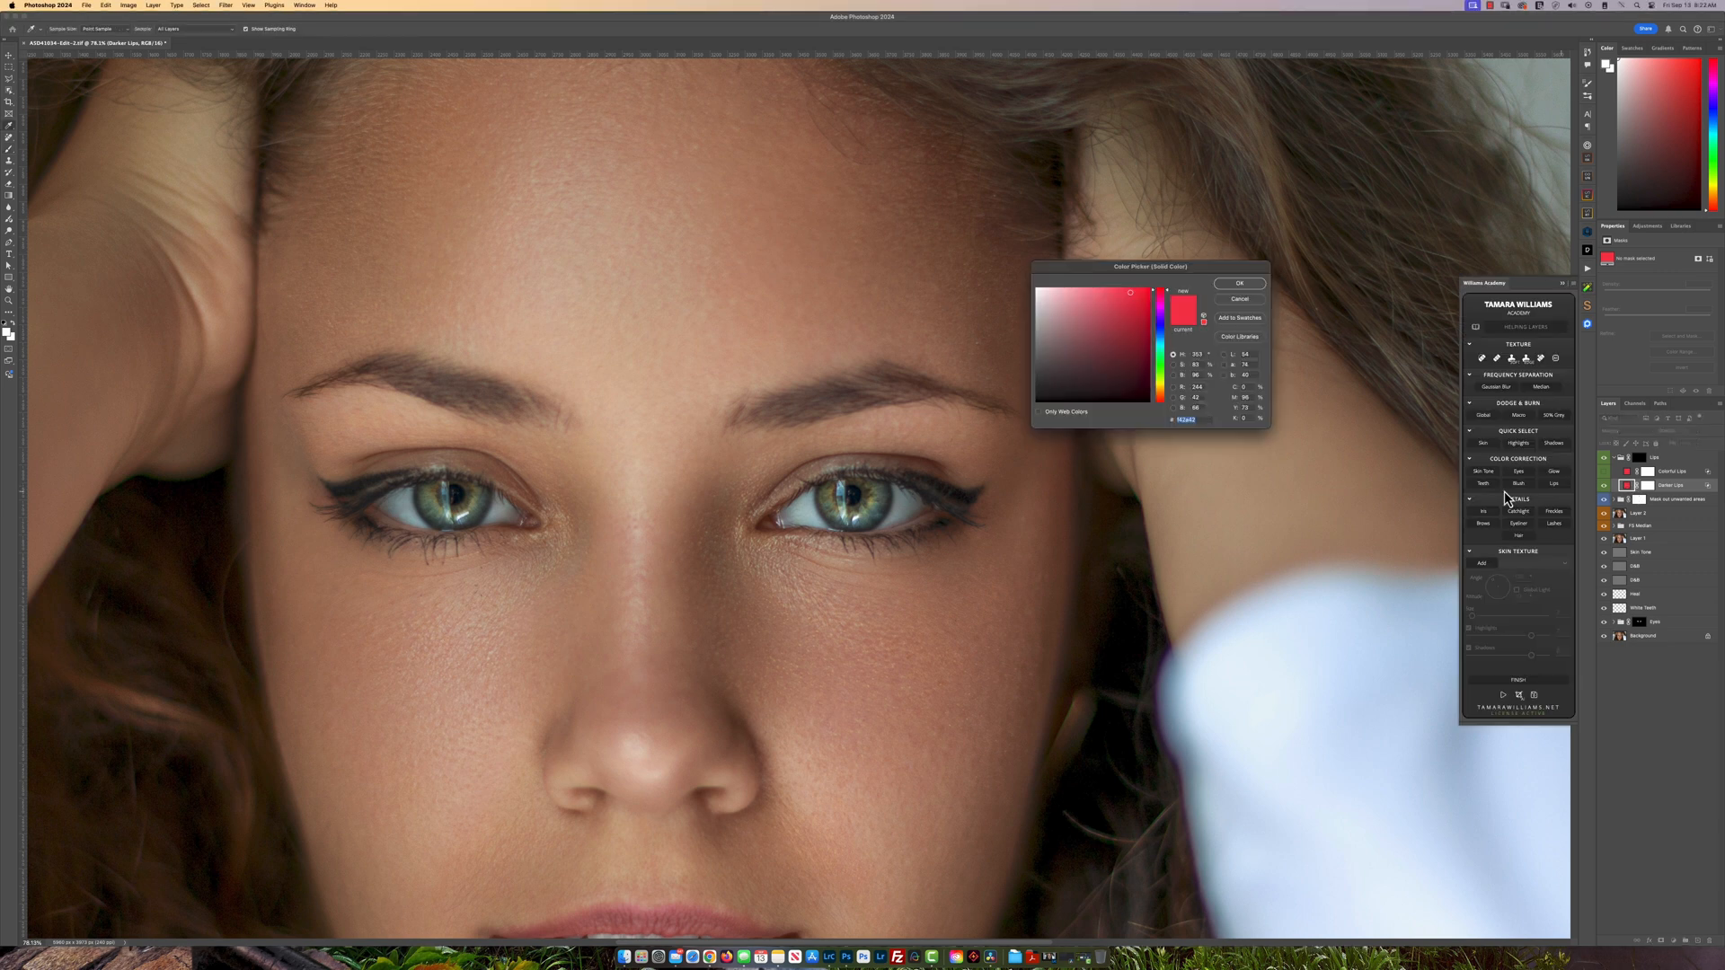
text(e21412)
click(1239, 284)
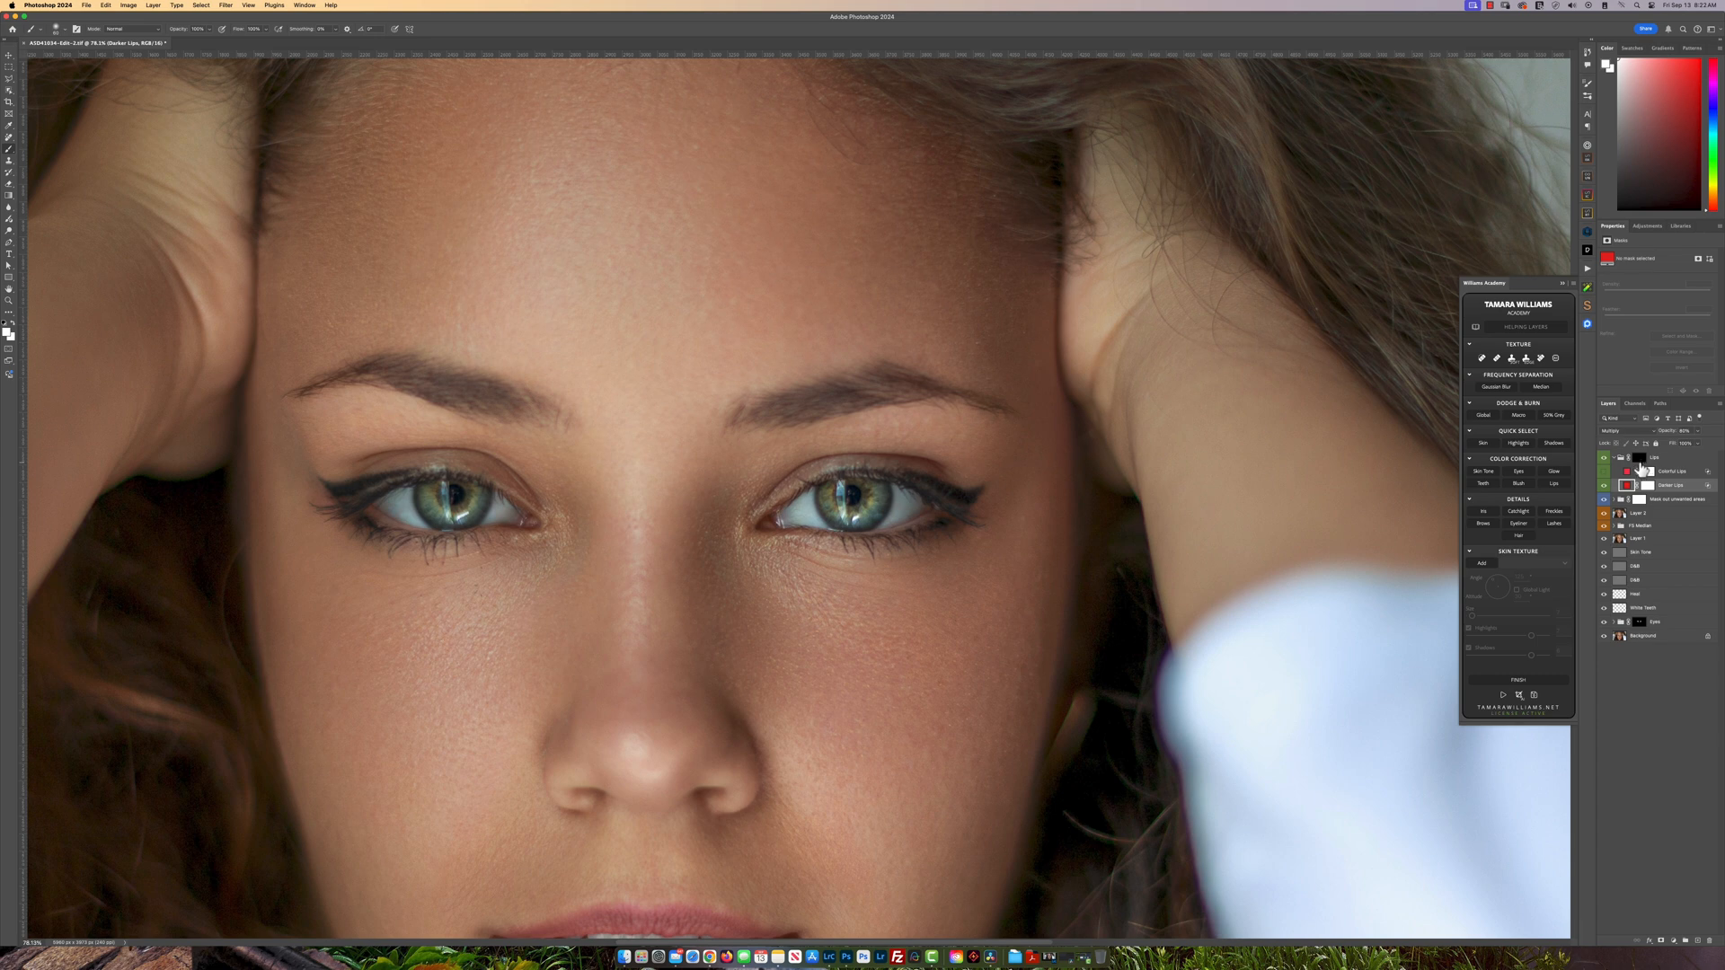
- Paint white on the Lips group's mask over the lower and upper lips, moving the mask options bar clear of the mouth
click(1640, 459)
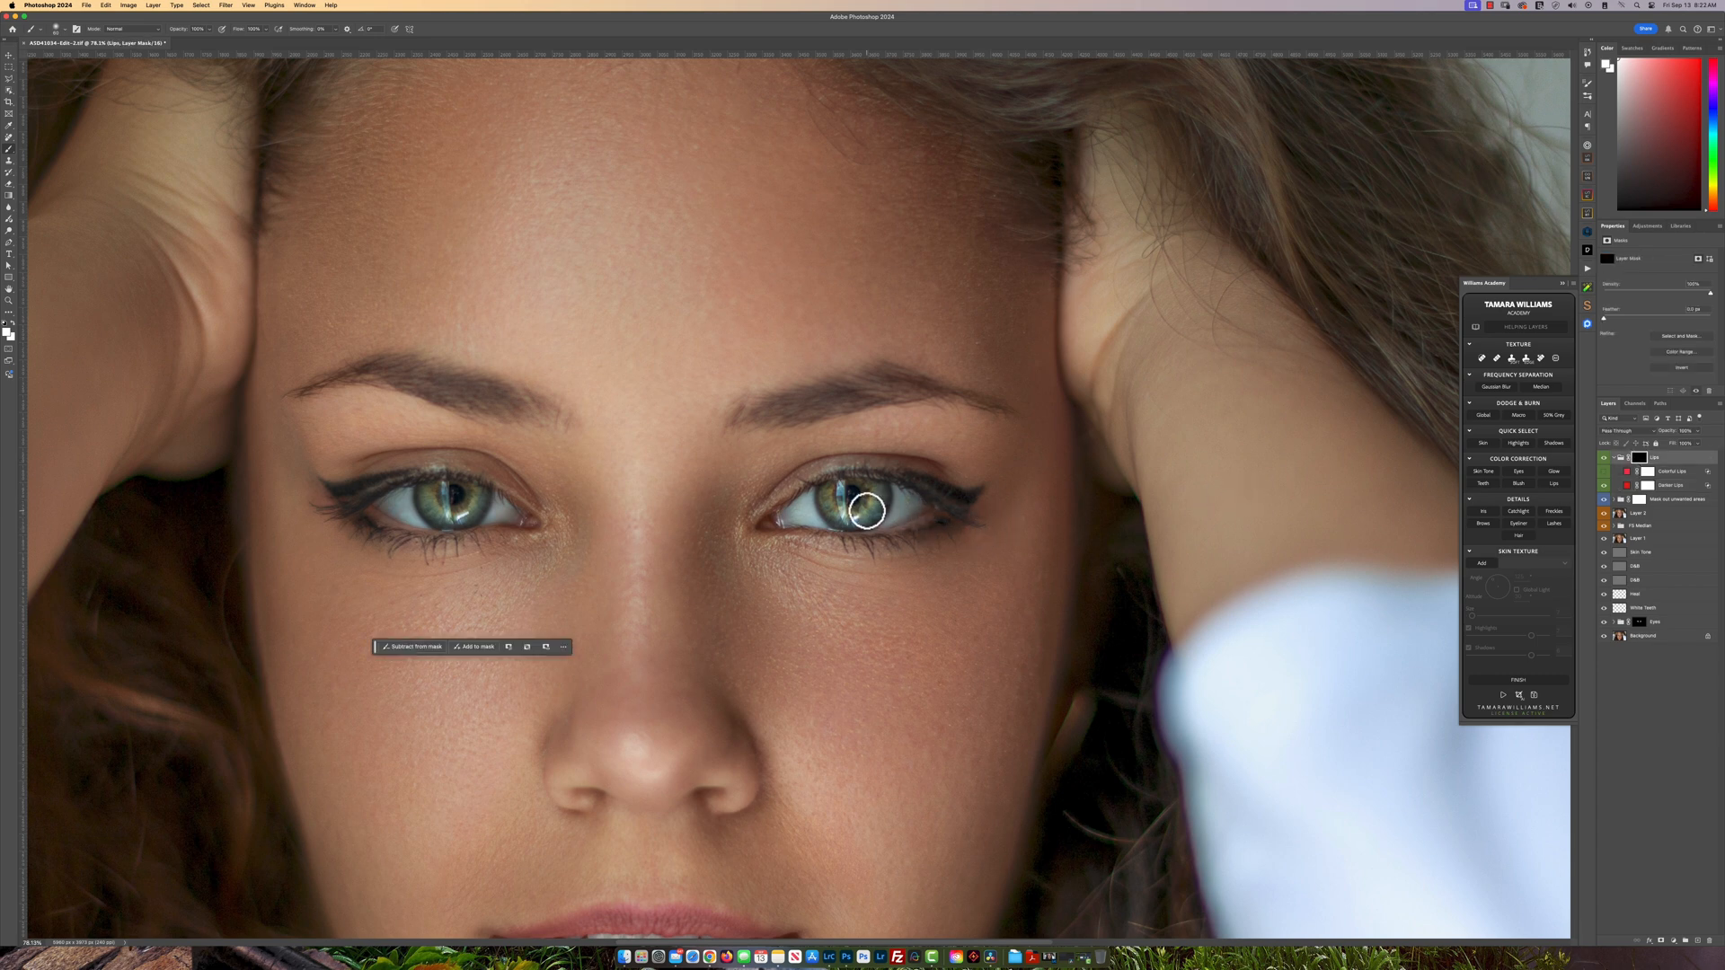
scroll(740, 838, down, 5)
mouse_move(694, 640)
mouse_down()
mouse_move(740, 635)
mouse_move(611, 656)
mouse_move(530, 616)
mouse_move(744, 624)
mouse_up()
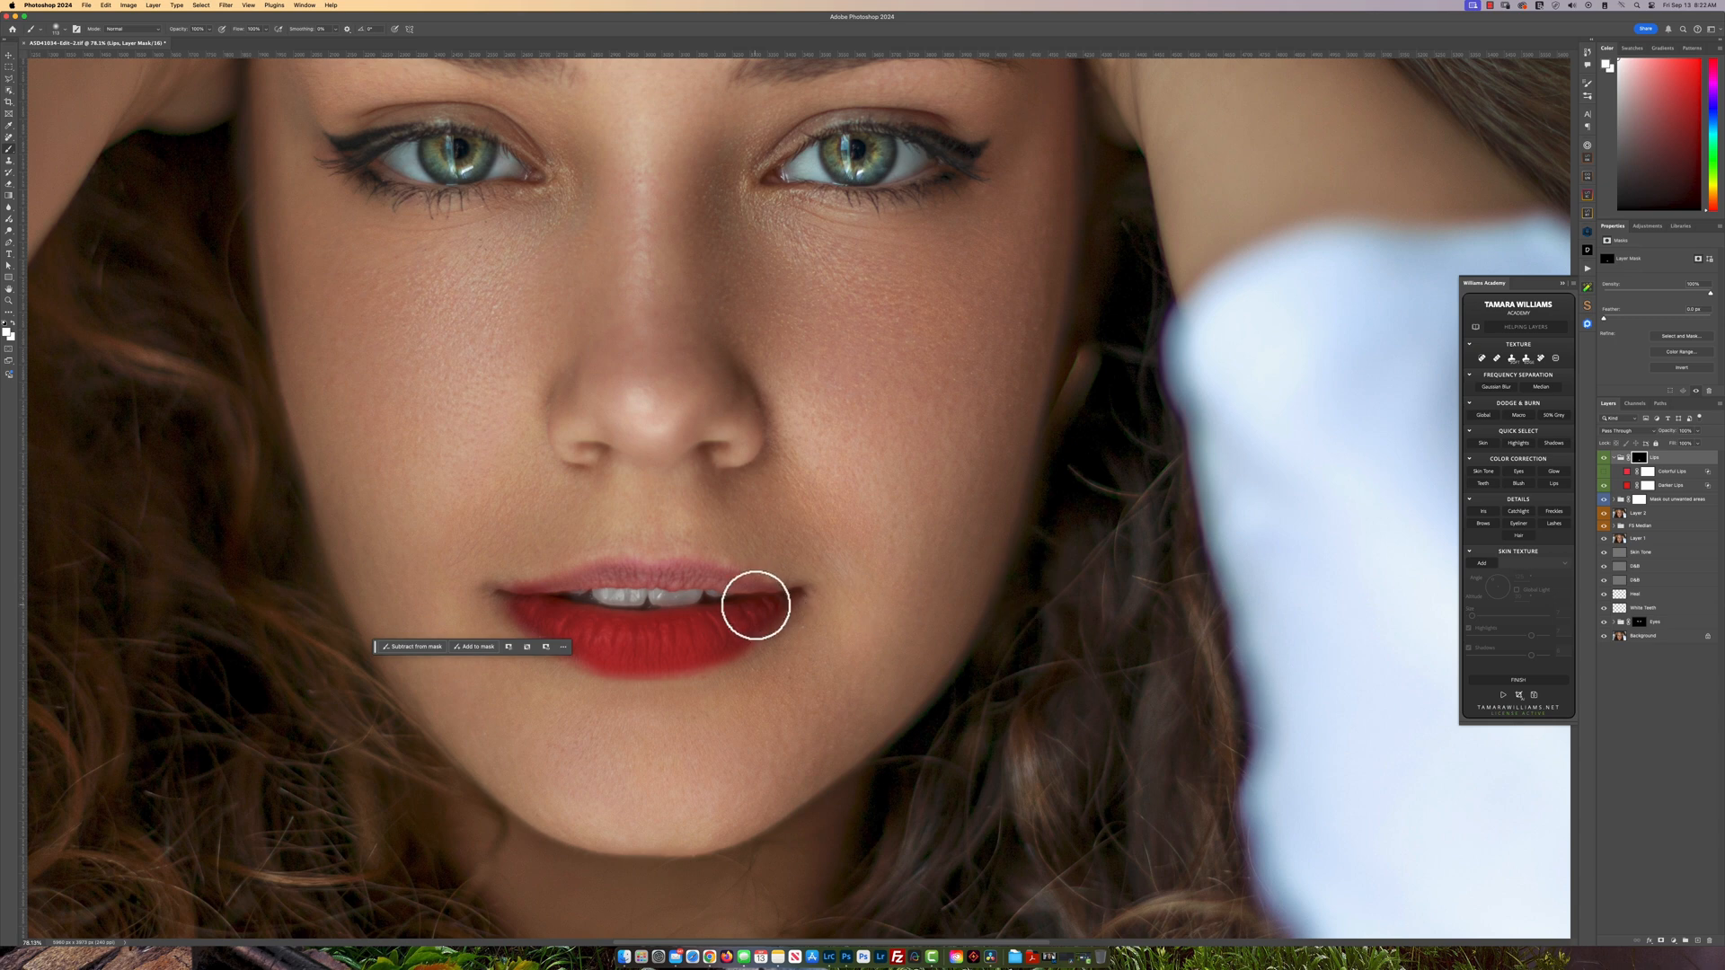
mouse_move(748, 589)
mouse_down()
mouse_move(596, 566)
mouse_move(555, 585)
mouse_move(671, 582)
mouse_move(767, 615)
mouse_up()
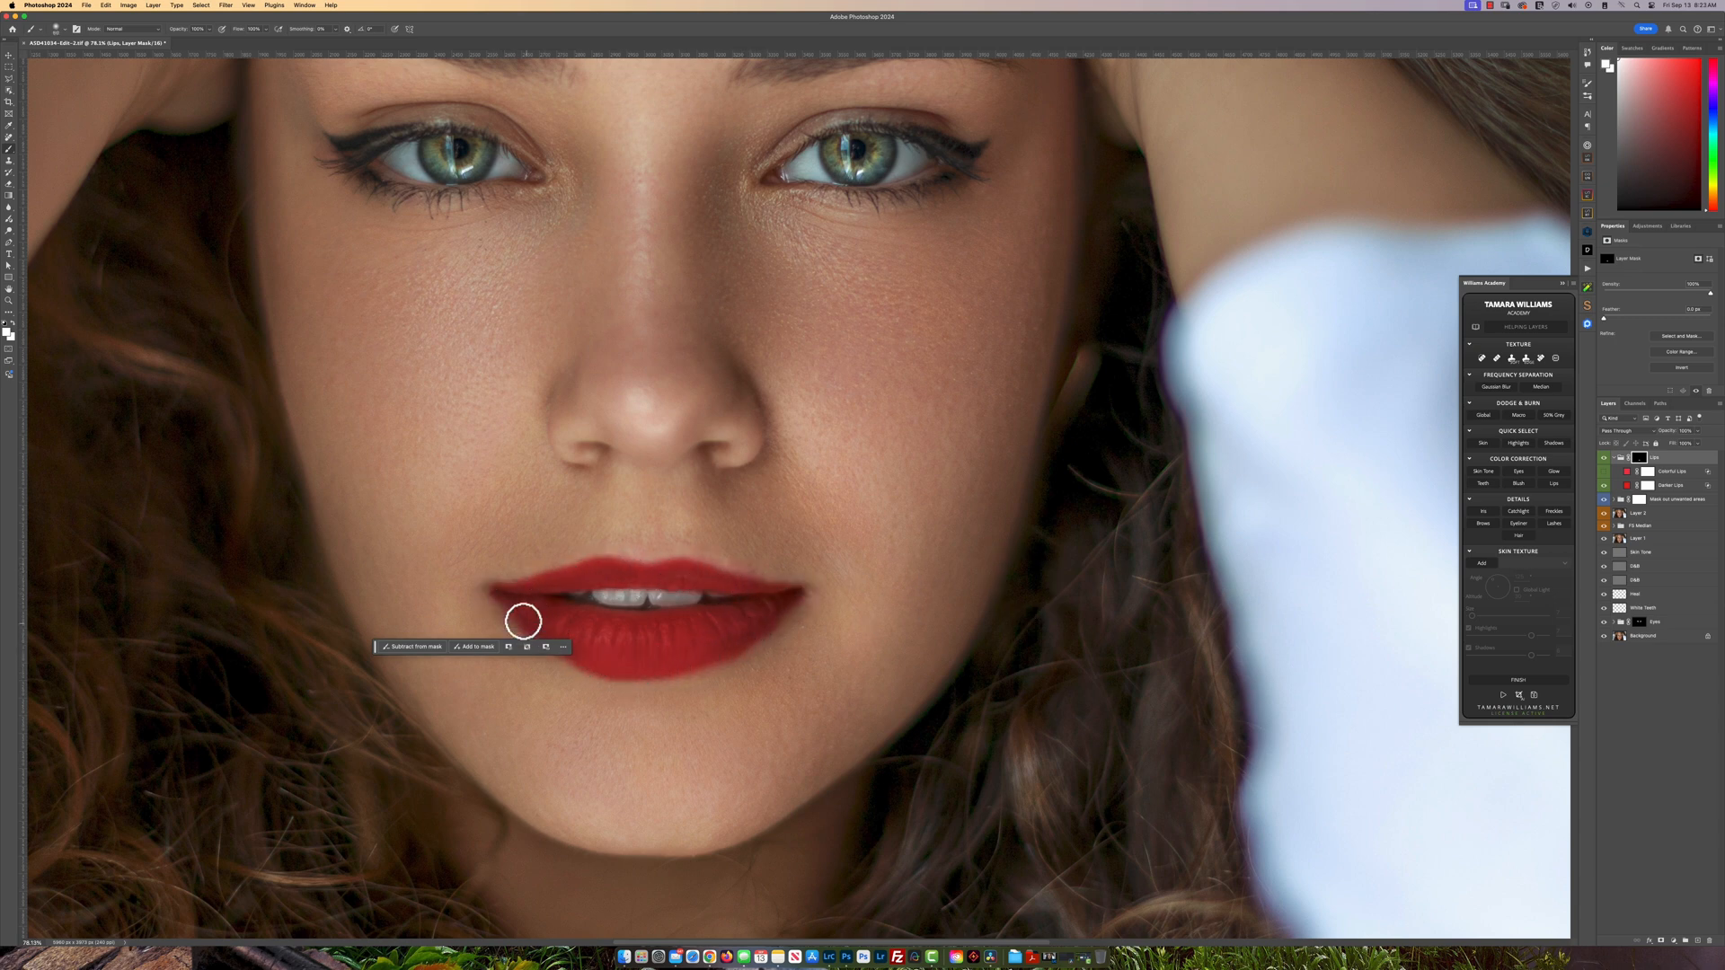
drag(376, 654, 138, 847)
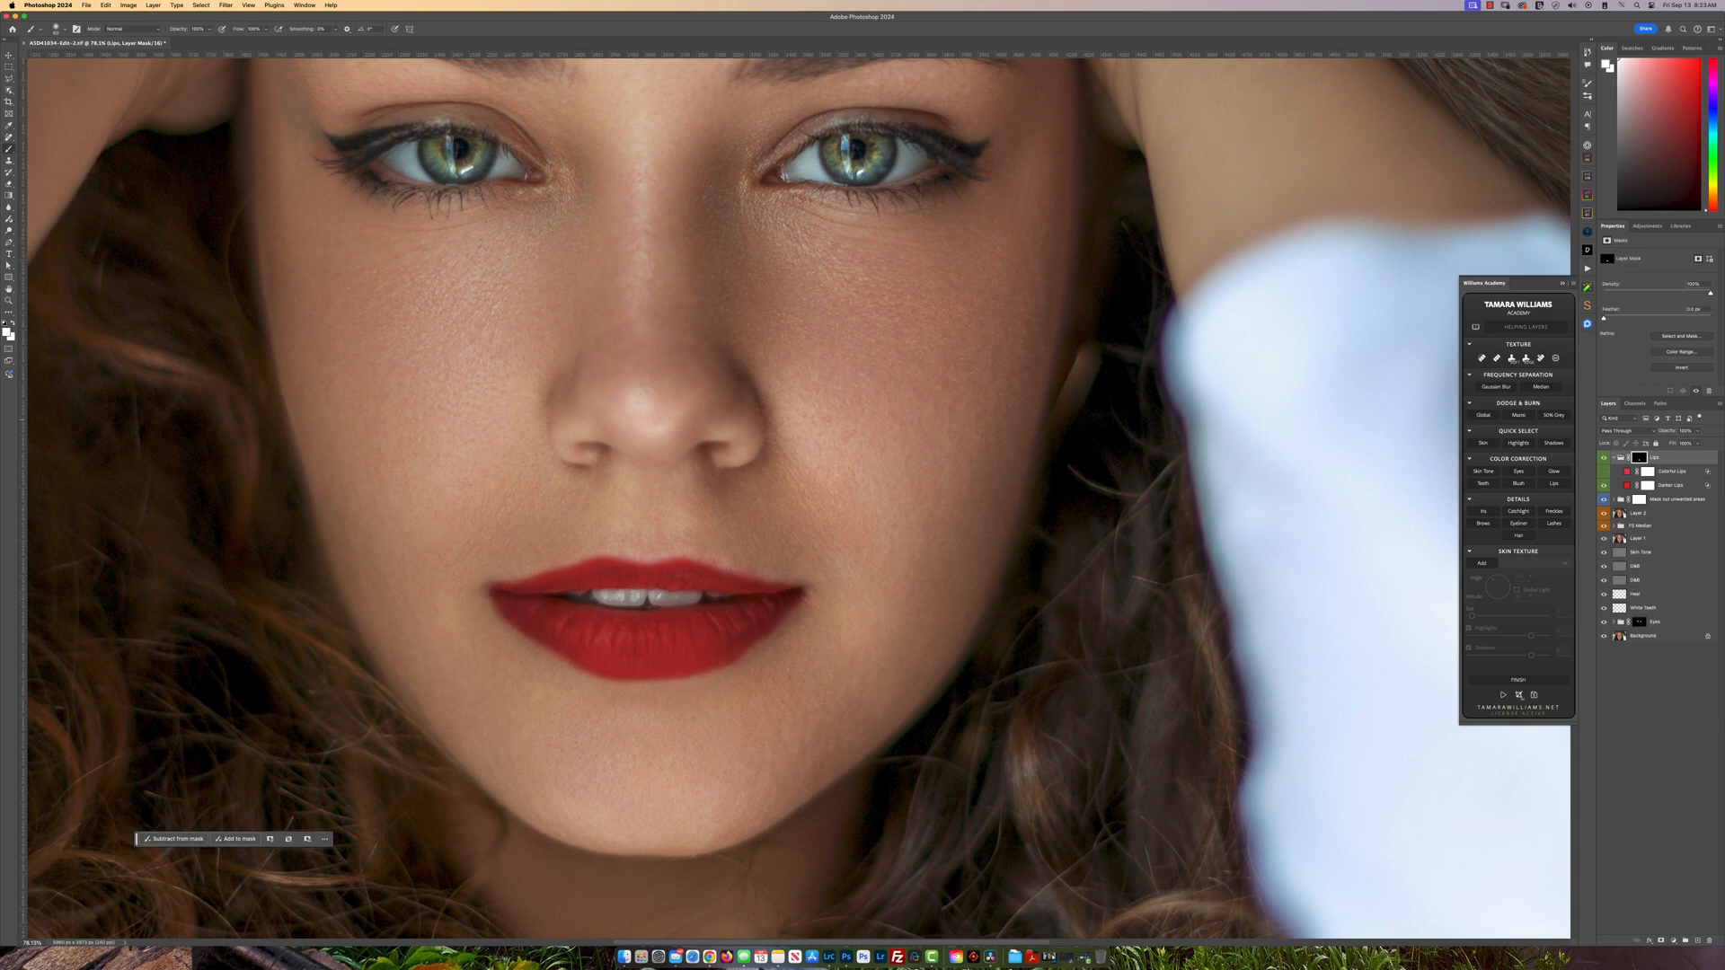
- Bring back the lip highlights by lowering and splitting the Darker Lips layer's Blend If white slider for the underlying layer
click(1663, 486)
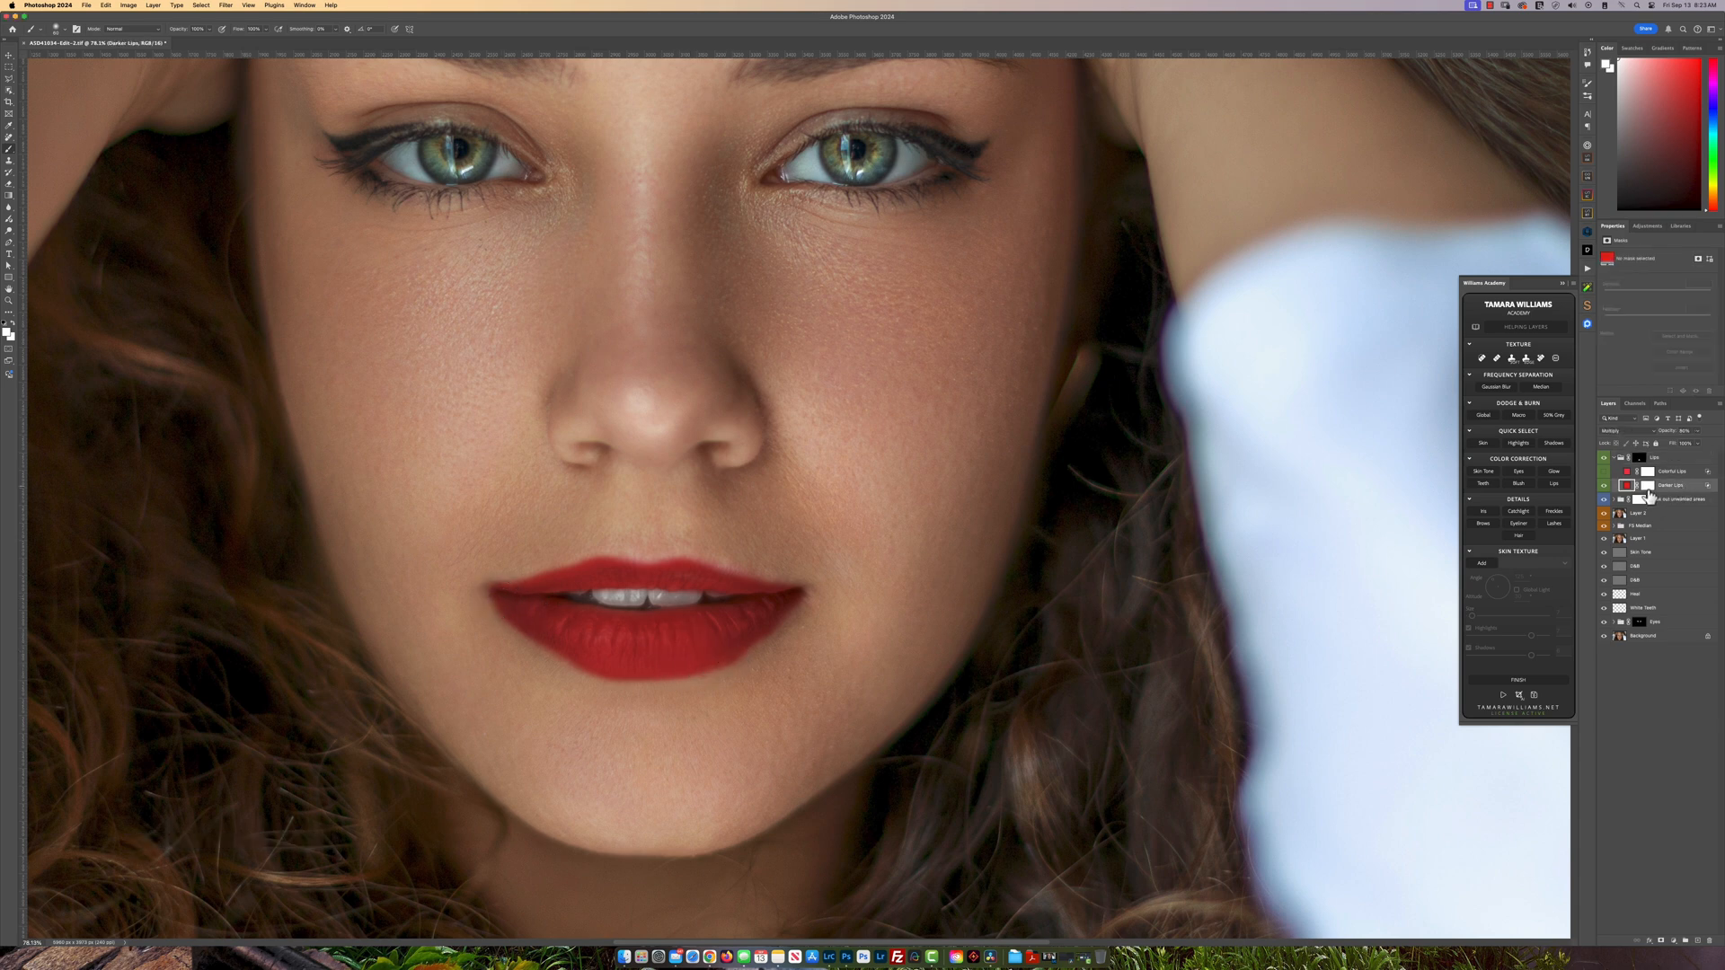
double_click(1707, 487)
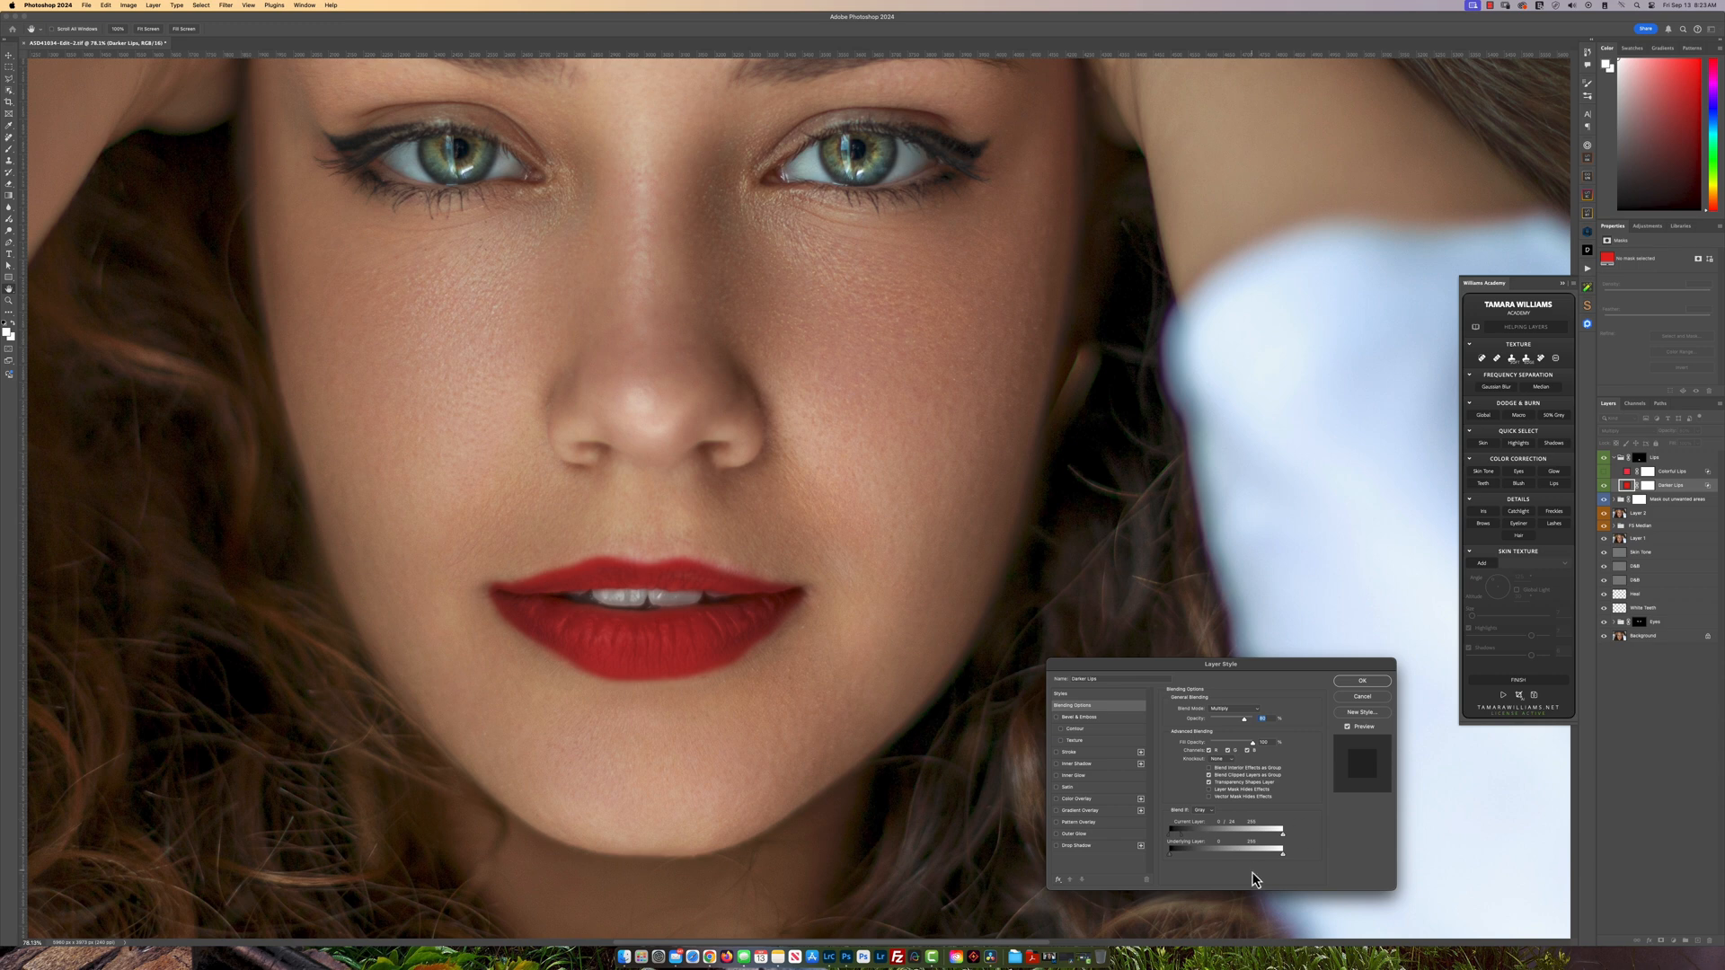
drag(1245, 858, 1233, 858)
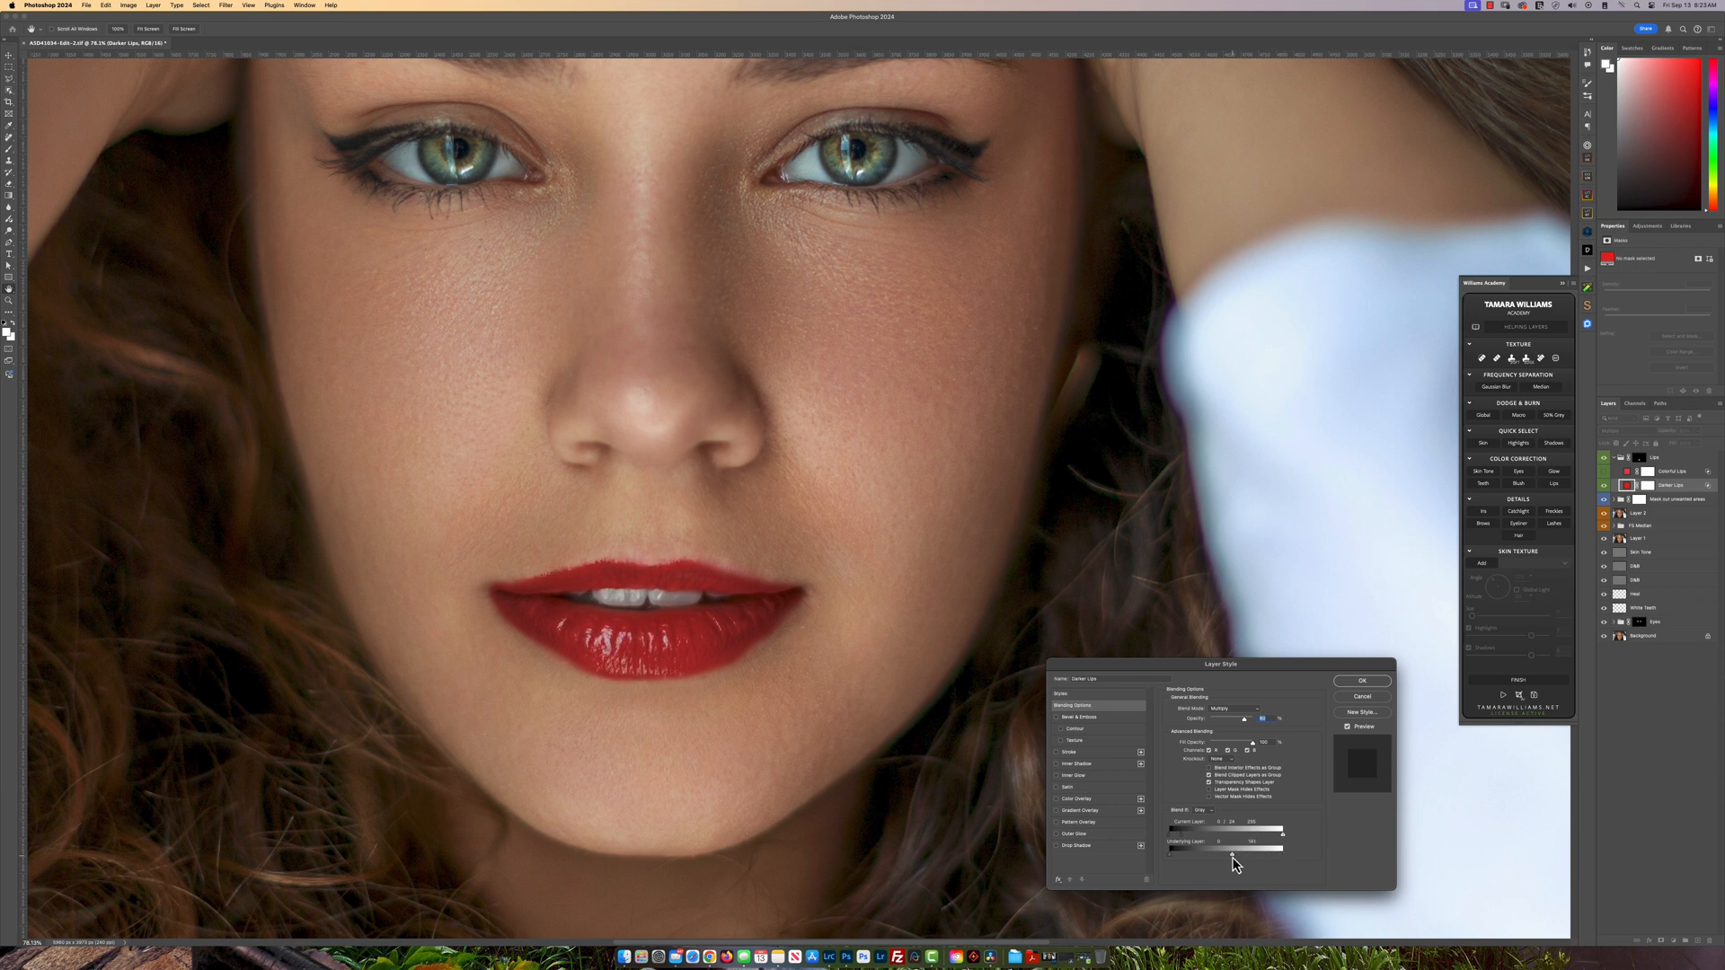
drag(1233, 856, 1242, 856)
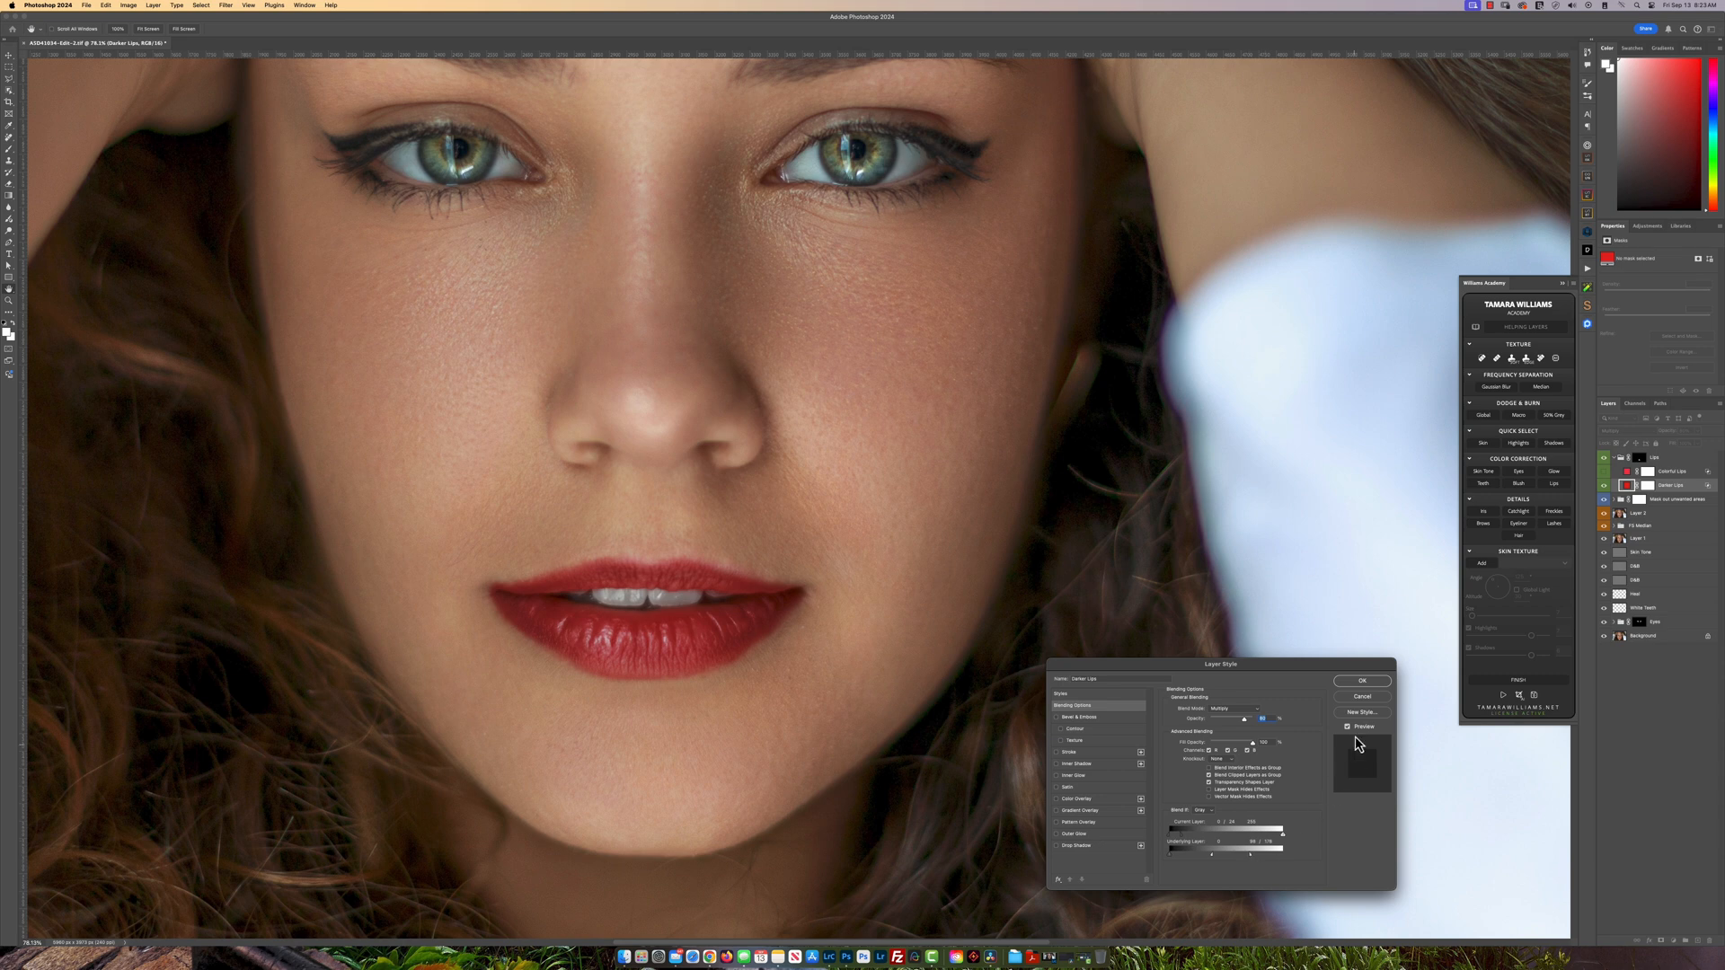
click(1362, 681)
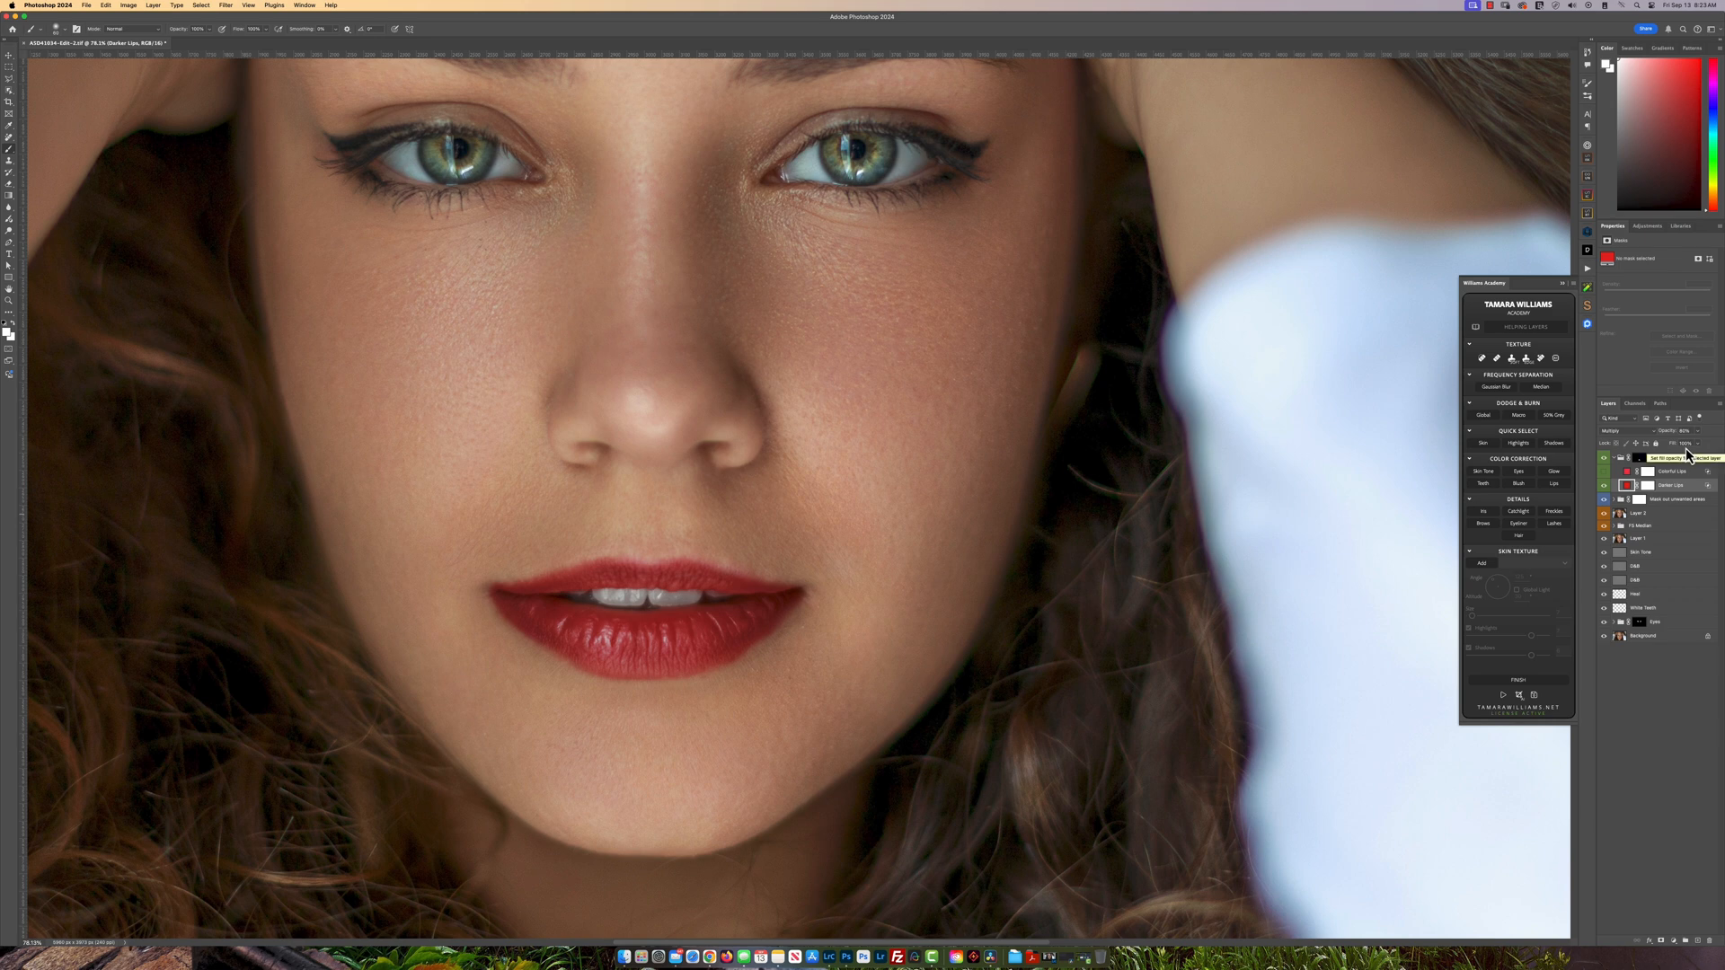
- Lower the Darker Lips layer's opacity to 40% and compare the lips with that layer hidden and shown
scroll(1687, 455, up, 1)
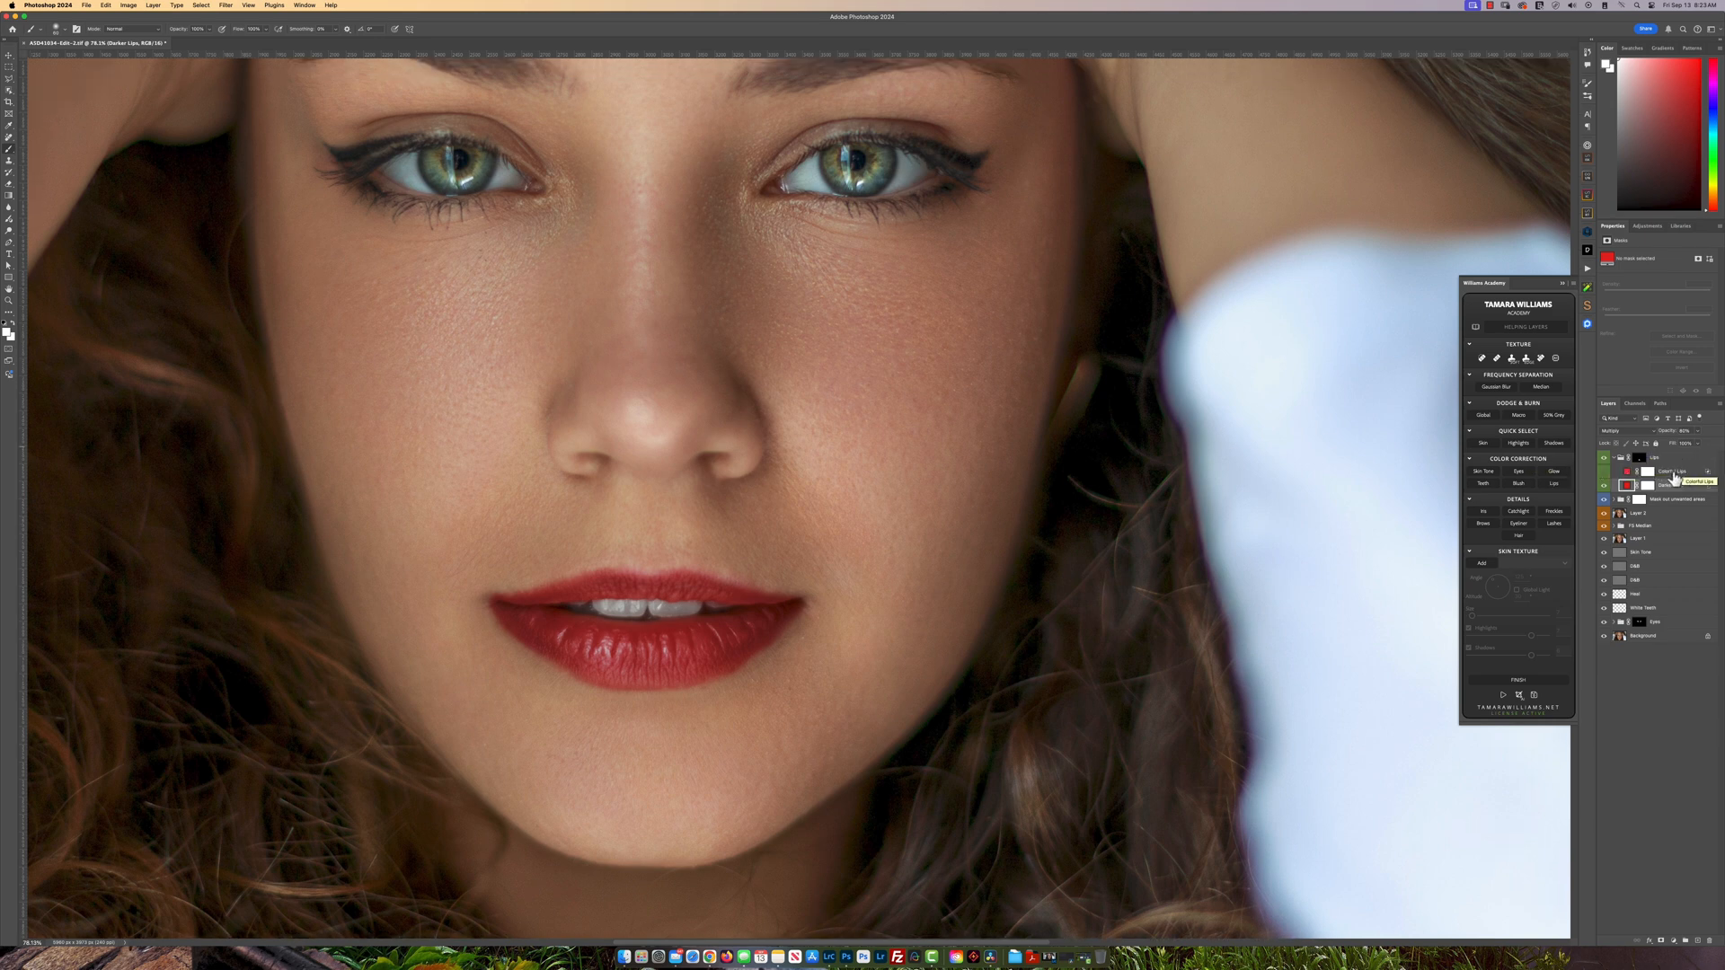
key(v)
key(4)
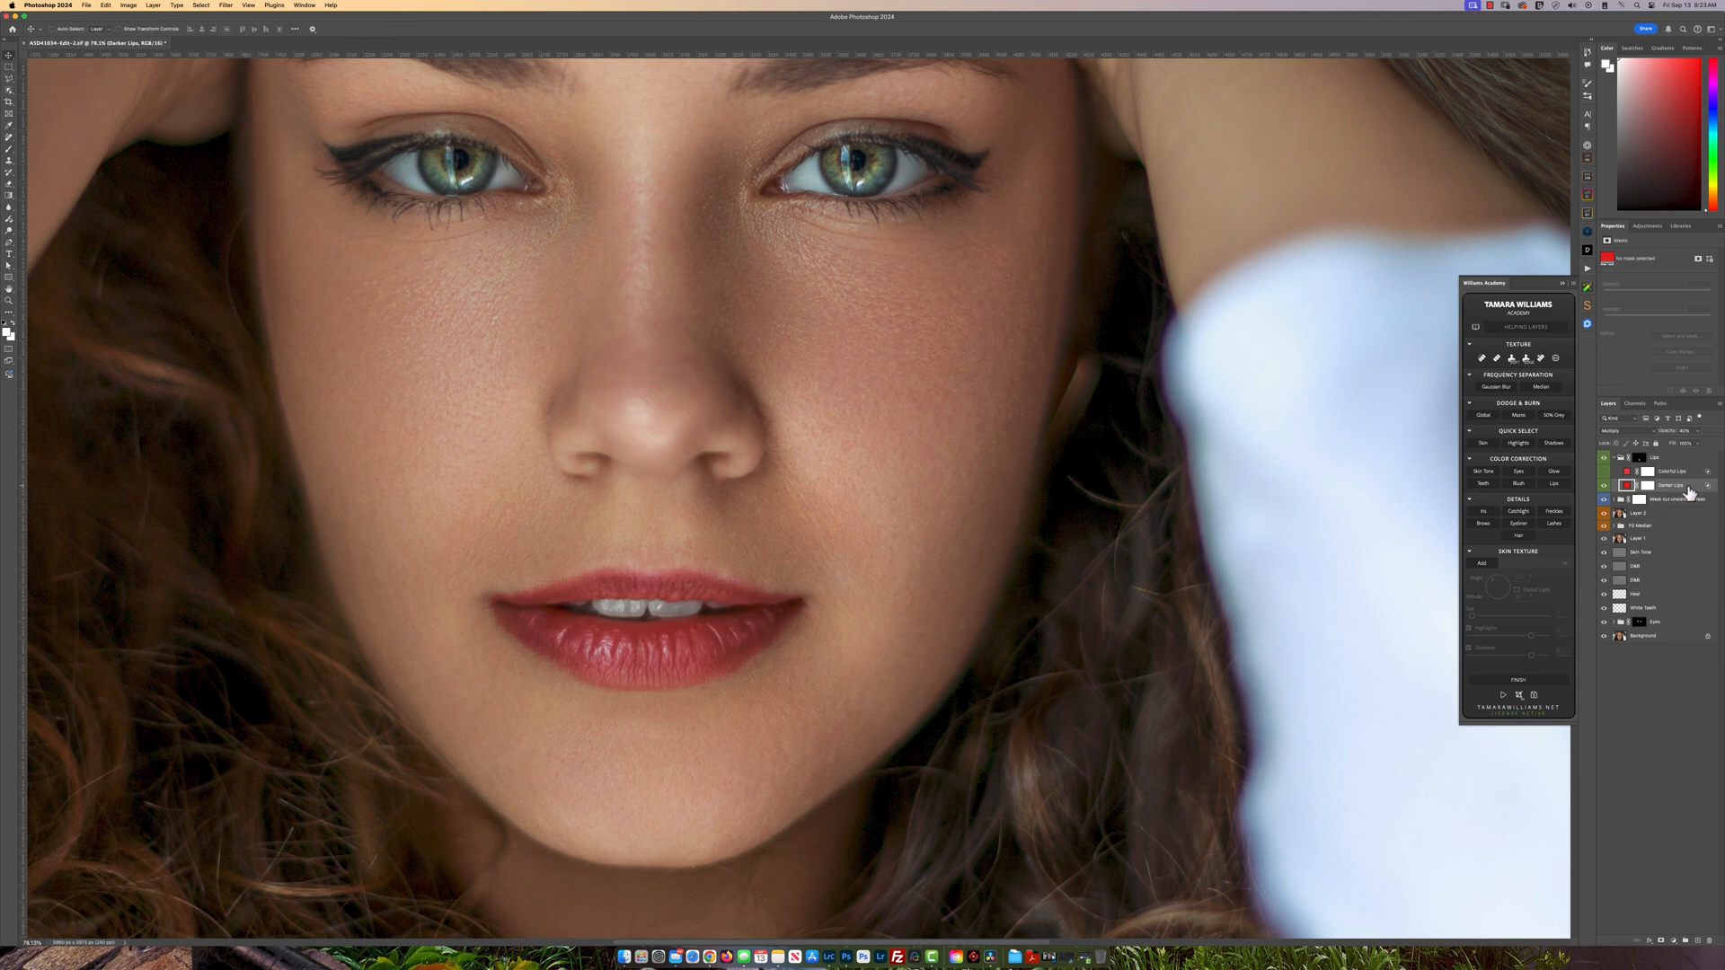
scroll(790, 666, down, 3)
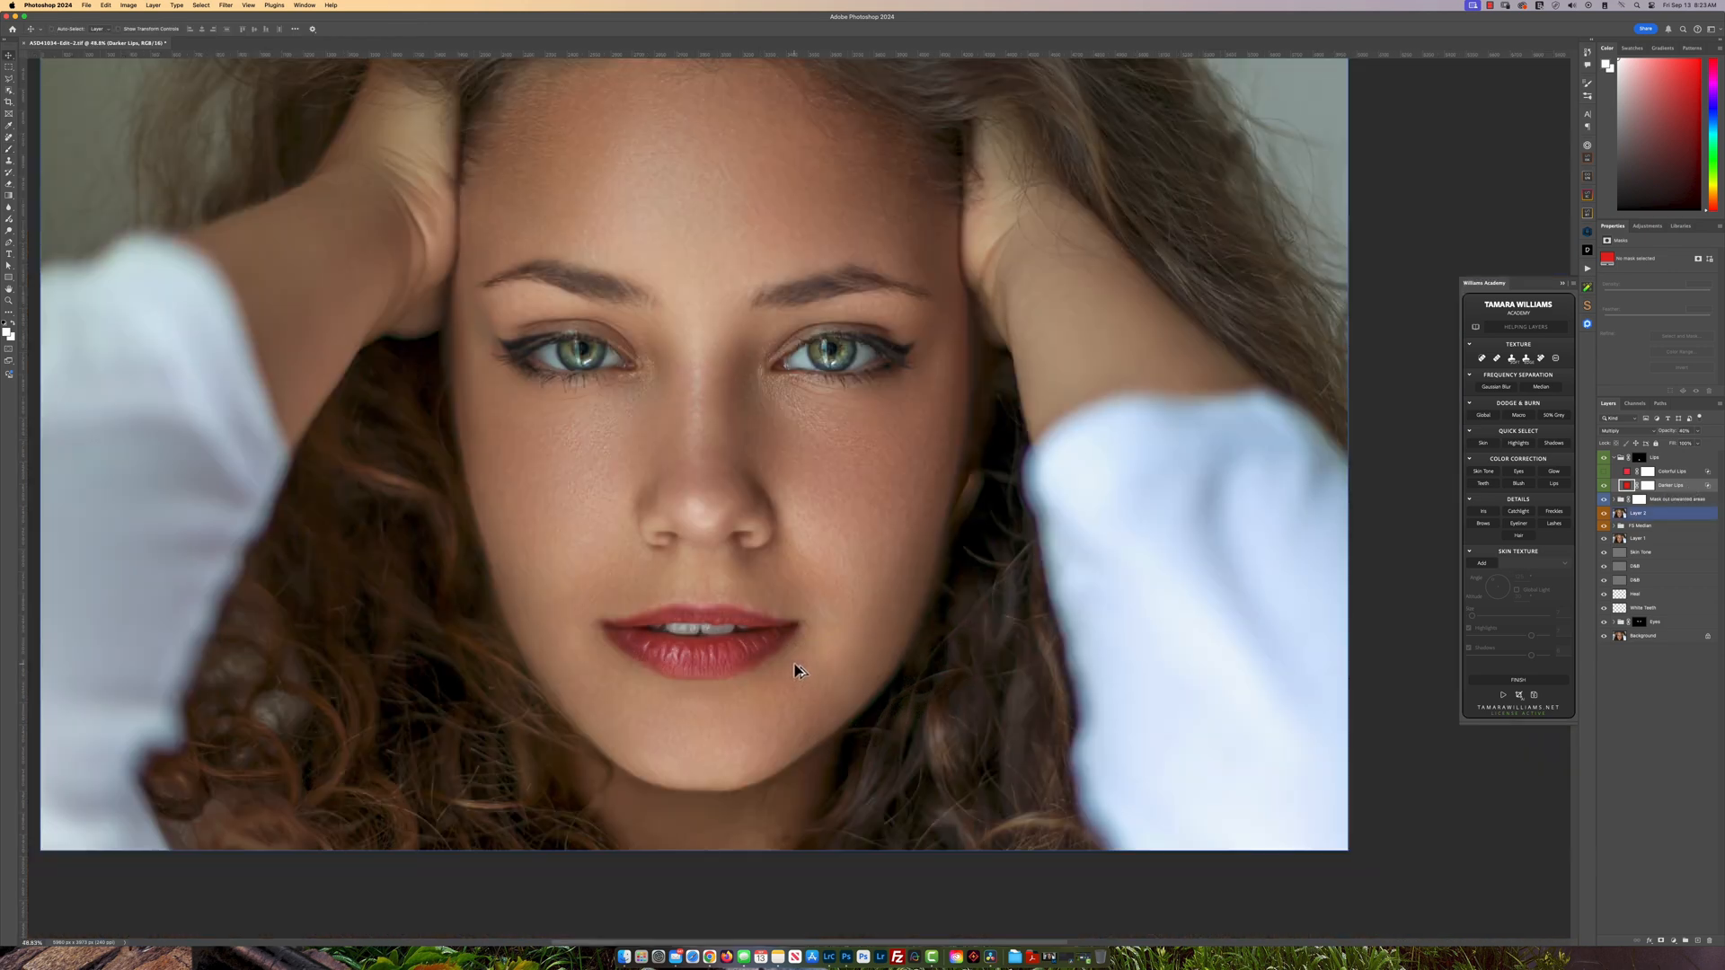
click(1604, 486)
click(1604, 486)
- Refine the Lips group's mask along the lower lip's edges by brushing with white and black
scroll(718, 647, up, 5)
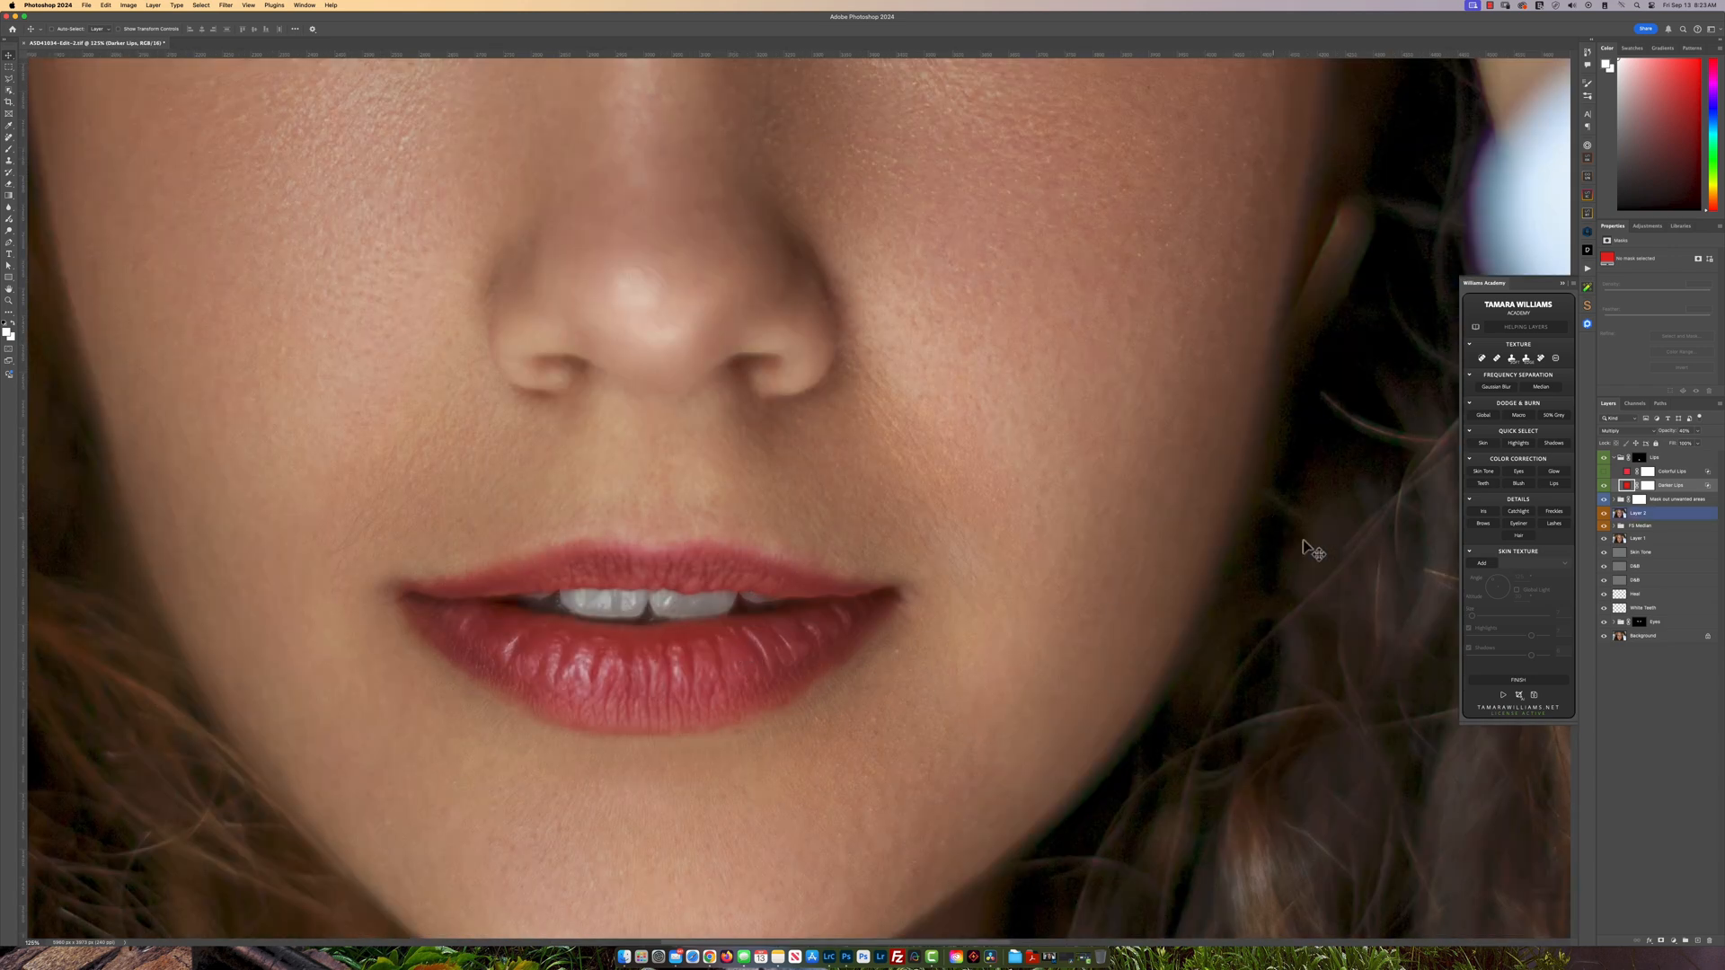
click(1651, 460)
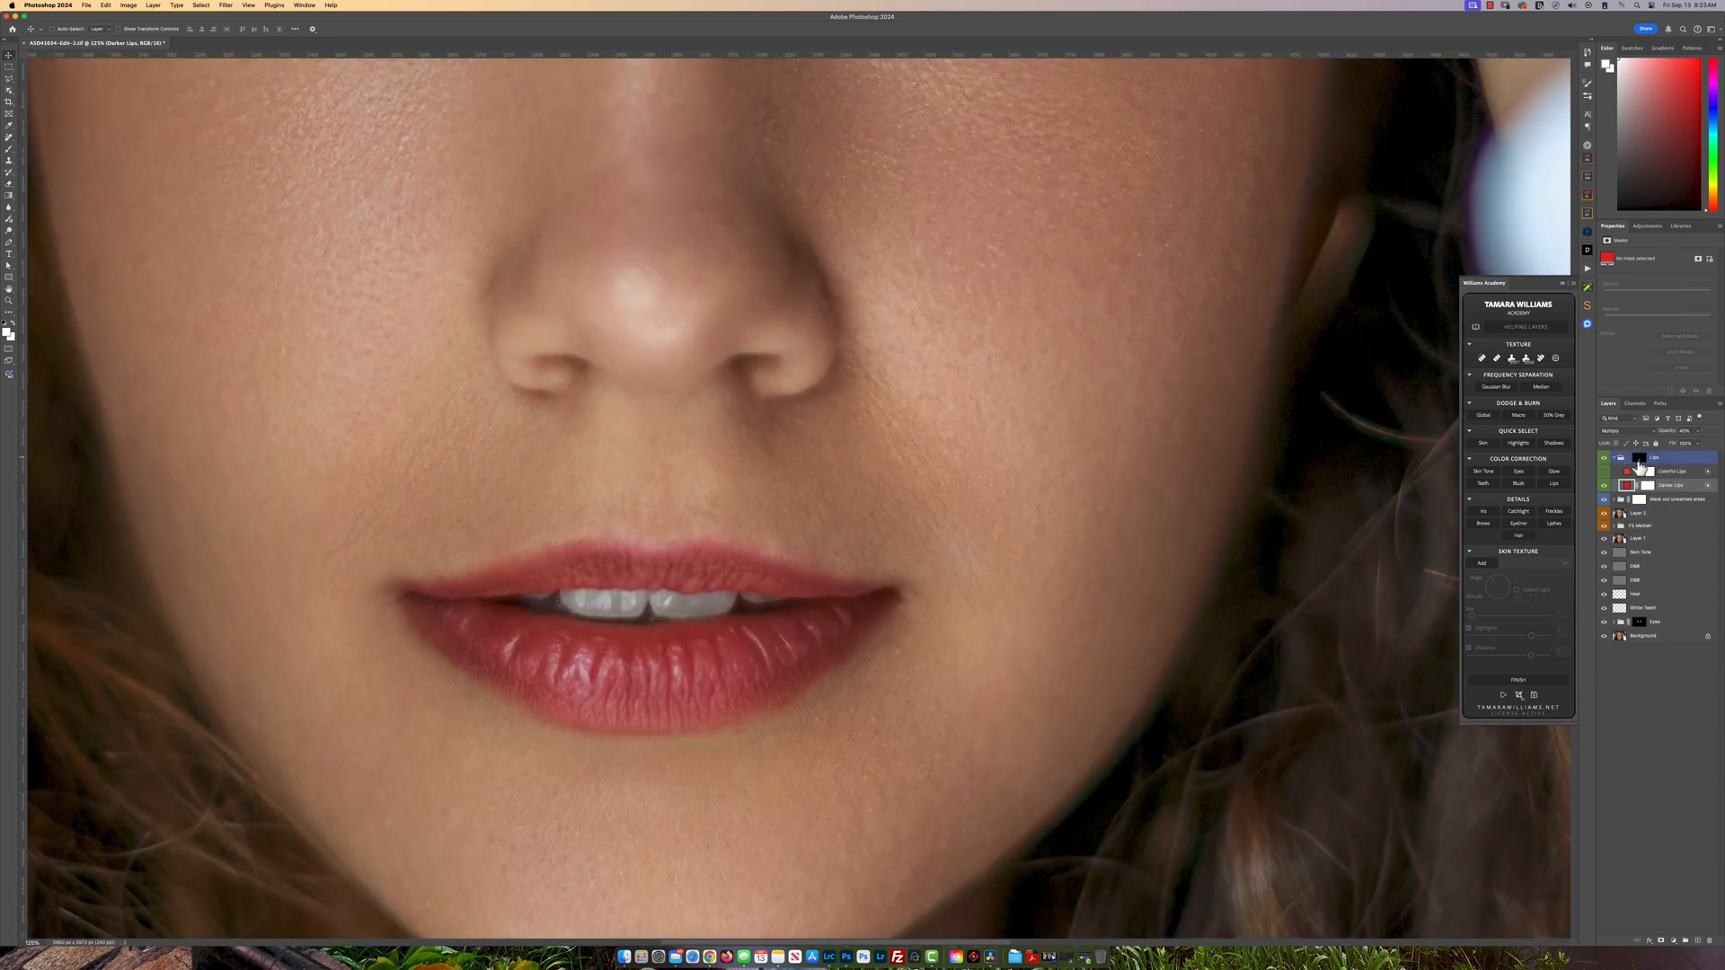
click(1639, 460)
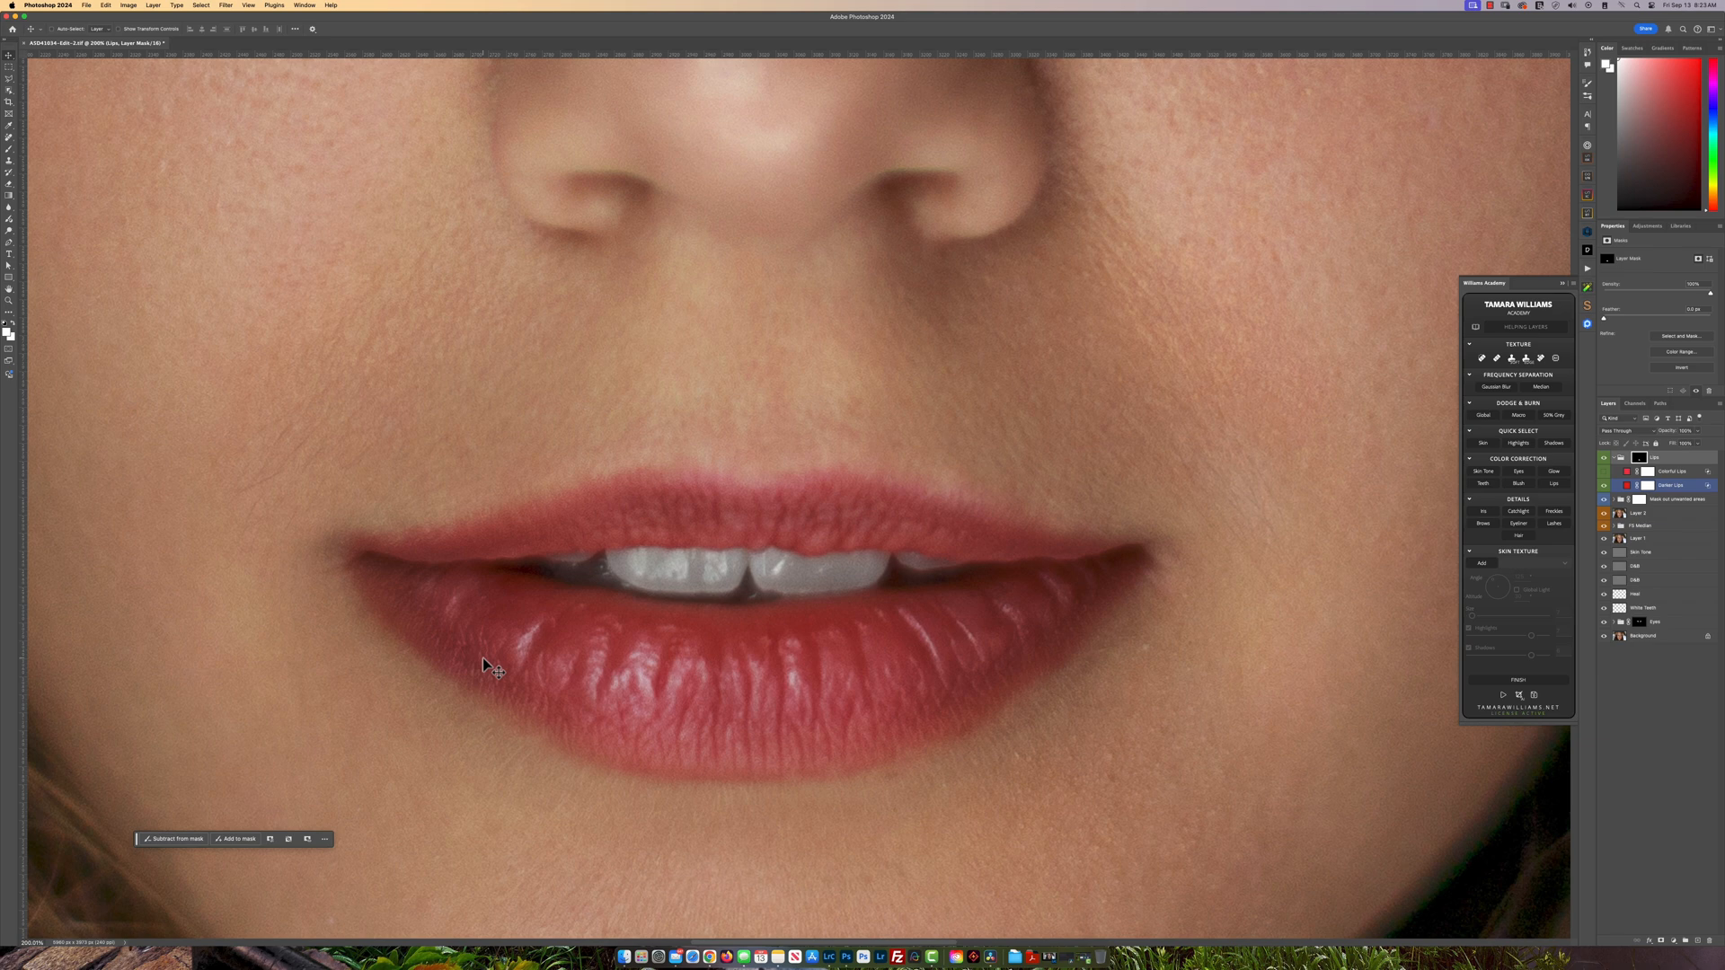
scroll(483, 658, up, 3)
key(b)
mouse_move(540, 693)
mouse_down()
mouse_move(655, 709)
mouse_move(594, 897)
mouse_up()
mouse_move(674, 773)
mouse_down()
mouse_move(537, 775)
mouse_move(551, 781)
mouse_up()
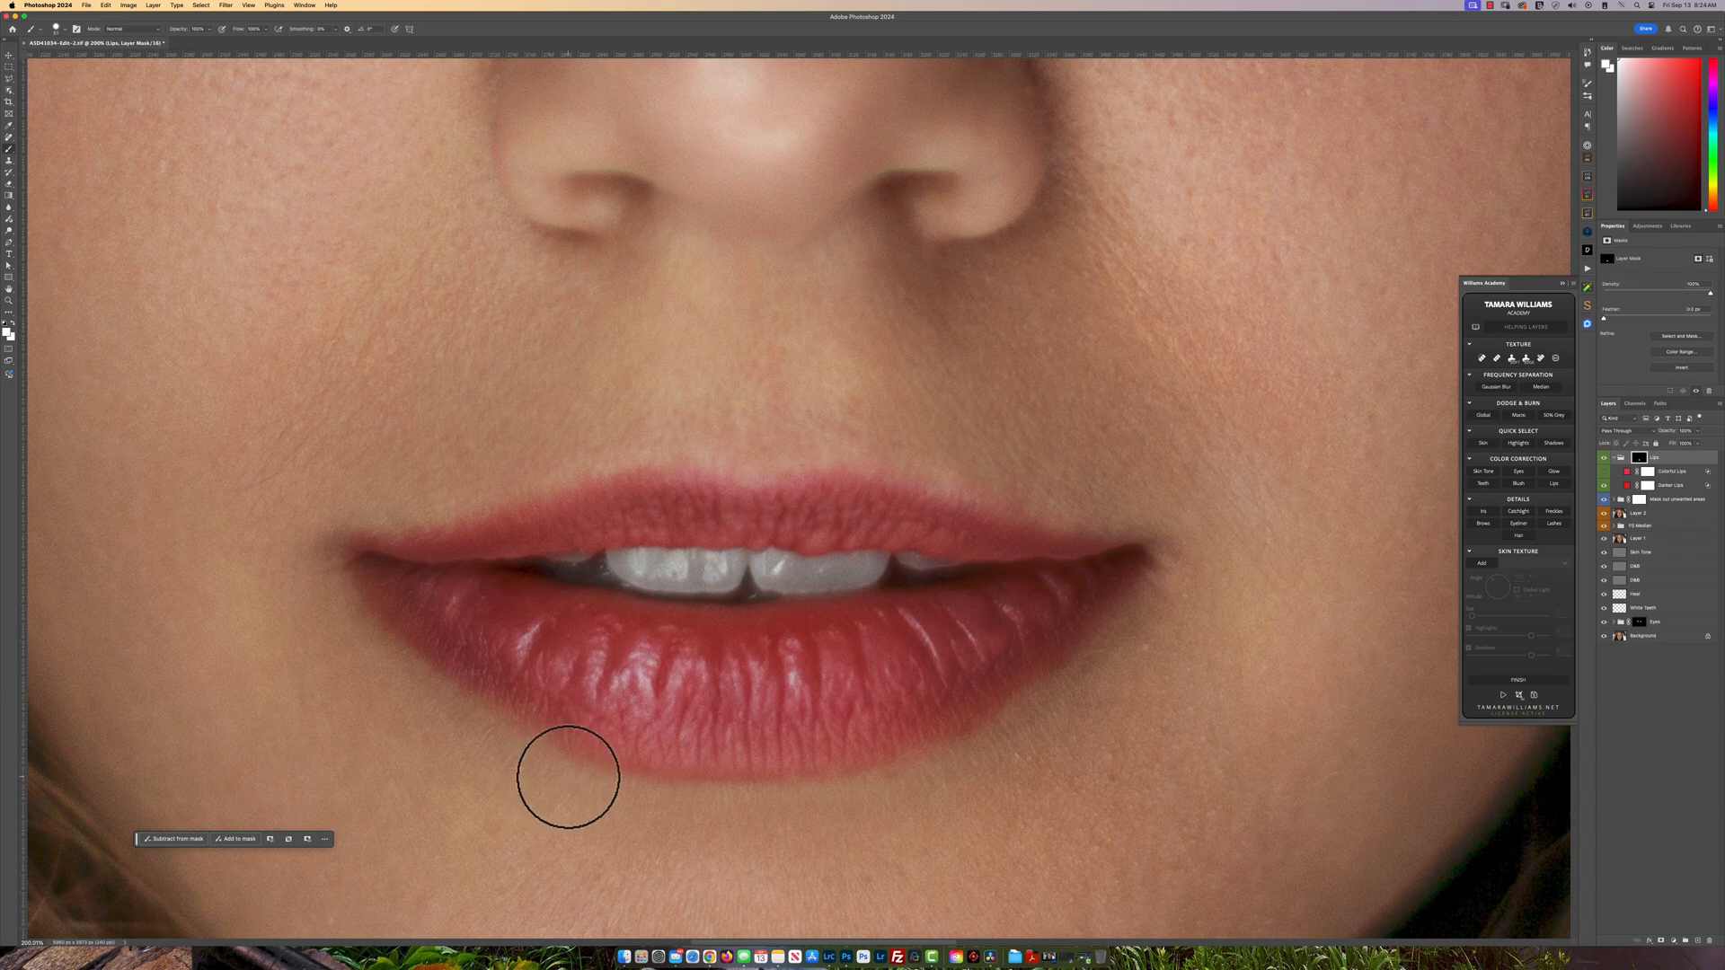
key(d)
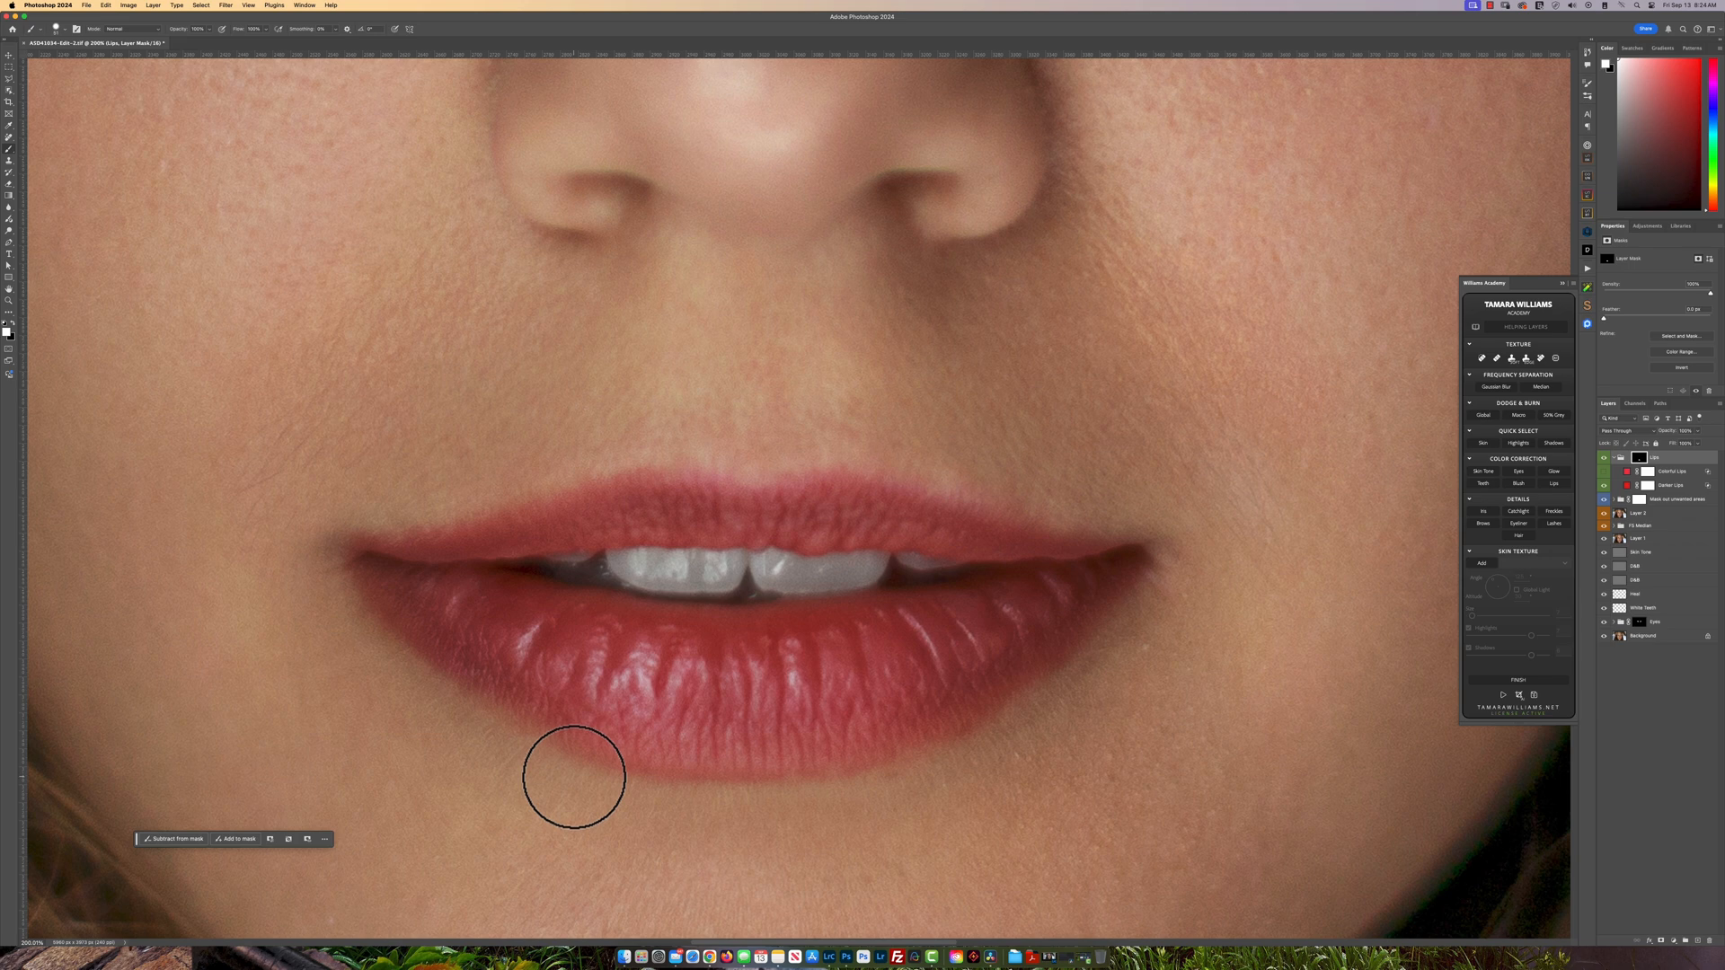
key(x)
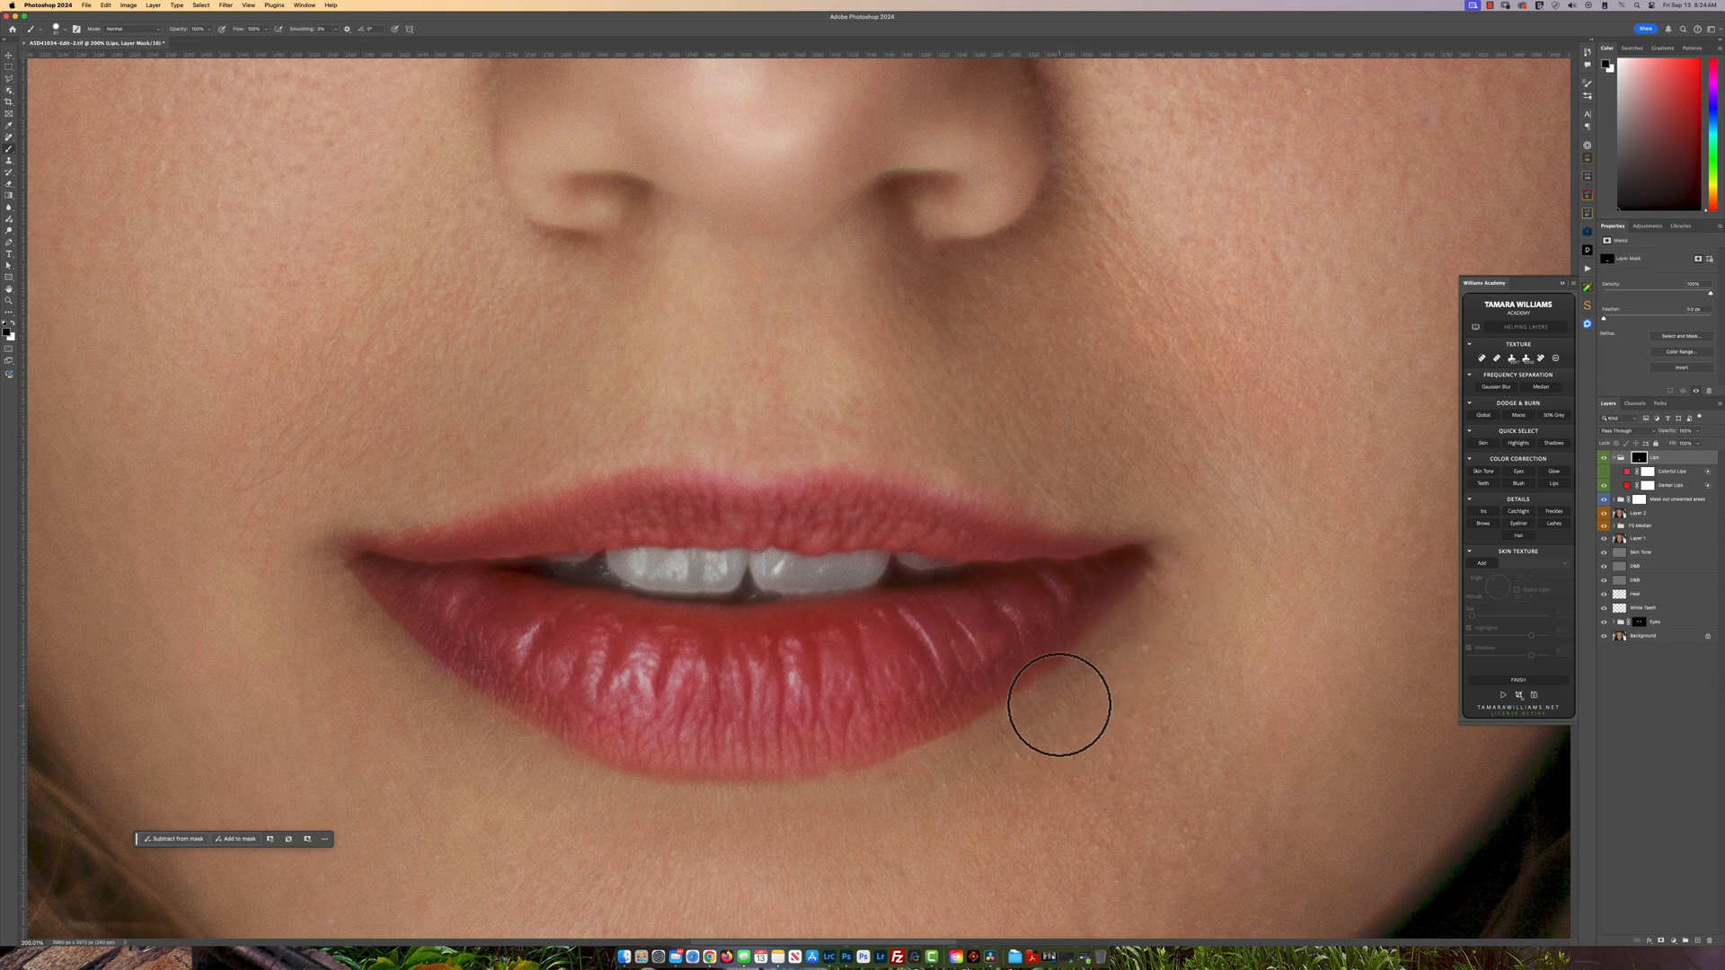
- Feather the Lips group's mask by about 22 px and compare the lips with the group hidden and shown
scroll(891, 745, down, 4)
scroll(891, 745, up, 2)
scroll(764, 682, down, 2)
scroll(759, 685, up, 2)
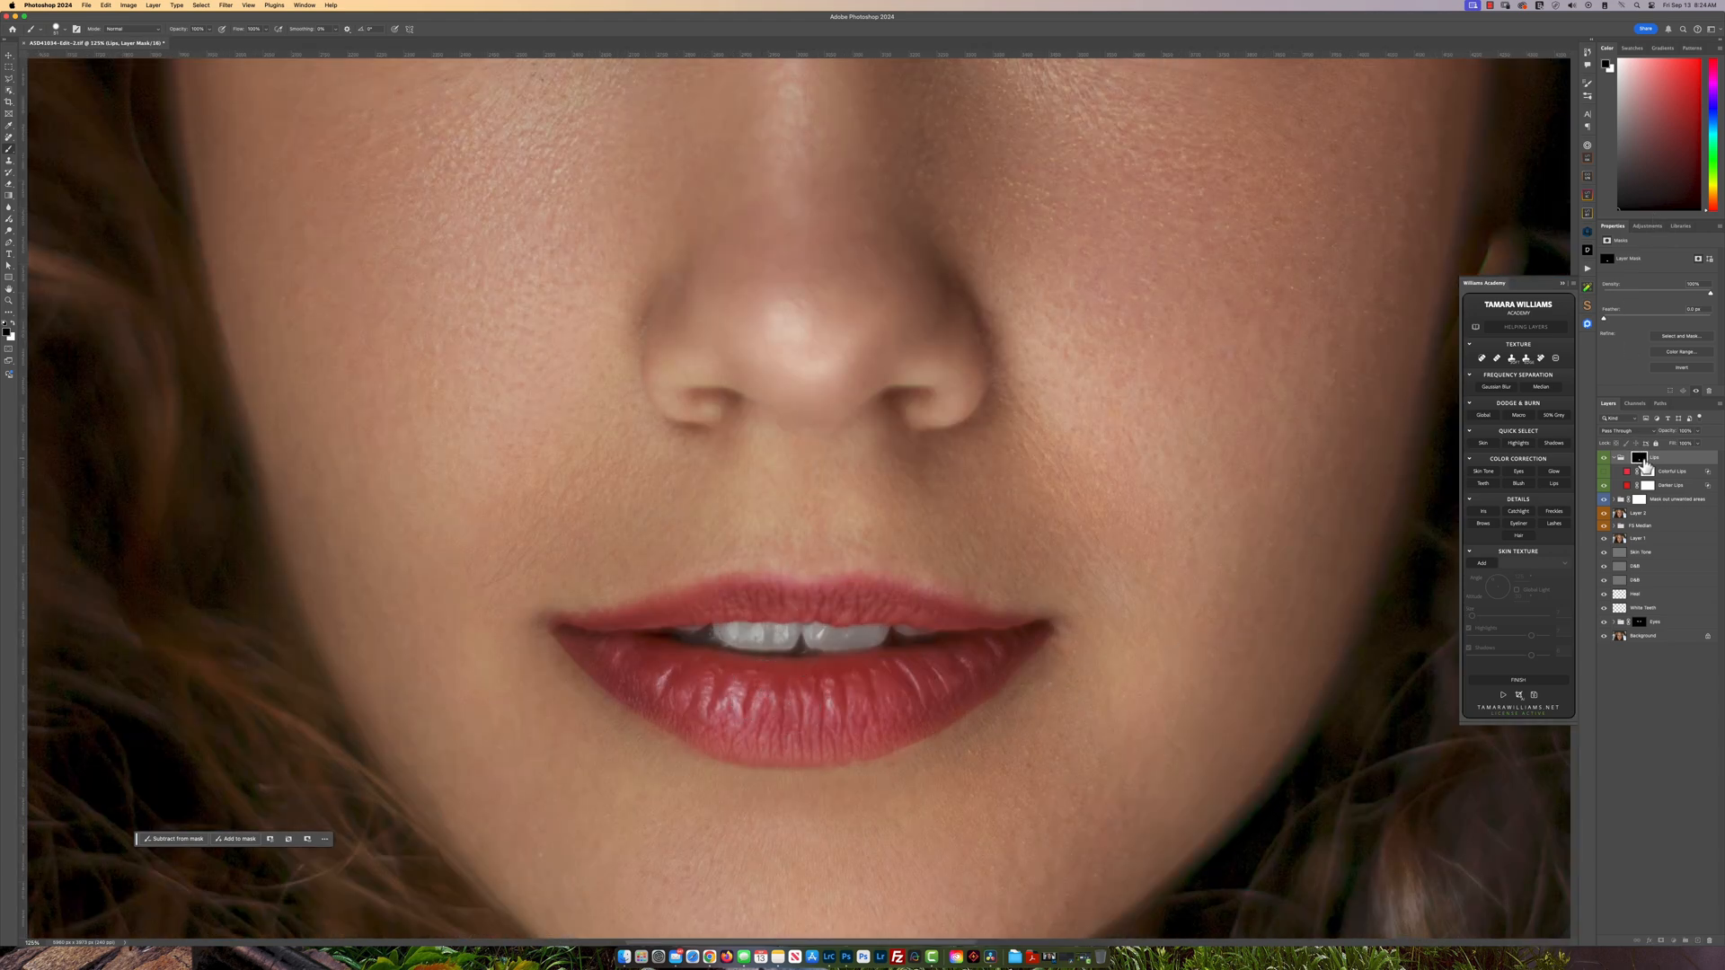
drag(1606, 320, 1617, 322)
drag(1650, 318, 1651, 318)
scroll(982, 606, down, 2)
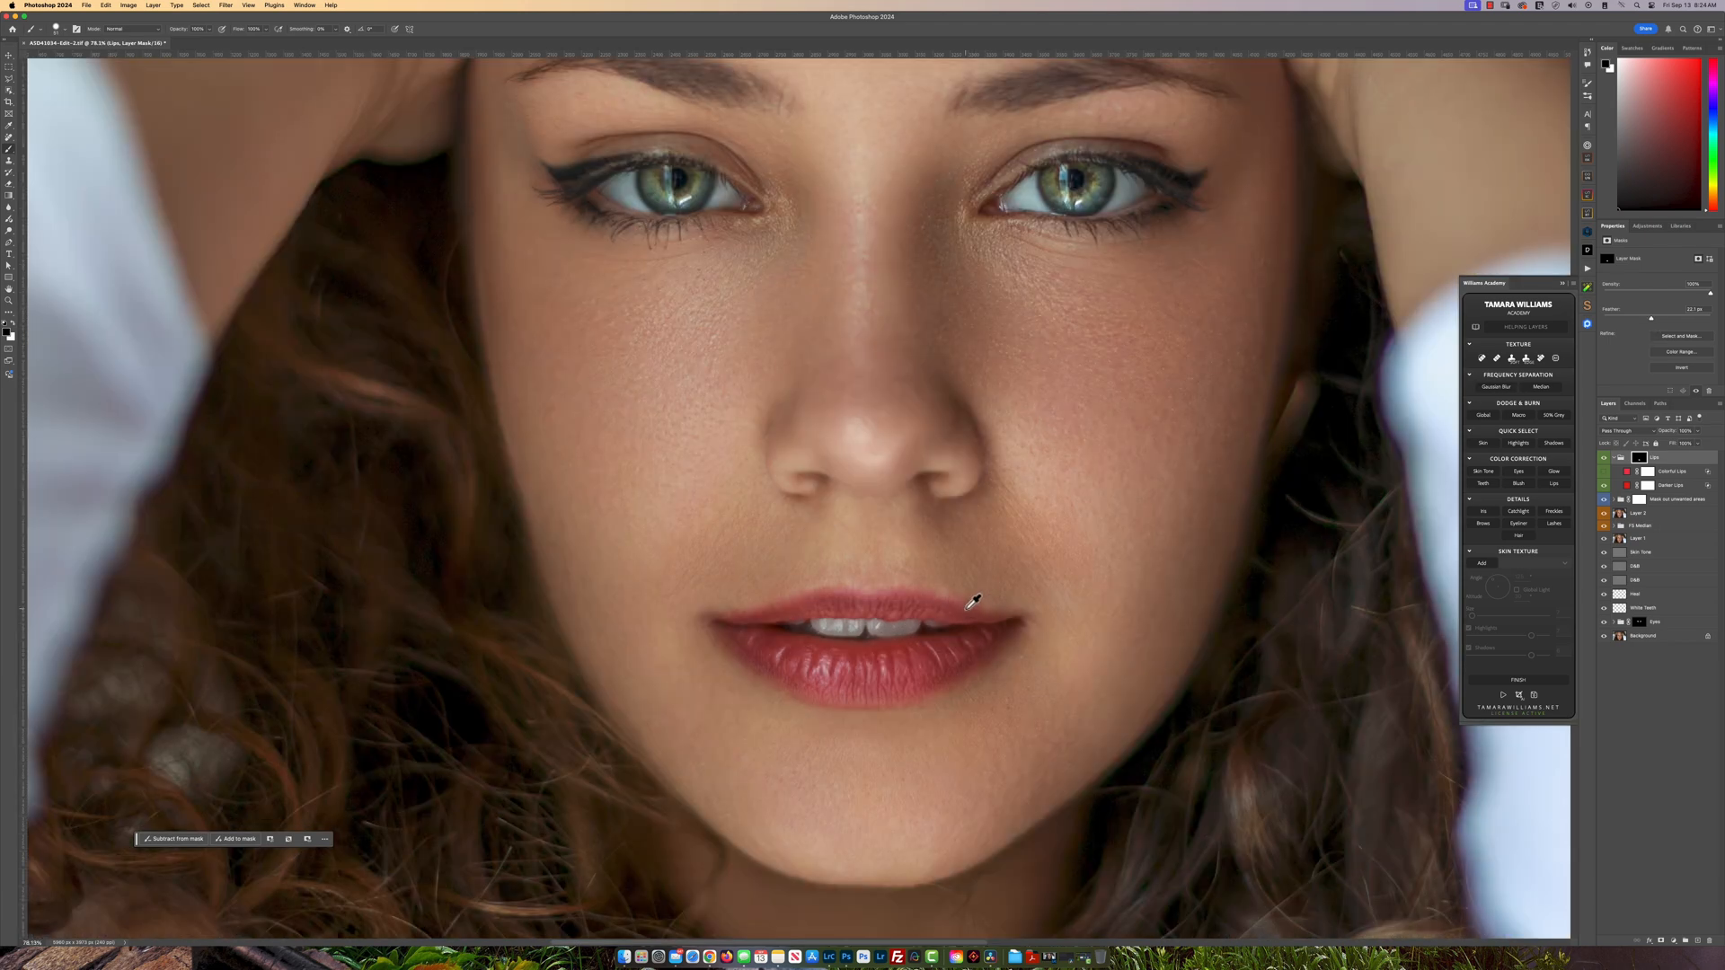
scroll(967, 571, down, 2)
scroll(967, 570, up, 1)
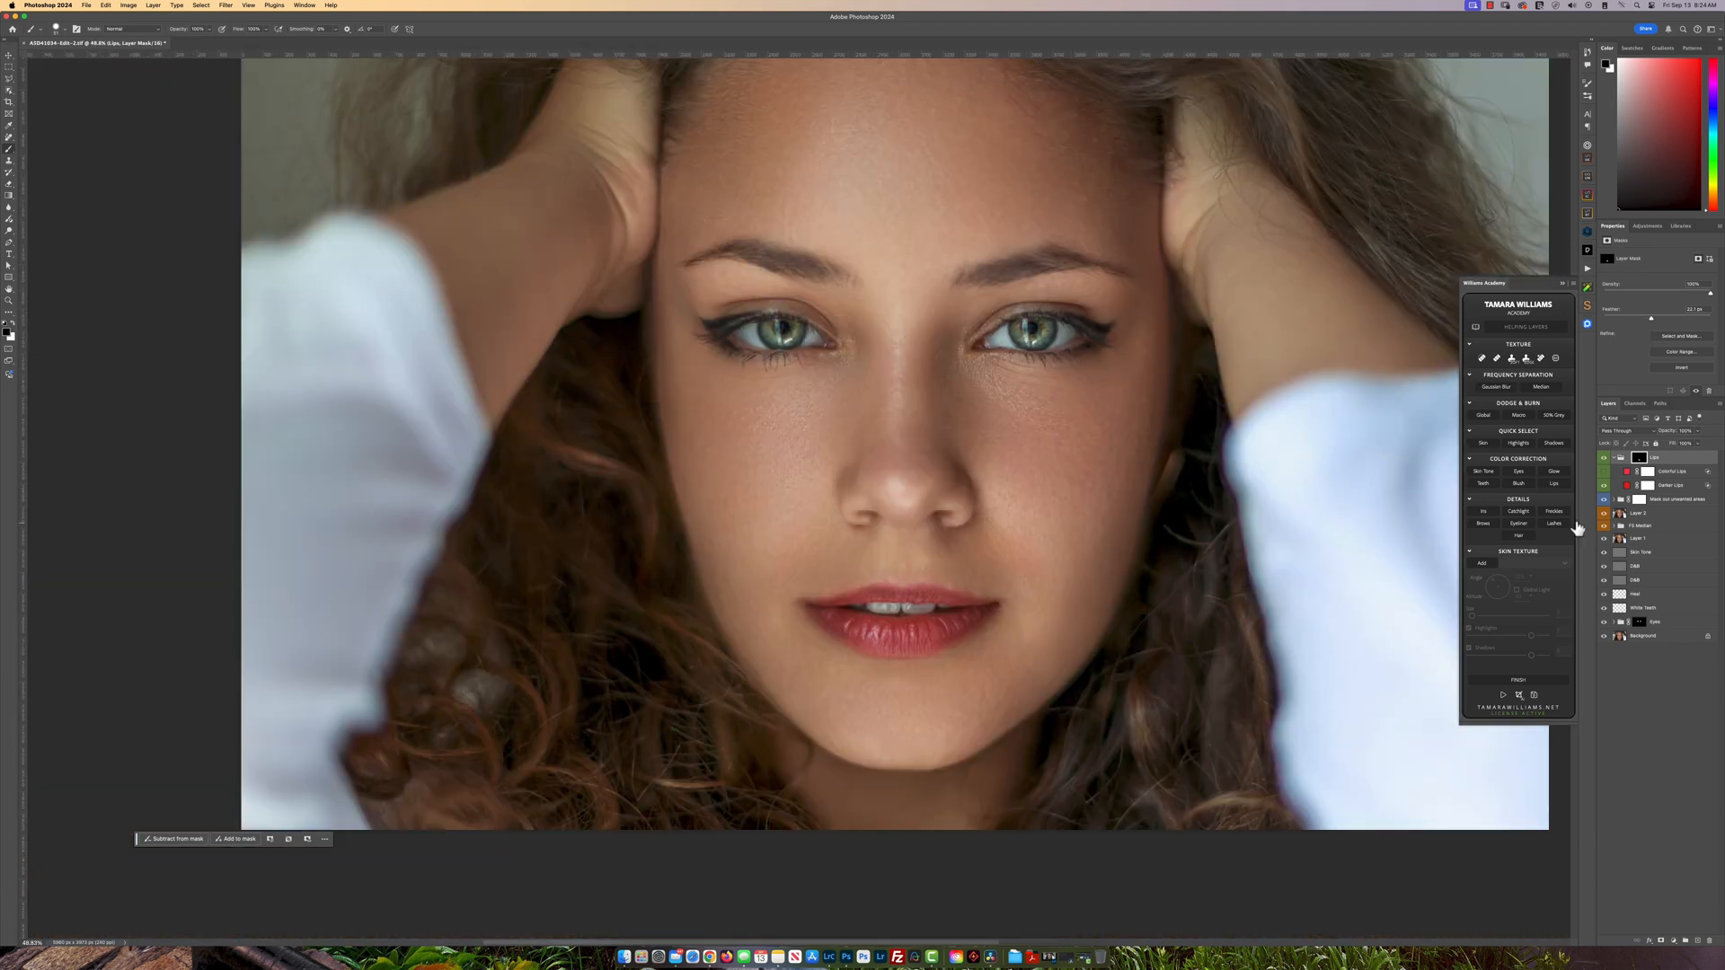
click(1604, 459)
click(1604, 459)
click(1604, 459)
click(1604, 459)
- Lower the Colorful Lips layer's opacity to 10% and split its Blend If white slider for the underlying layer to restore lip highlights
click(1631, 476)
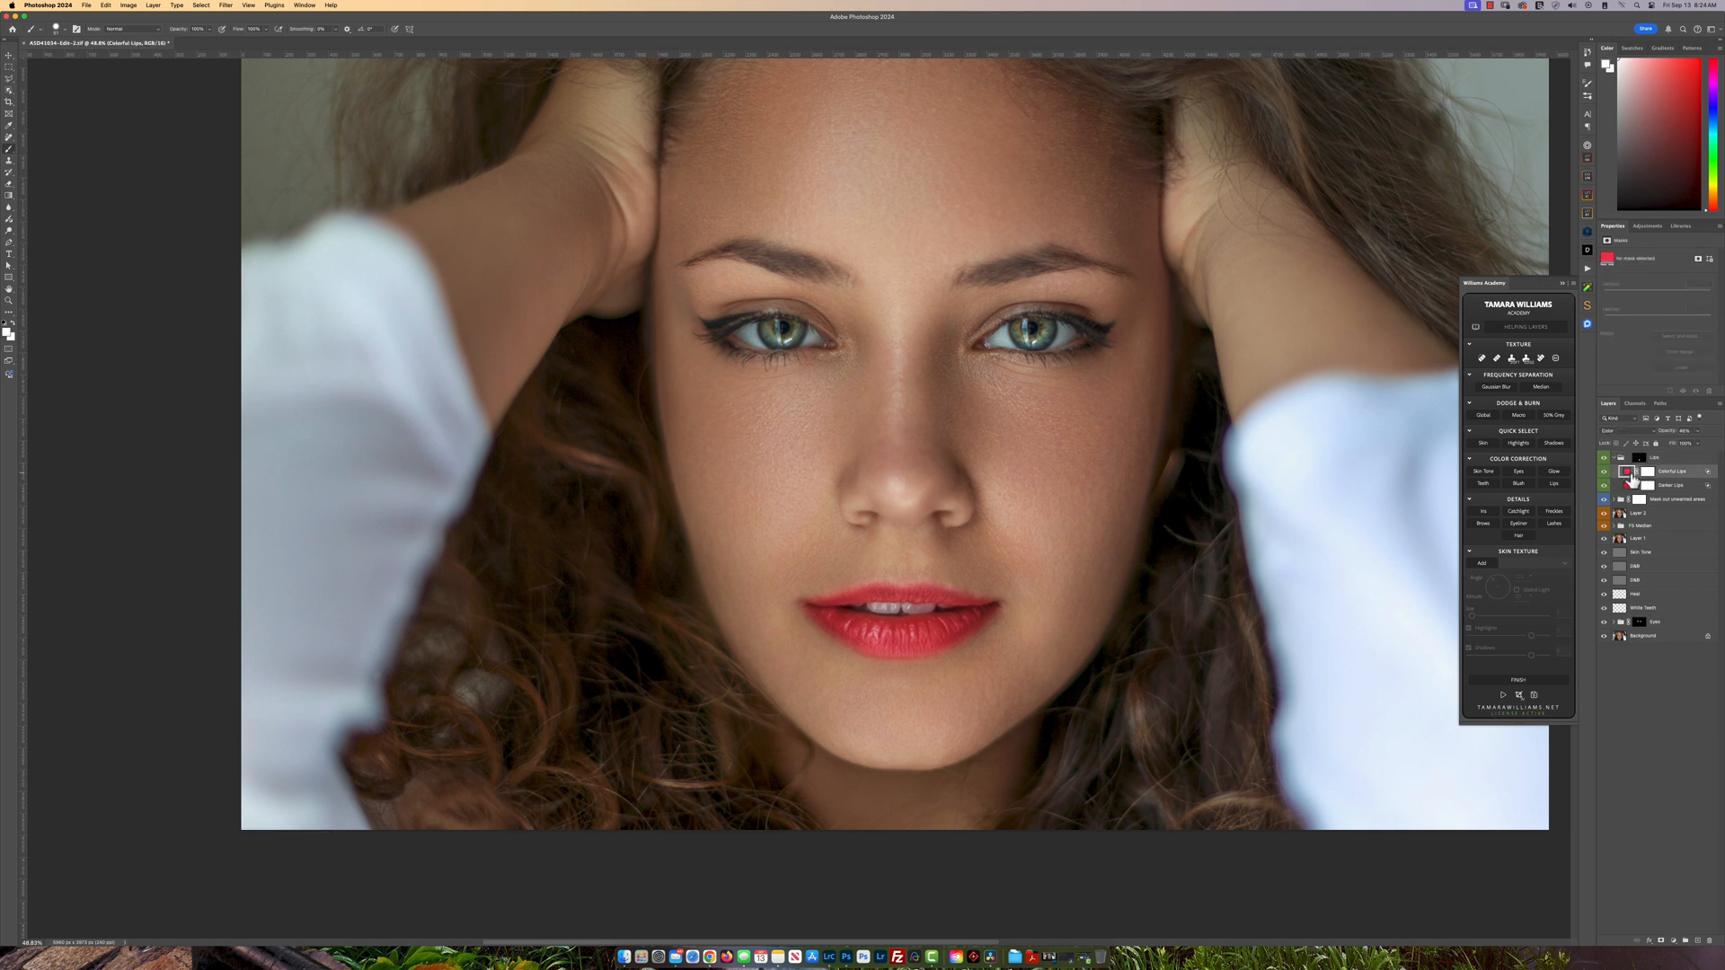
key(v)
key(1)
scroll(1385, 616, down, 1)
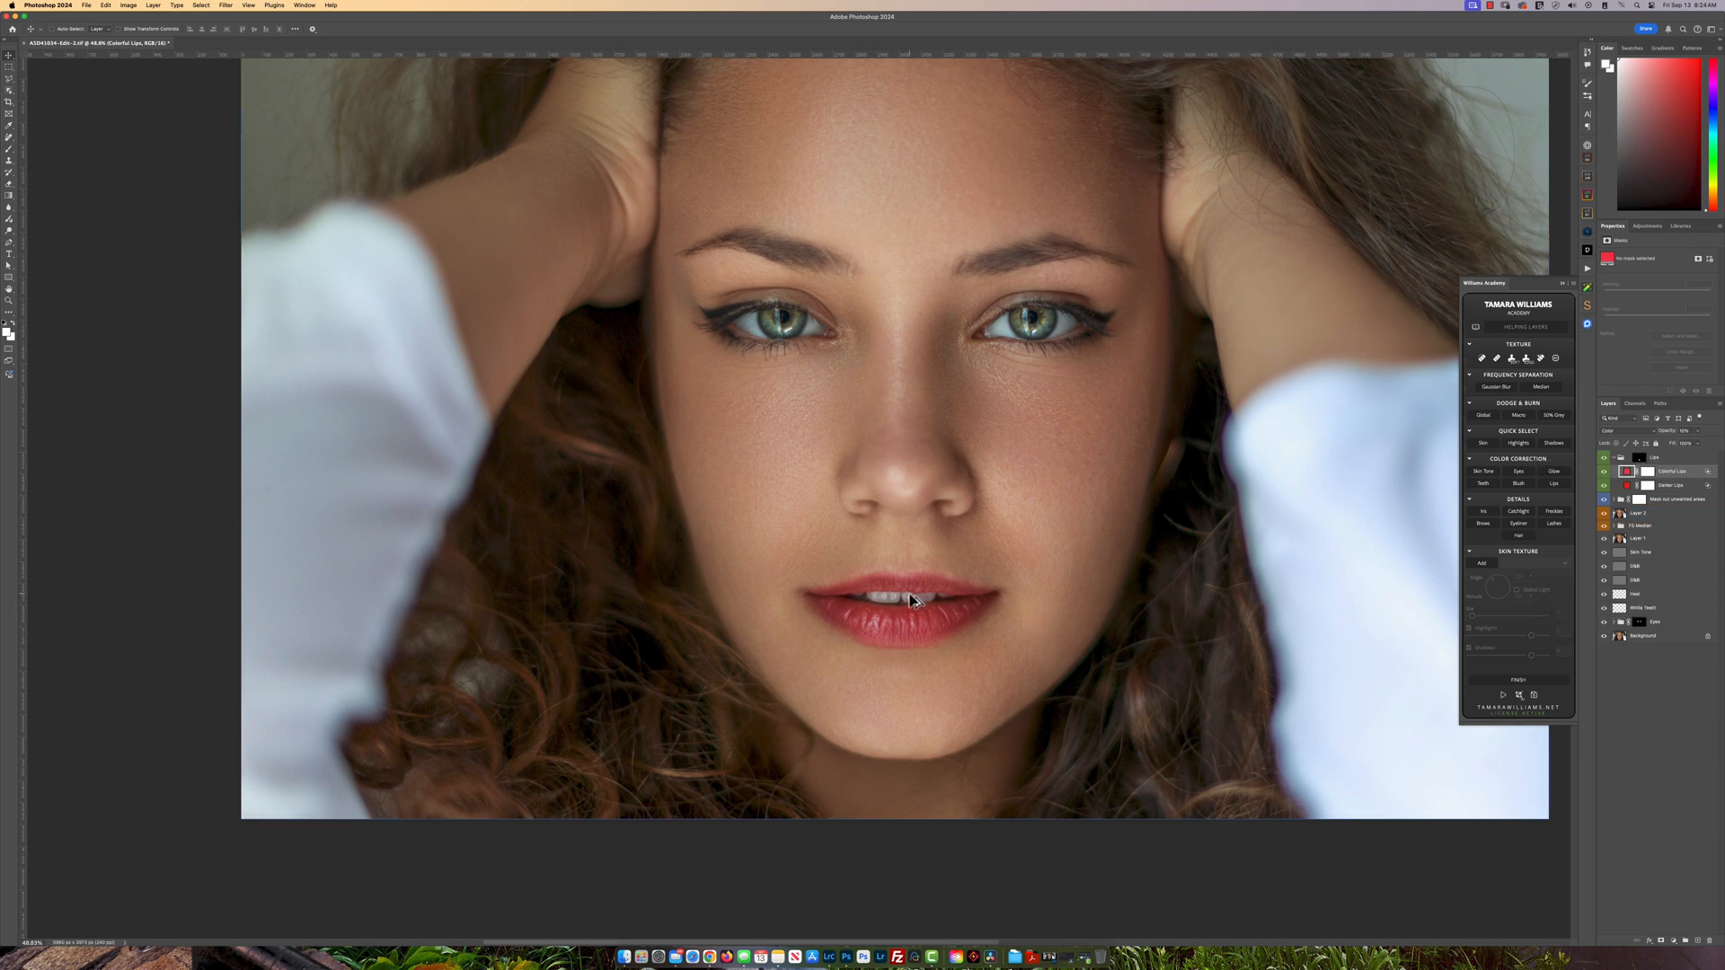
scroll(909, 597, up, 3)
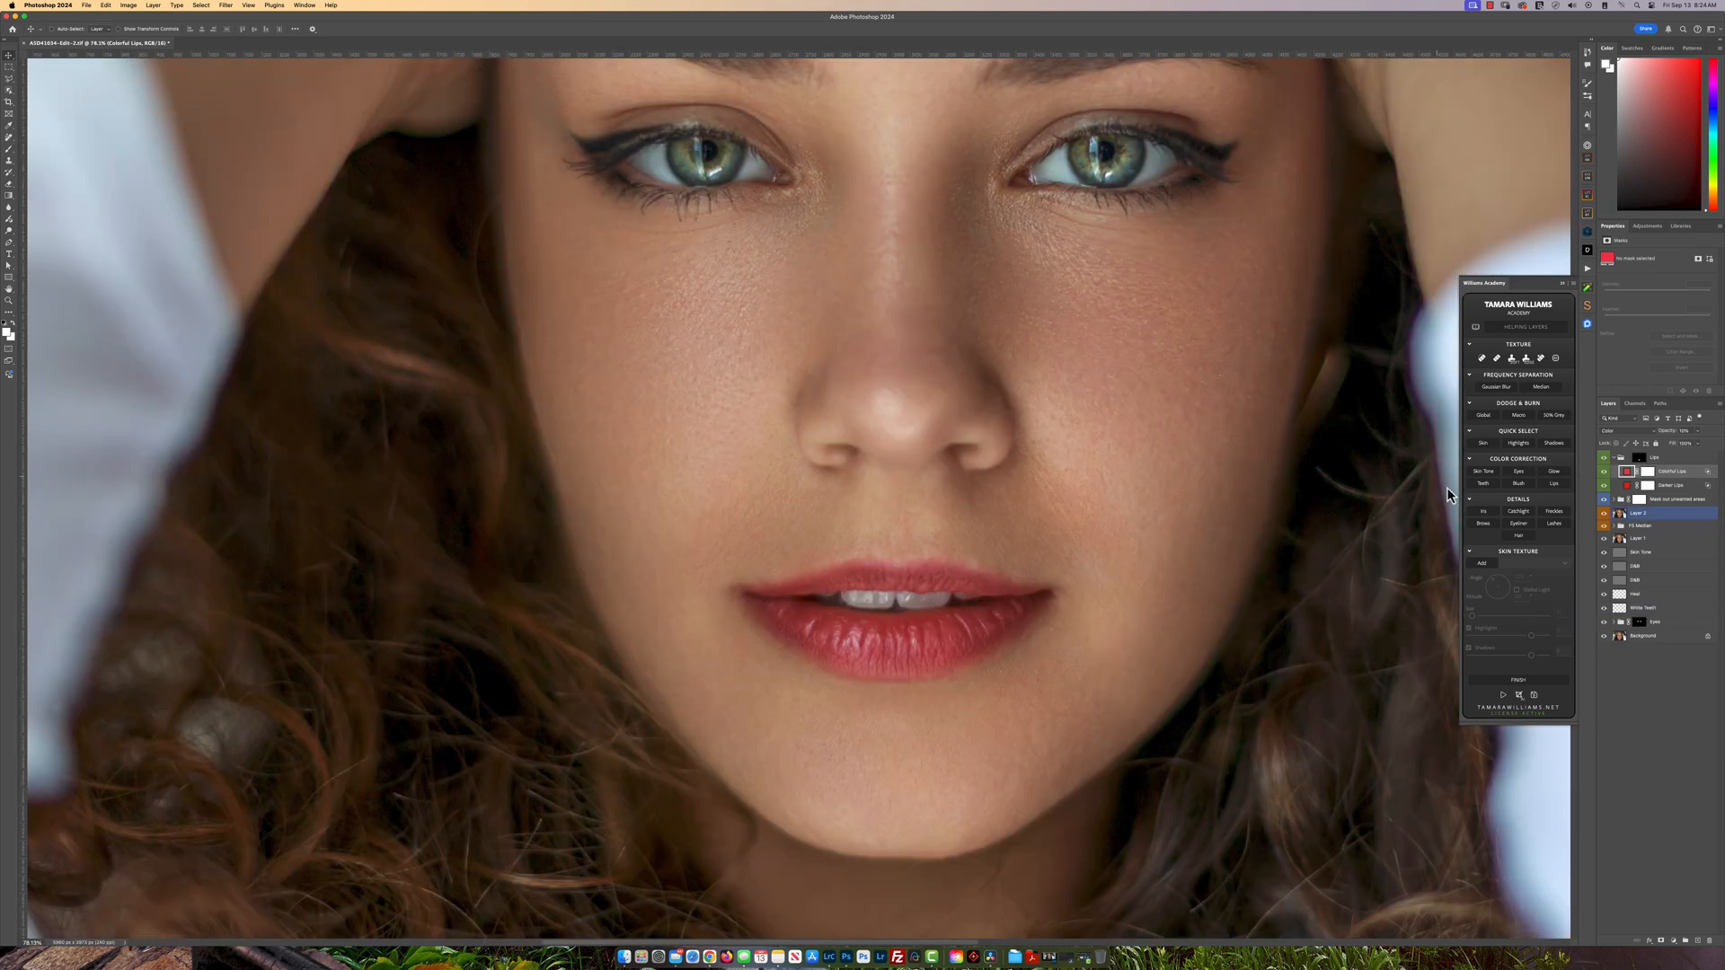
double_click(1694, 471)
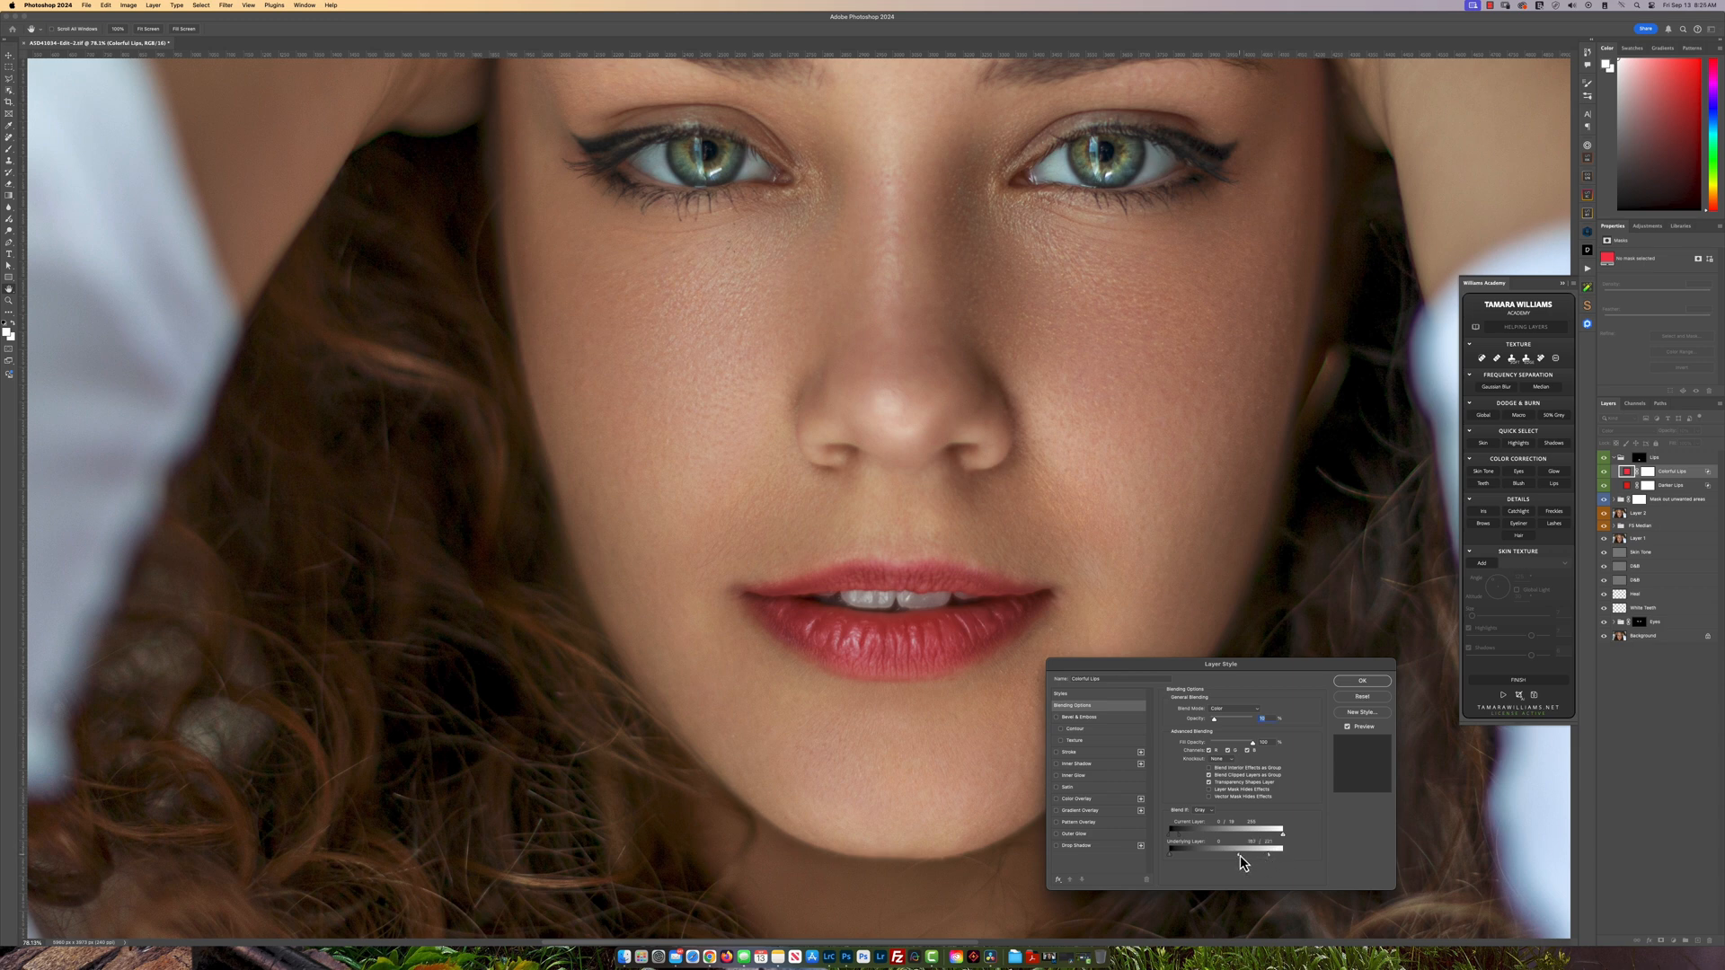
click(1353, 681)
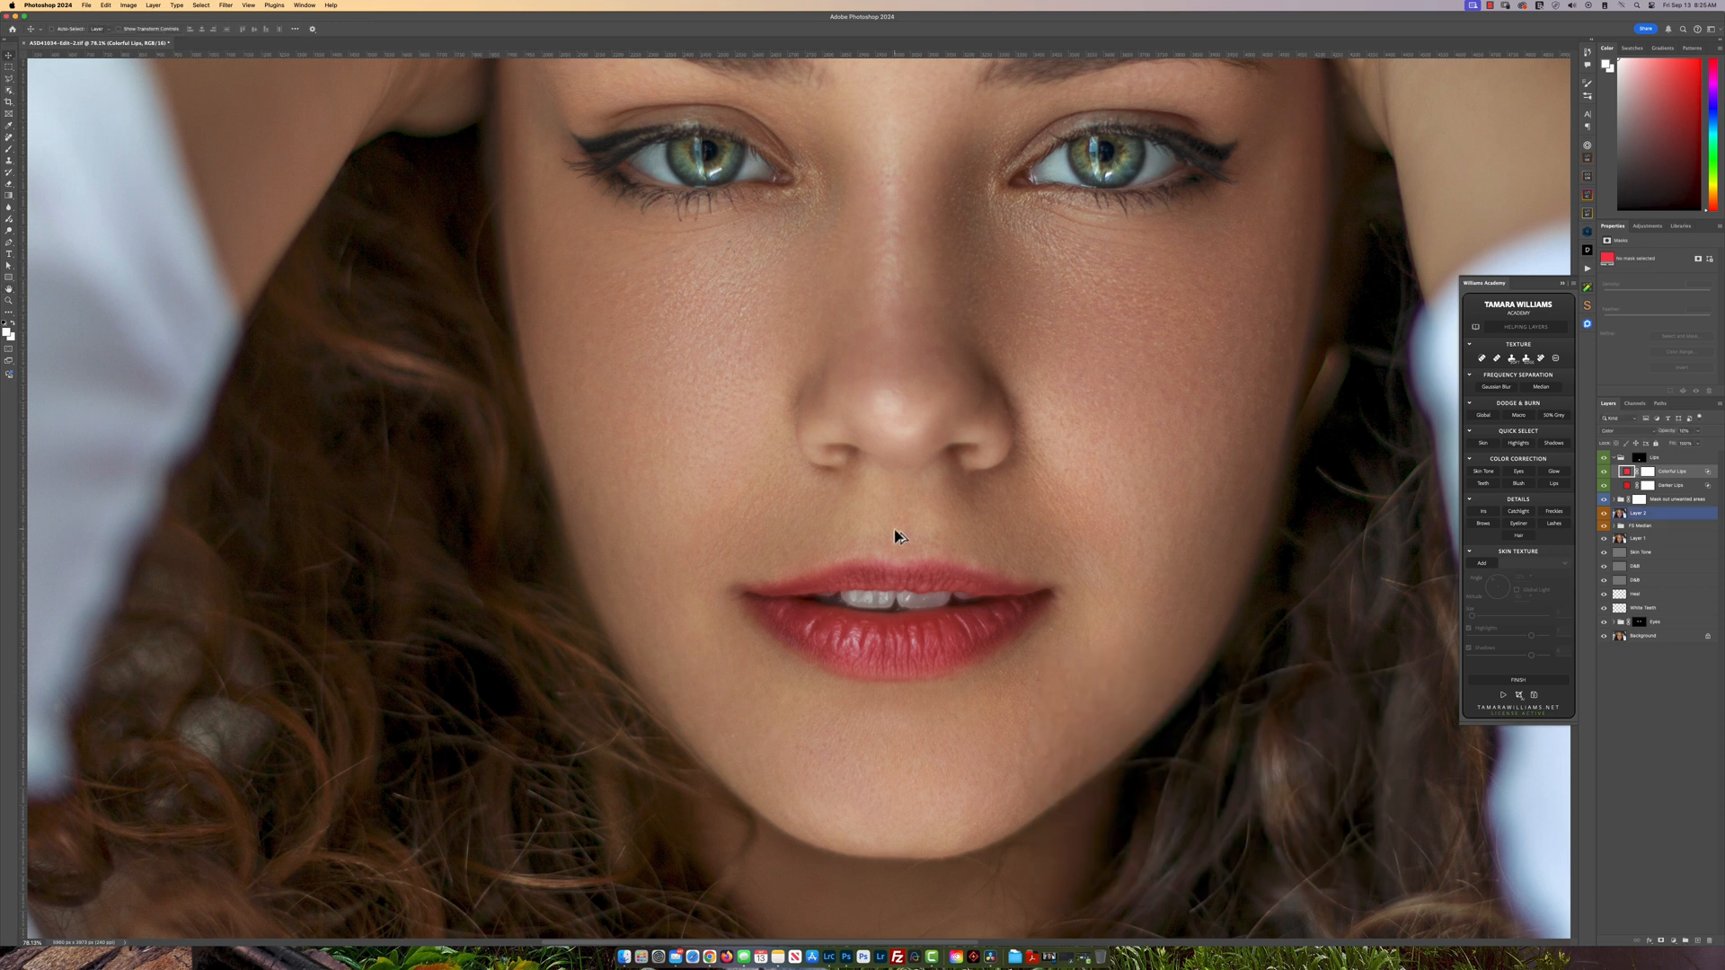
- Collapse the Lips group and lower its overall opacity to 70%
scroll(895, 530, down, 2)
scroll(895, 530, up, 1)
click(1621, 457)
click(1614, 457)
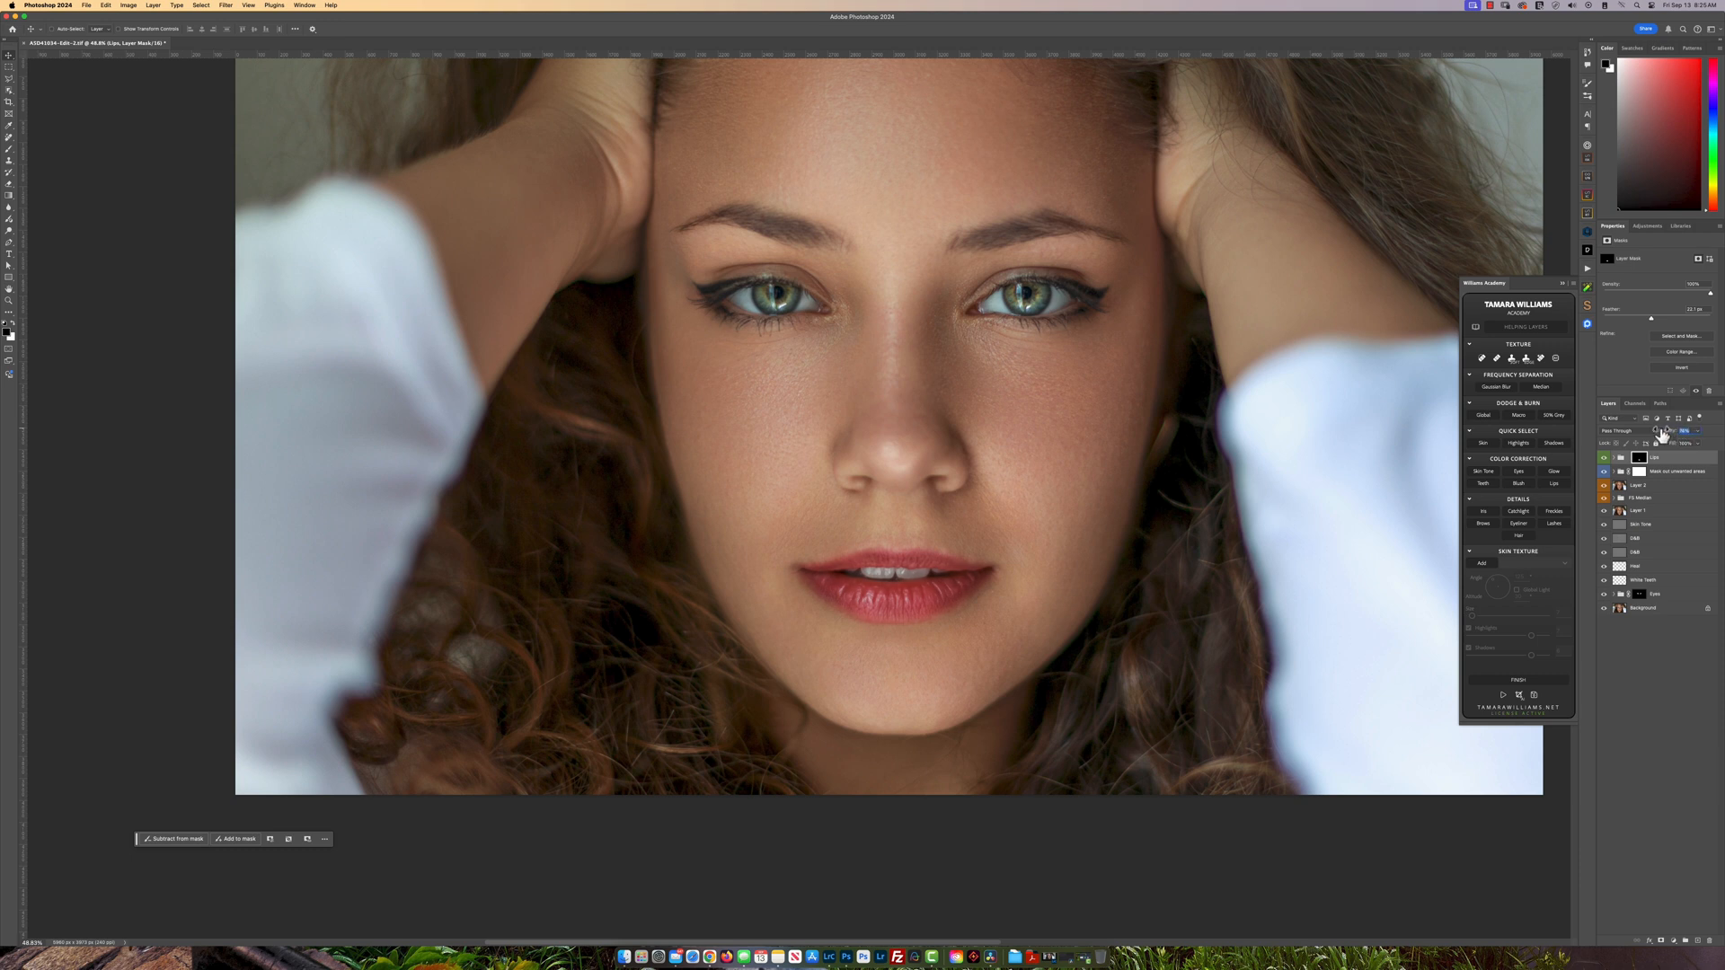
drag(1660, 432, 1658, 432)
scroll(810, 622, up, 1)
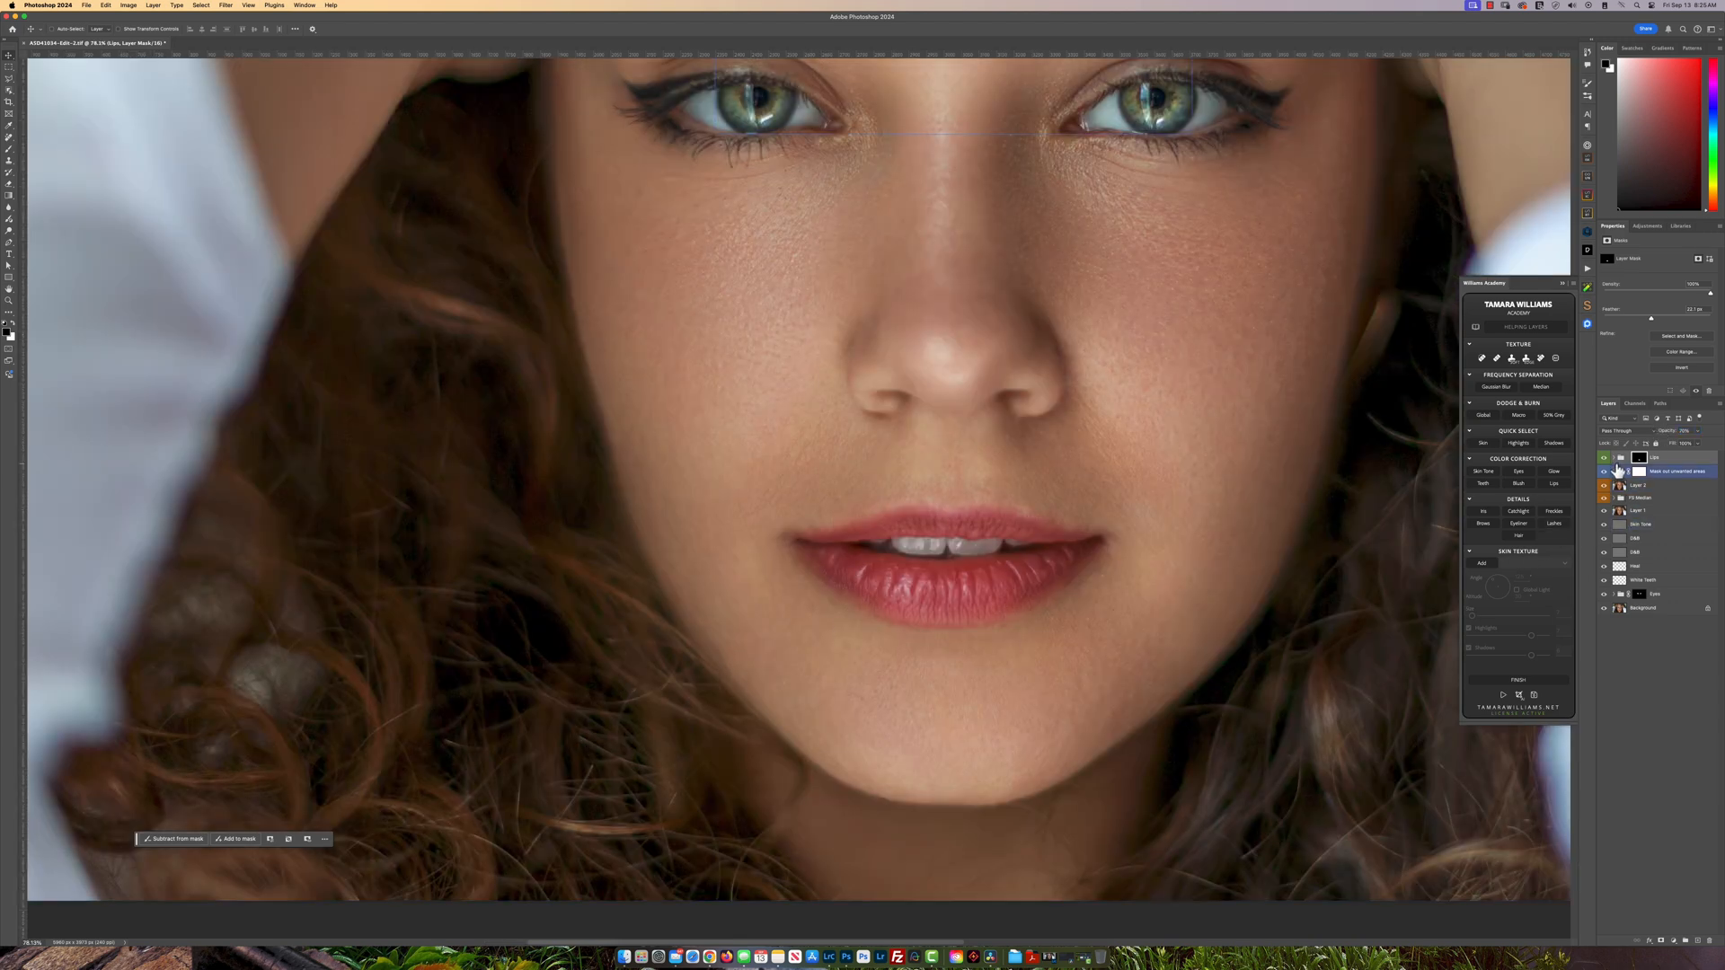
- Compare the portrait with the Lips group hidden and shown, both close up and with the whole face in view
click(1605, 458)
click(1605, 458)
click(1605, 458)
click(1605, 459)
scroll(878, 565, down, 2)
scroll(877, 564, up, 1)
click(939, 465)
scroll(917, 490, up, 3)
scroll(892, 505, down, 1)
scroll(891, 505, up, 1)
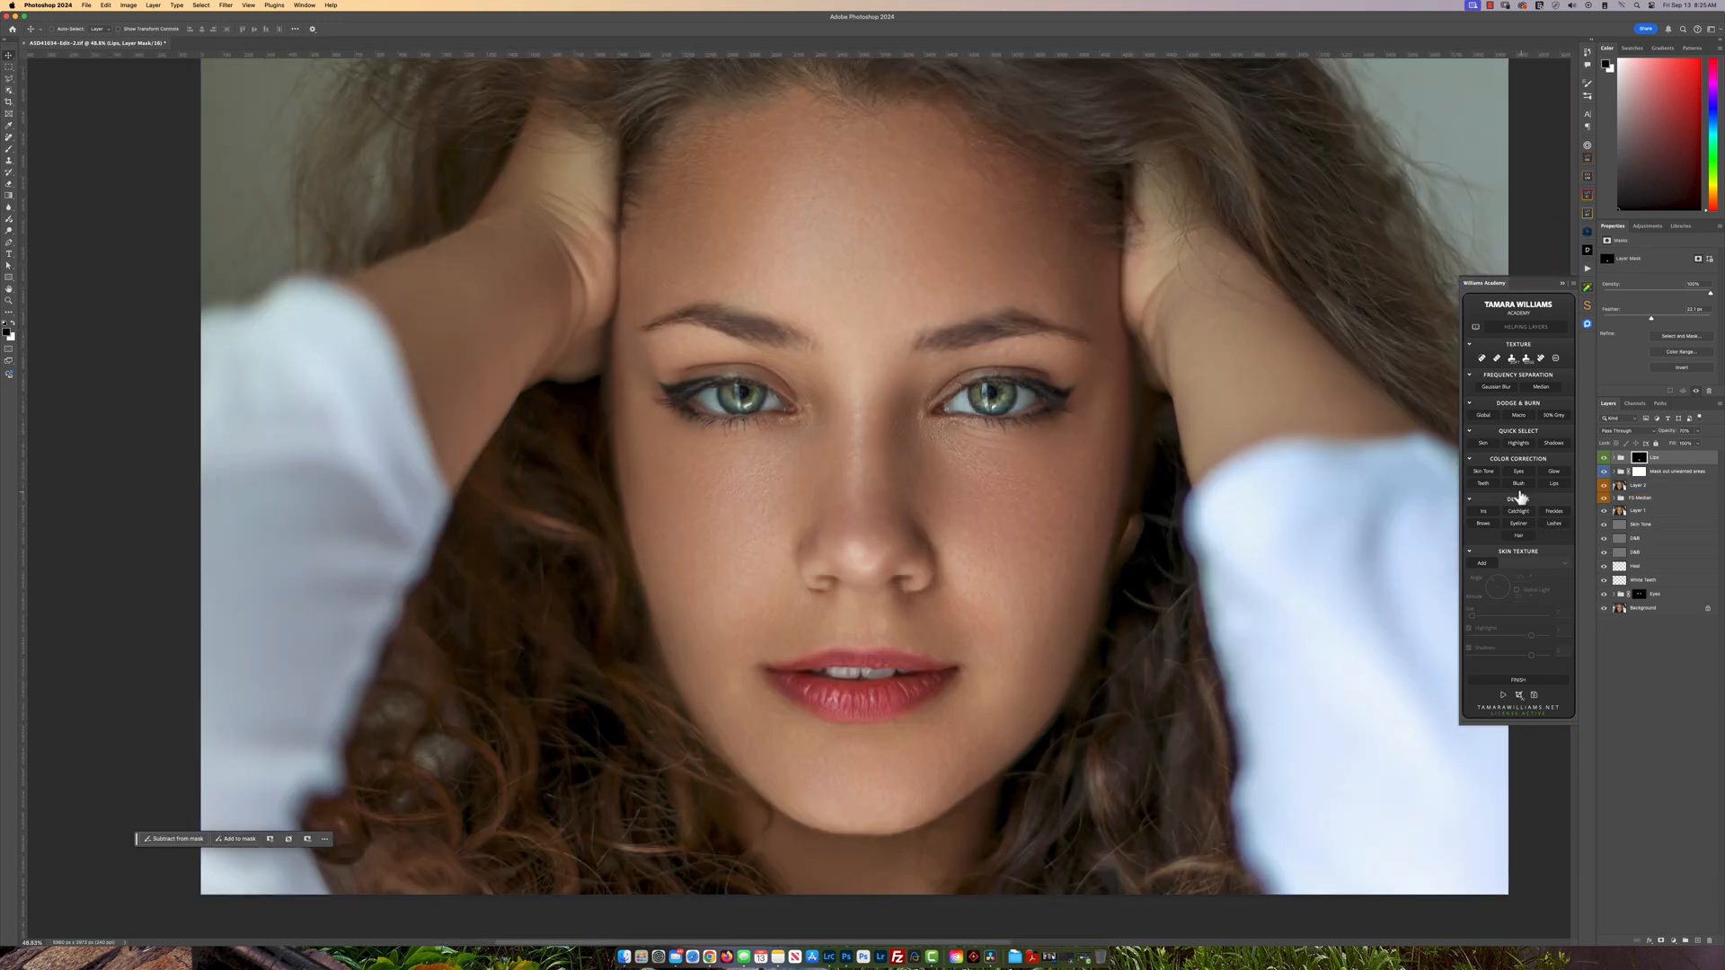
click(1622, 459)
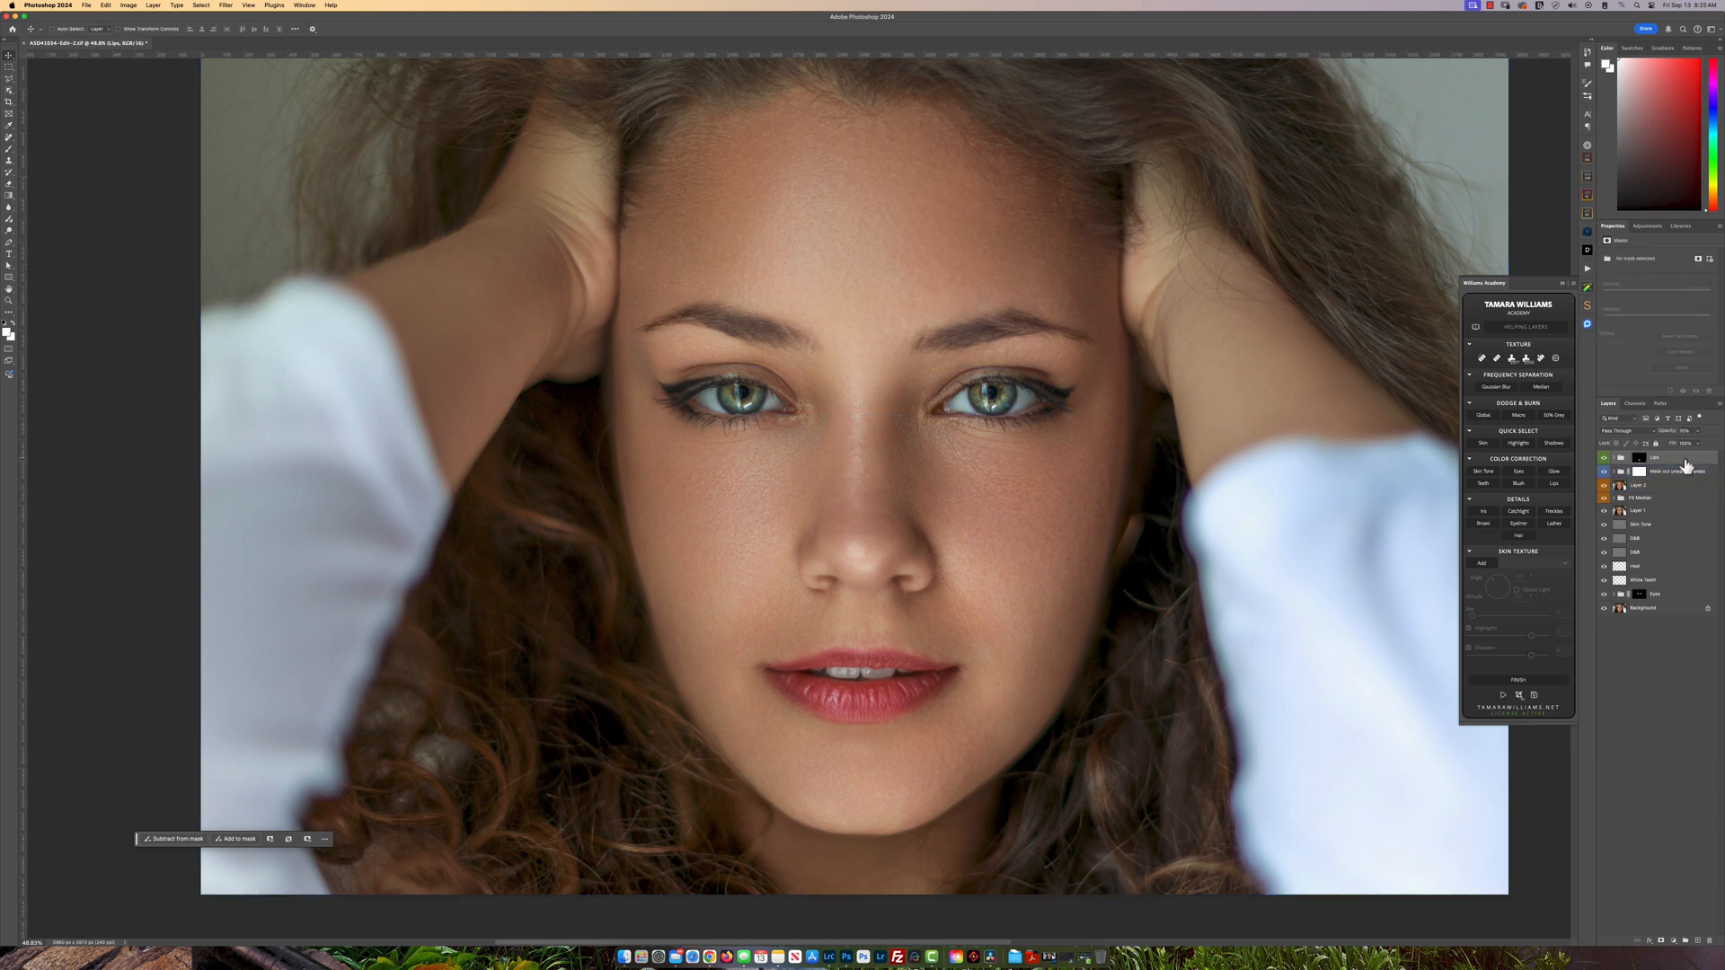
double_click(1622, 460)
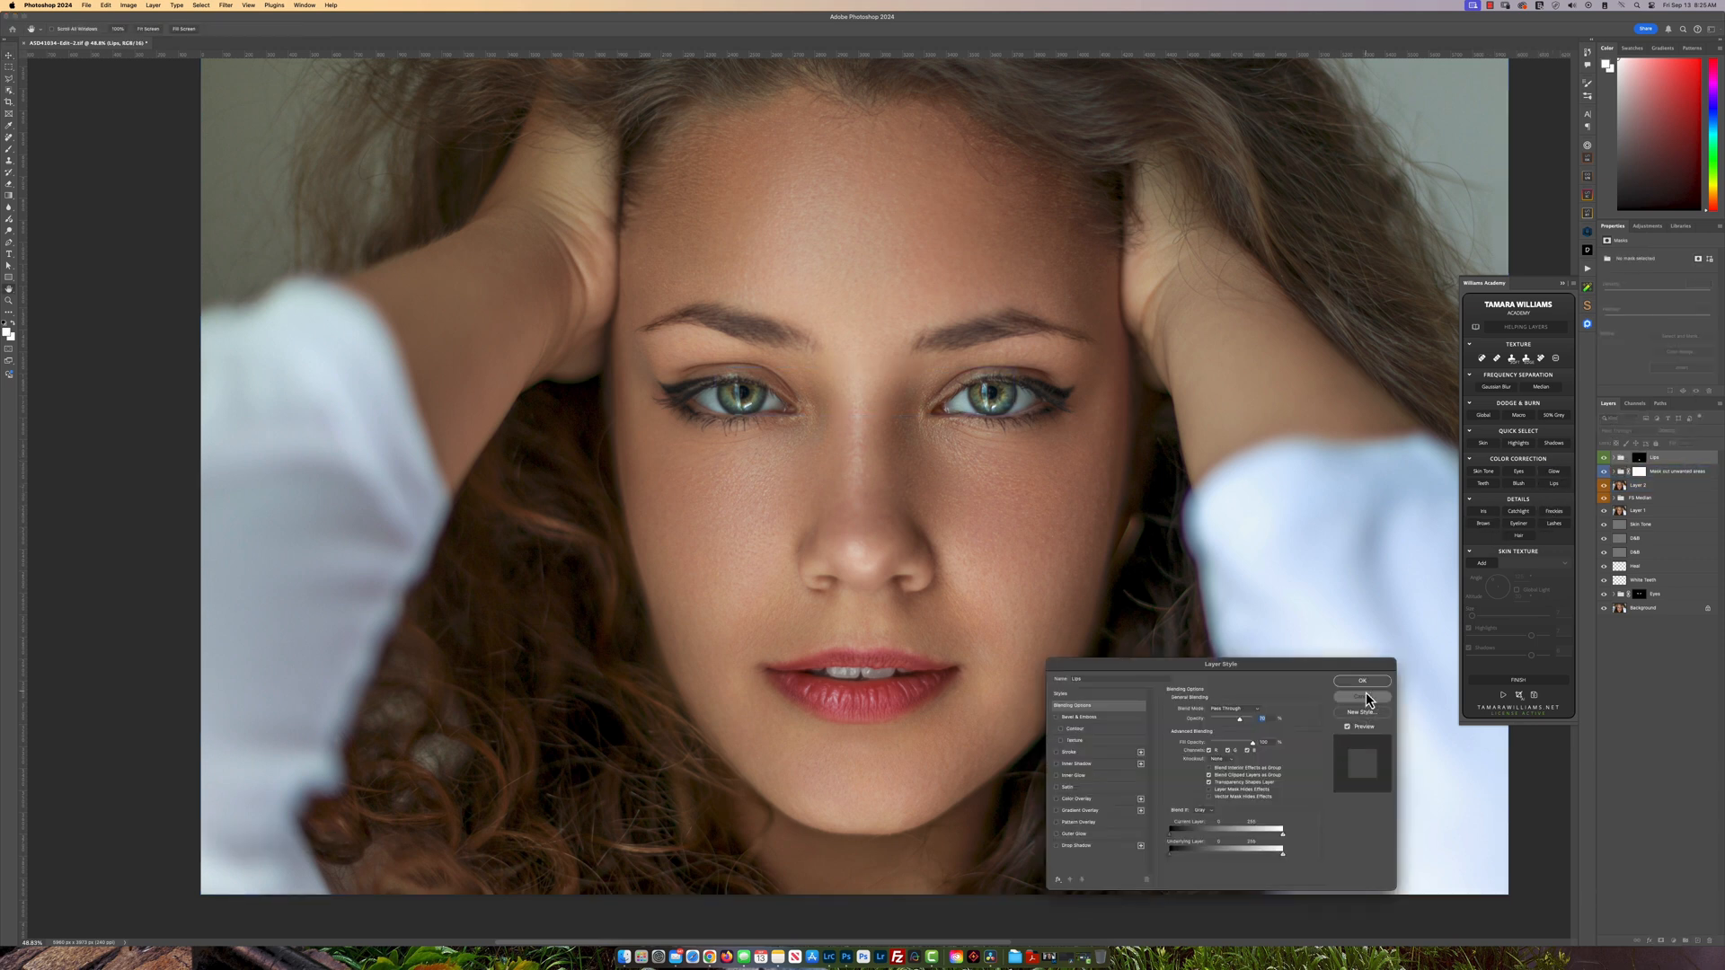
click(1364, 696)
- Run the Brows action with a colour sampled from the model's eyebrow and stamp the brow over the eyebrow on the photo's right
click(1484, 525)
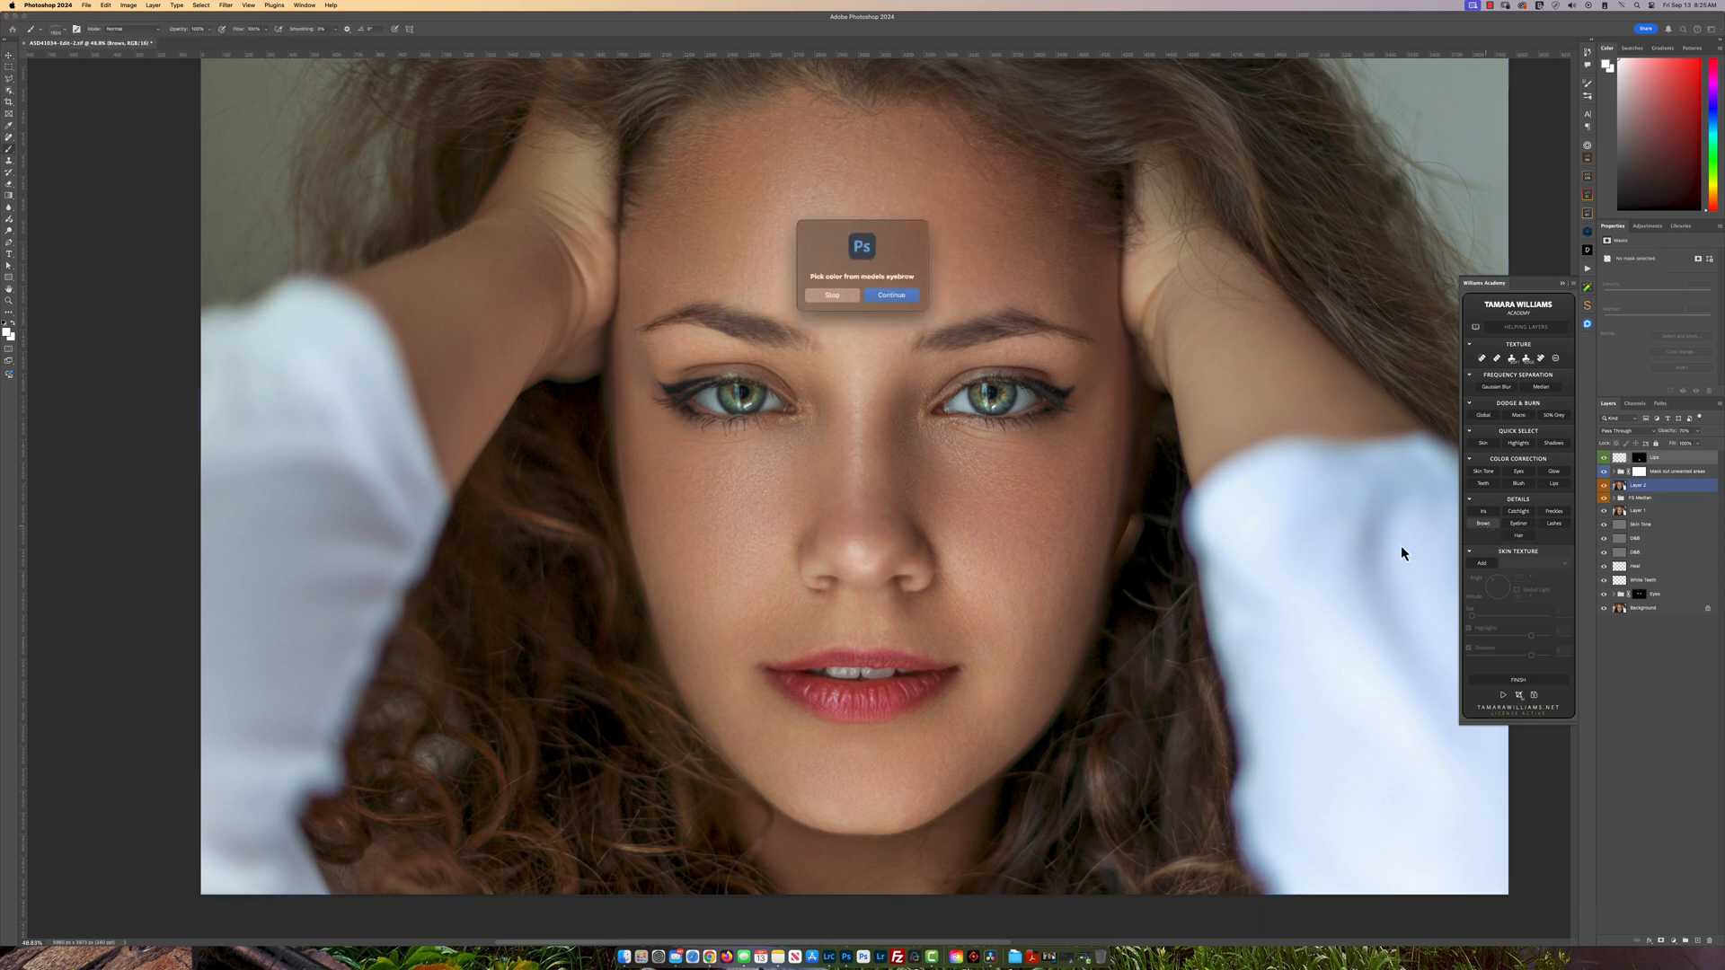
click(888, 293)
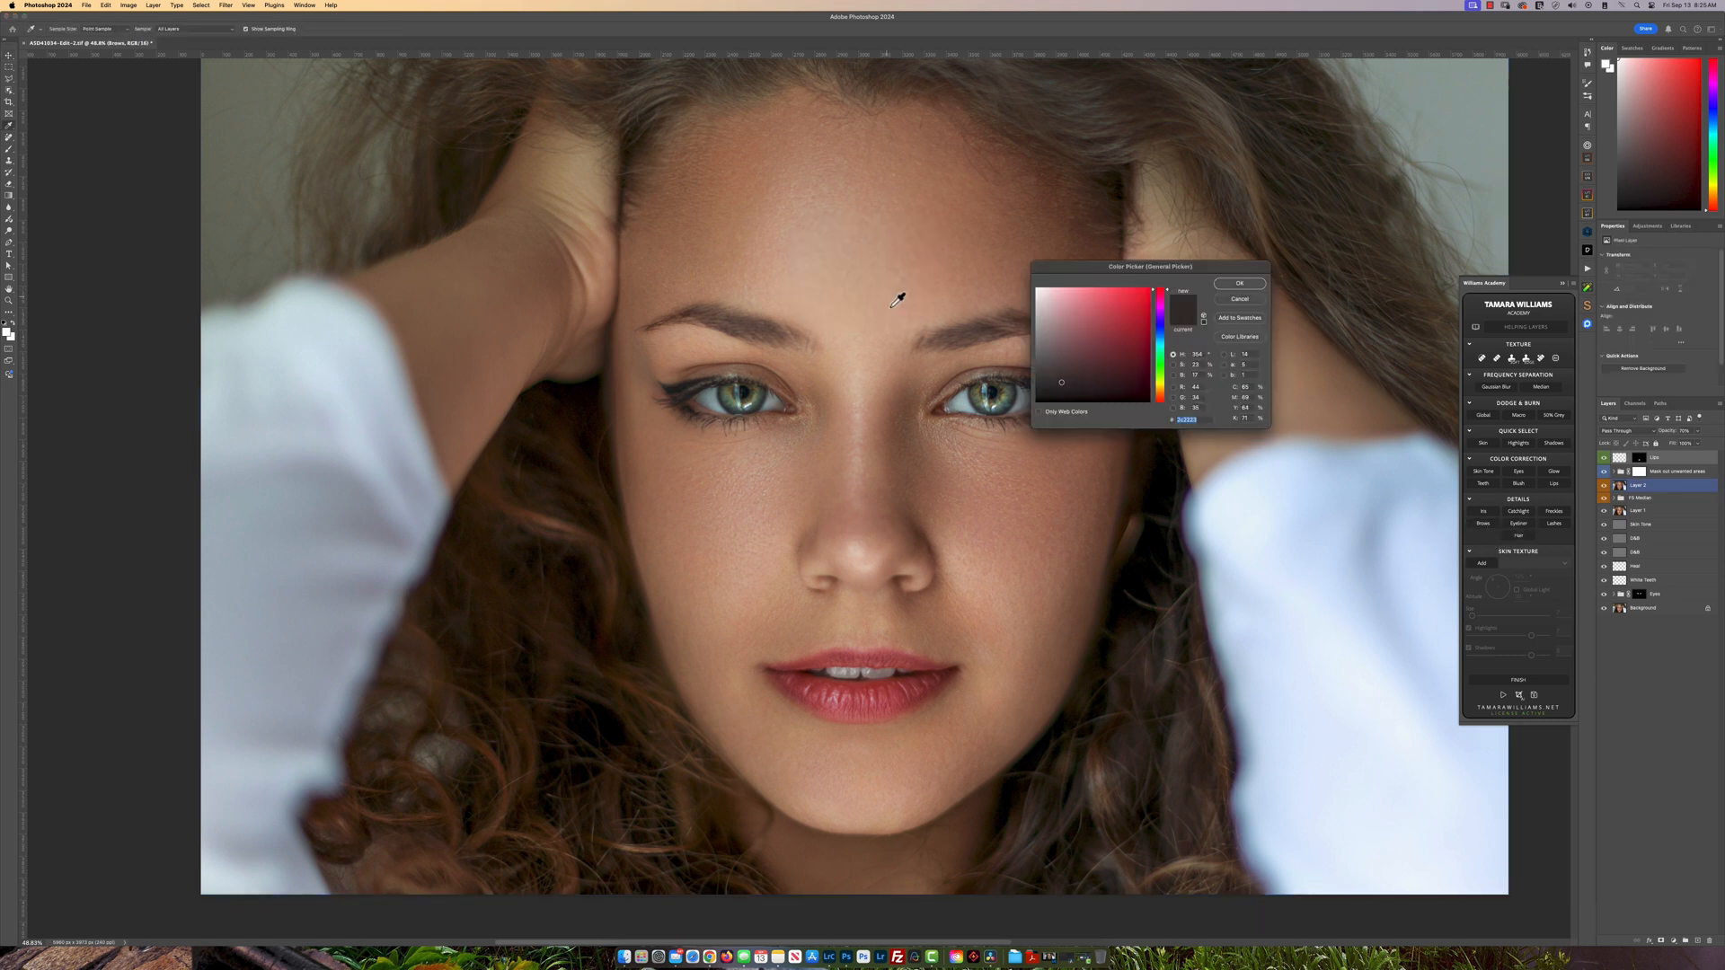
click(979, 332)
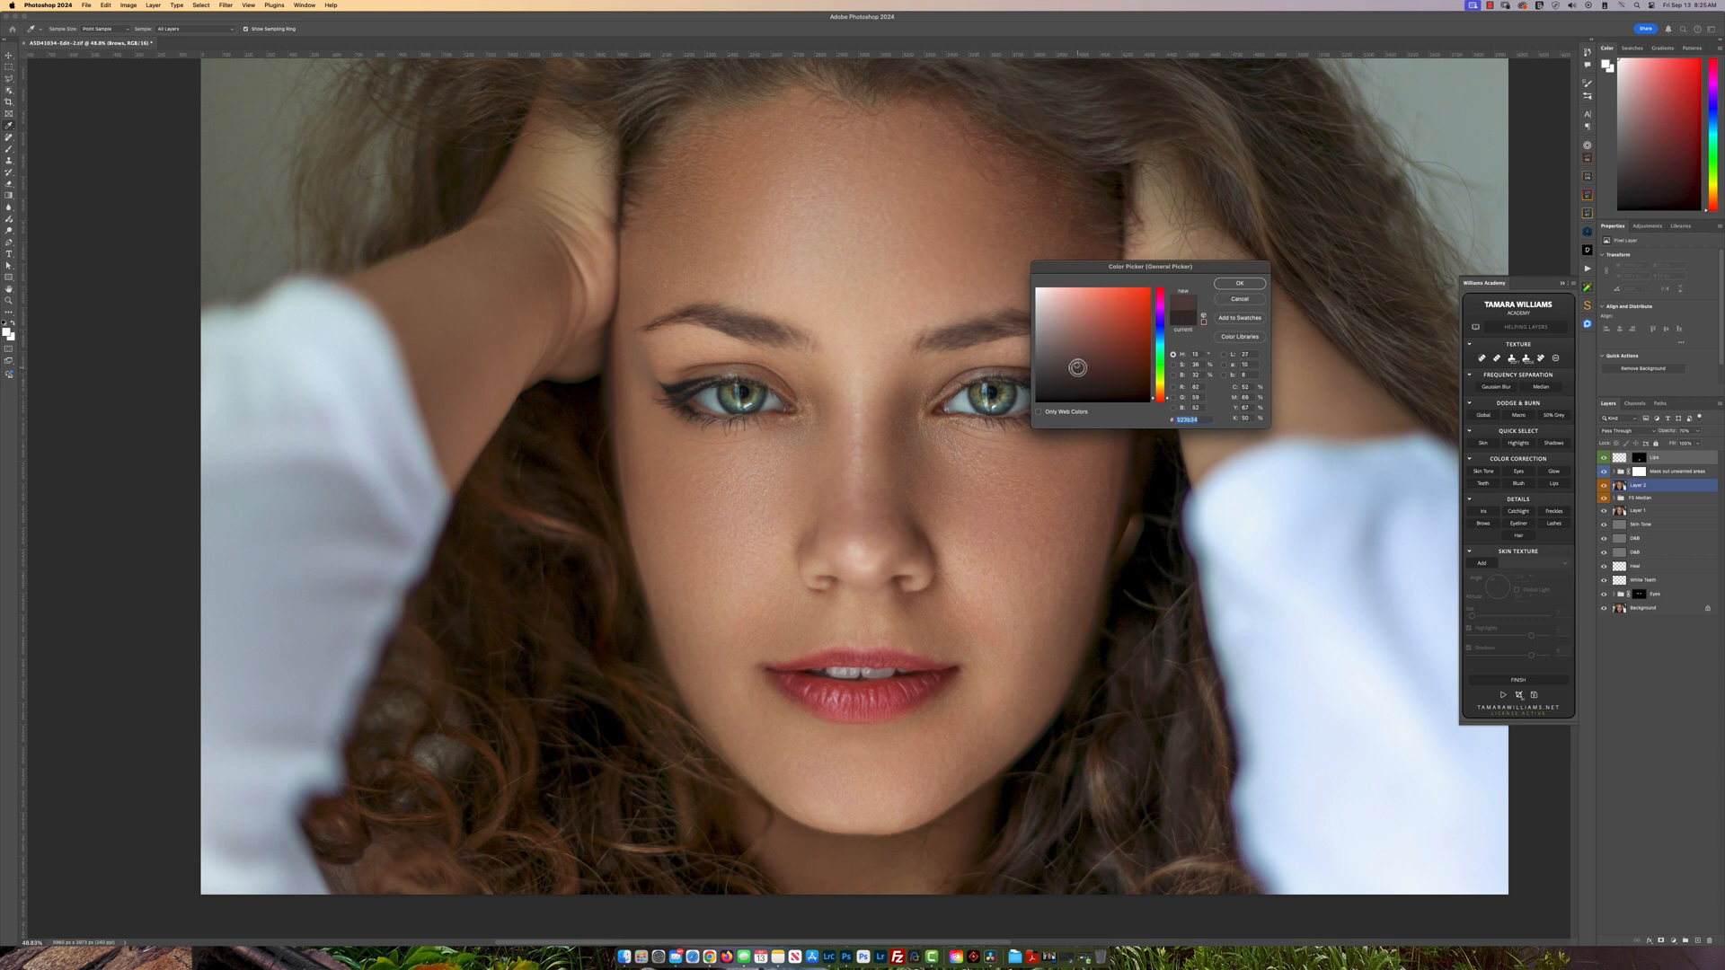
click(1237, 284)
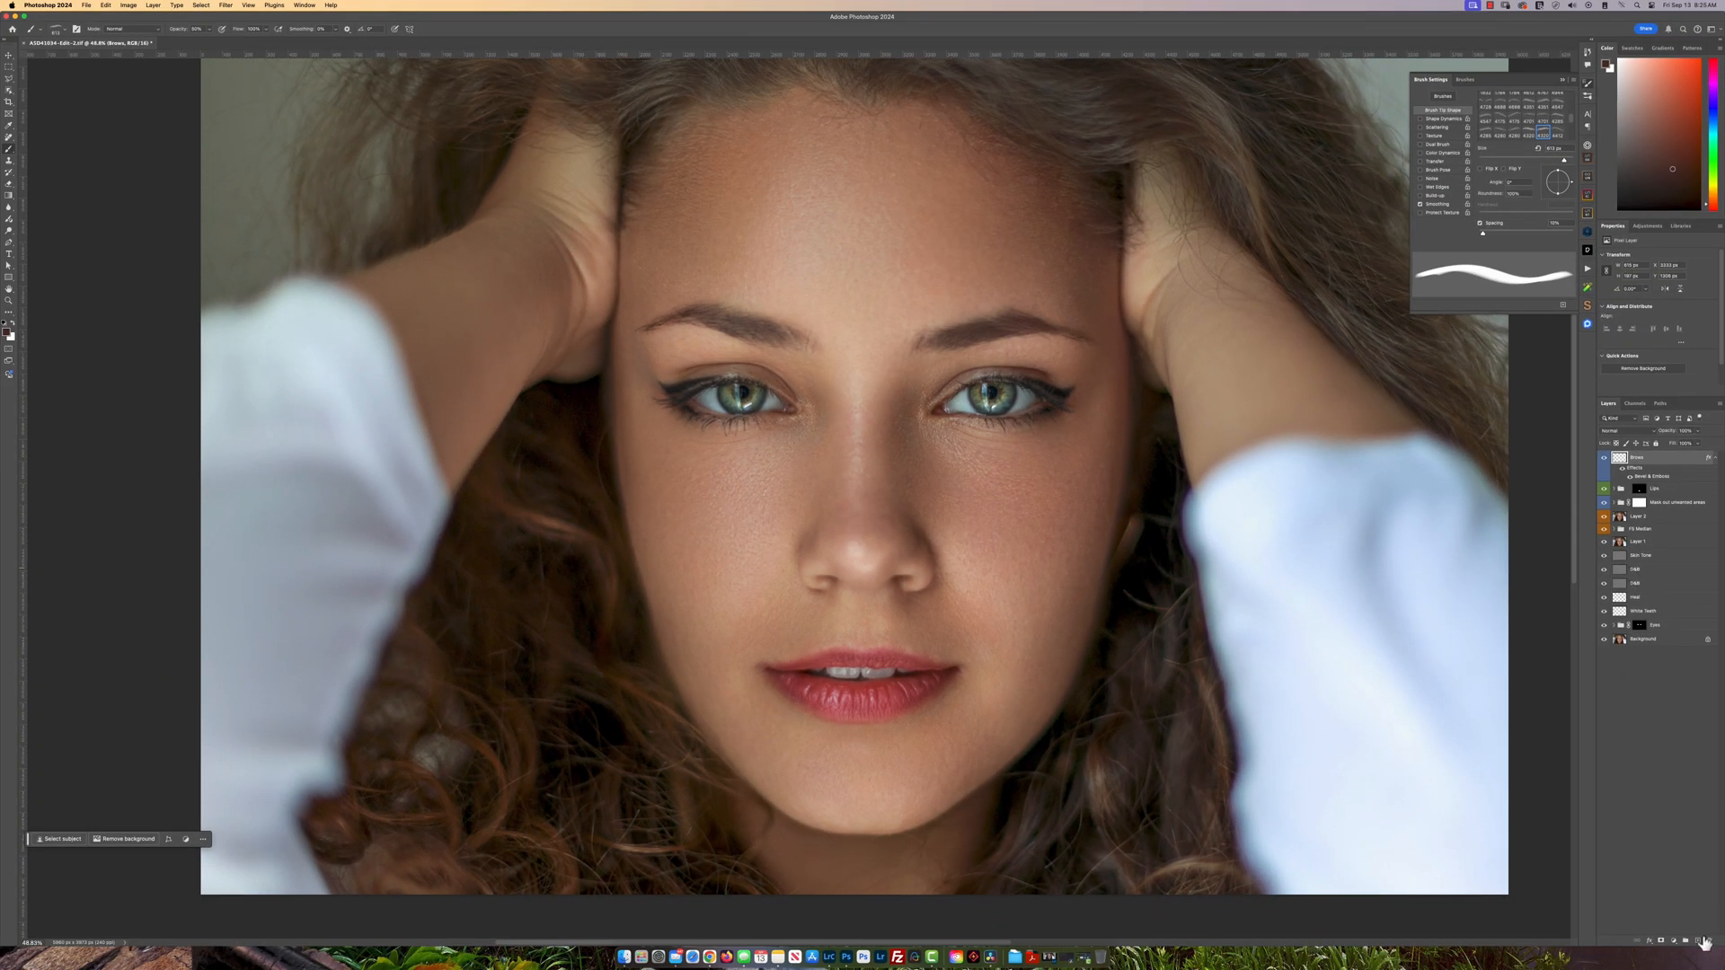
- On a new layer, stamp the brow brush with Flip X over the photo's left eyebrow and compare that layer hidden and shown
click(1698, 942)
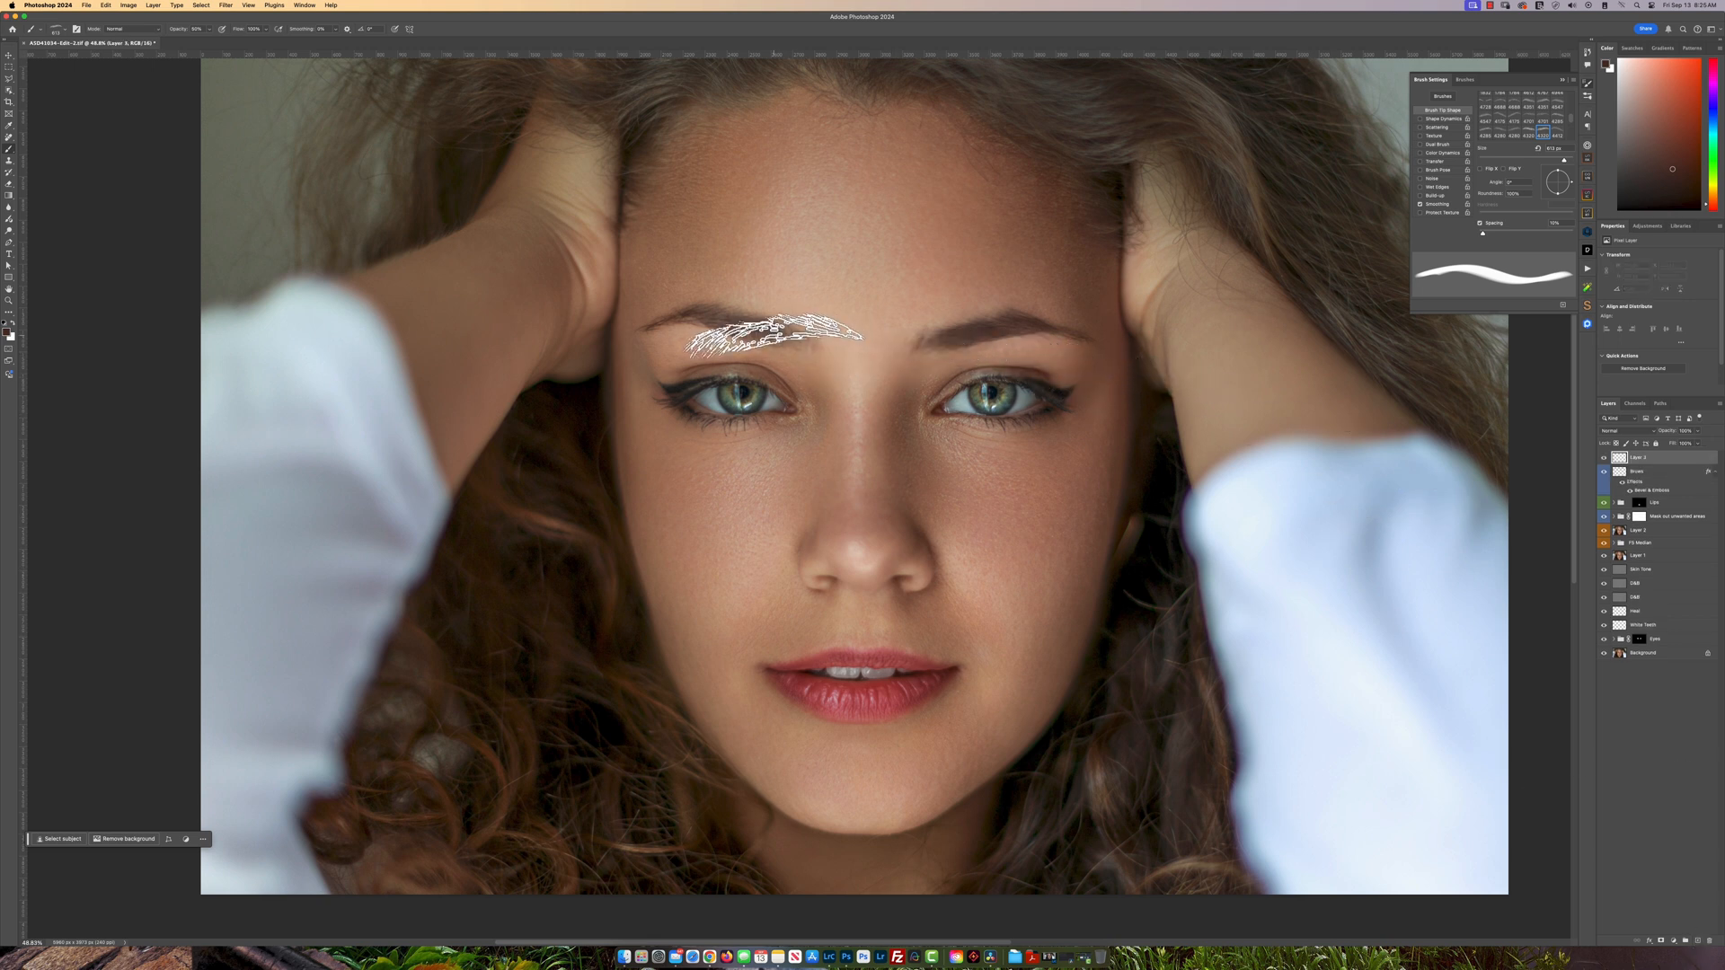
click(1503, 169)
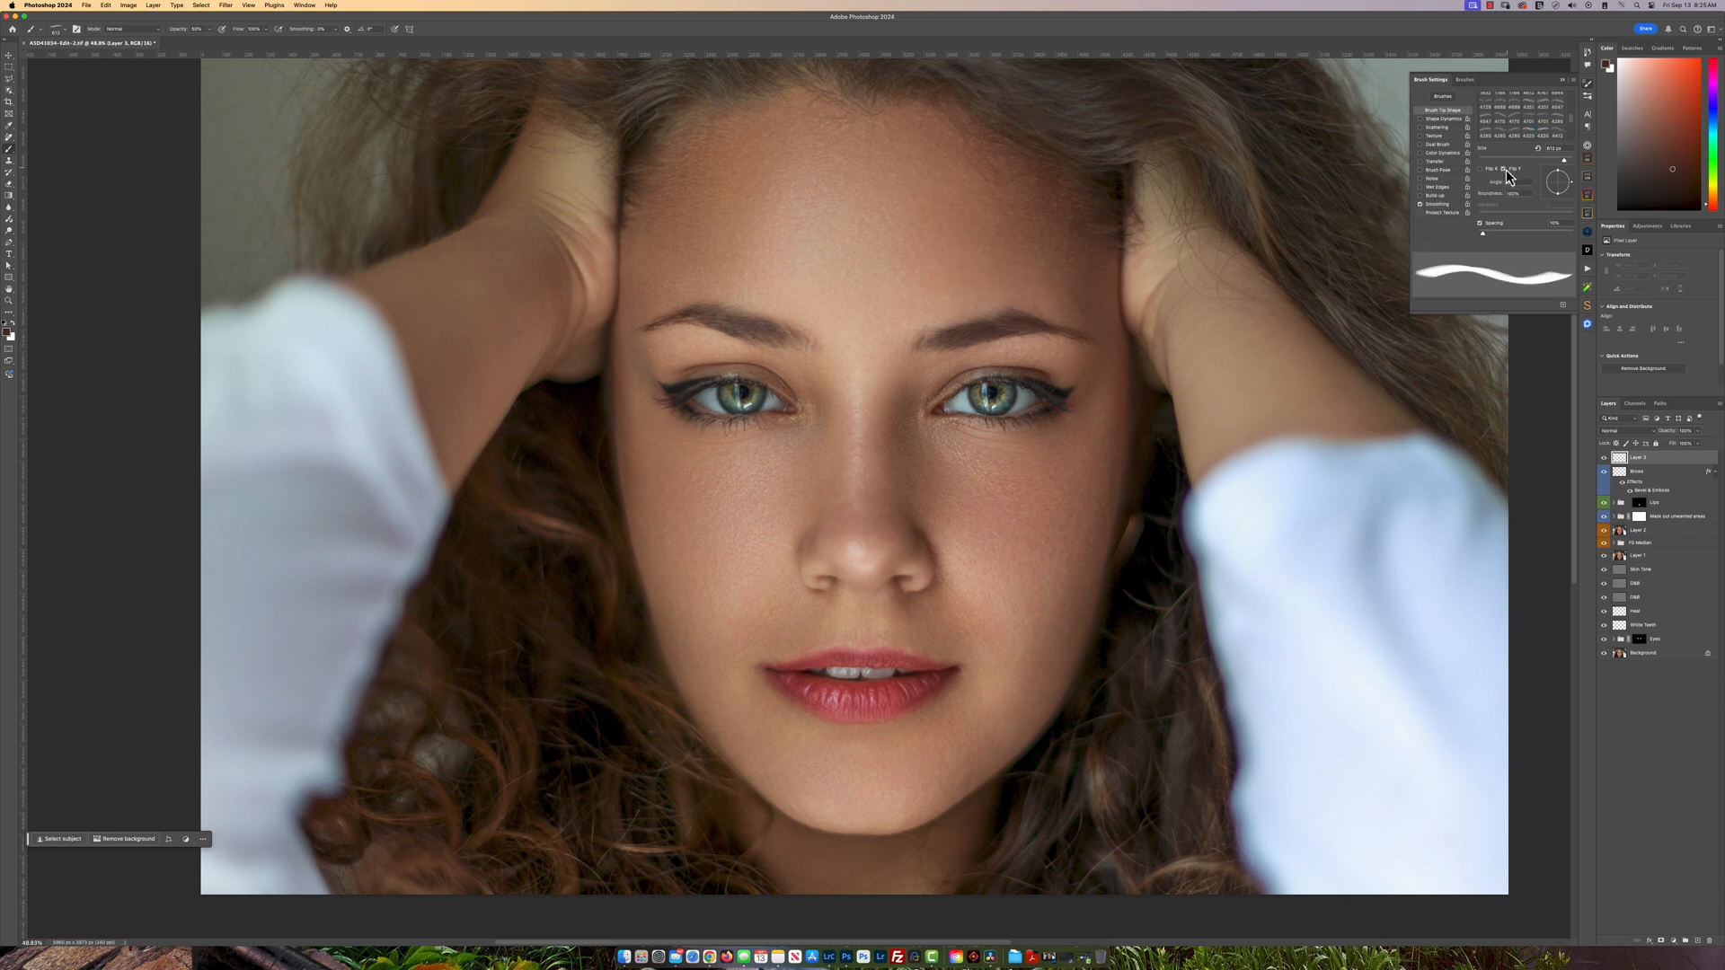
click(1505, 170)
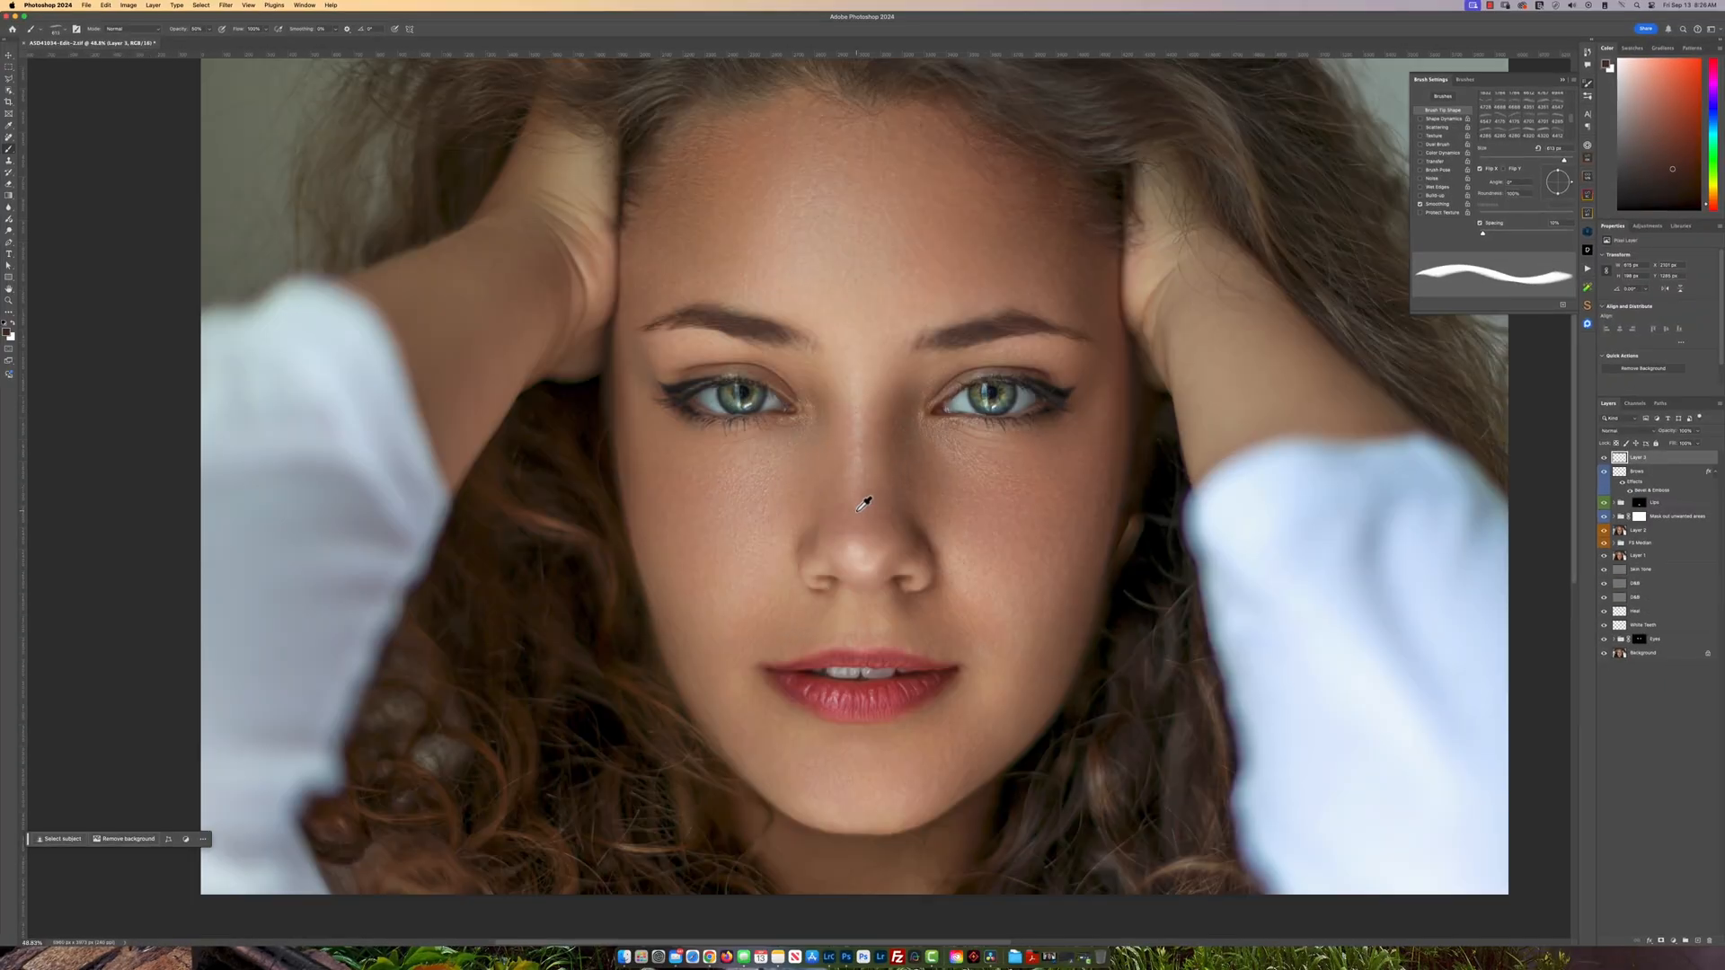
click(1605, 460)
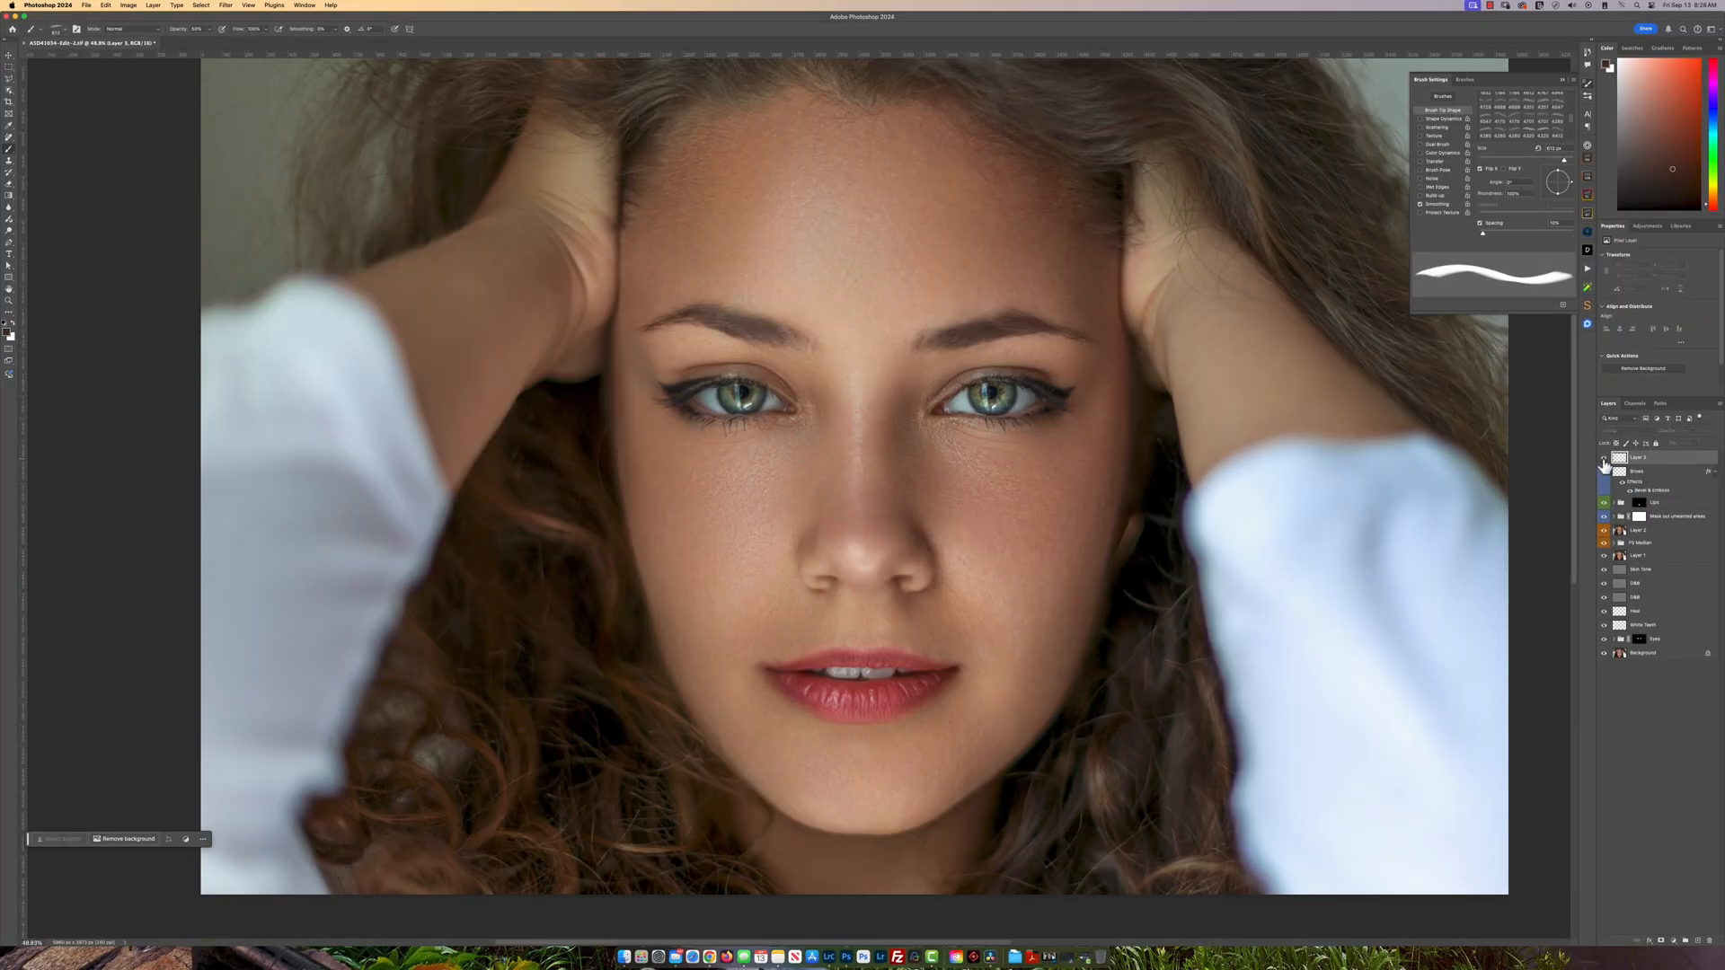
click(1604, 460)
click(1604, 460)
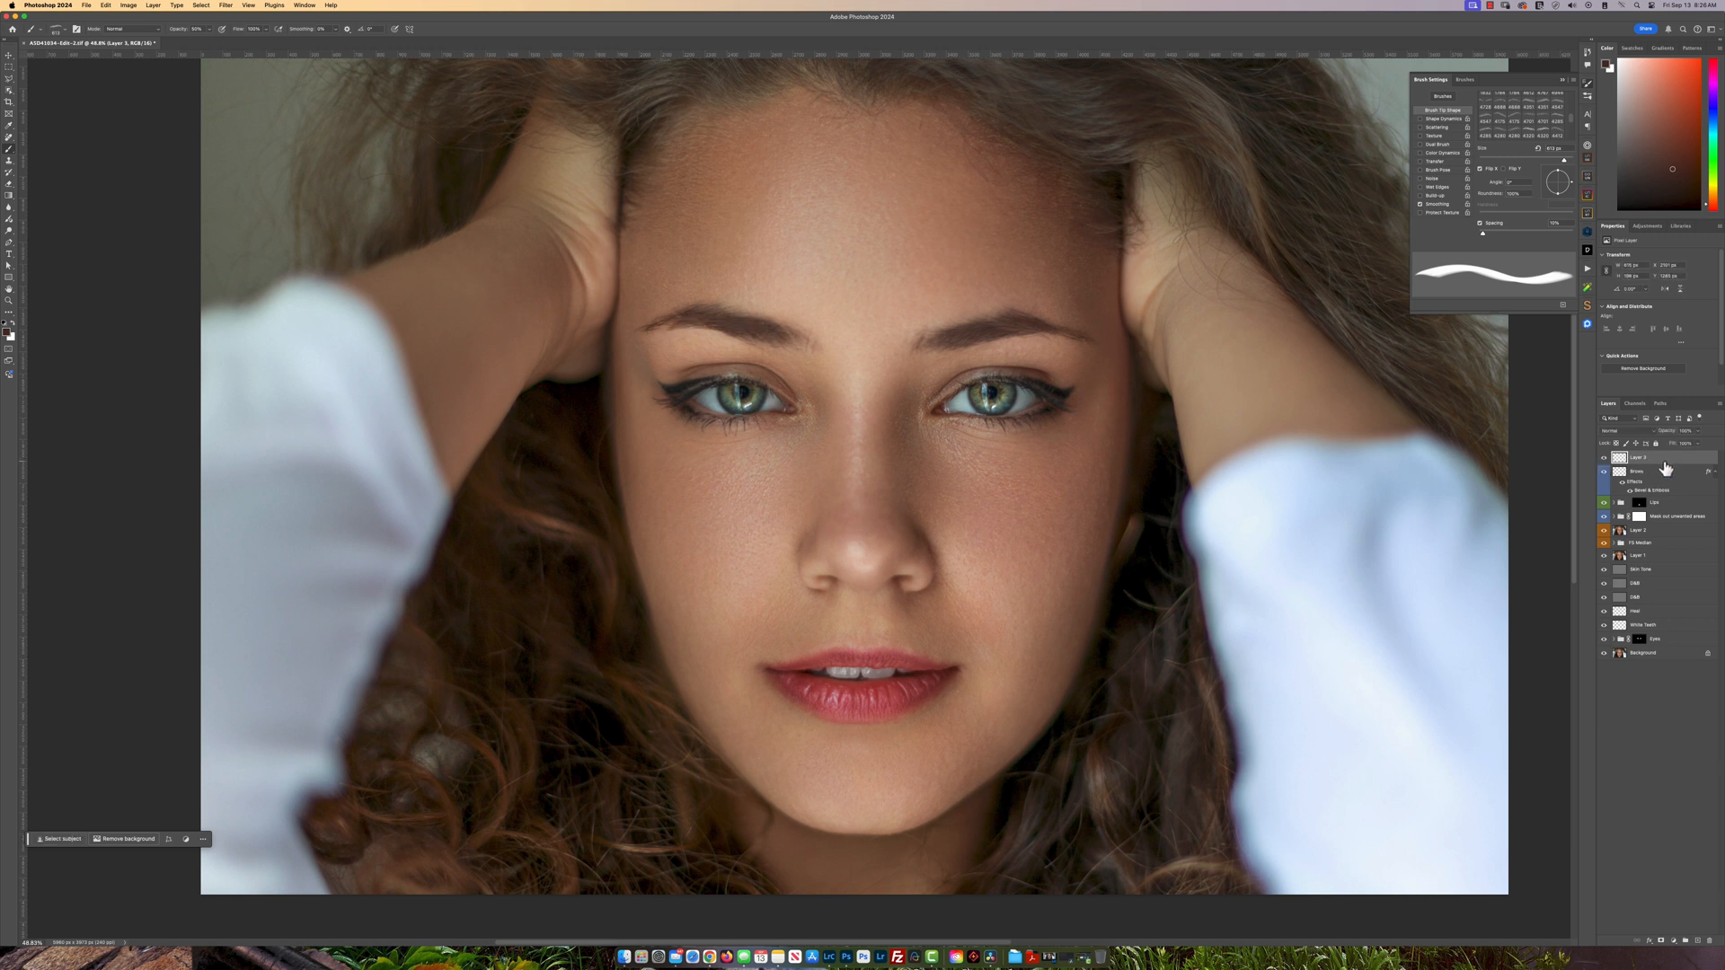
- Free-transform the stamped brow on Layer 3, enlarging it to span the full eyebrow on the photo's left
key(super+t)
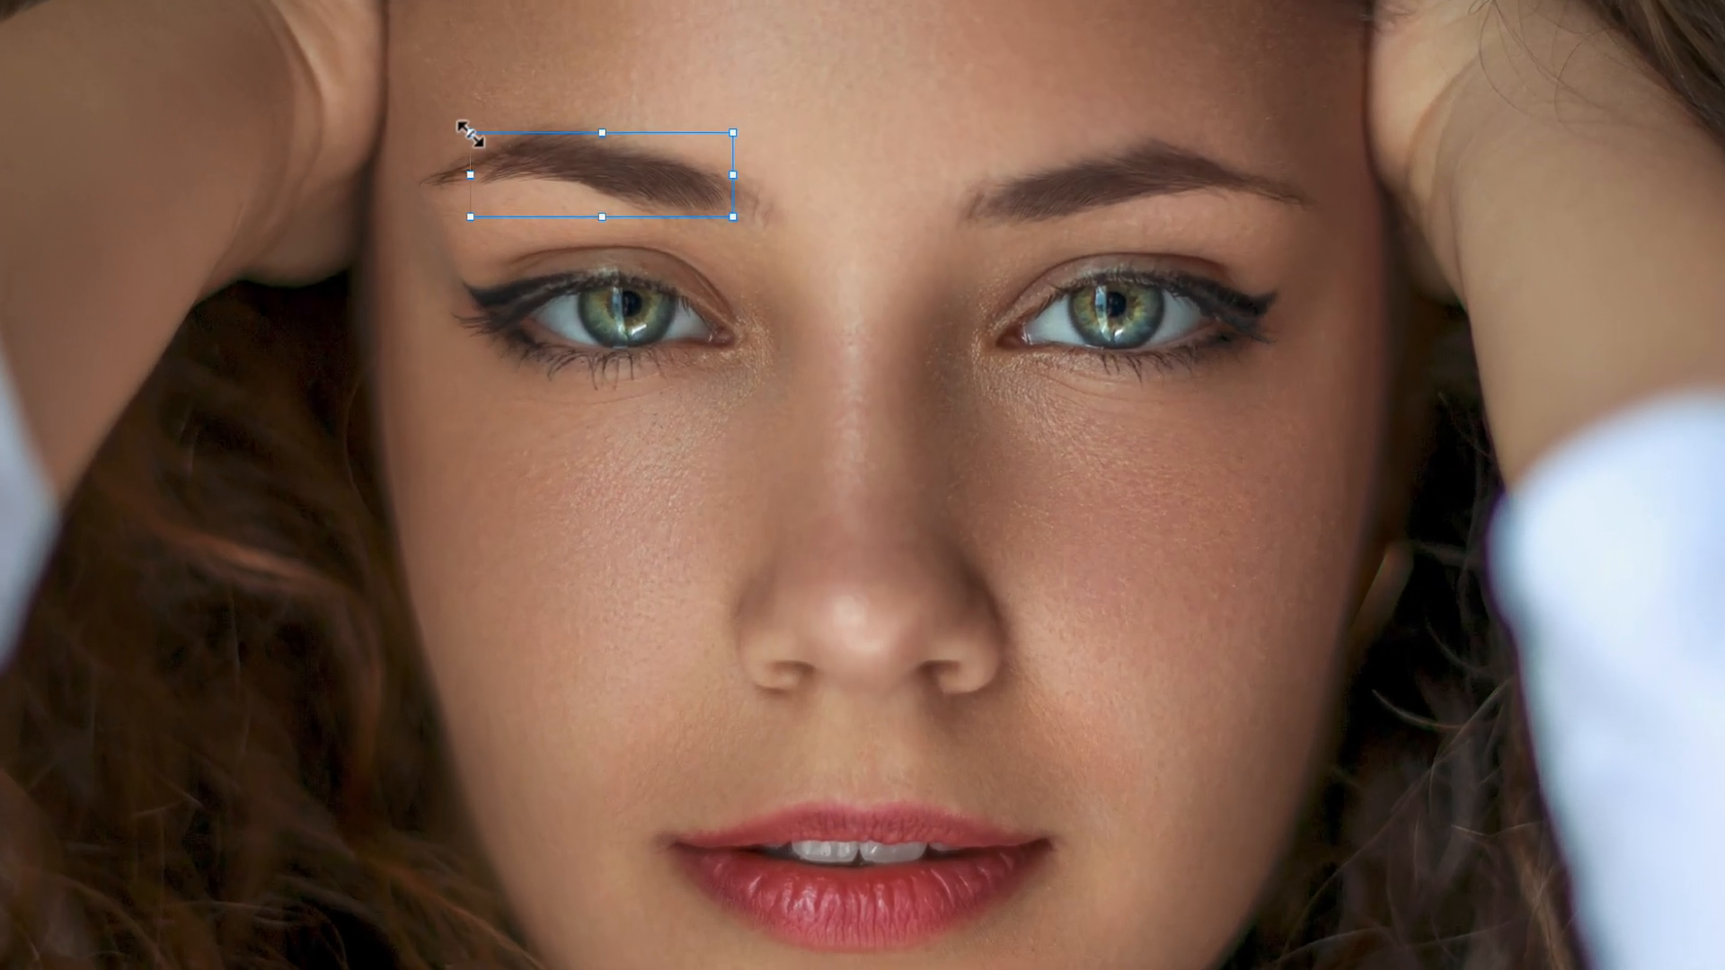
drag(663, 305, 645, 300)
drag(429, 124, 425, 121)
drag(733, 219, 756, 225)
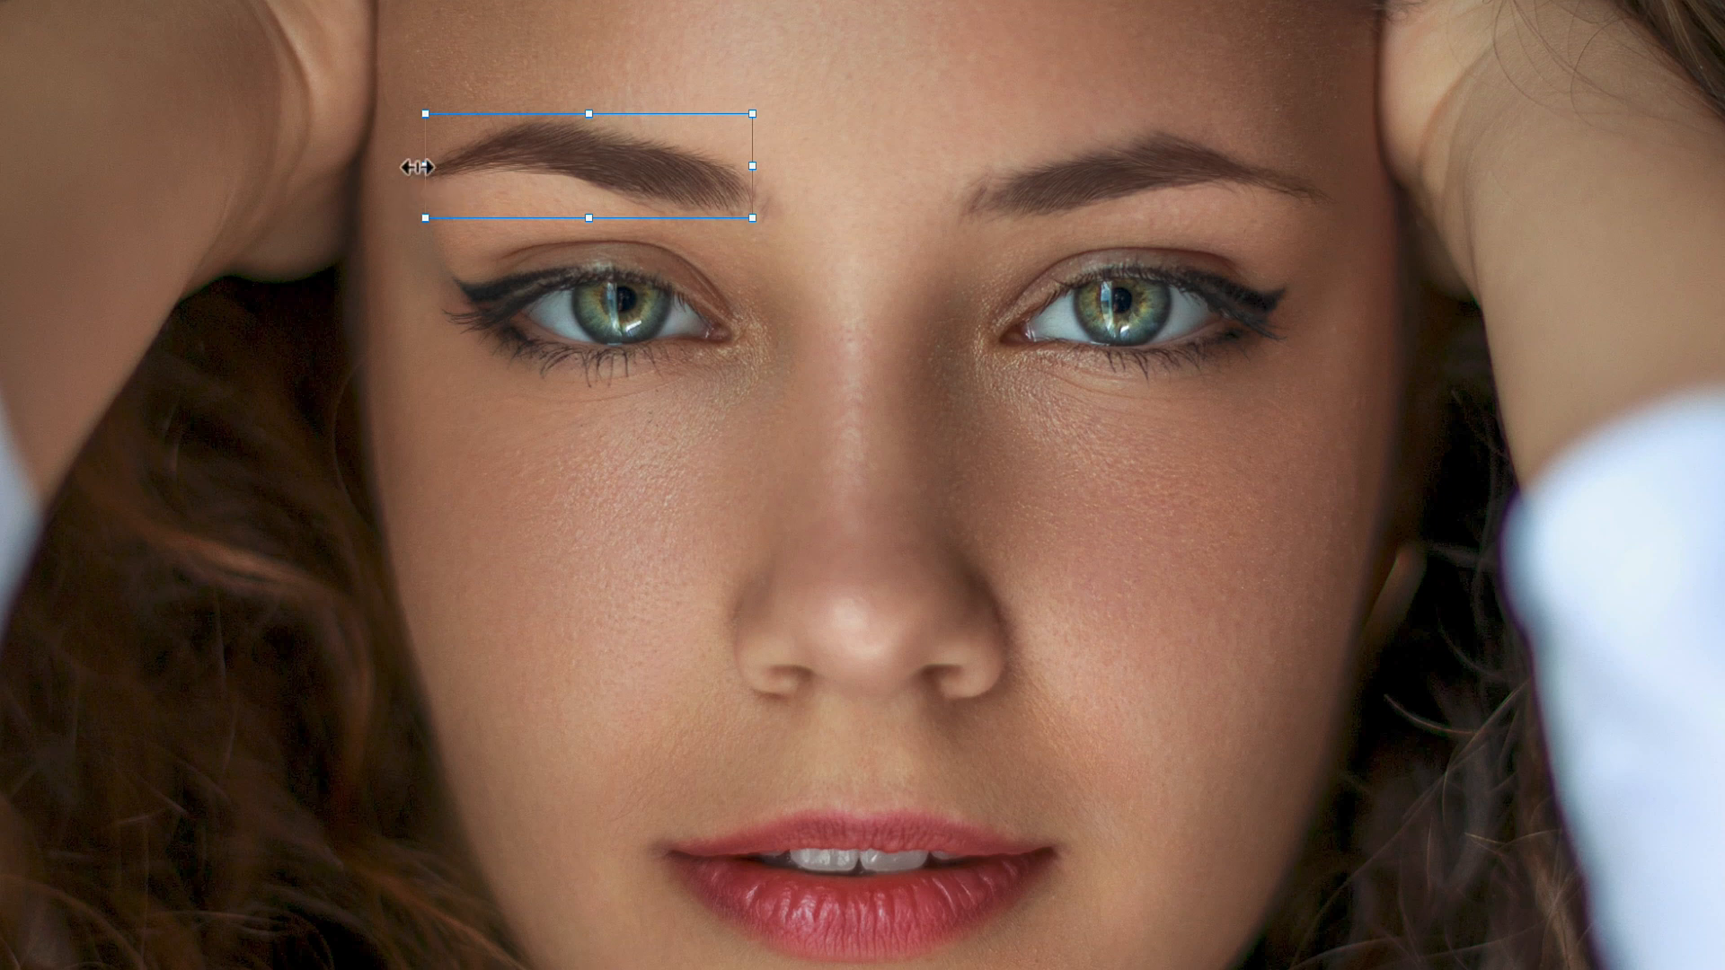
drag(422, 113, 413, 114)
- Warp the enlarged brow on Layer 3 to follow the natural eyebrow's shape and apply the transformation
key(alt+e)
key(a)
key(w)
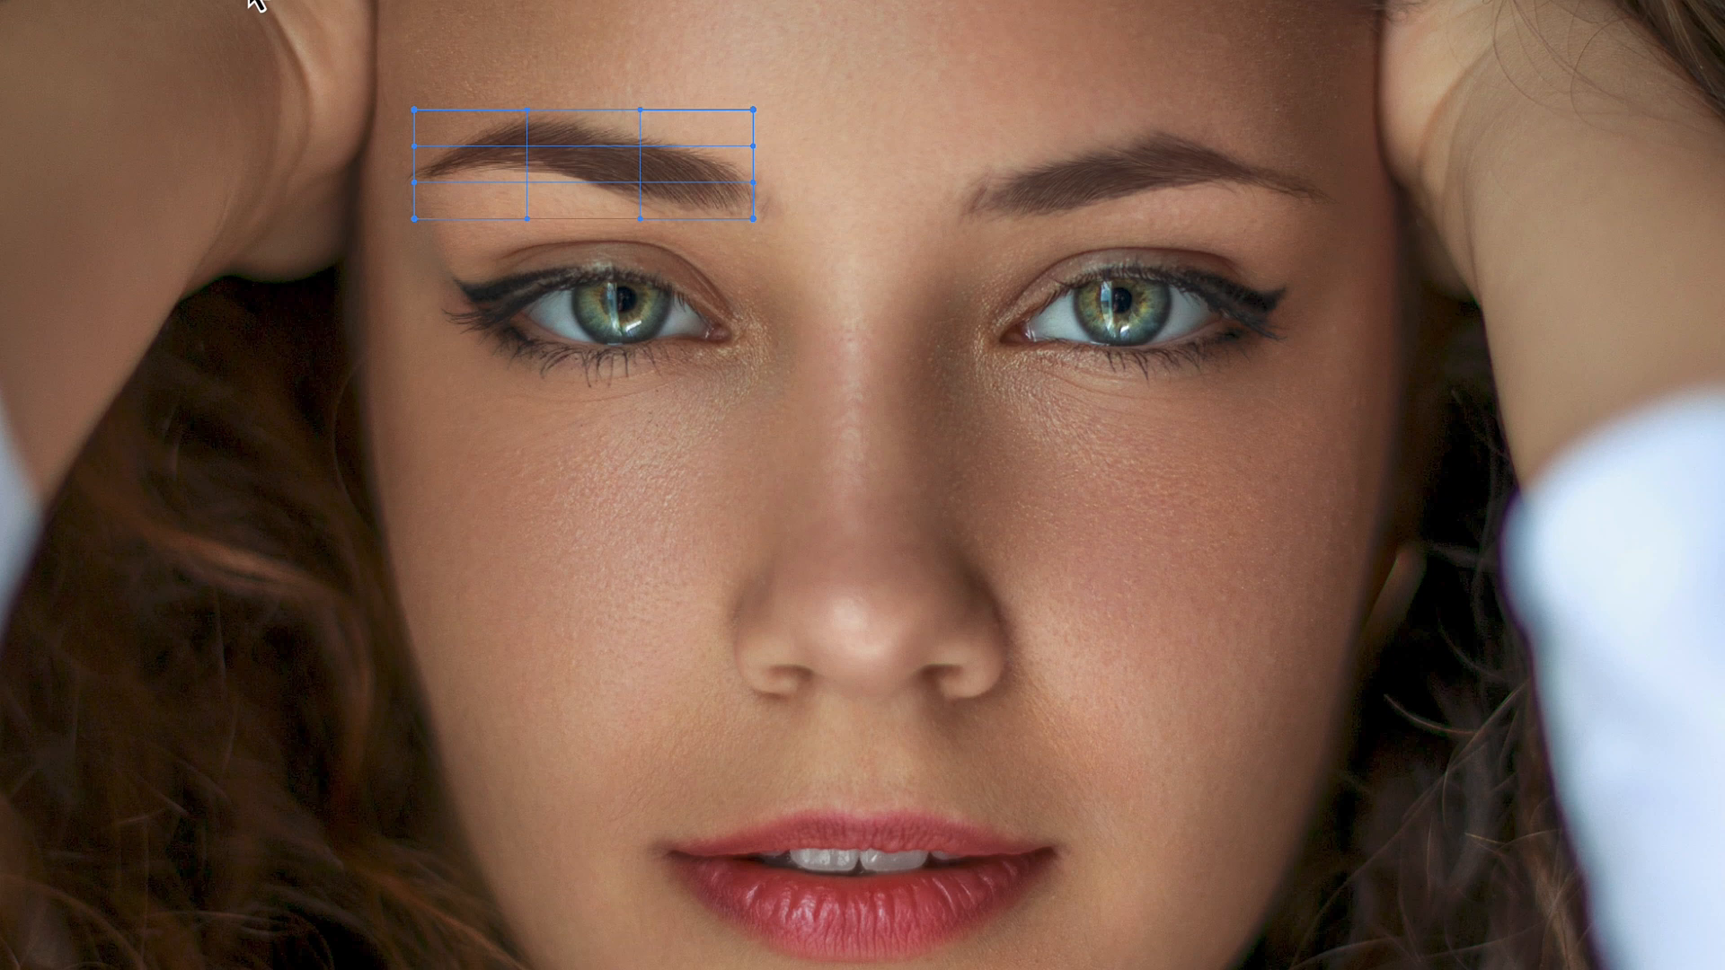
drag(469, 175, 465, 174)
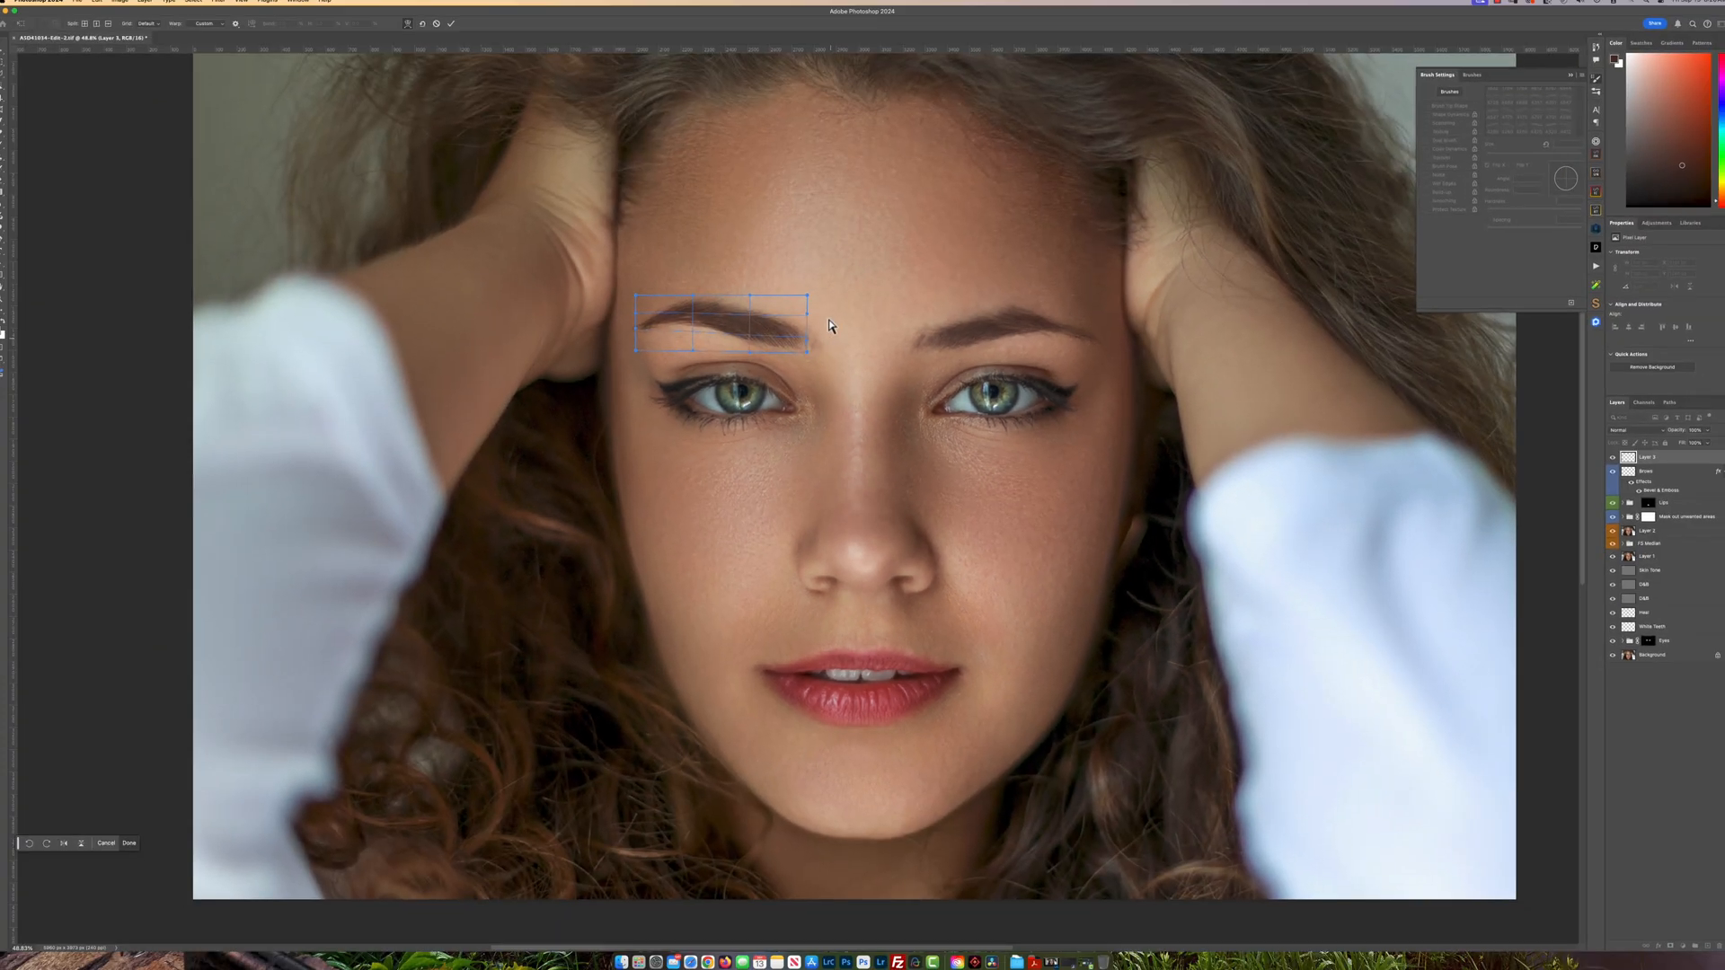
key(Return)
key(b)
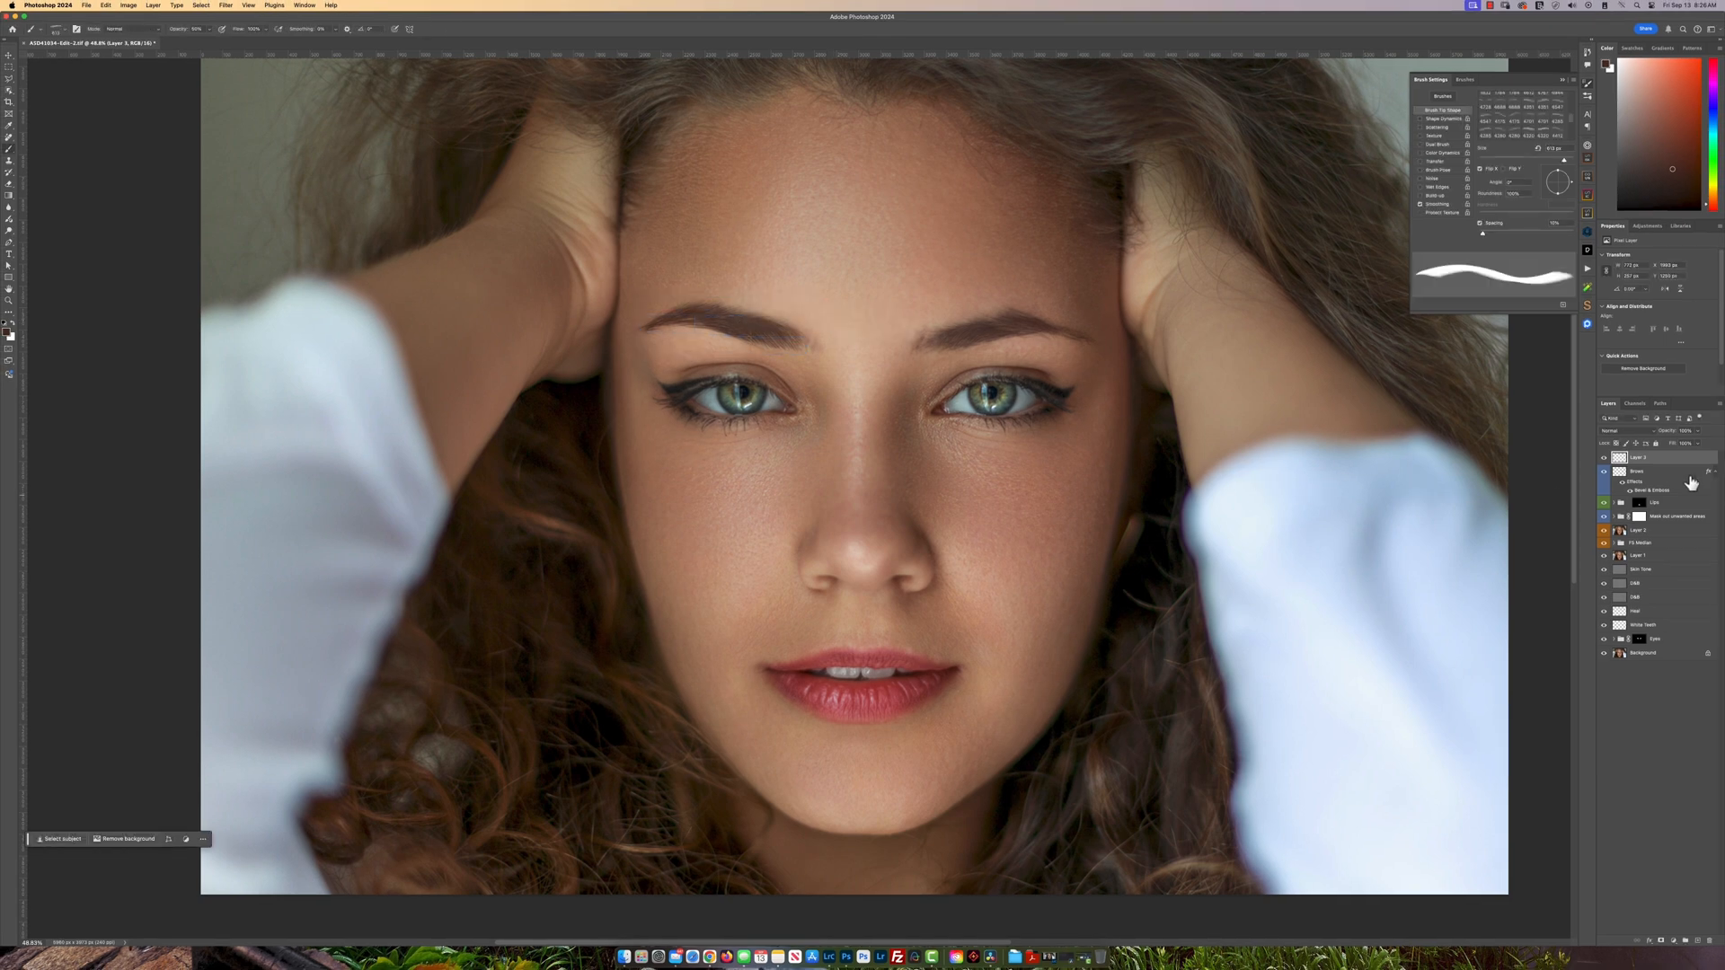
- Free-transform the brow on the Brows layer, enlarging it to span the full eyebrow on the photo's right
click(1619, 473)
key(super+t)
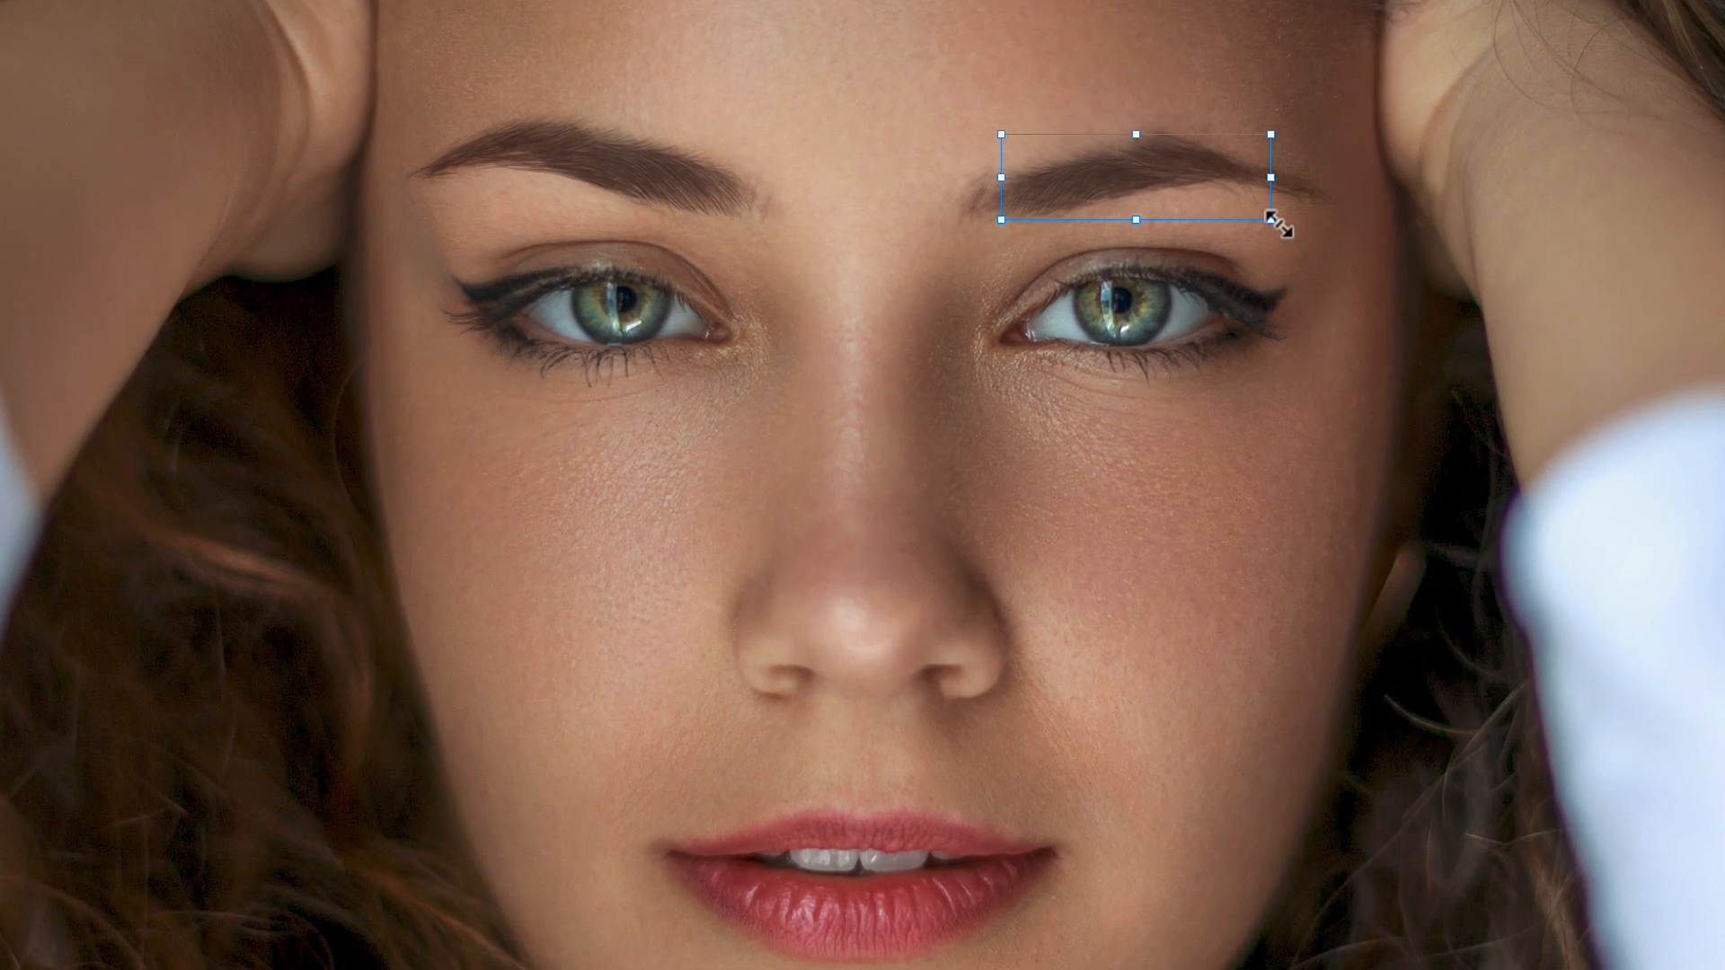
drag(1067, 352, 1091, 351)
drag(1321, 239, 1314, 234)
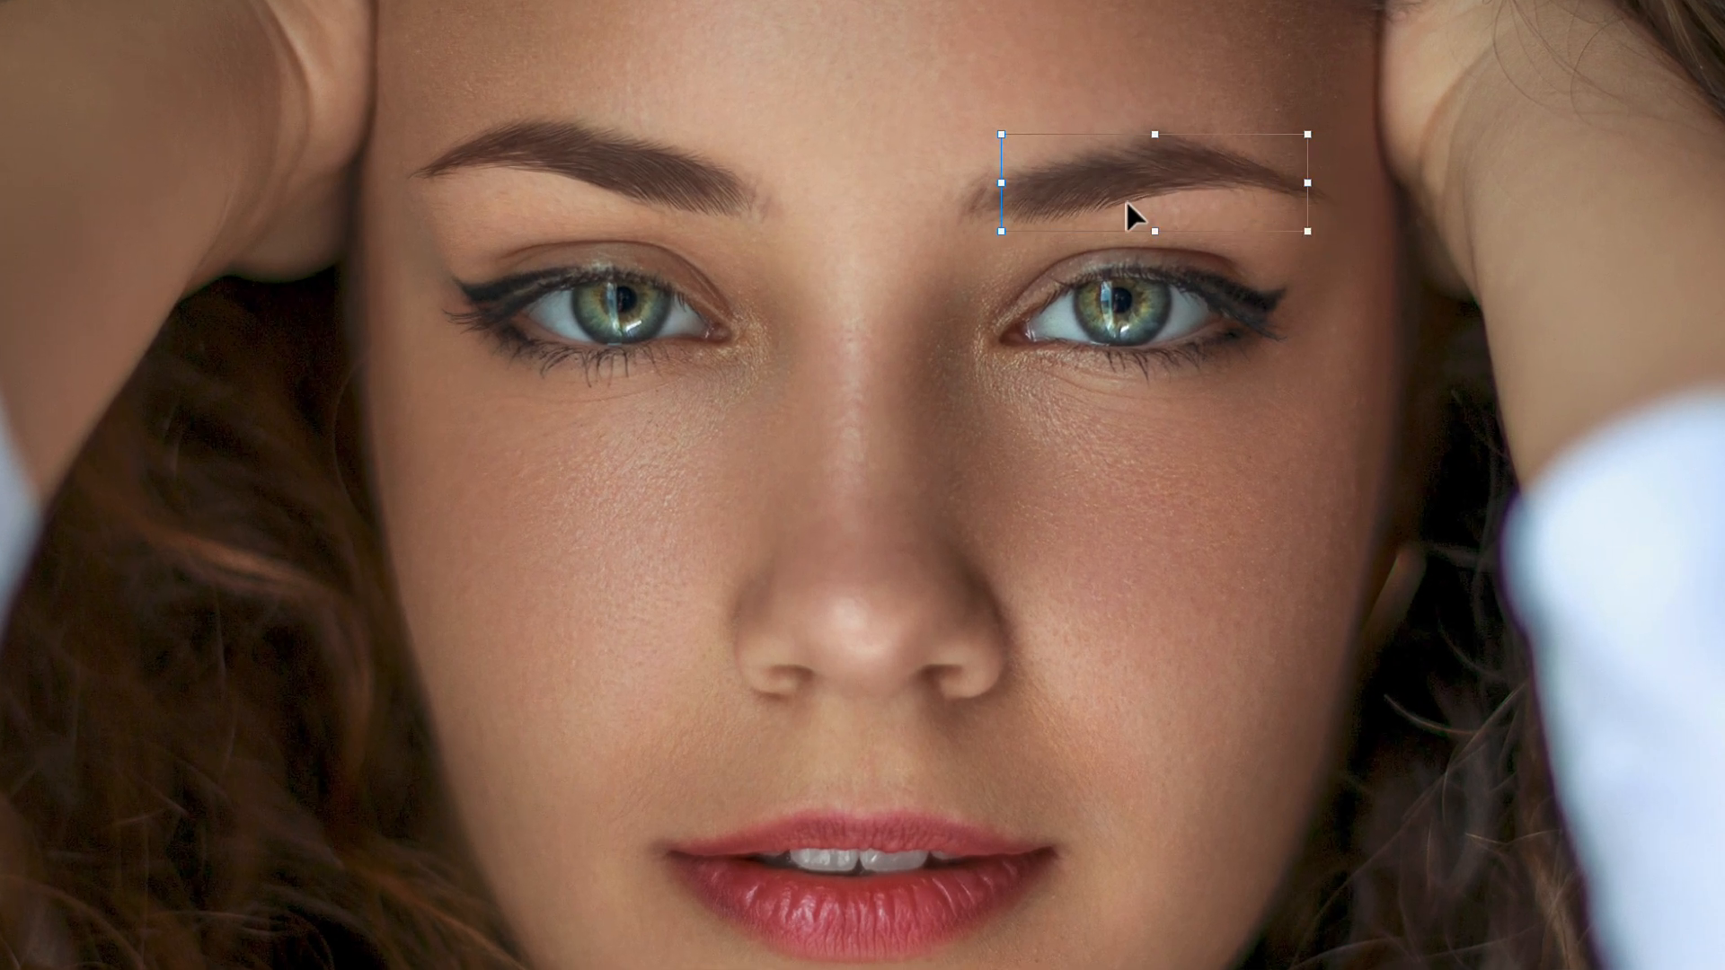
drag(1001, 134, 963, 124)
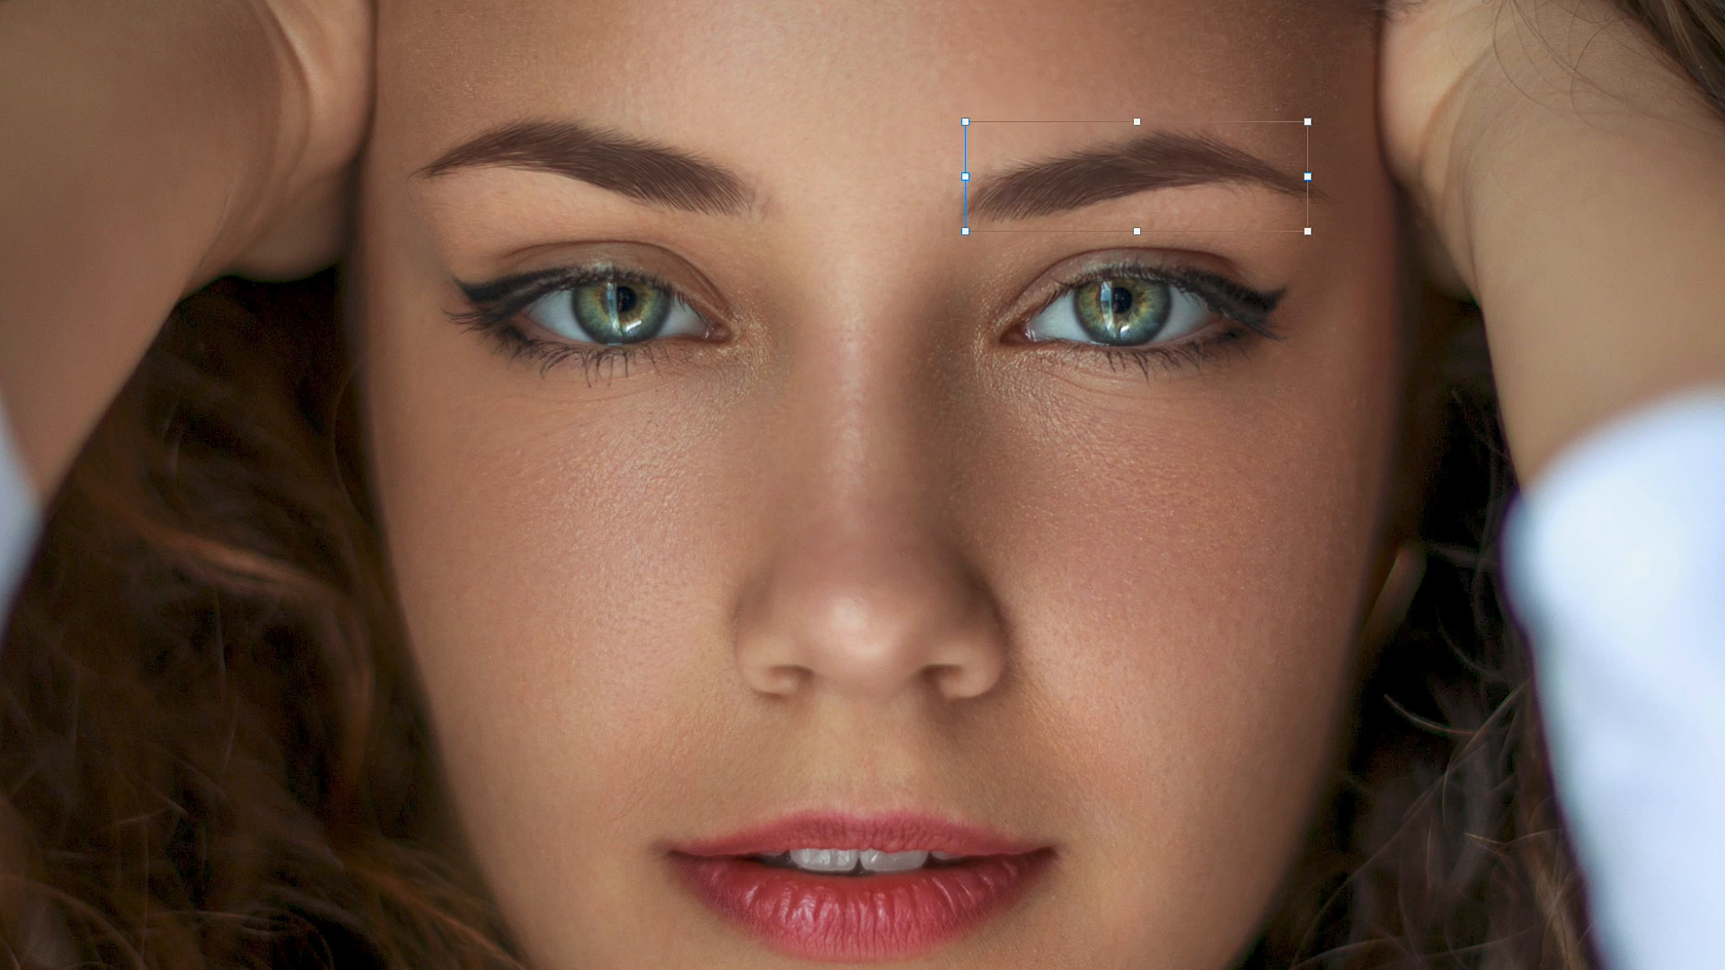
- Warp the enlarged brow on the Brows layer to fit the natural eyebrow and apply the transformation
click(640, 2)
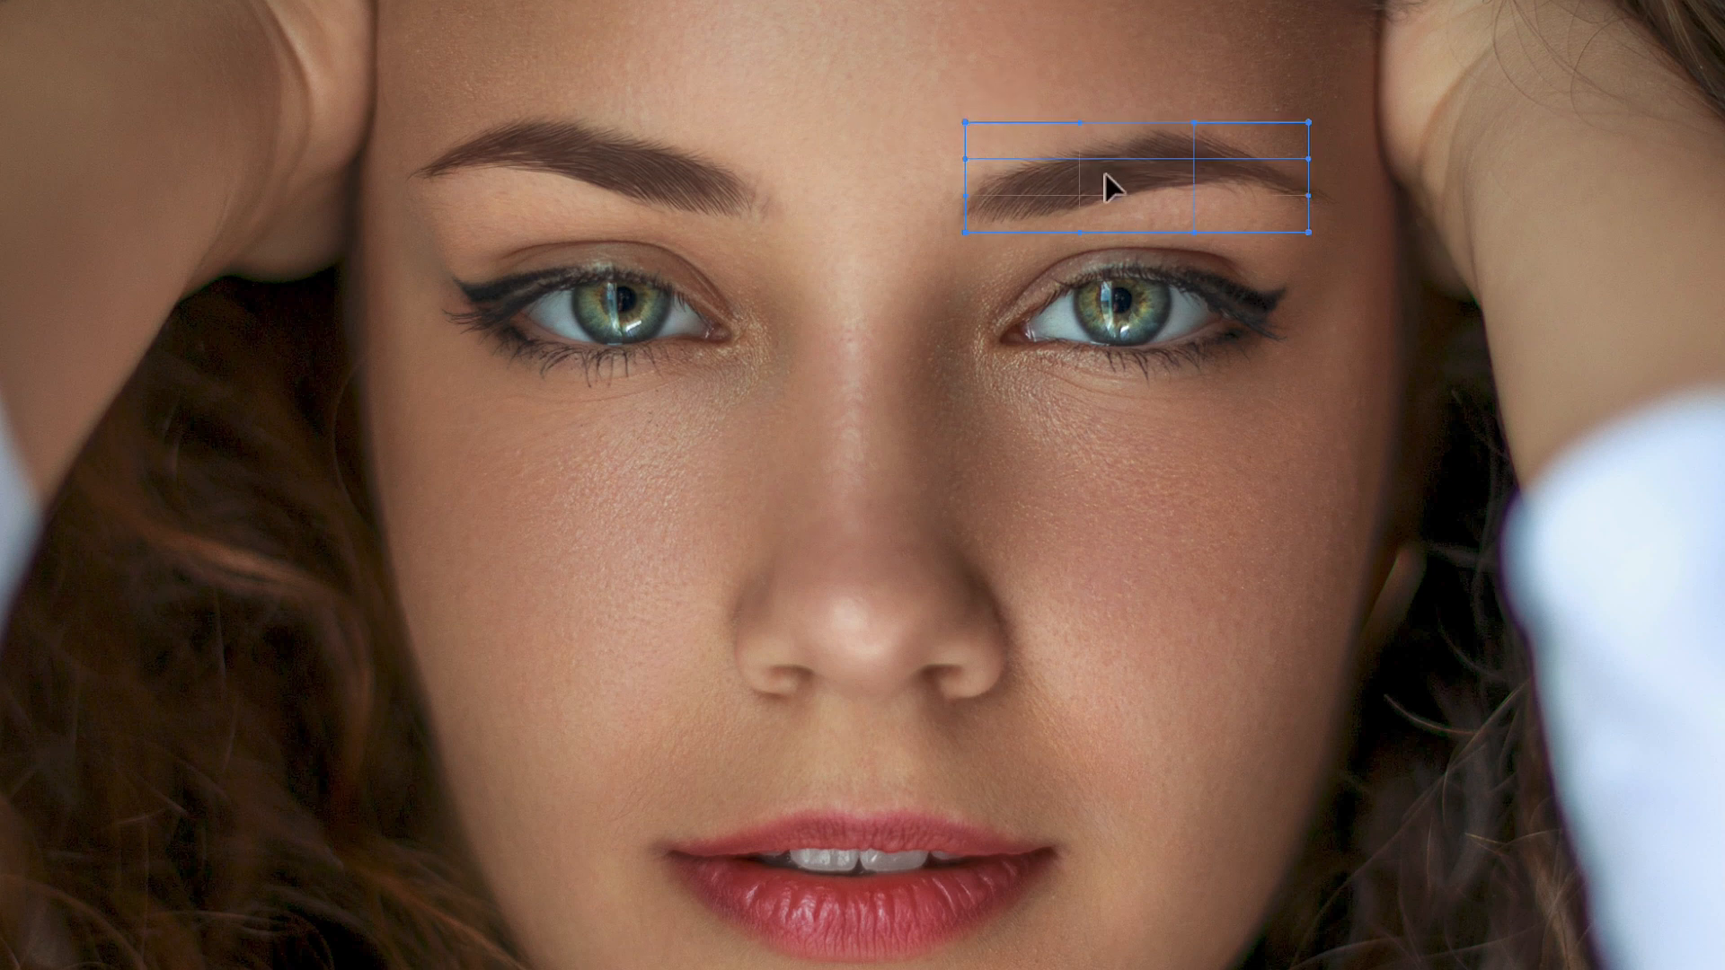
drag(1247, 214, 1244, 216)
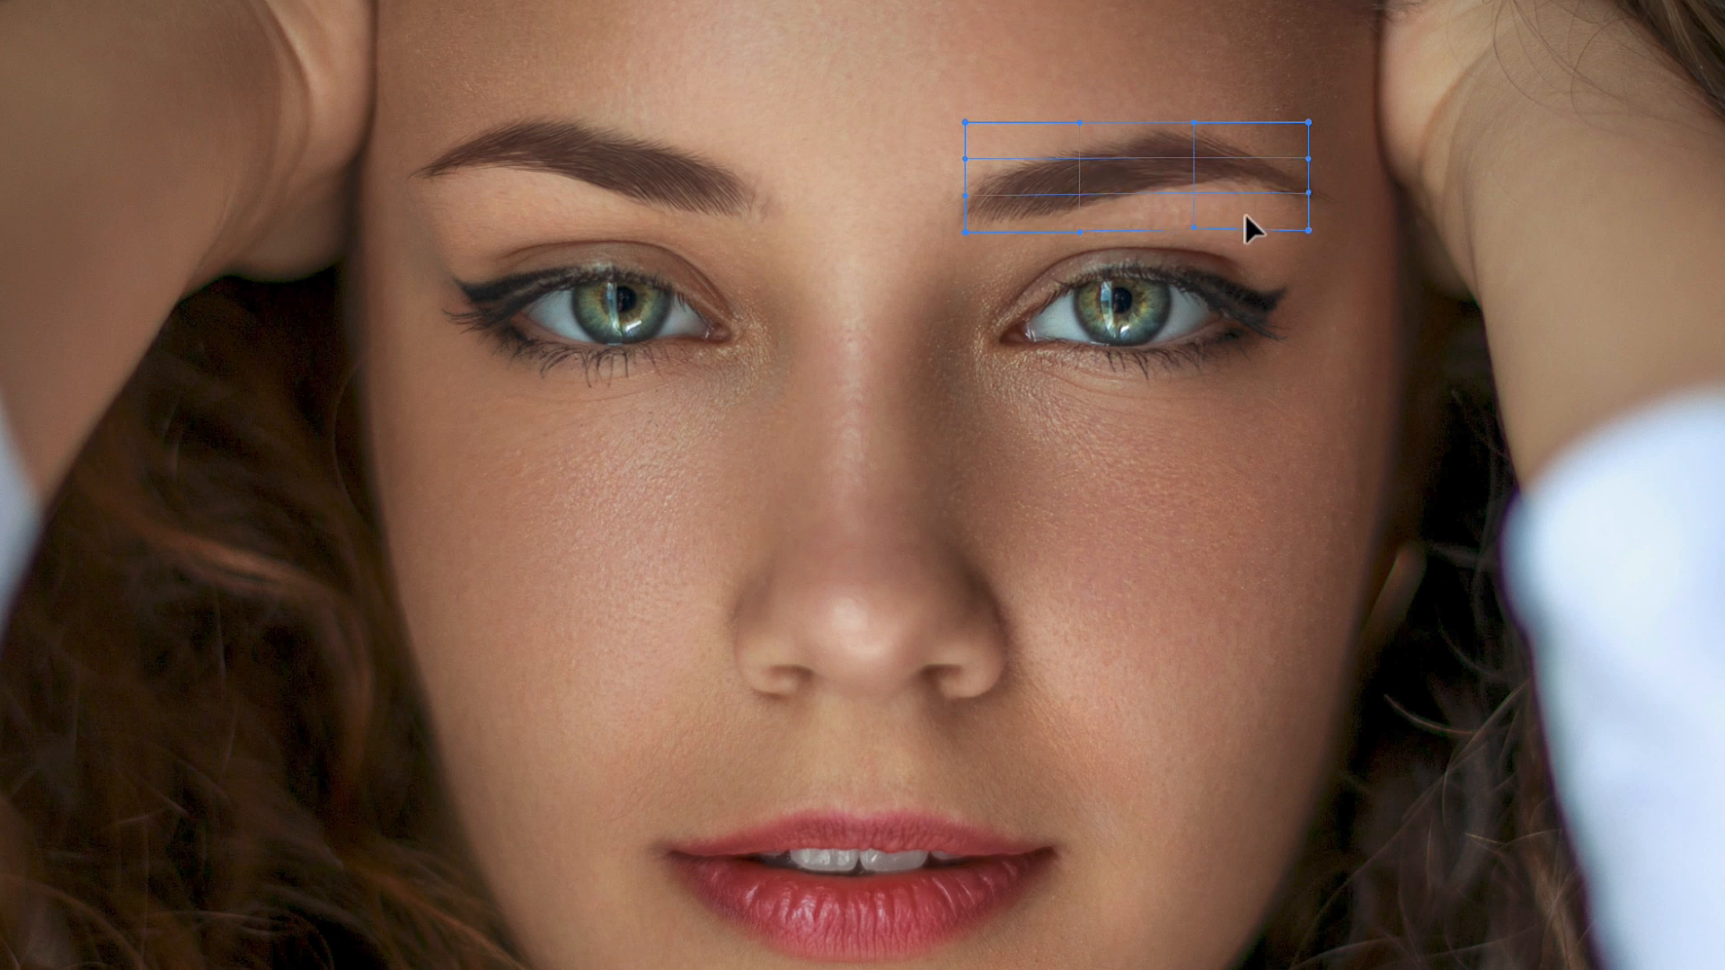
key(Return)
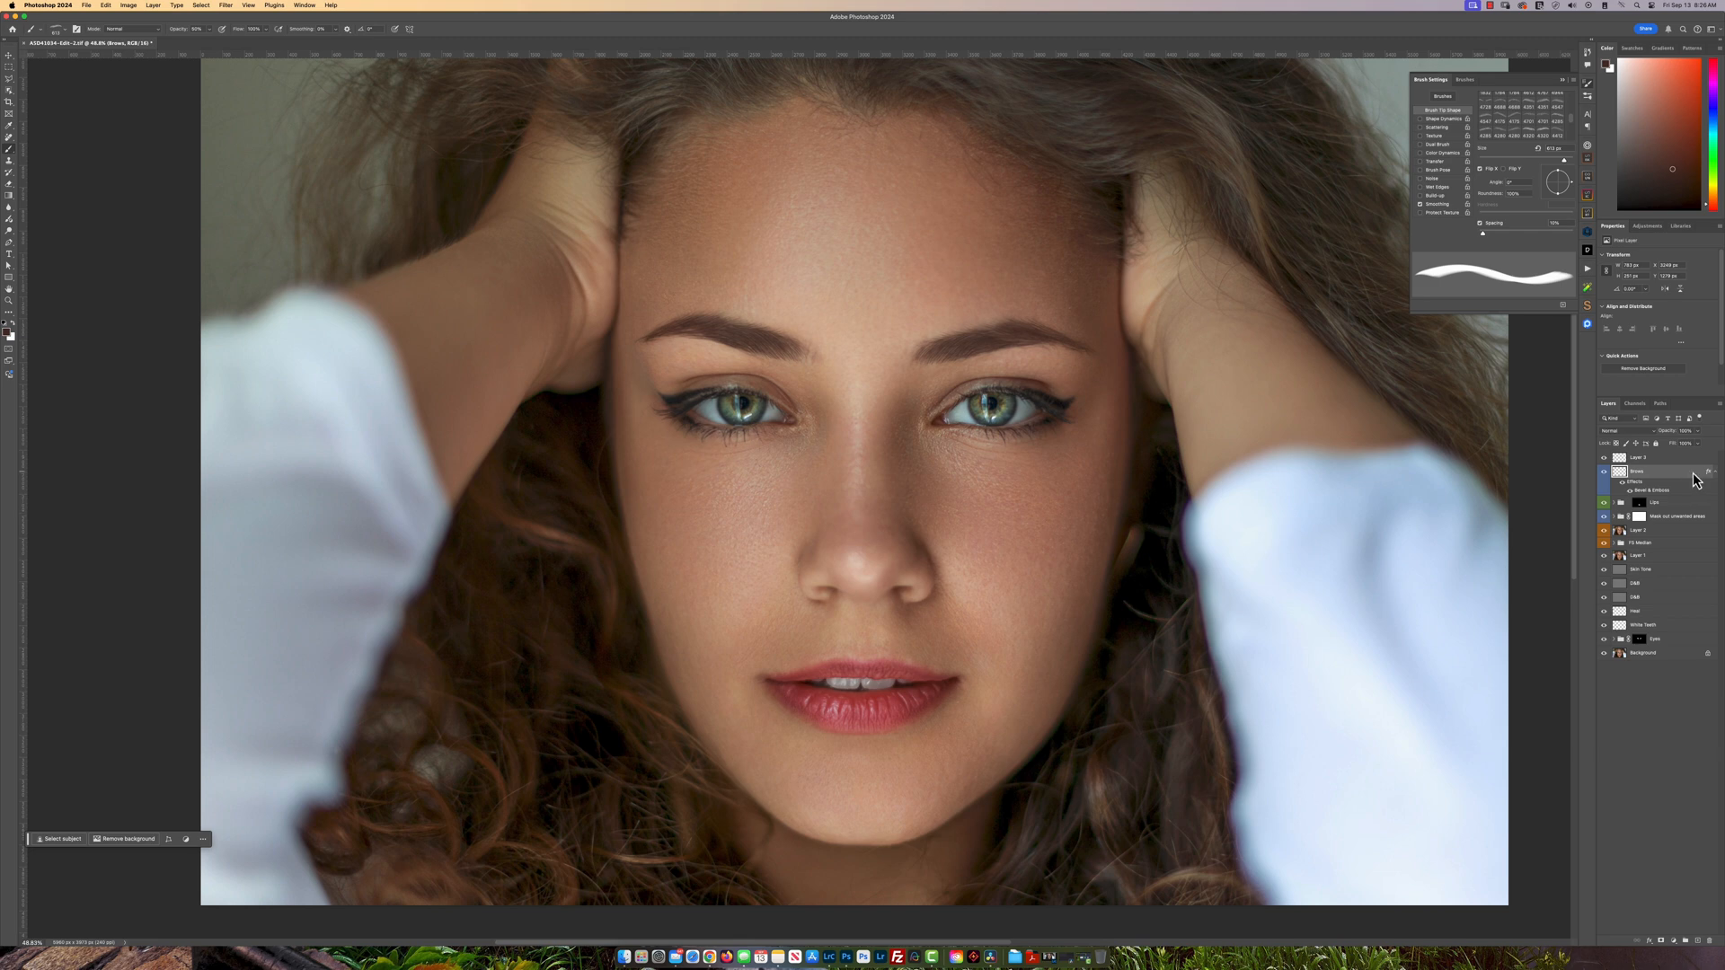
- In the Brows layer's Blend If settings, raise and split the Underlying Layer's black slider to blend the brow with the skin
double_click(1693, 474)
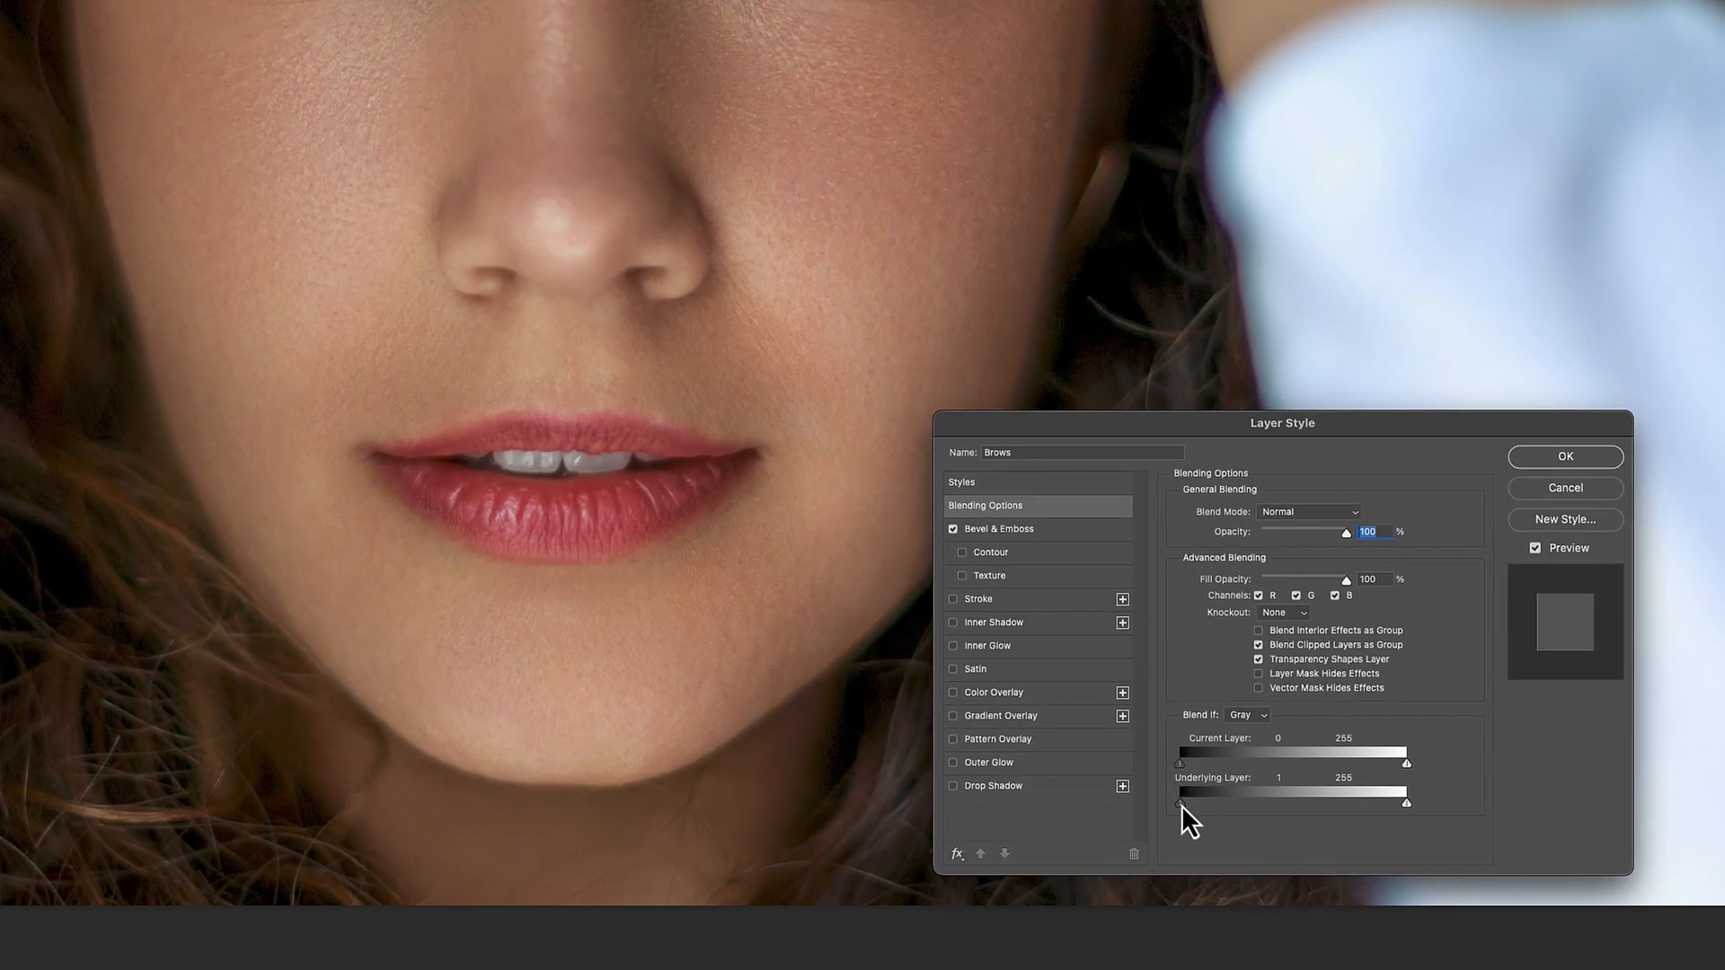
drag(1171, 855, 1198, 852)
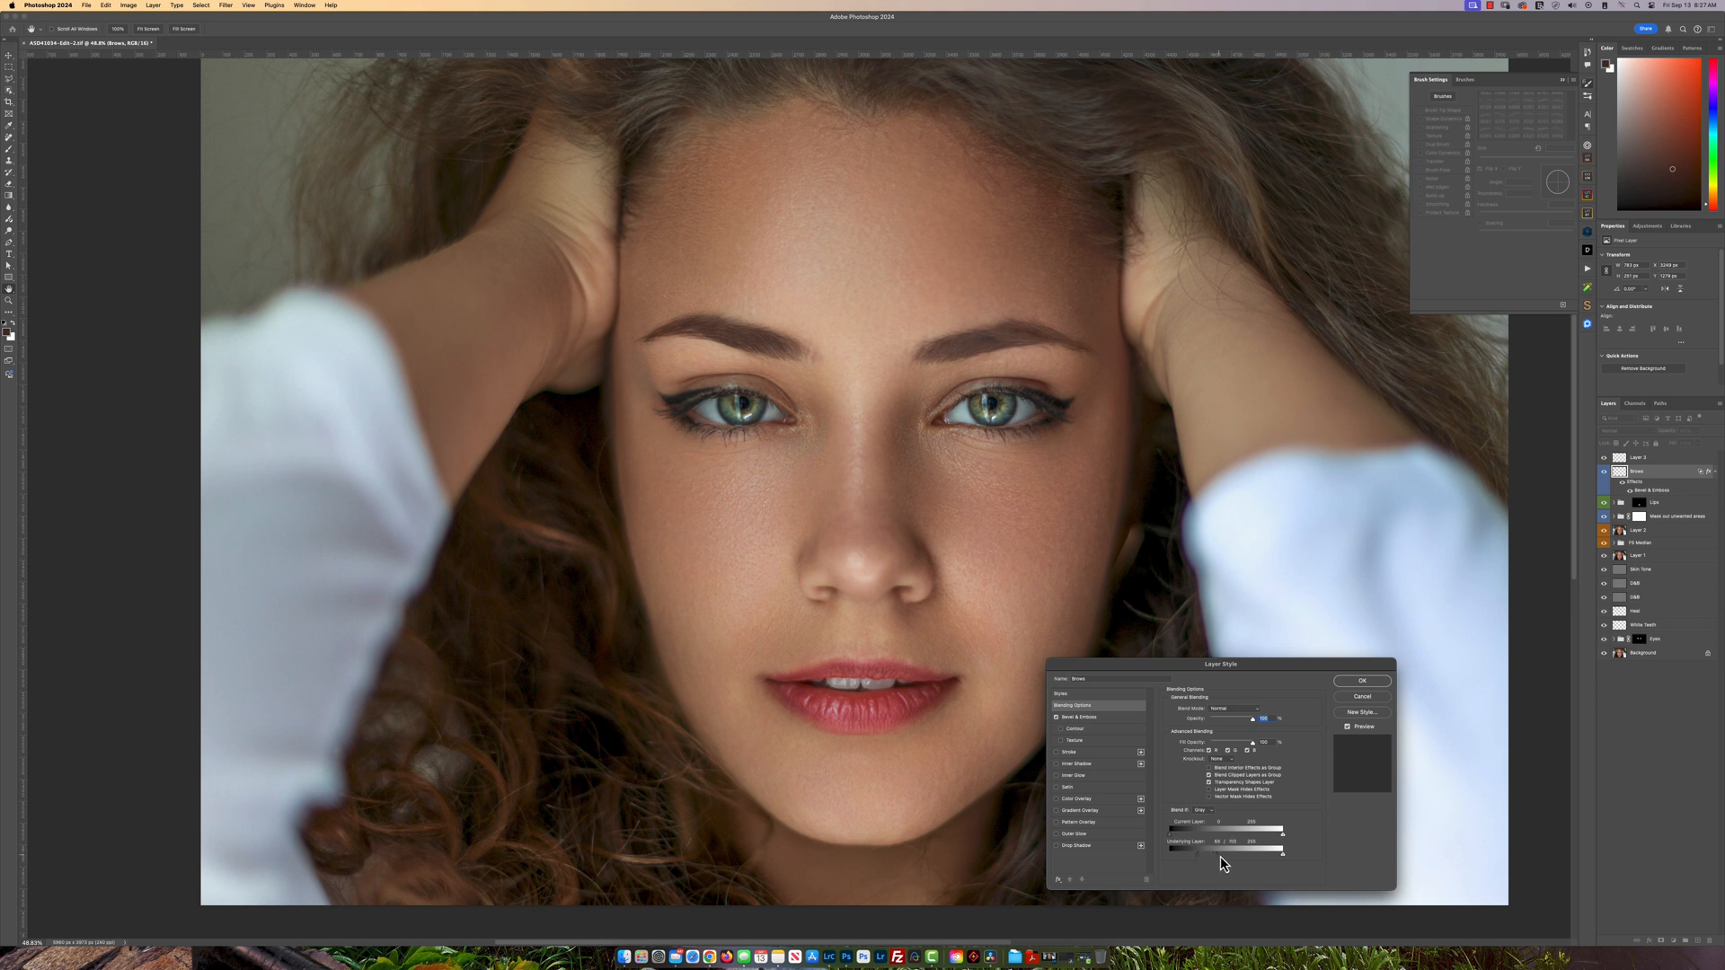
drag(1229, 858, 1236, 853)
click(1363, 680)
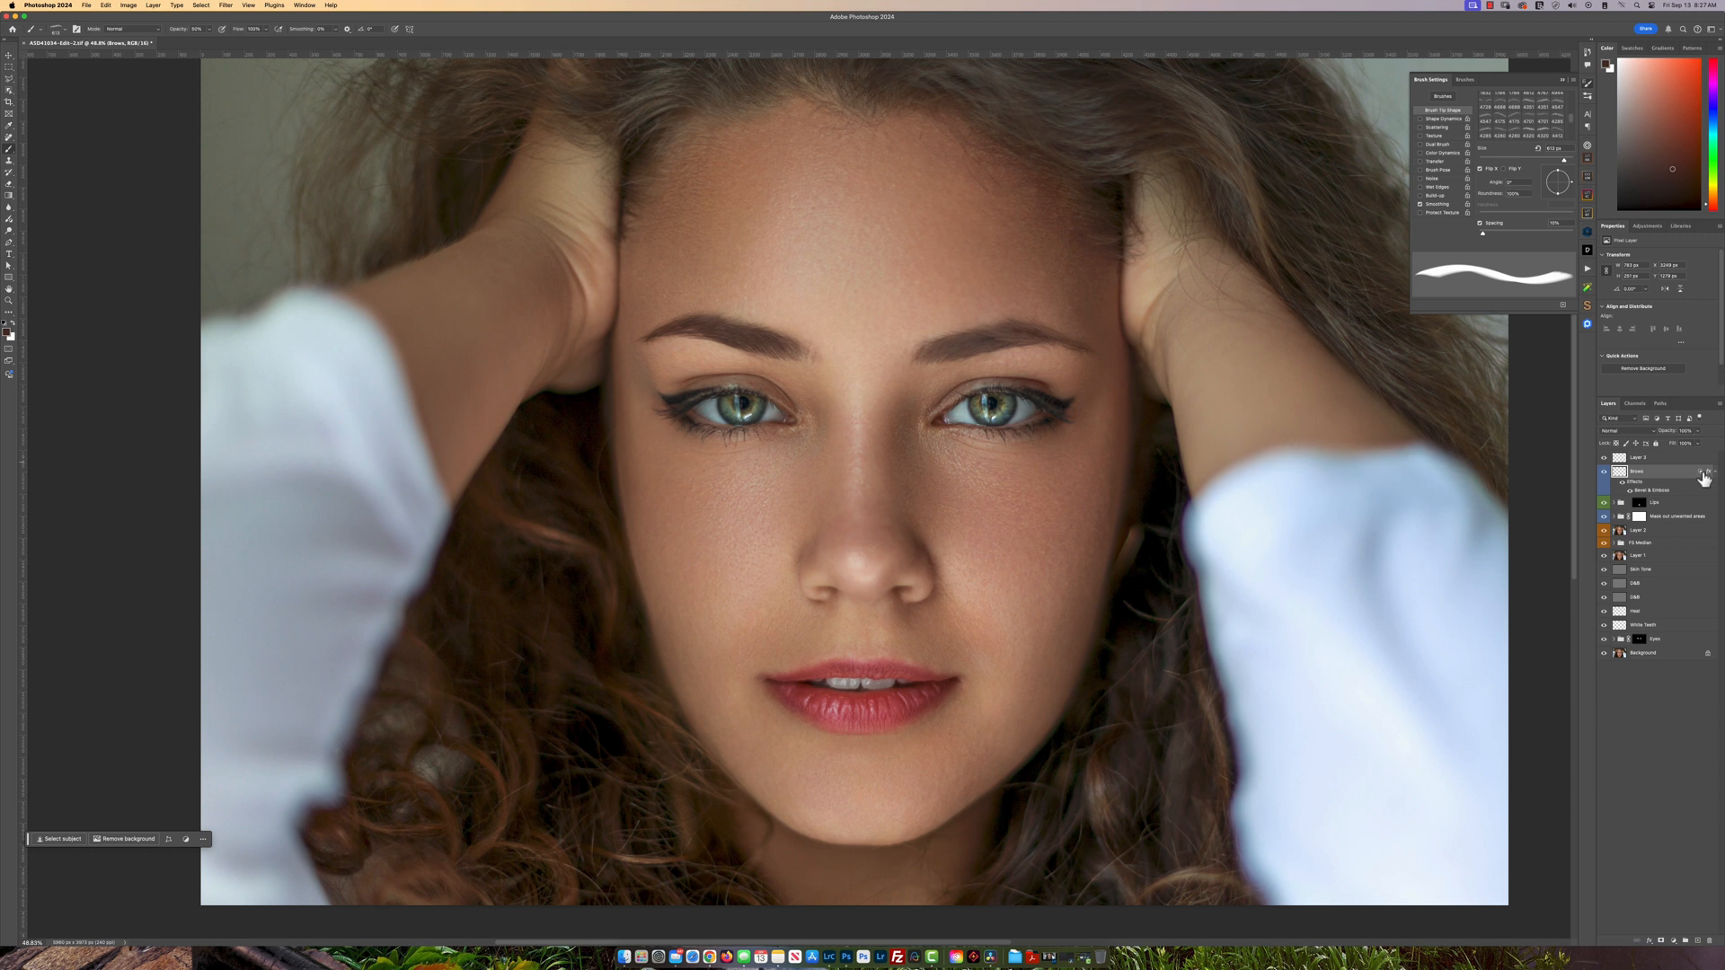
- Copy the Brows layer's style and blending onto Layer 3, and compare the retouched portrait with the Background layer alone
drag(1706, 479, 1705, 465)
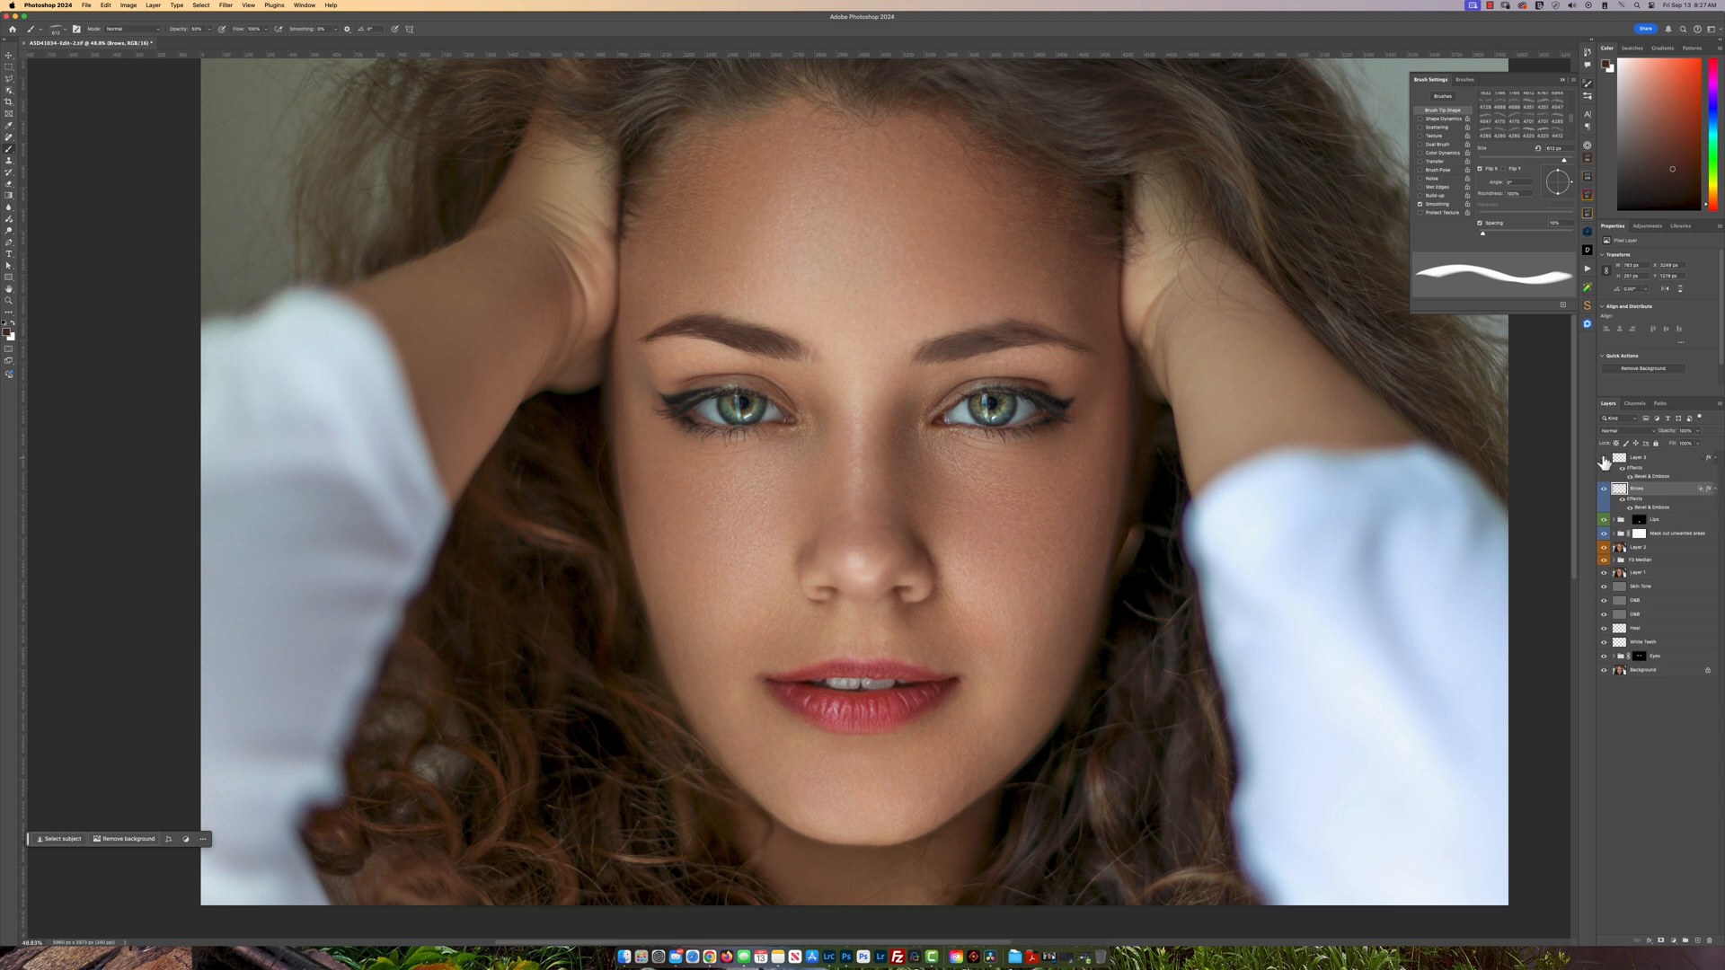
scroll(1044, 395, down, 3)
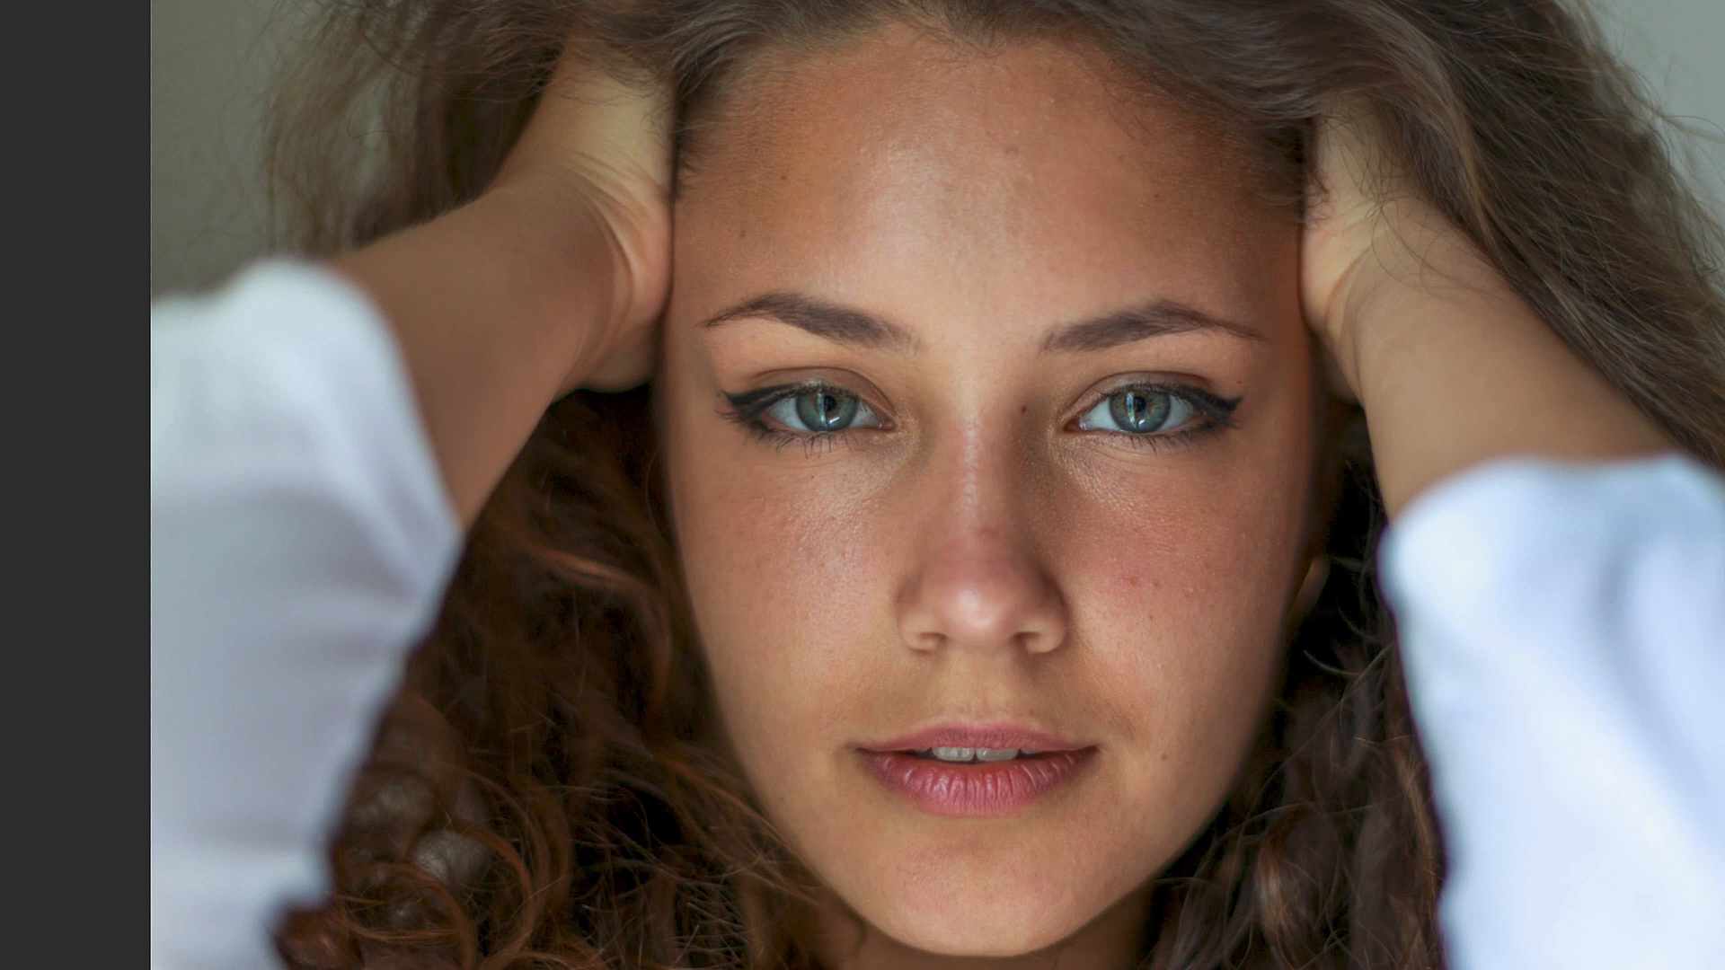
alt+click(1718, 586)
alt+click(1718, 586)
alt+click(1718, 586)
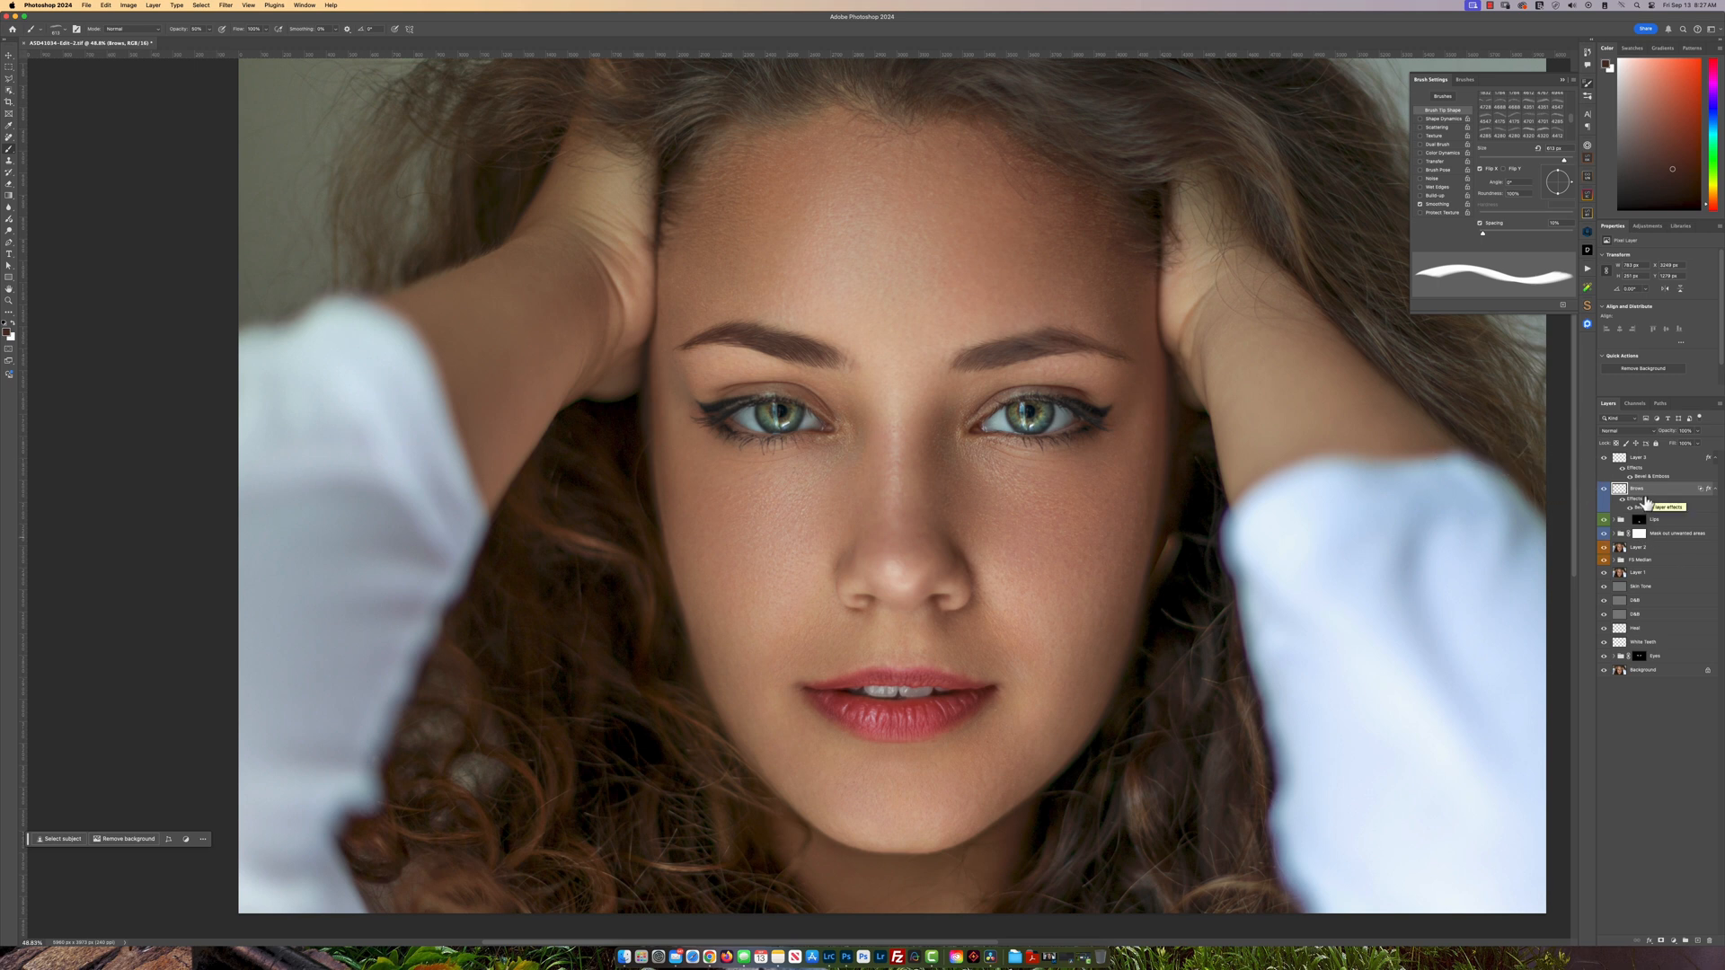
- Stamp all visible layers into a new layer above Layer 3 and leave only Portrait Volumes enabled in the Retouch4me on-device retouch
click(1657, 460)
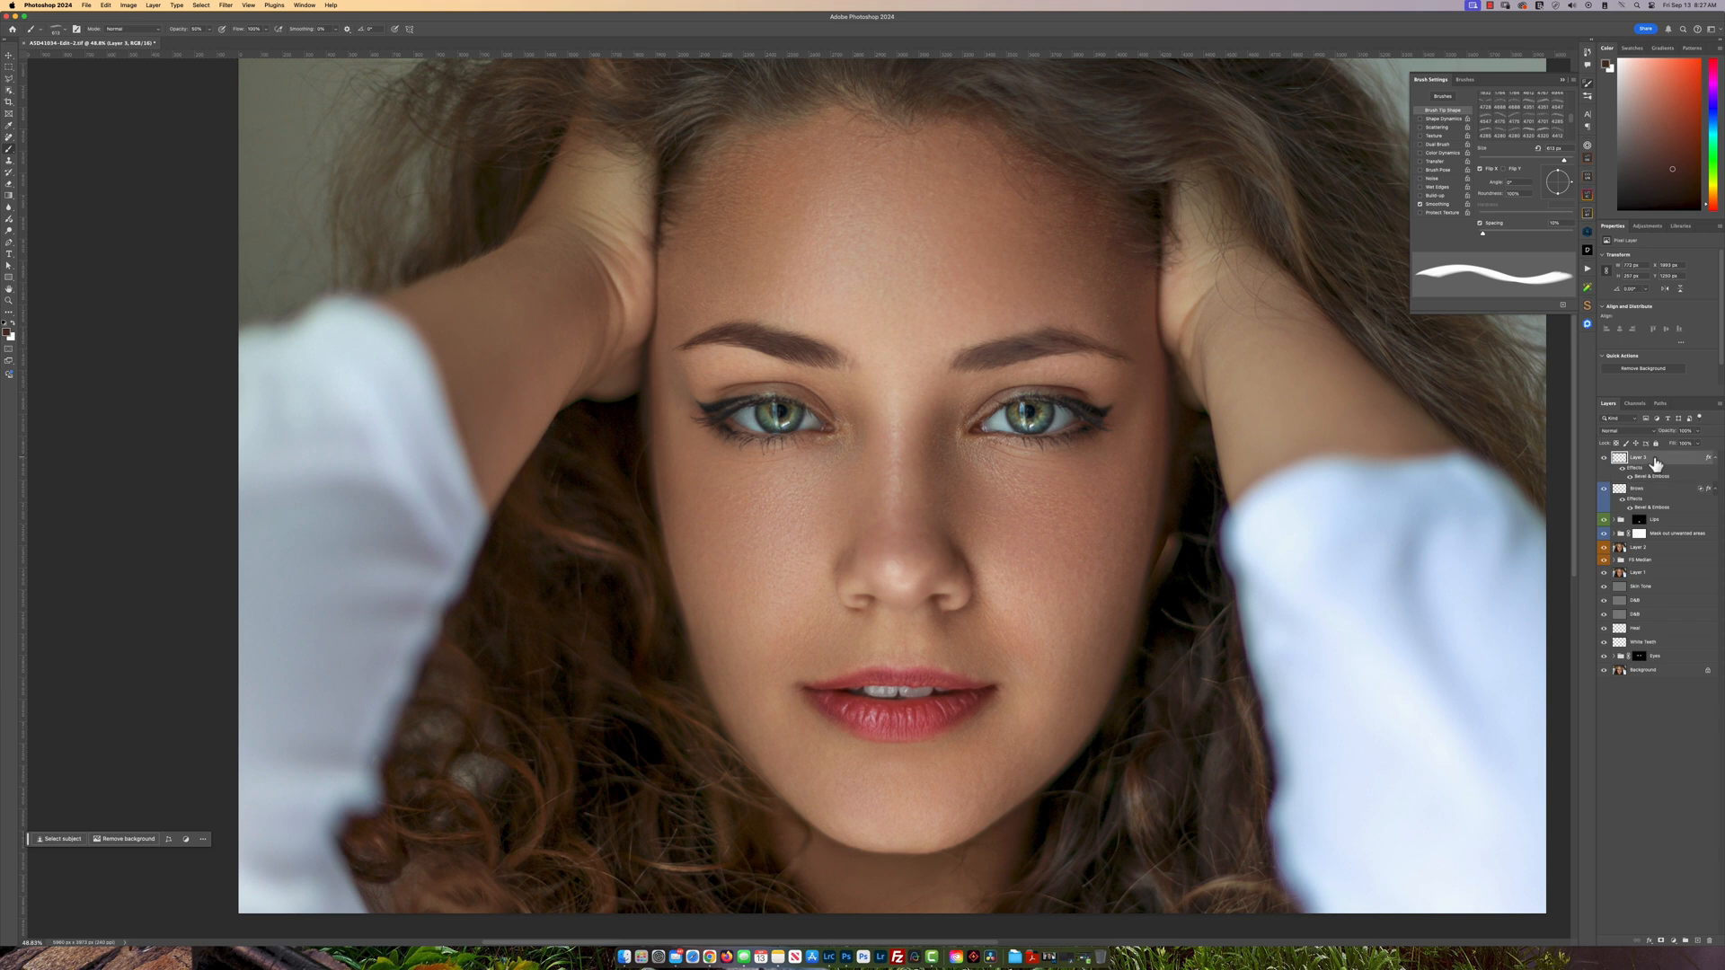
key(super+alt+shift+e)
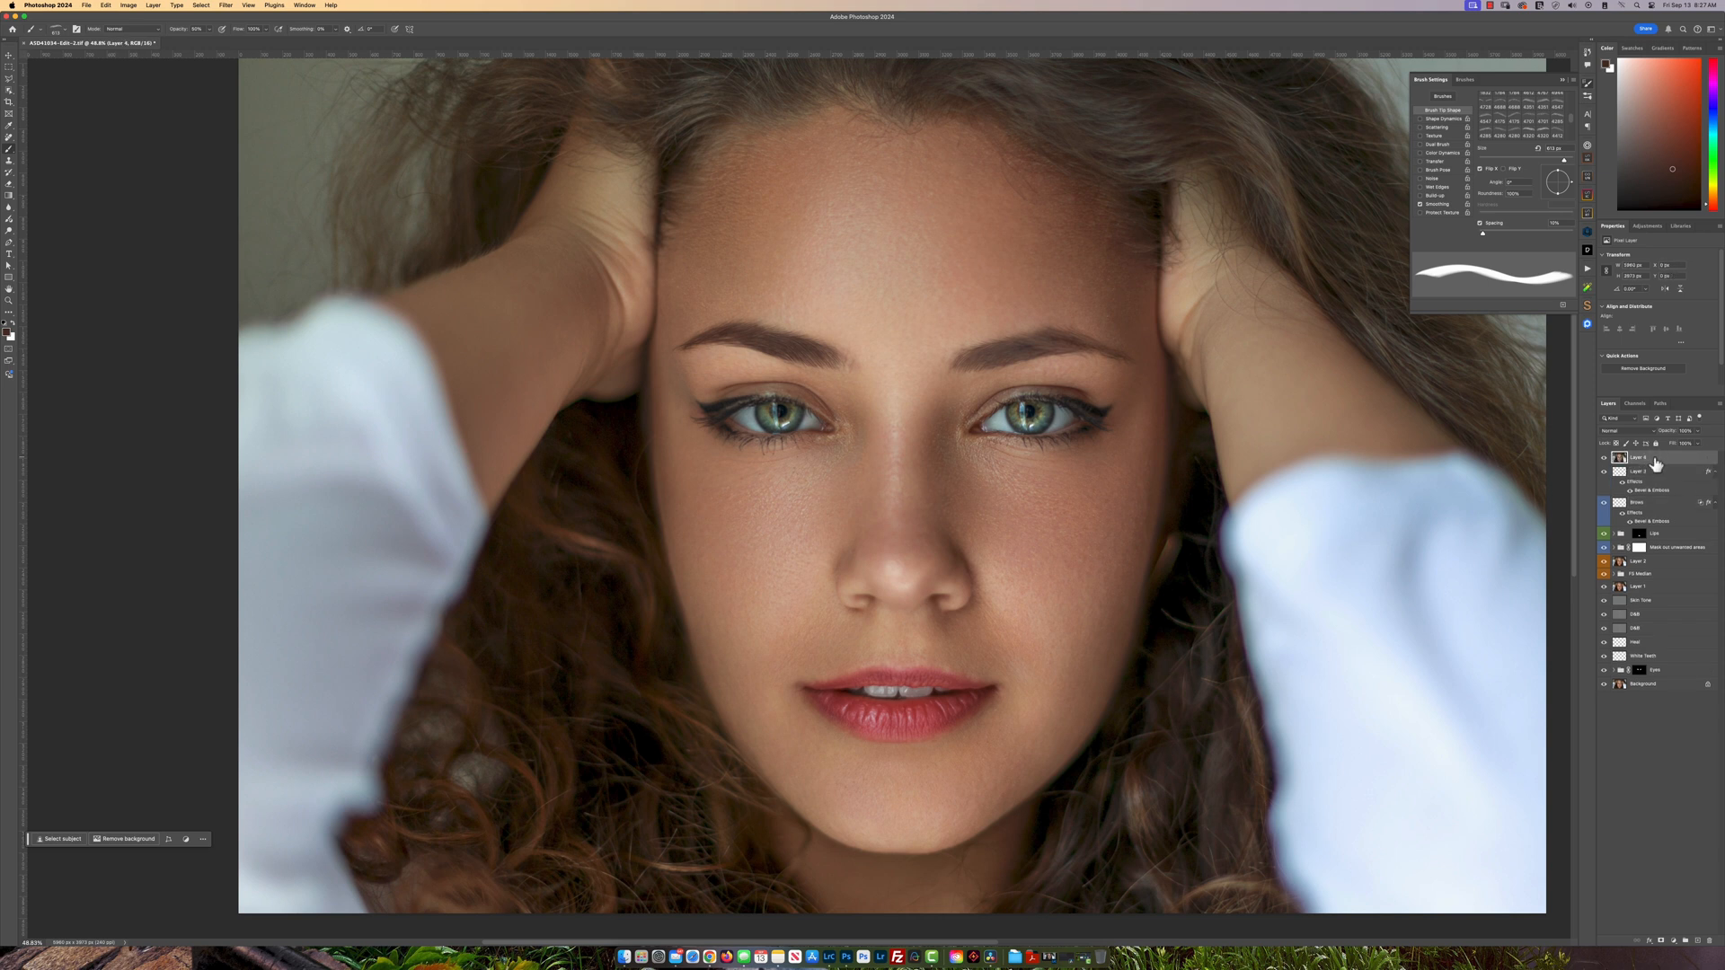
click(1587, 323)
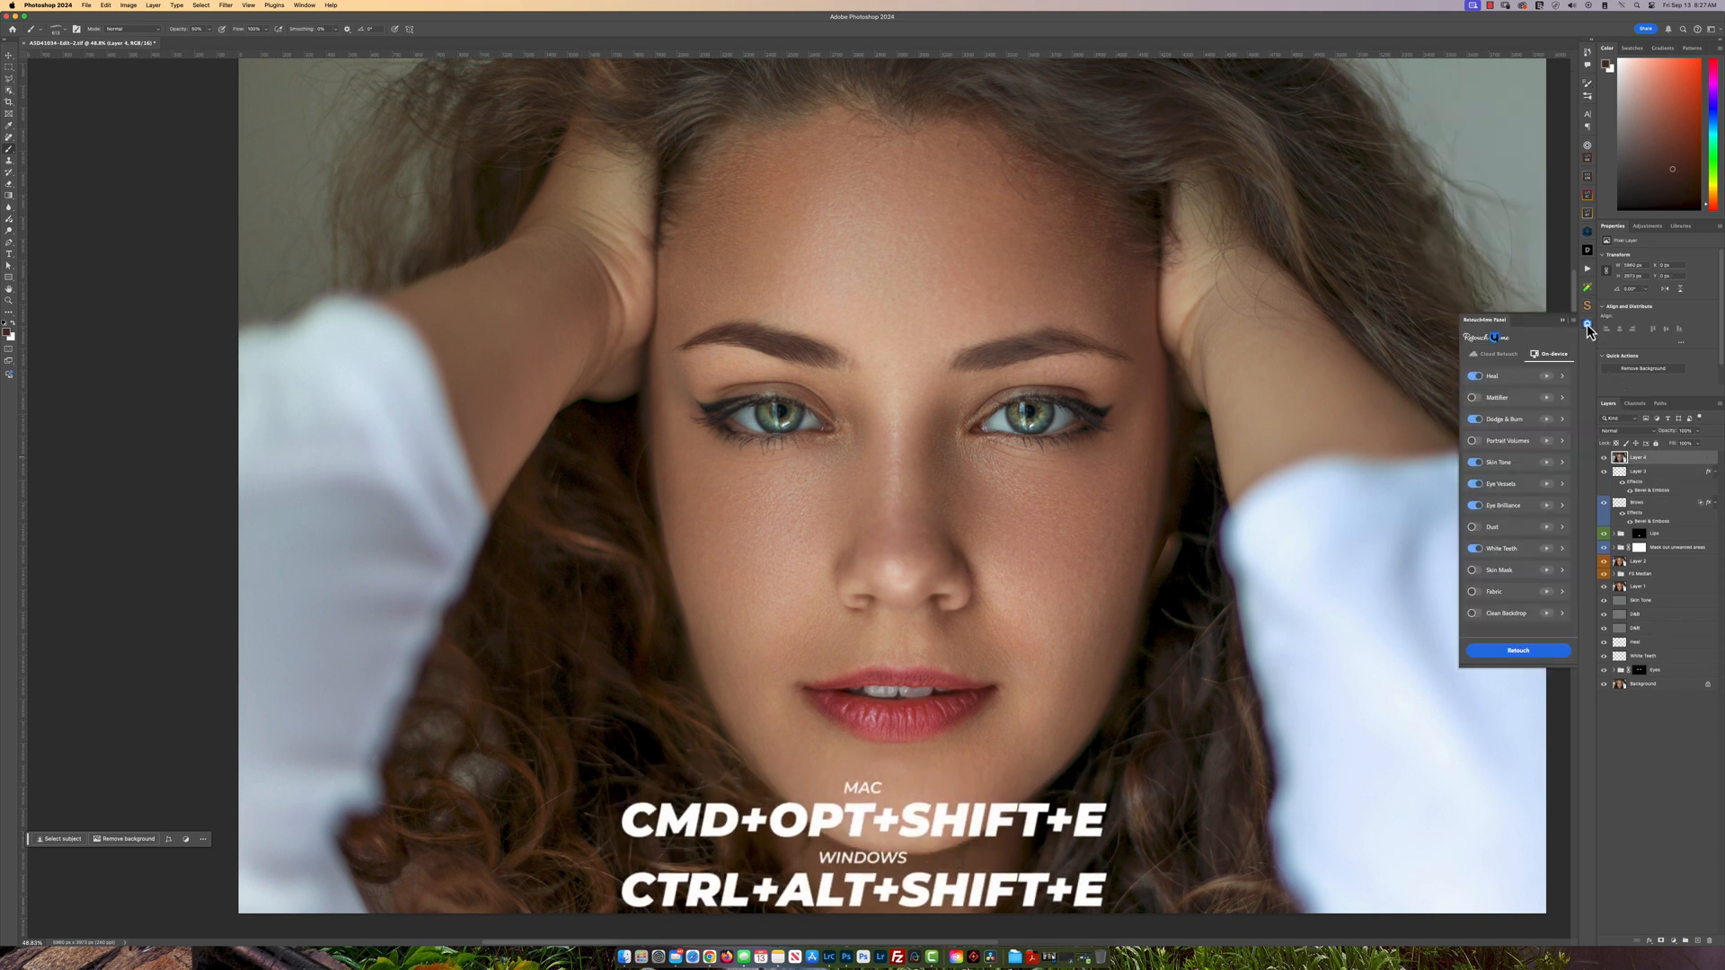
click(1478, 378)
click(1475, 419)
click(1474, 441)
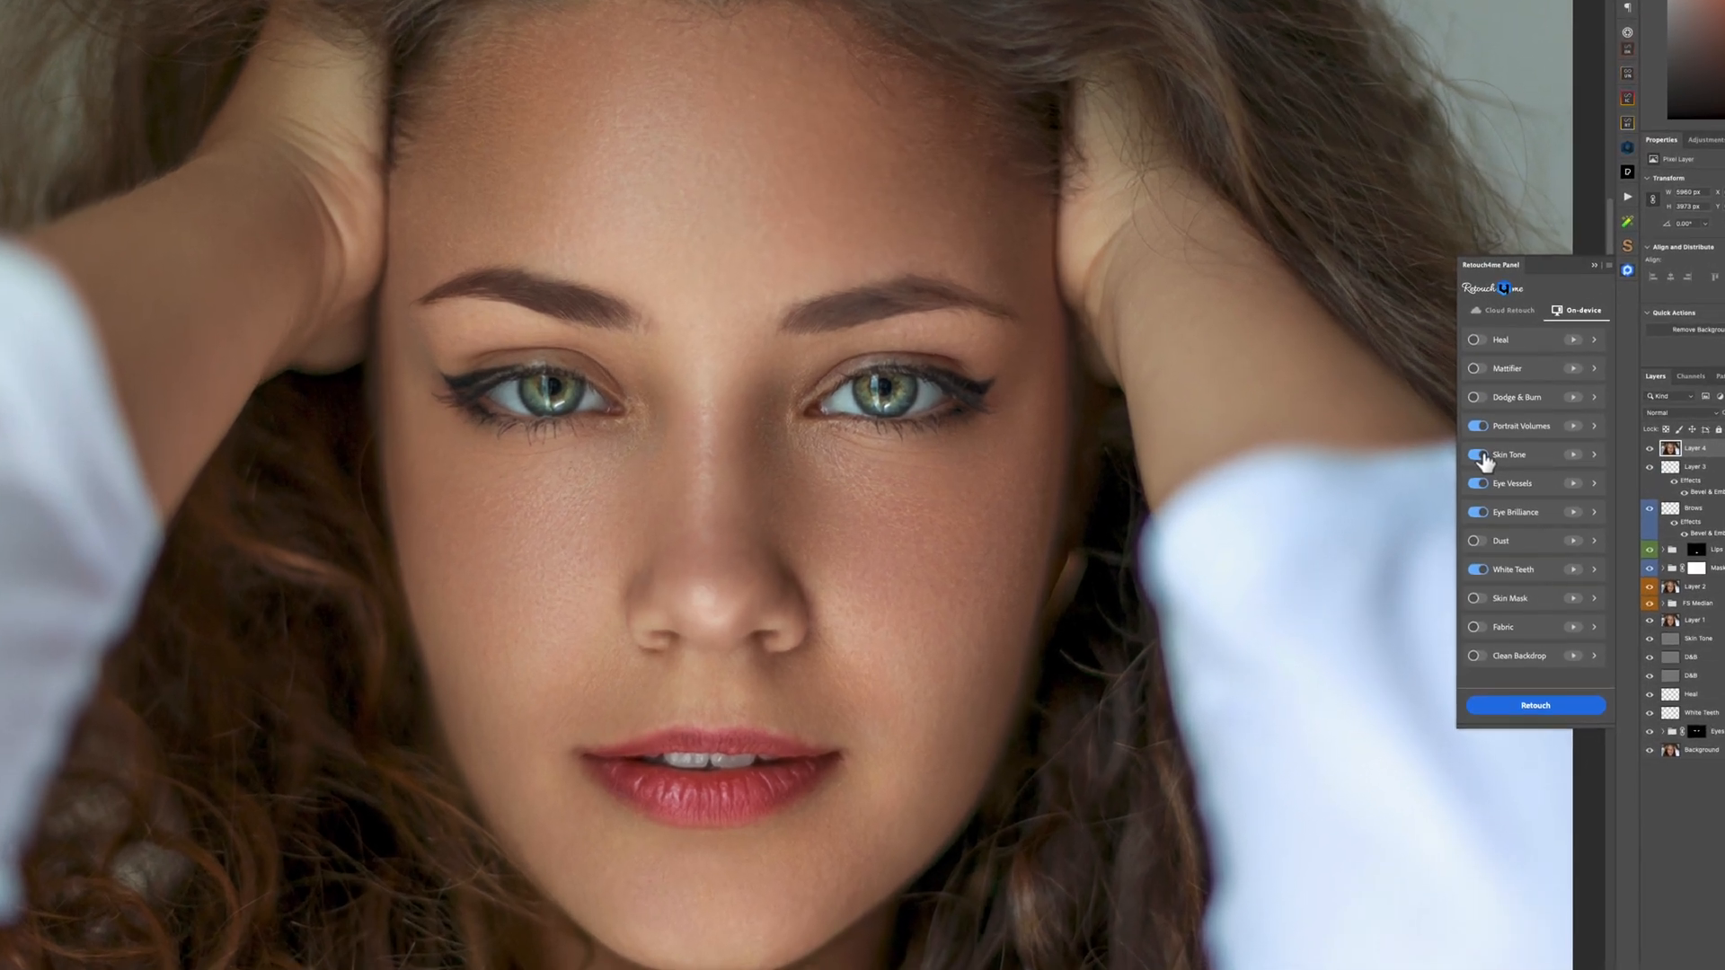
click(1478, 455)
click(1478, 483)
click(1478, 512)
click(1479, 569)
- Raise the Portrait Volumes blend strength slightly and run the retouch on the merged layer
click(1598, 426)
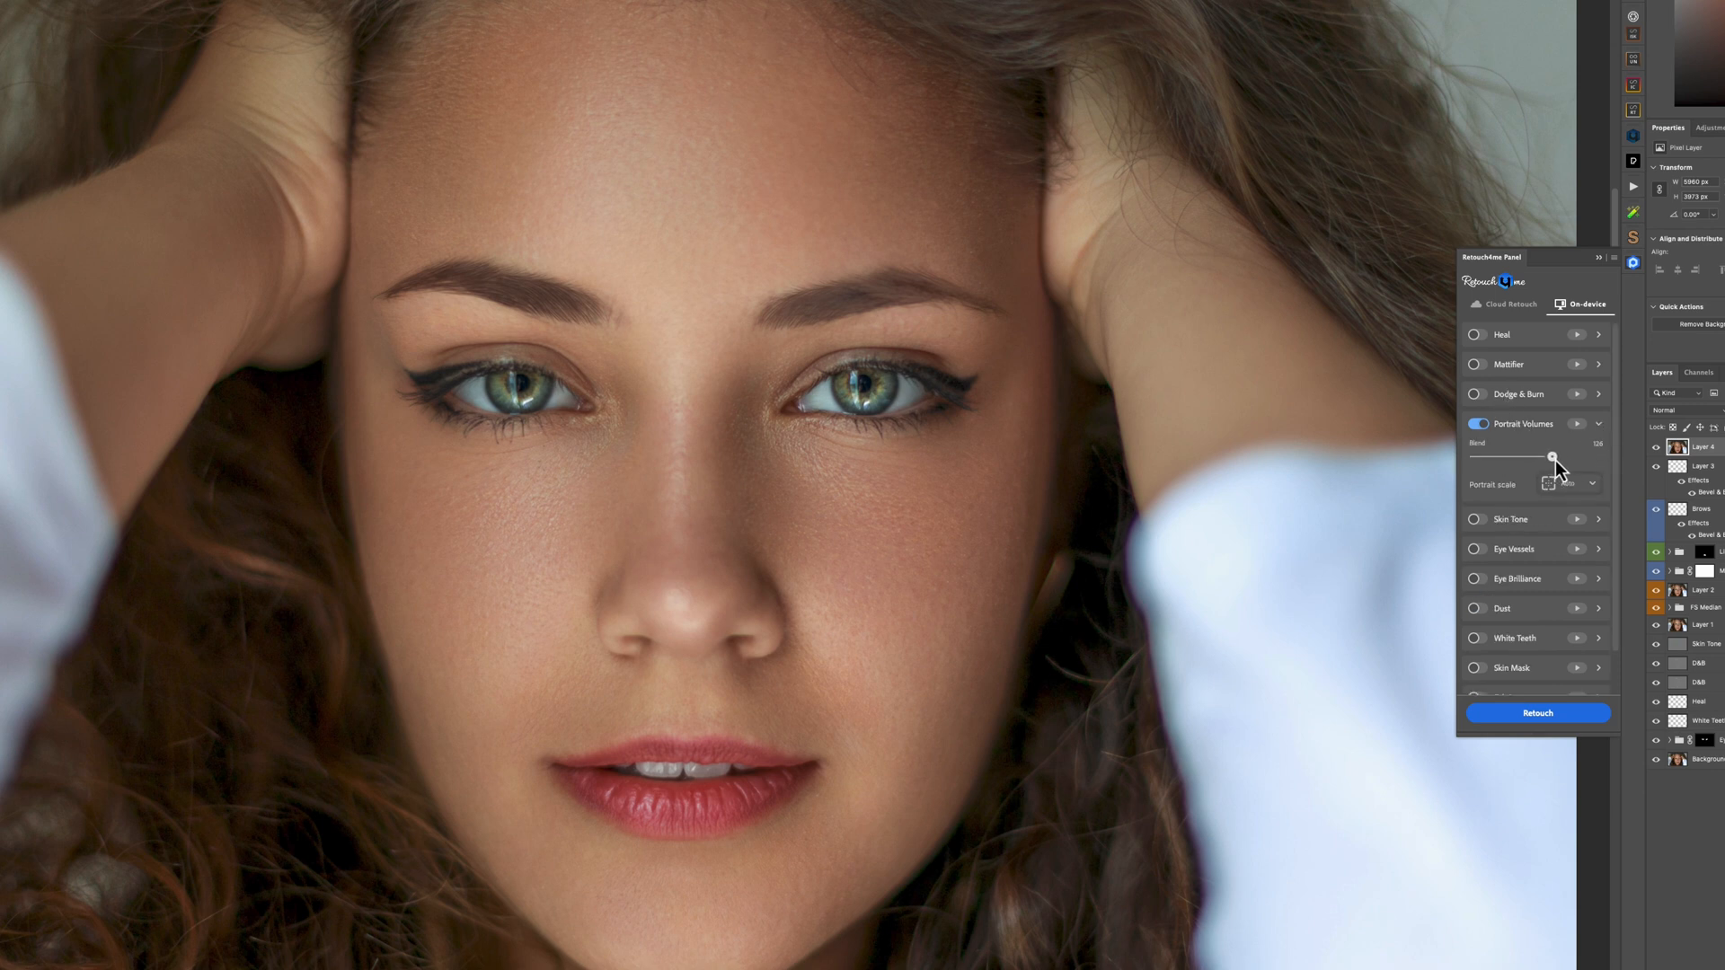
drag(1560, 461, 1565, 462)
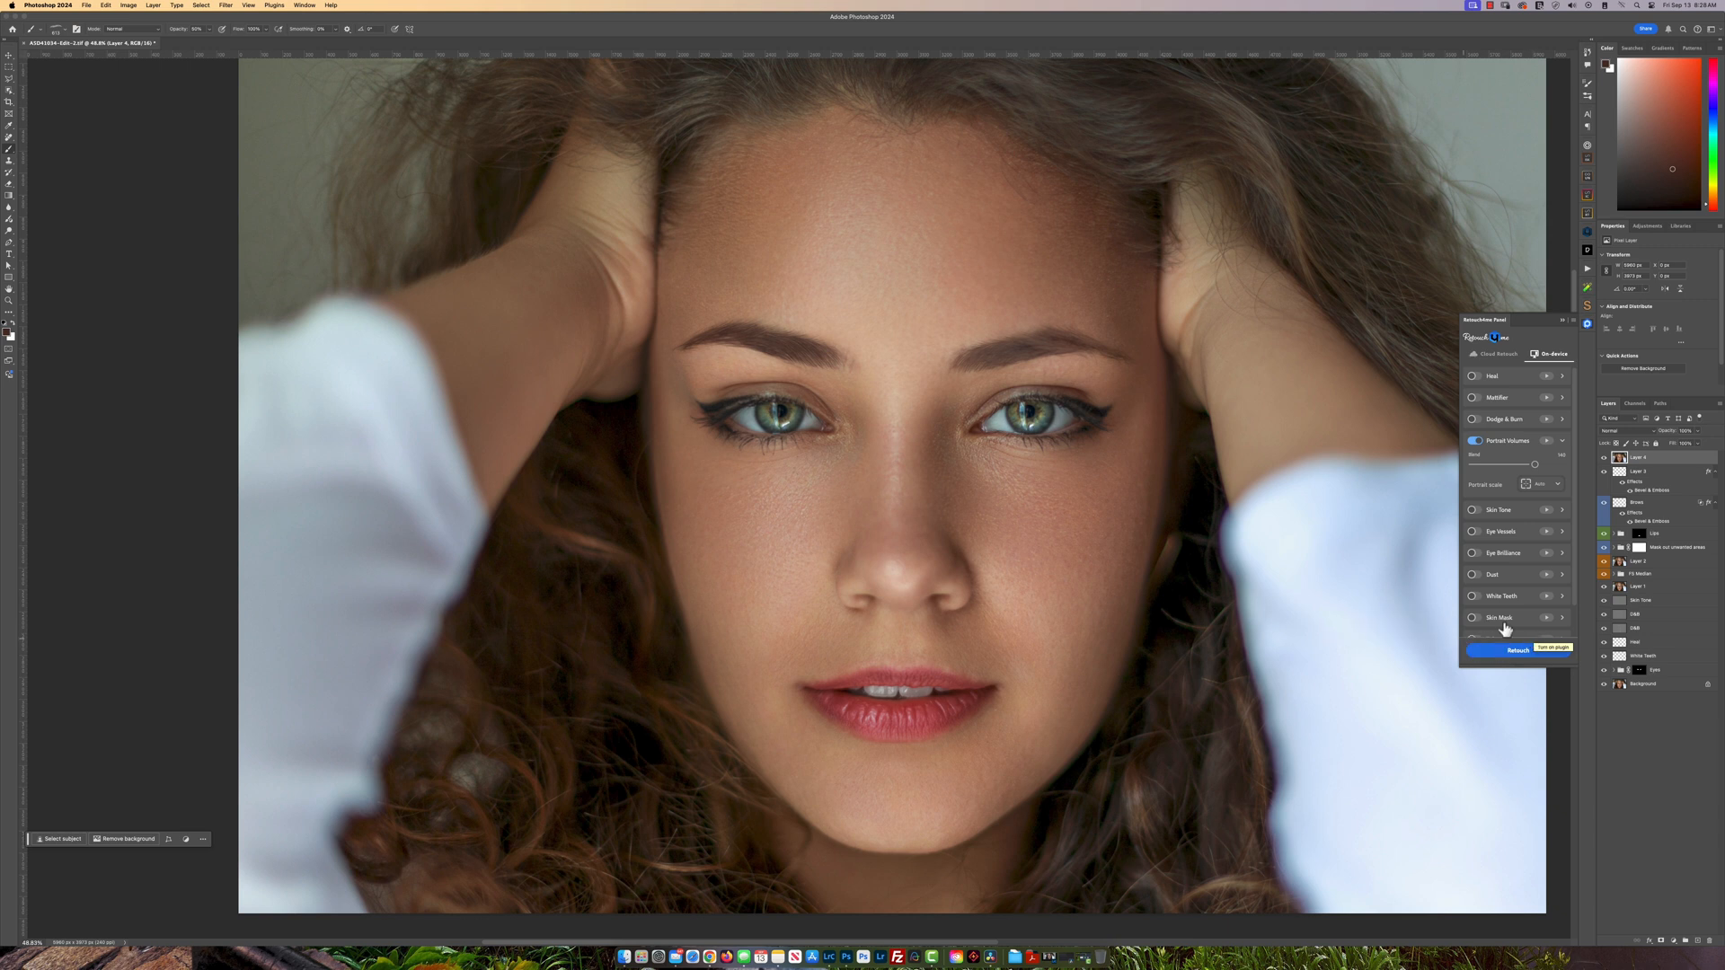
click(1532, 654)
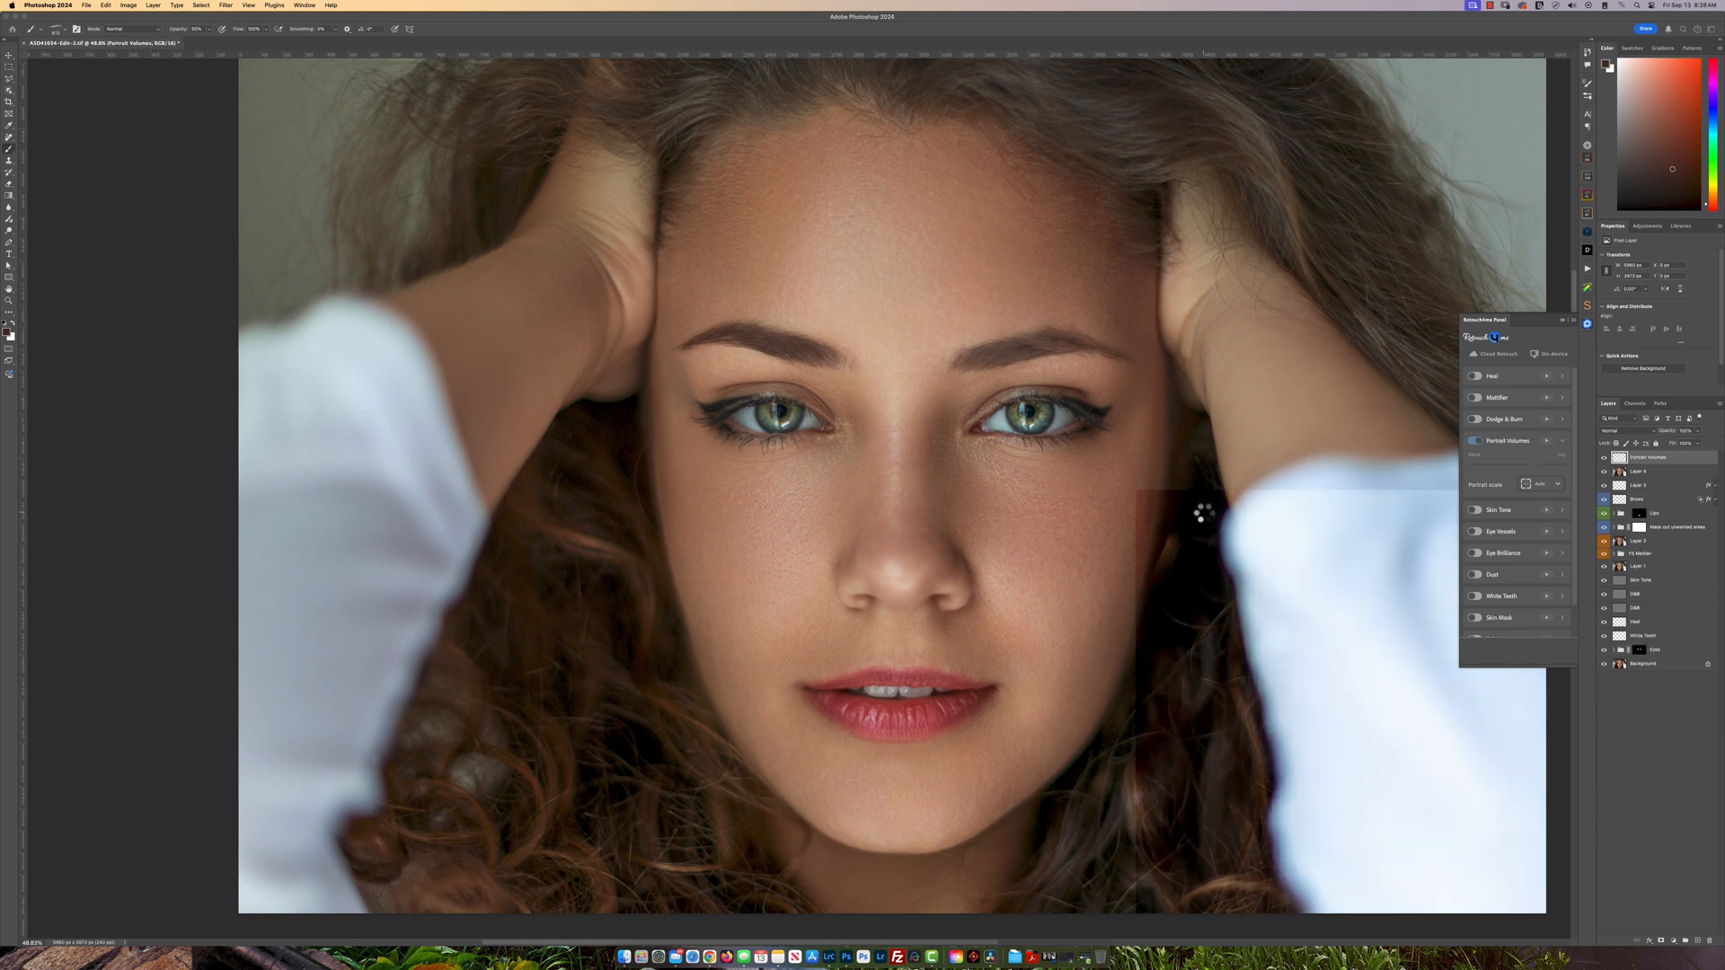
- Examine the face at different magnifications with each of the two Portrait Volumes layers hidden and shown
scroll(1006, 485, down, 3)
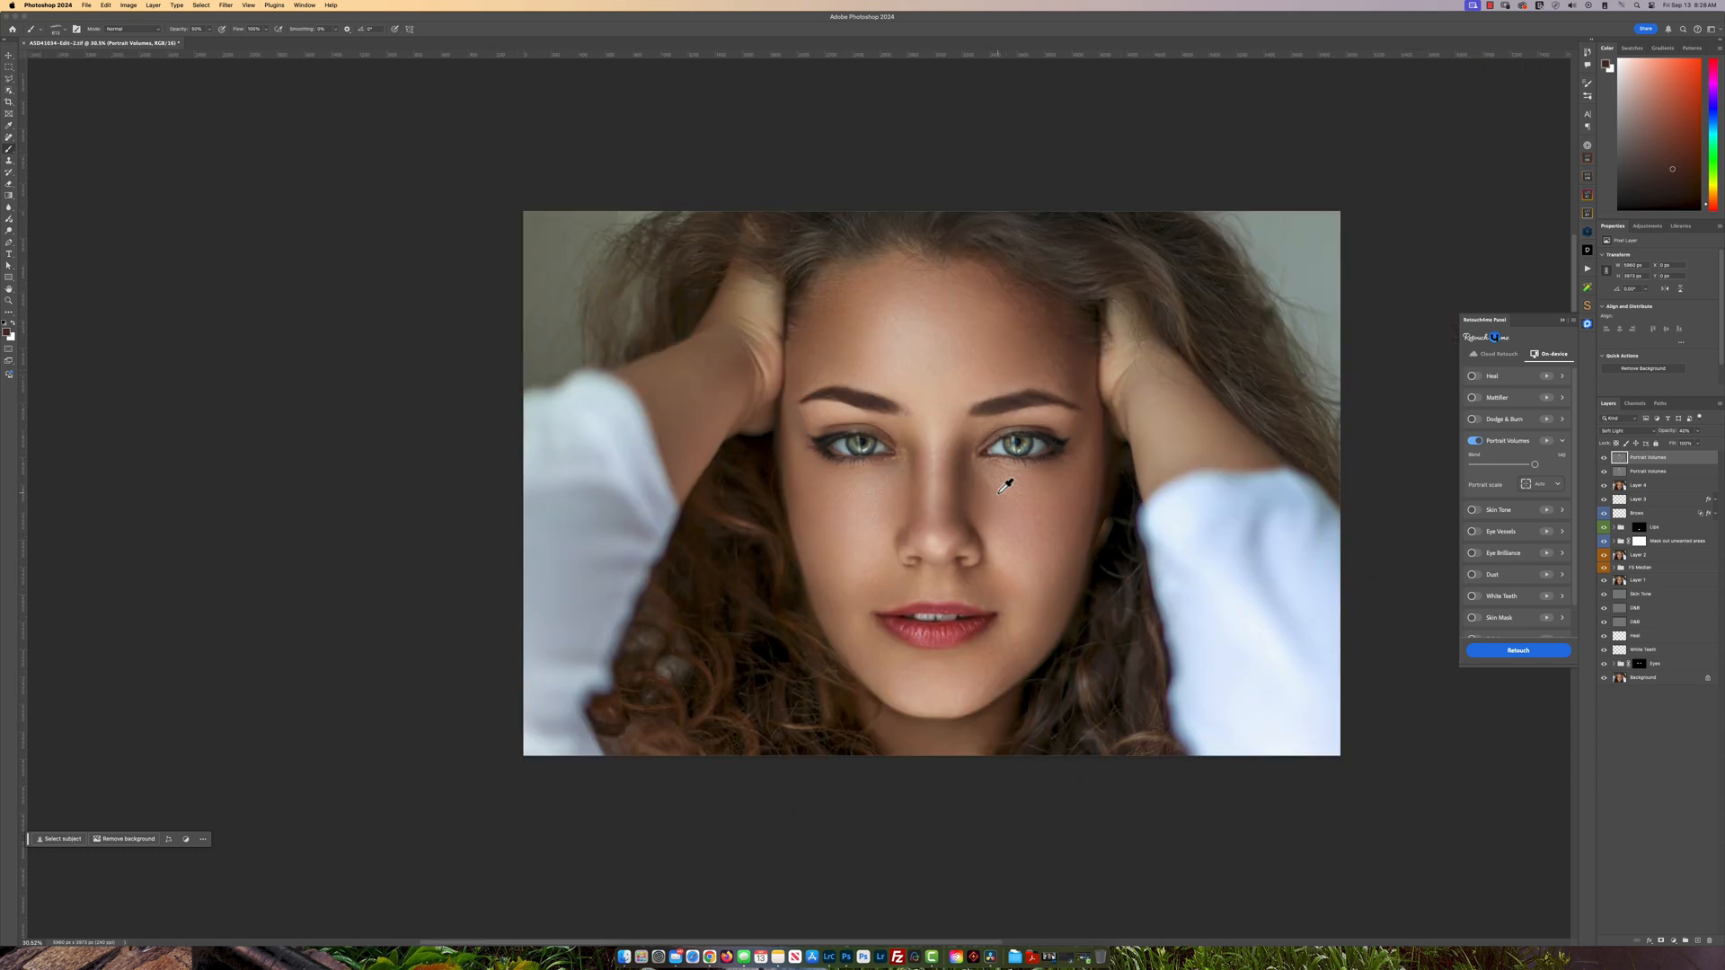
scroll(1006, 486, up, 3)
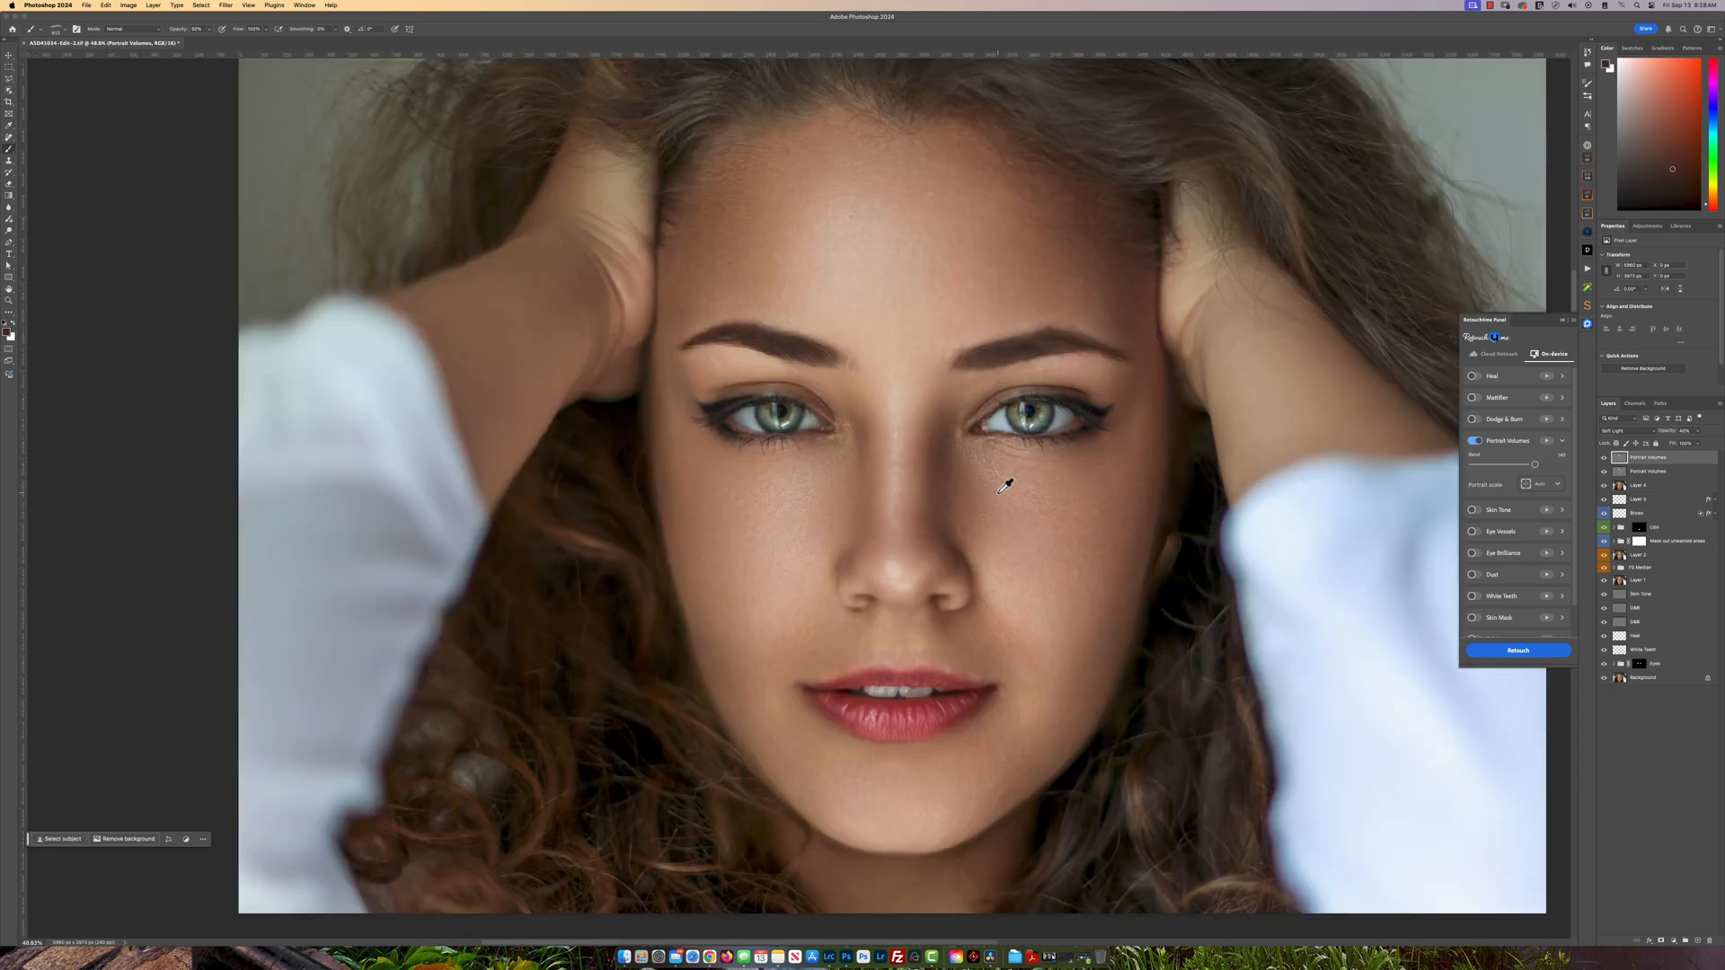
click(1605, 459)
click(1605, 459)
scroll(903, 557, down, 3)
scroll(898, 566, up, 3)
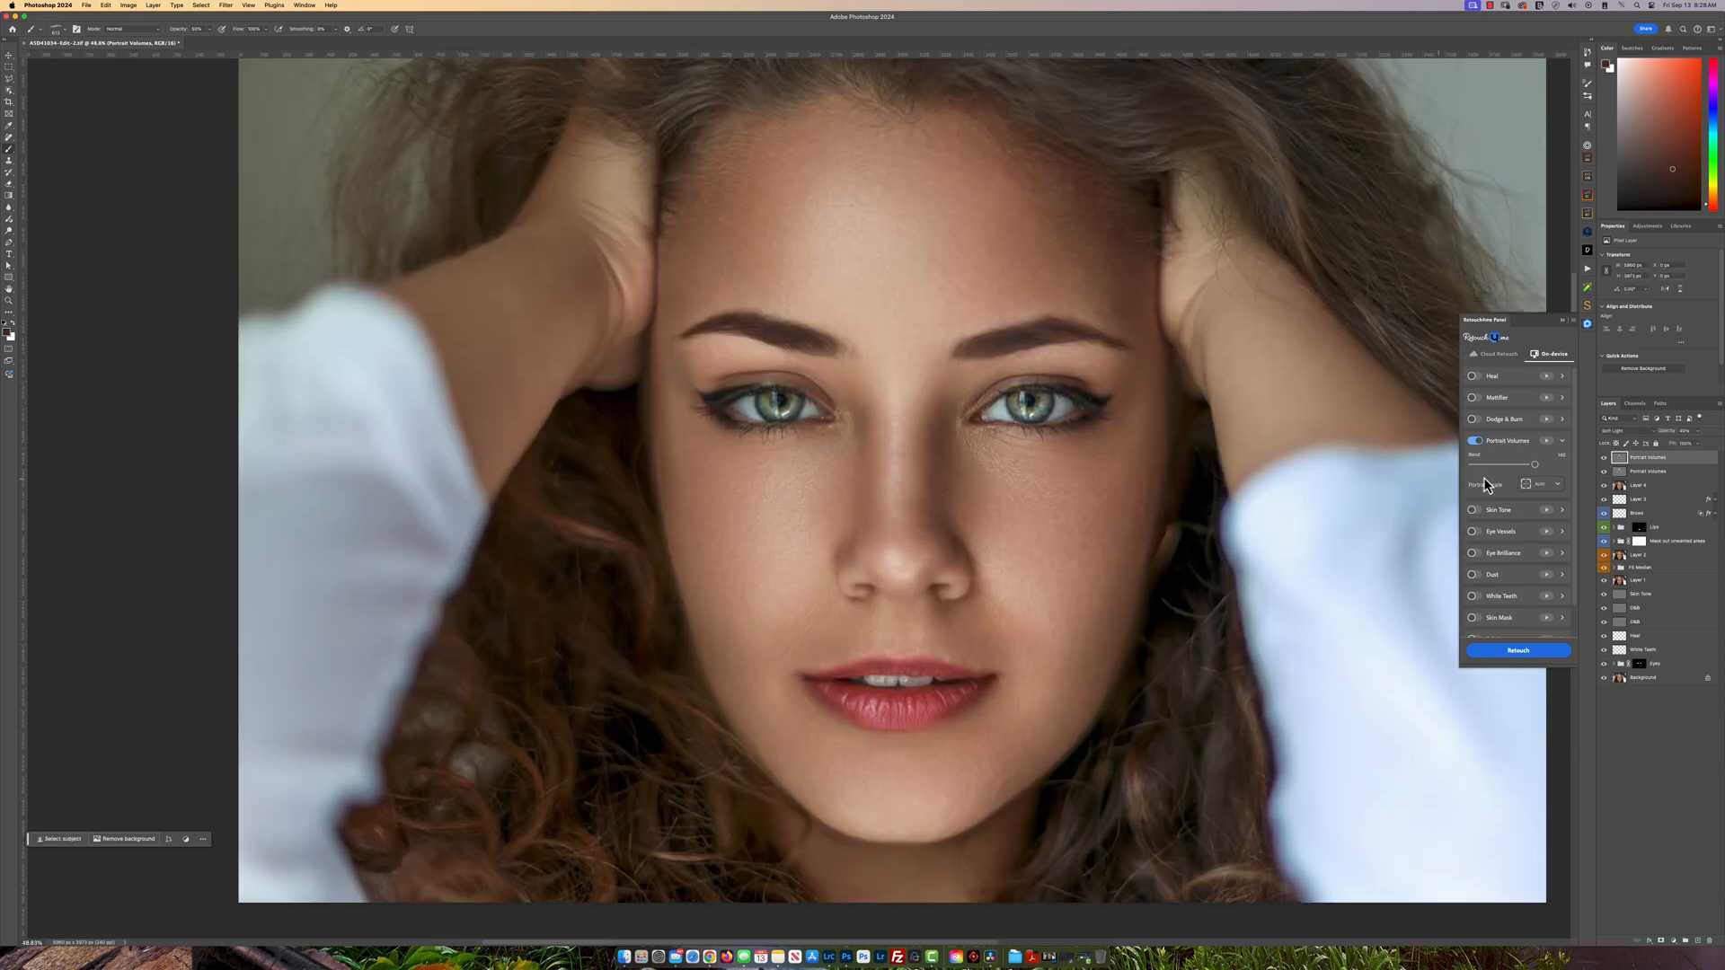
click(1604, 472)
click(1604, 471)
click(1604, 472)
click(1604, 472)
- Group the two Portrait Volumes layers and add a black layer mask to the group
shift+click(1673, 480)
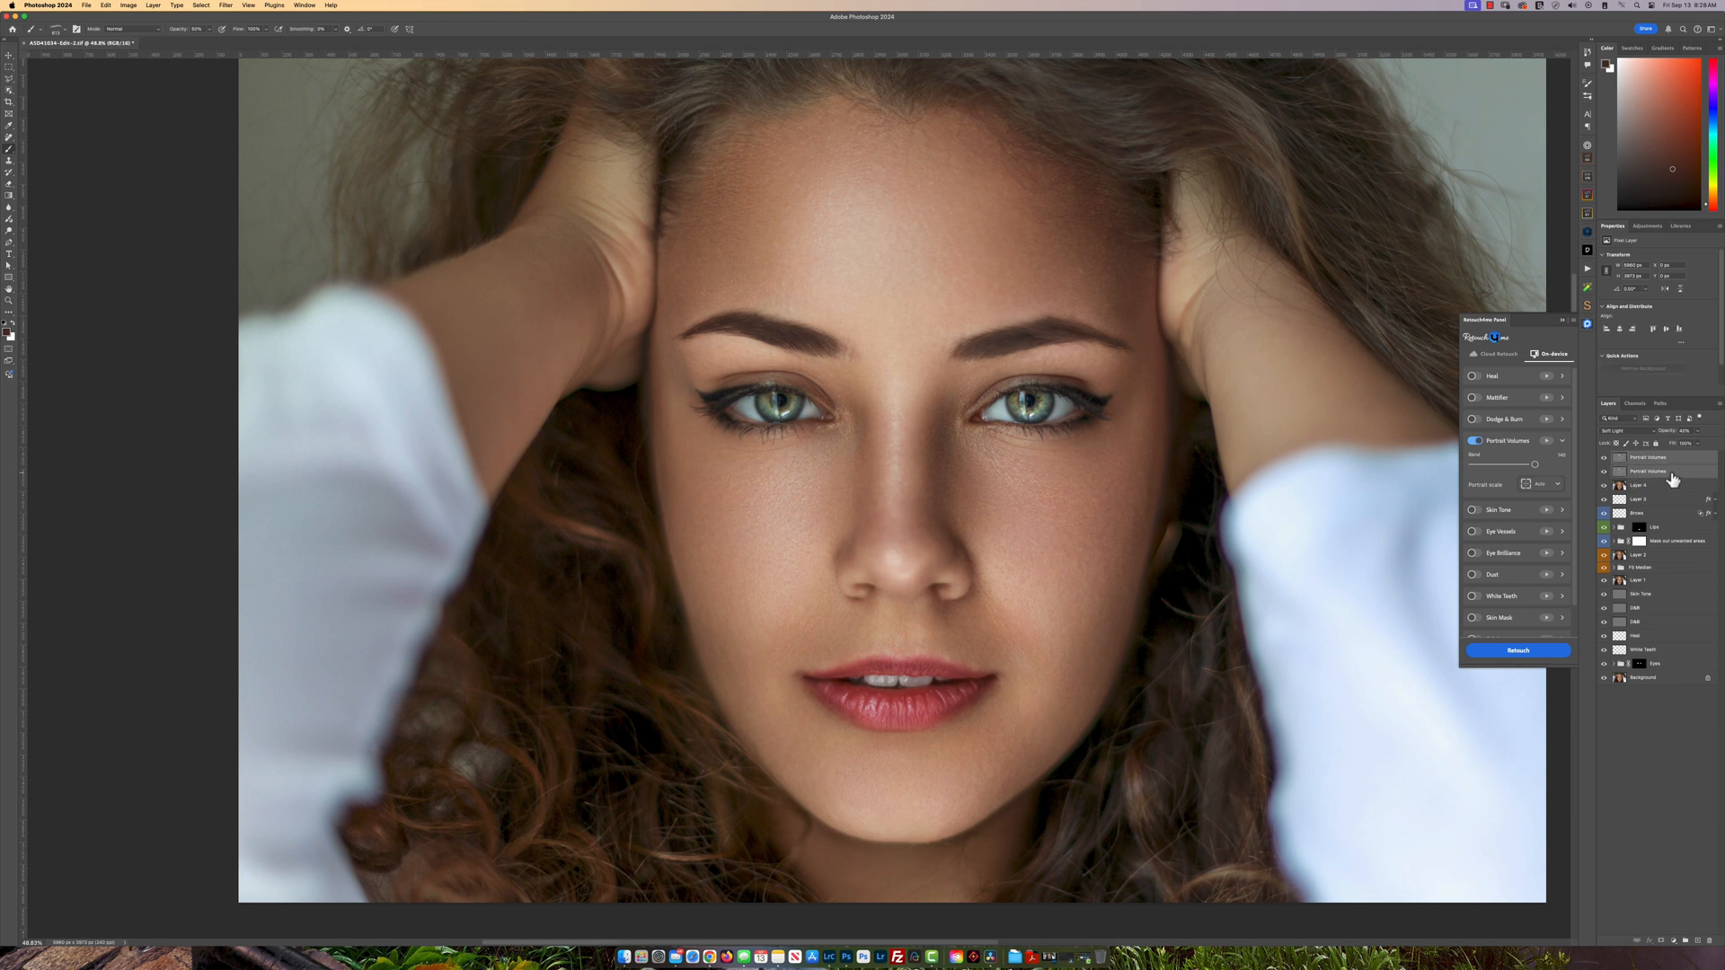
click(1682, 940)
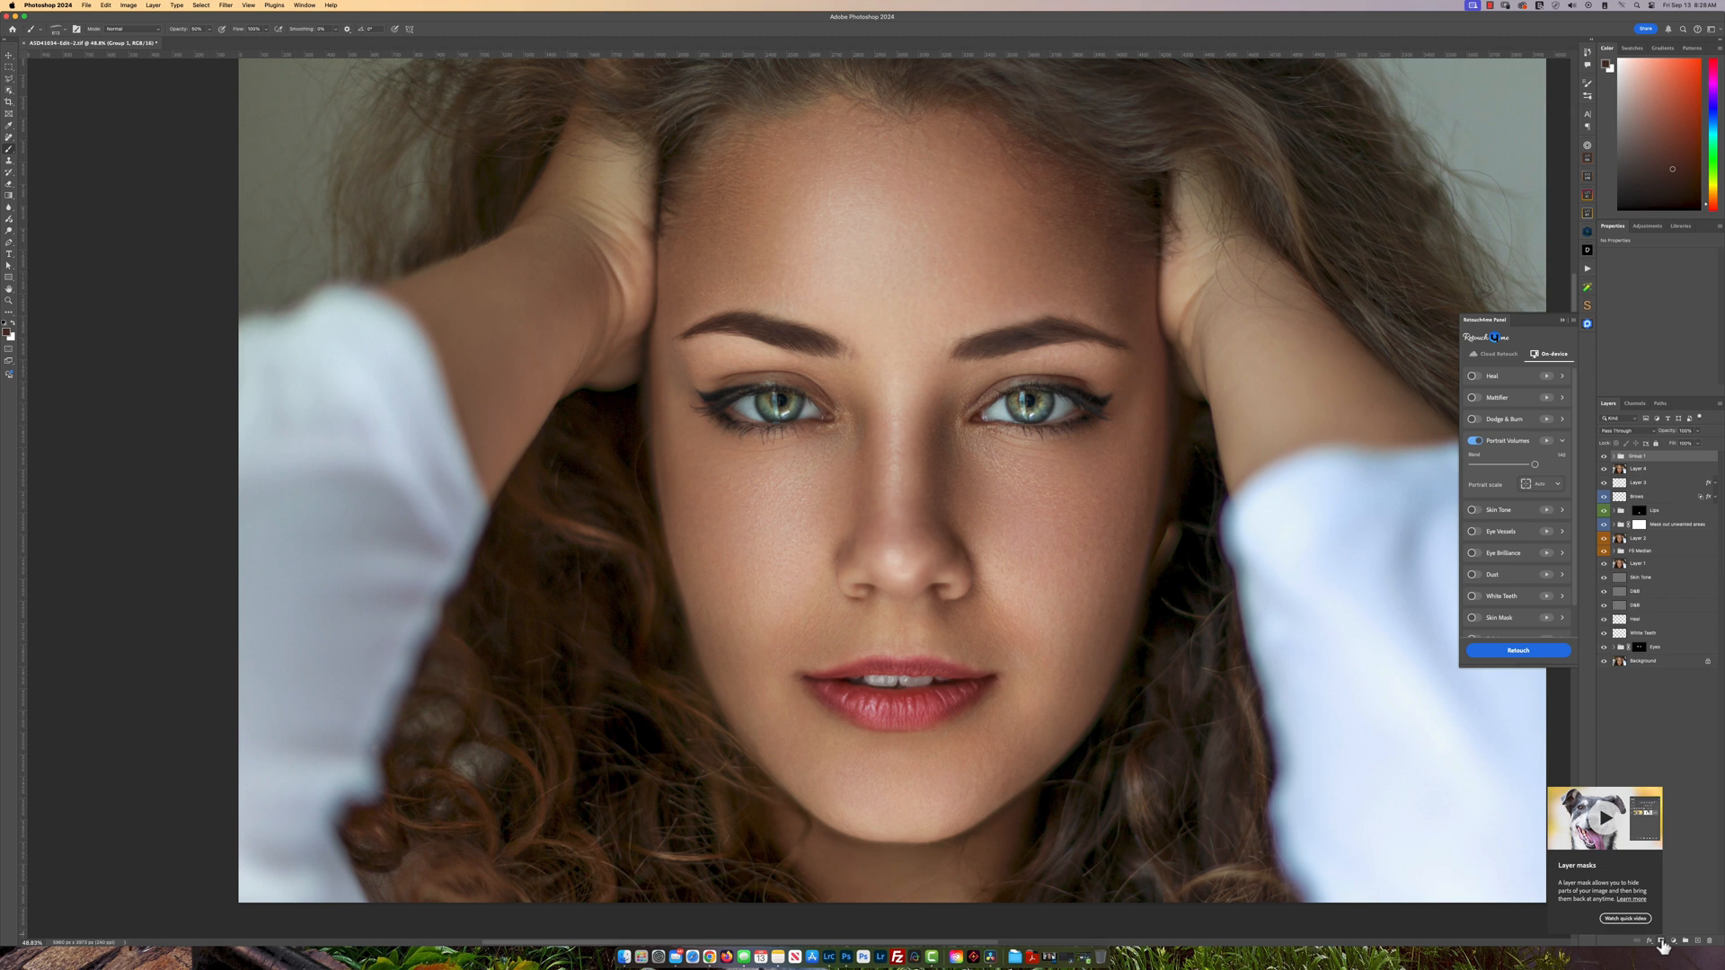
alt+click(1661, 942)
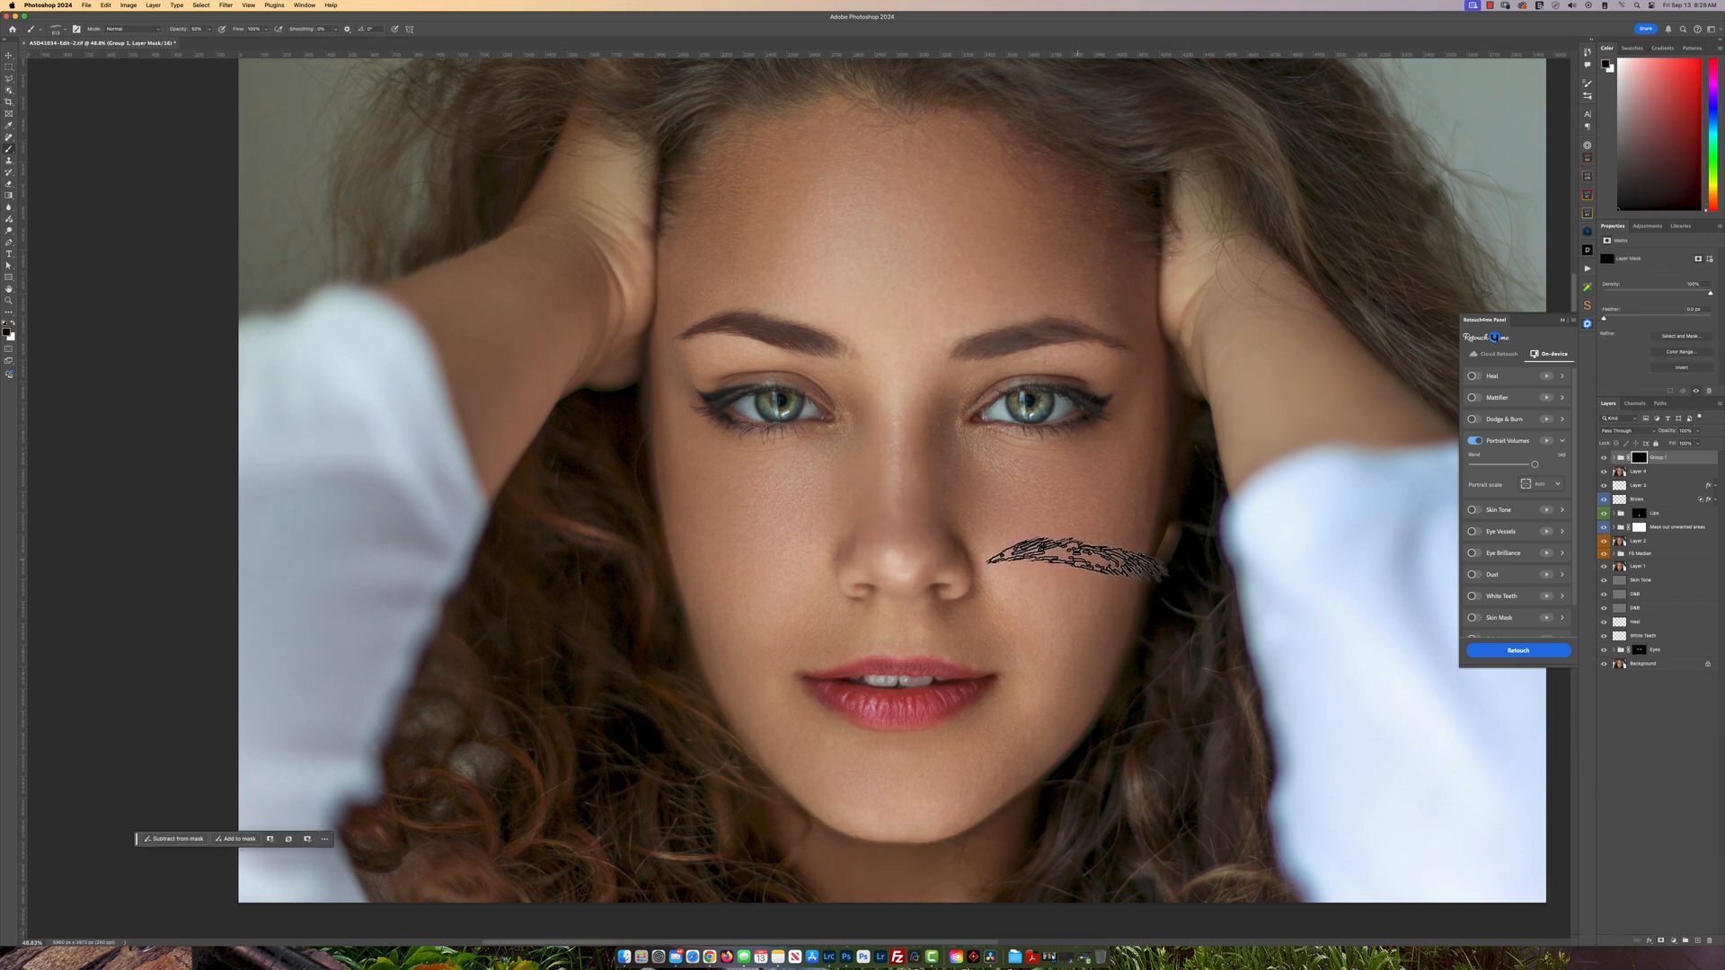
- With a Soft Round brush at 100% opacity, paint white on the group's mask to reveal the volume effect over the face
right_click(1078, 552)
click(1113, 665)
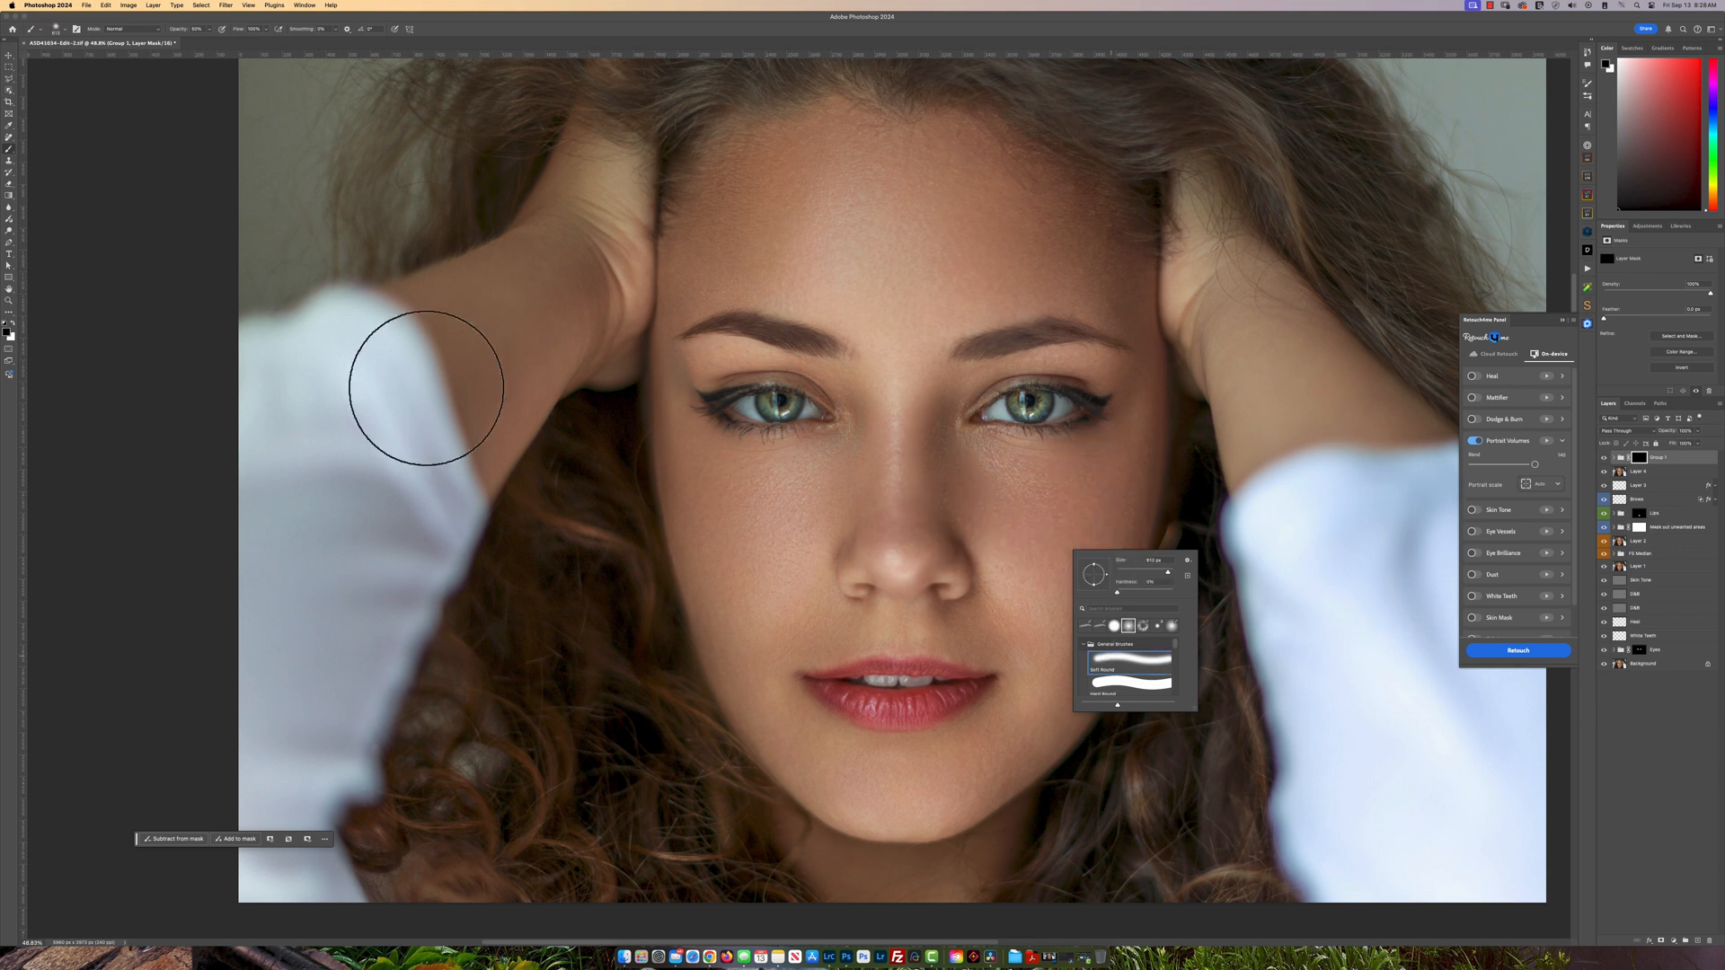
drag(179, 31, 342, 43)
drag(958, 585, 970, 590)
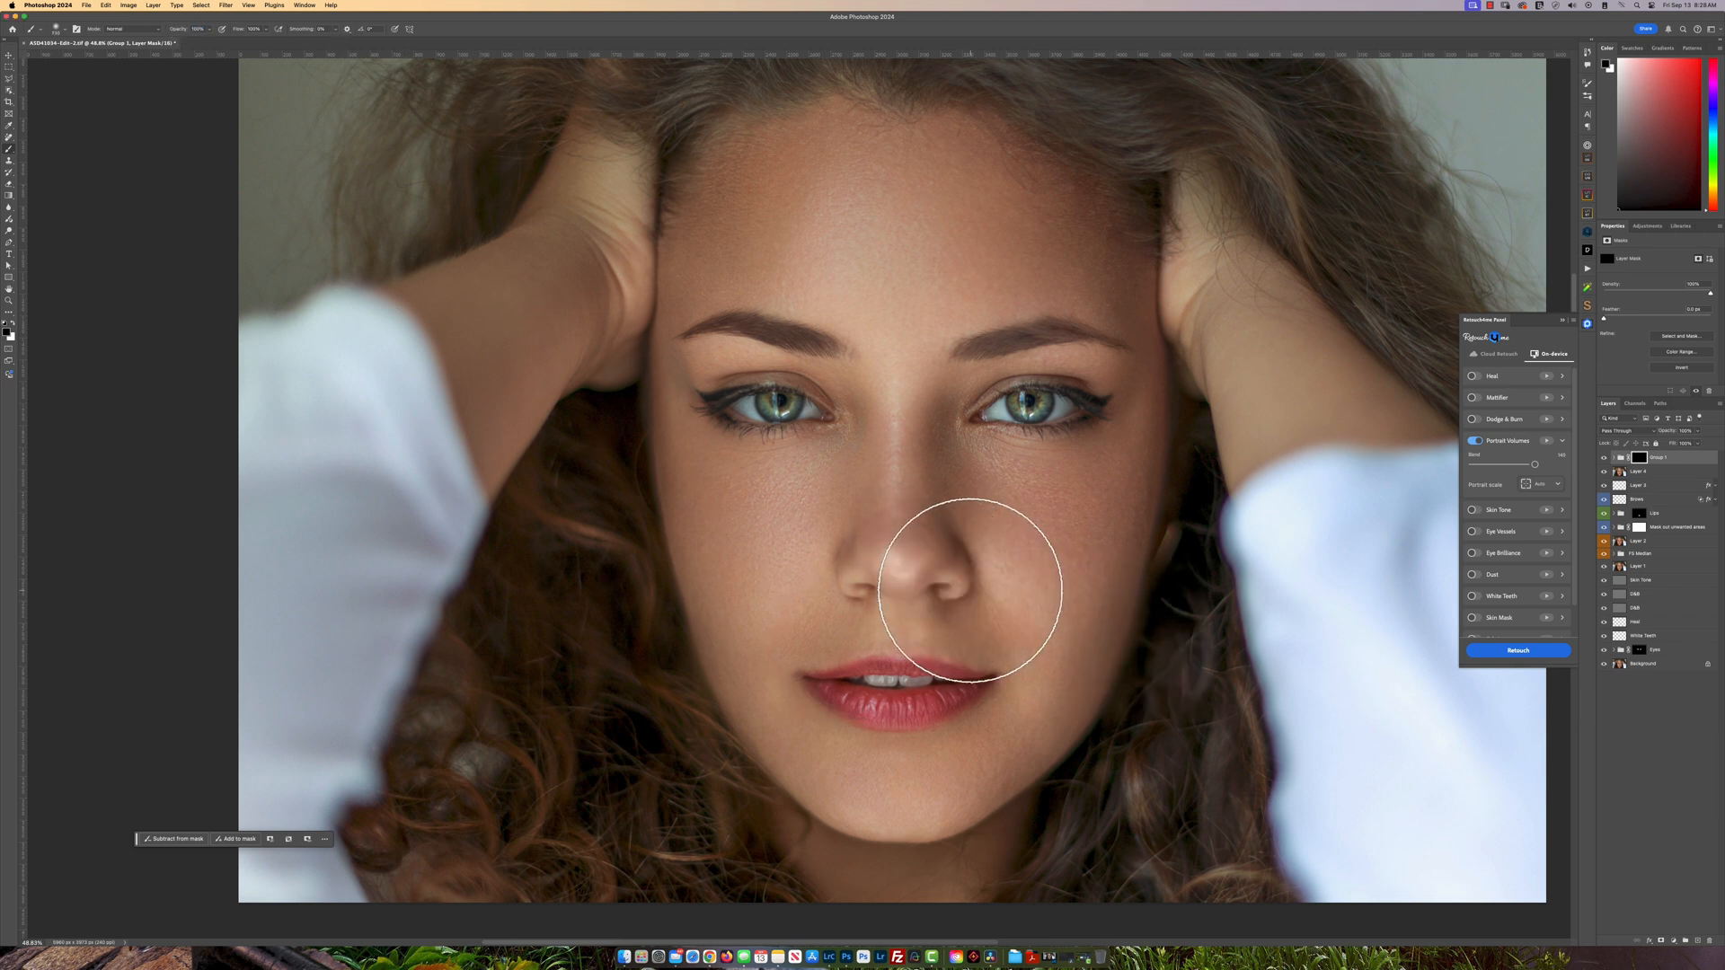
key(x)
key(x)
key(x)
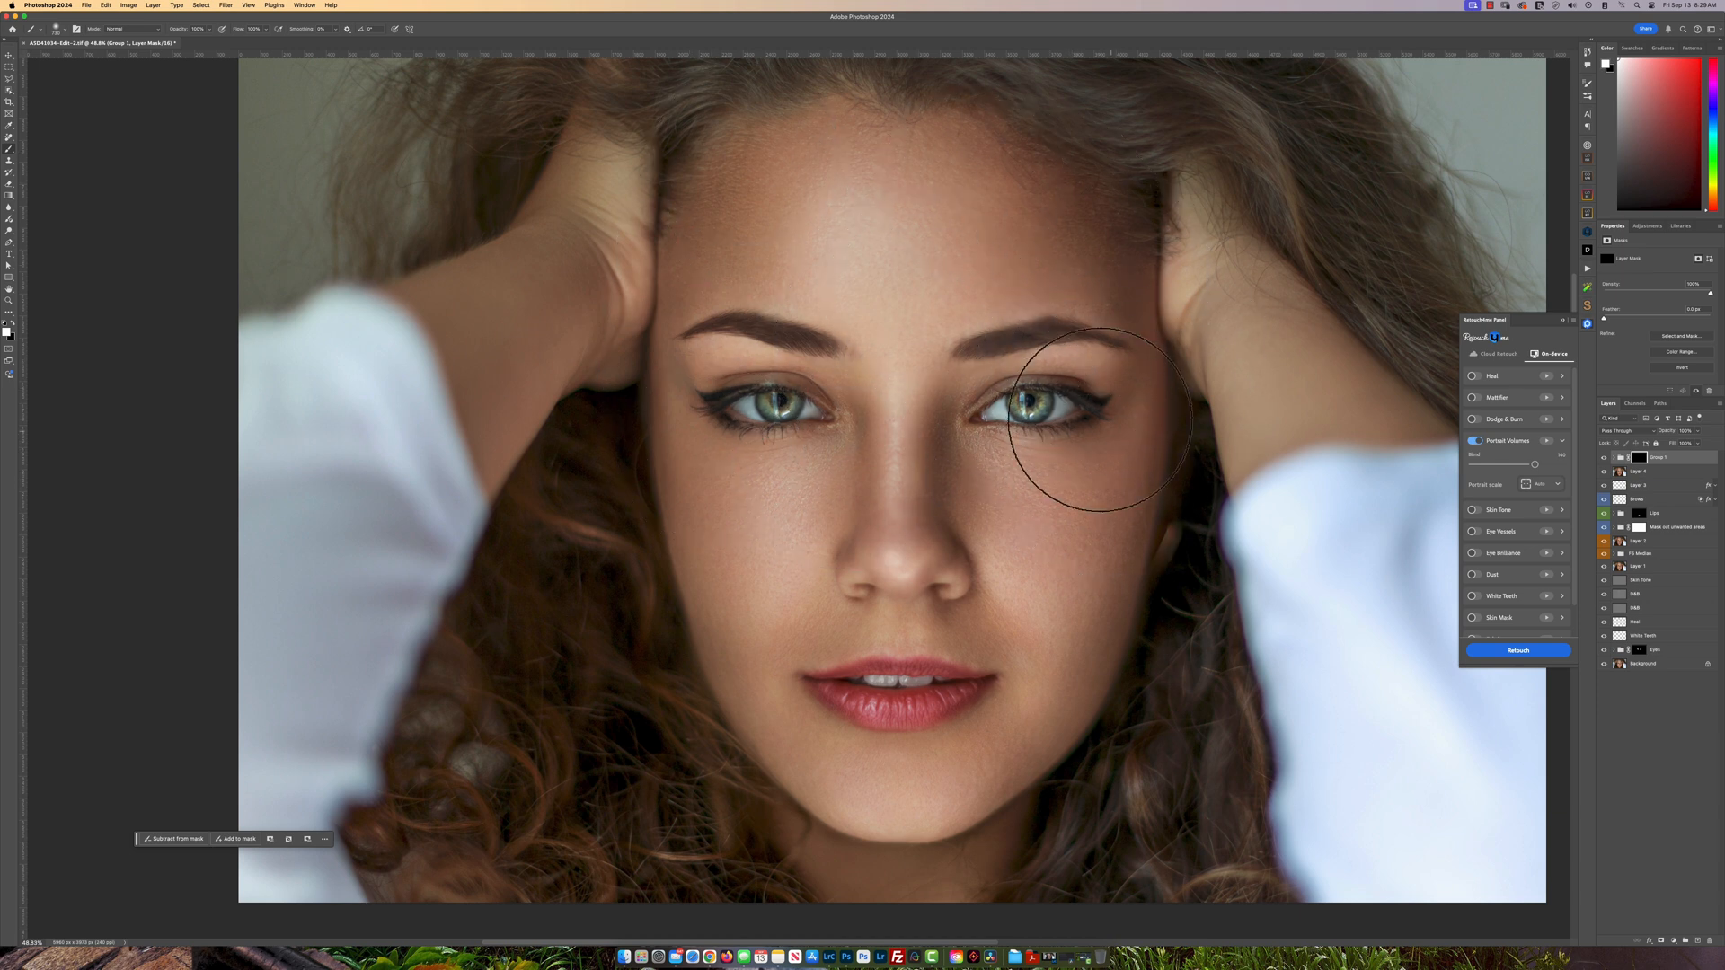
drag(883, 630, 935, 658)
- Paint black on the group's mask just below the chin to keep the volume effect off the neck
scroll(933, 659, down, 3)
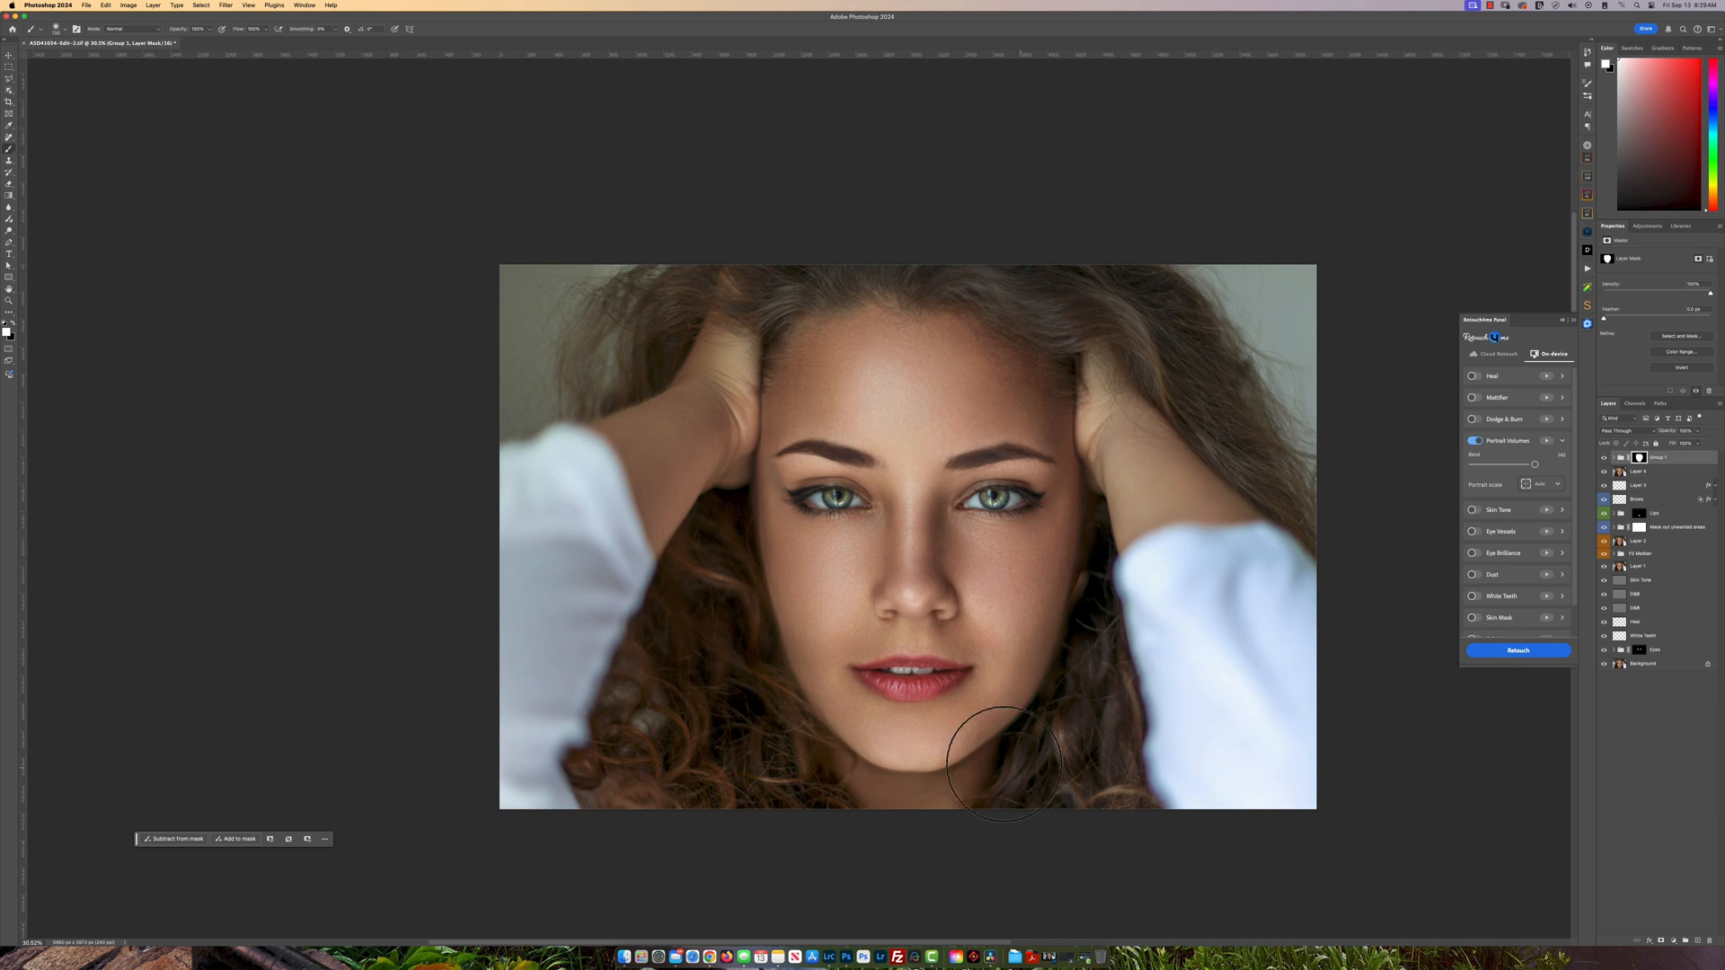
scroll(1034, 789, up, 5)
mouse_move(974, 781)
mouse_down()
mouse_move(870, 787)
mouse_move(893, 787)
mouse_up()
key(x)
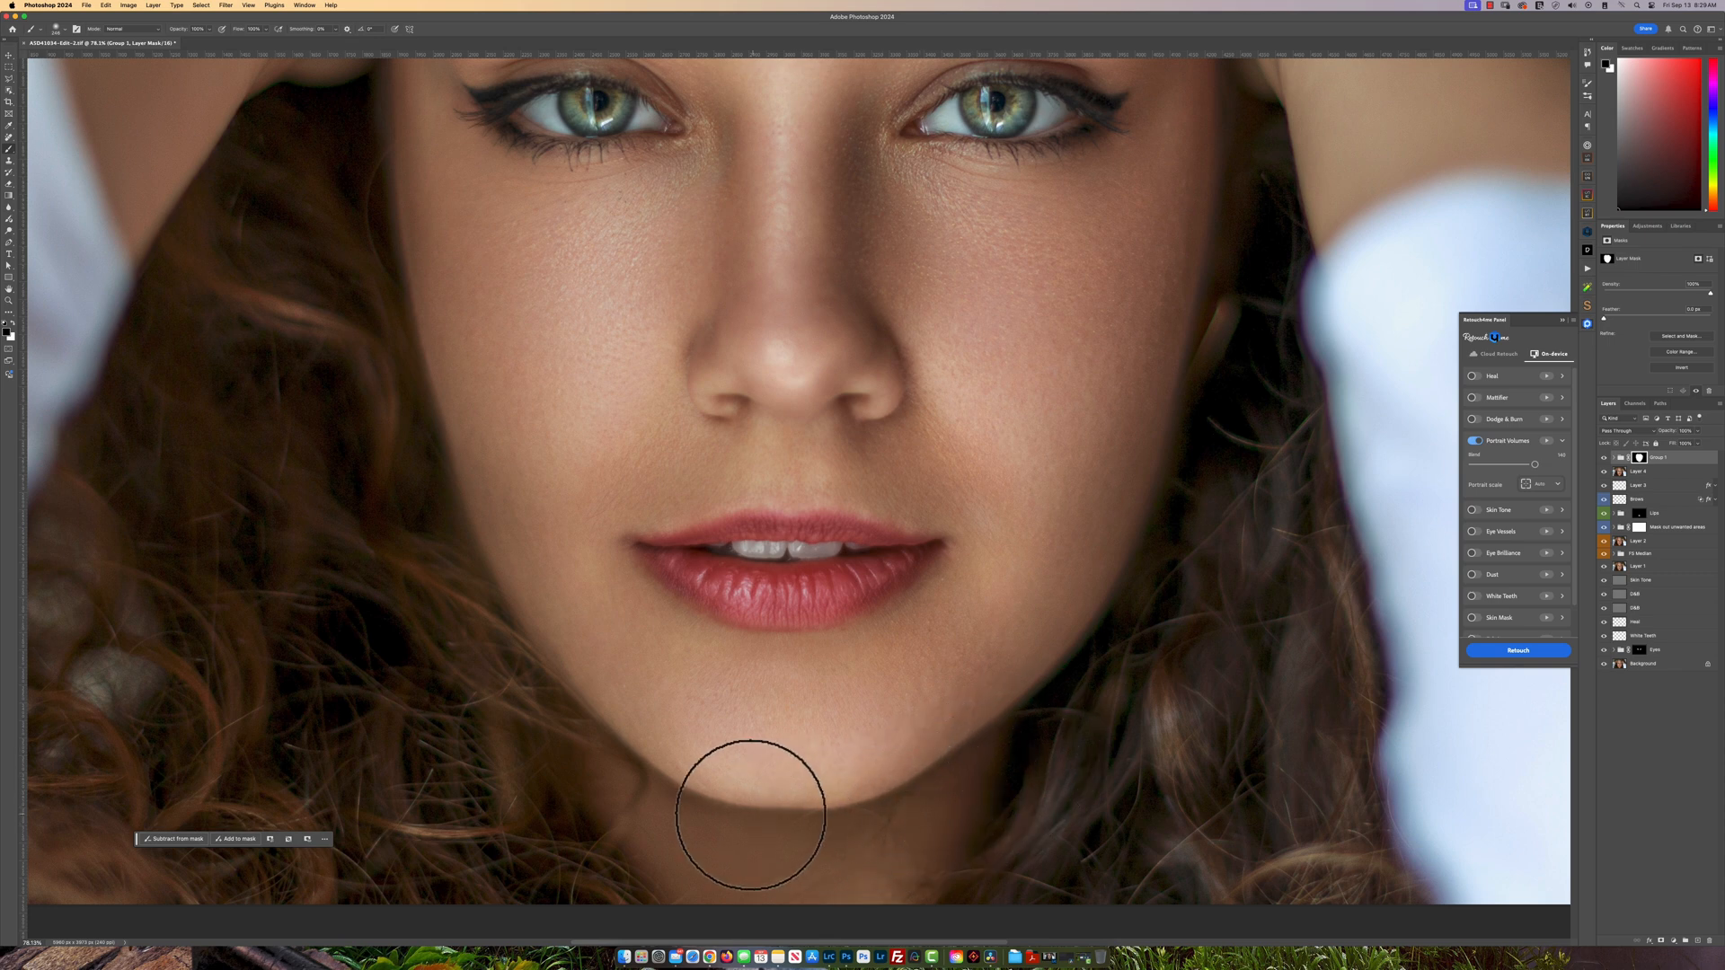
scroll(889, 798, down, 2)
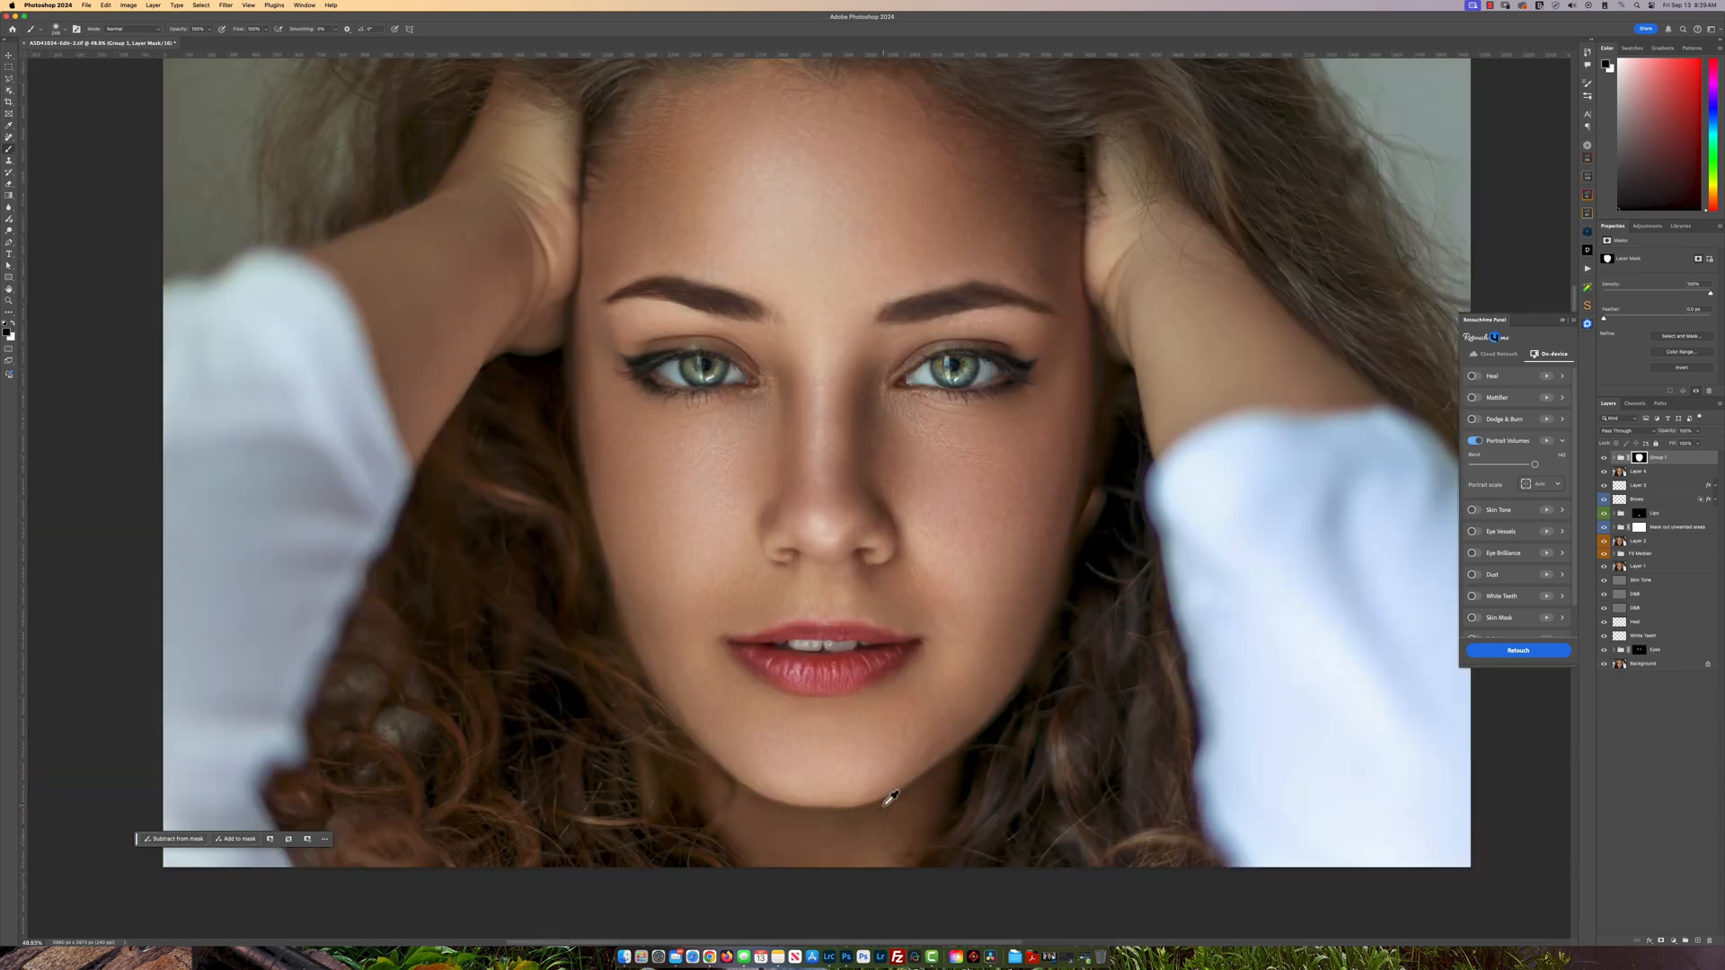
- Paint white on the group's mask over both forearms, and compare the portrait with the group hidden and shown
scroll(889, 798, up, 1)
mouse_move(1181, 376)
ctrl+alt+mouse_down()
mouse_move(1249, 375)
mouse_move(1246, 360)
mouse_move(1336, 389)
mouse_move(1188, 374)
mouse_move(1134, 131)
ctrl+alt+mouse_up()
key(x)
drag(361, 248, 413, 375)
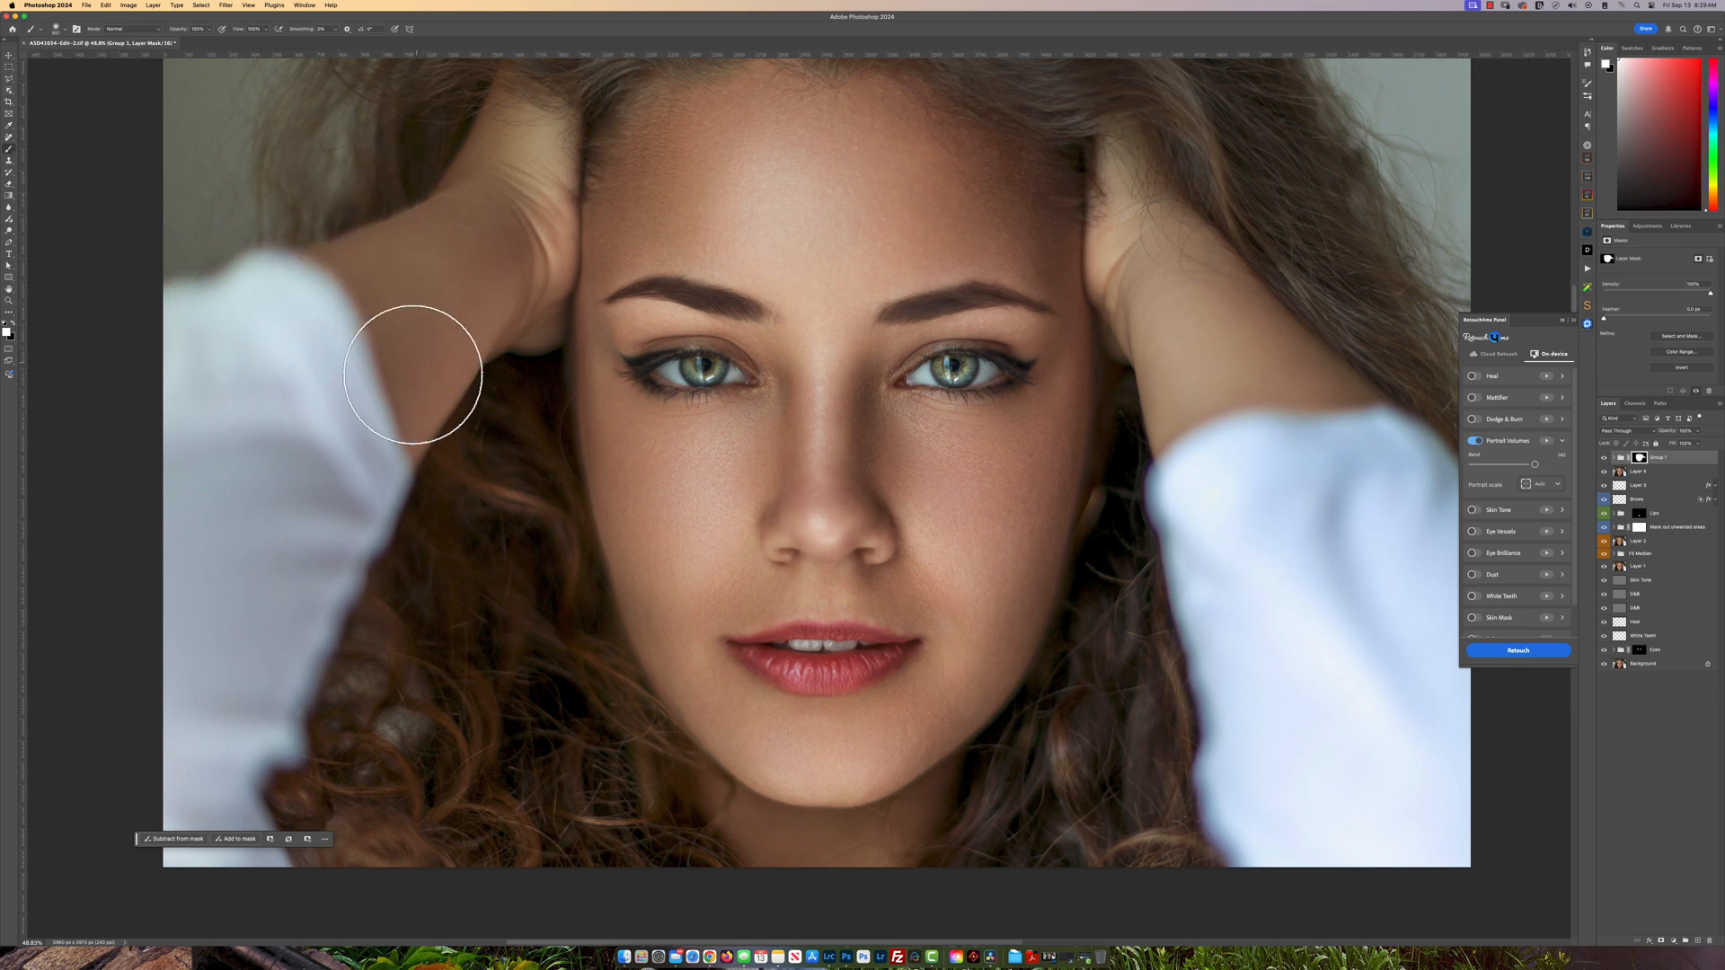
alt+scroll(993, 419, down, 5)
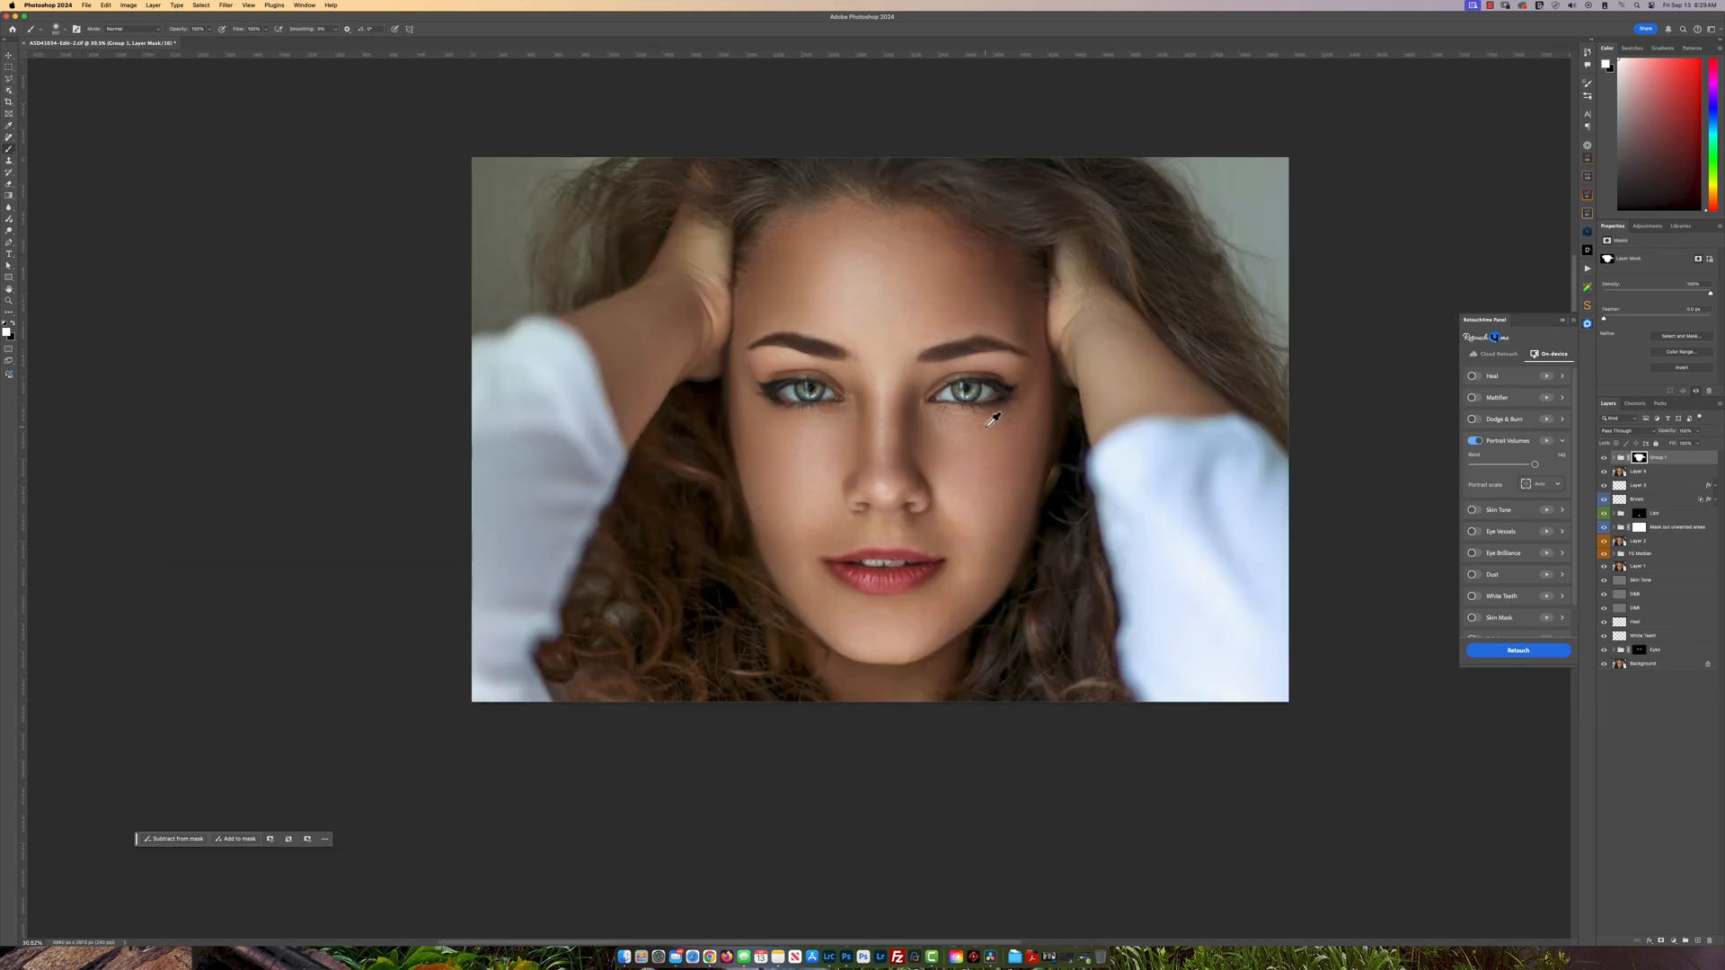
alt+scroll(993, 418, up, 5)
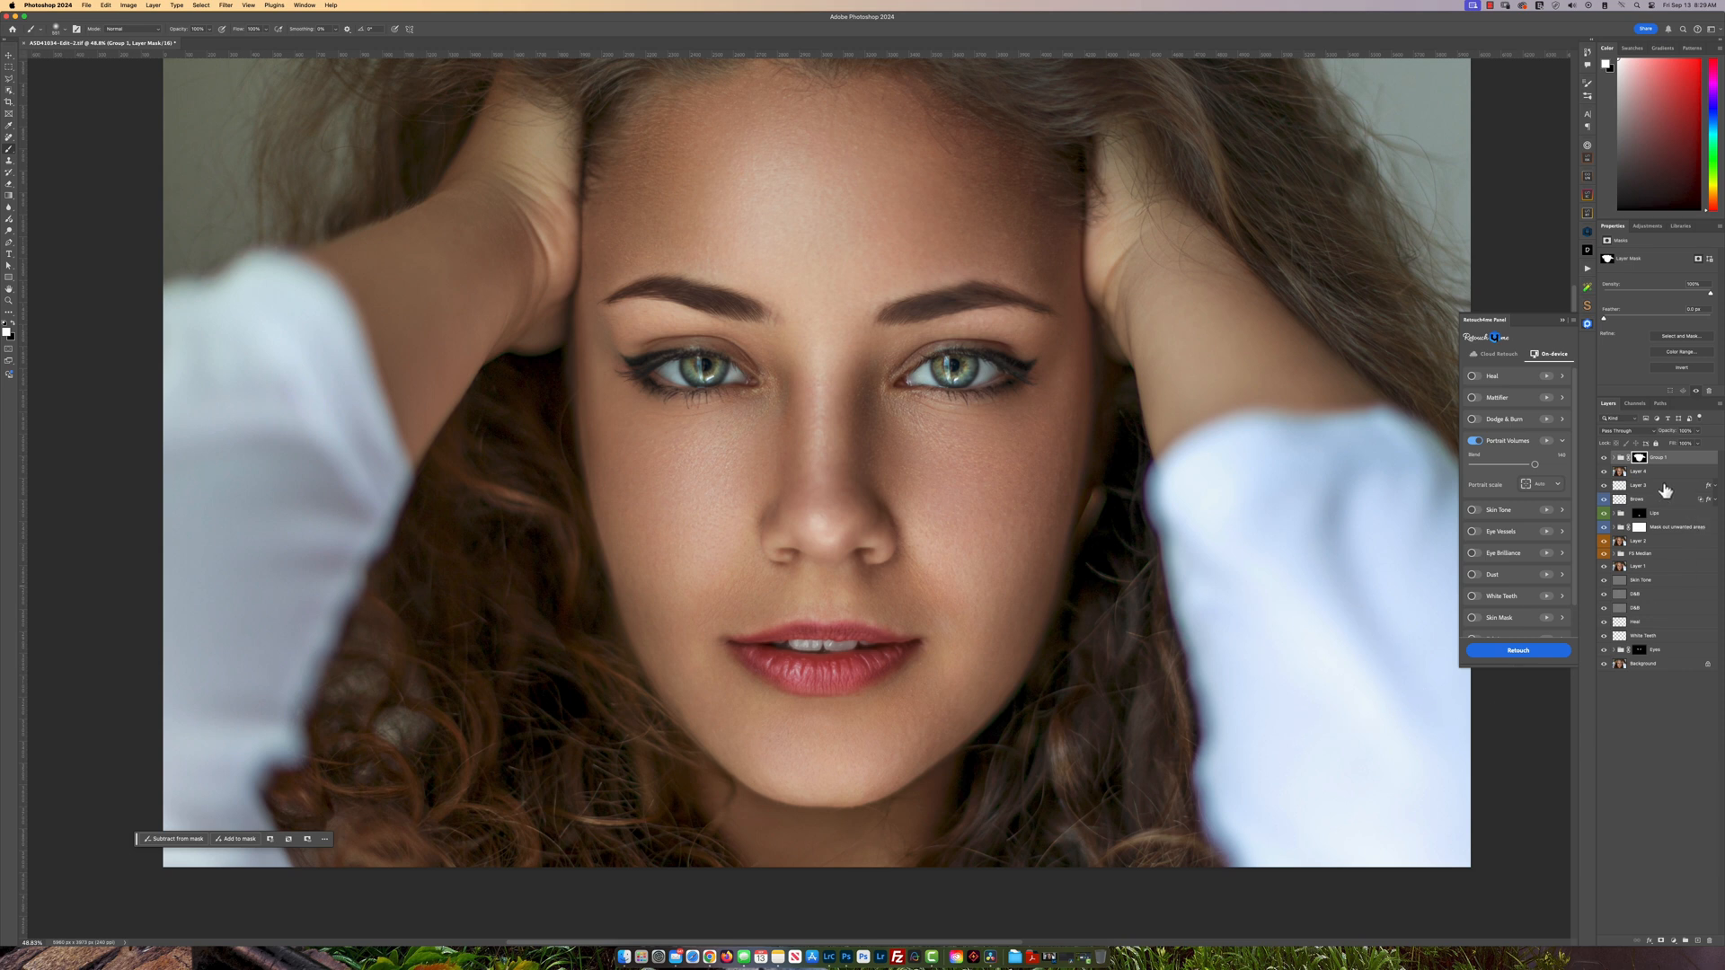
click(1606, 459)
click(1605, 459)
click(1606, 459)
click(1606, 459)
- Set the brush opacity to 50% and paint black on the group's mask along the jaw edge on the photo's left
key(5)
drag(659, 625, 647, 623)
scroll(787, 629, down, 3)
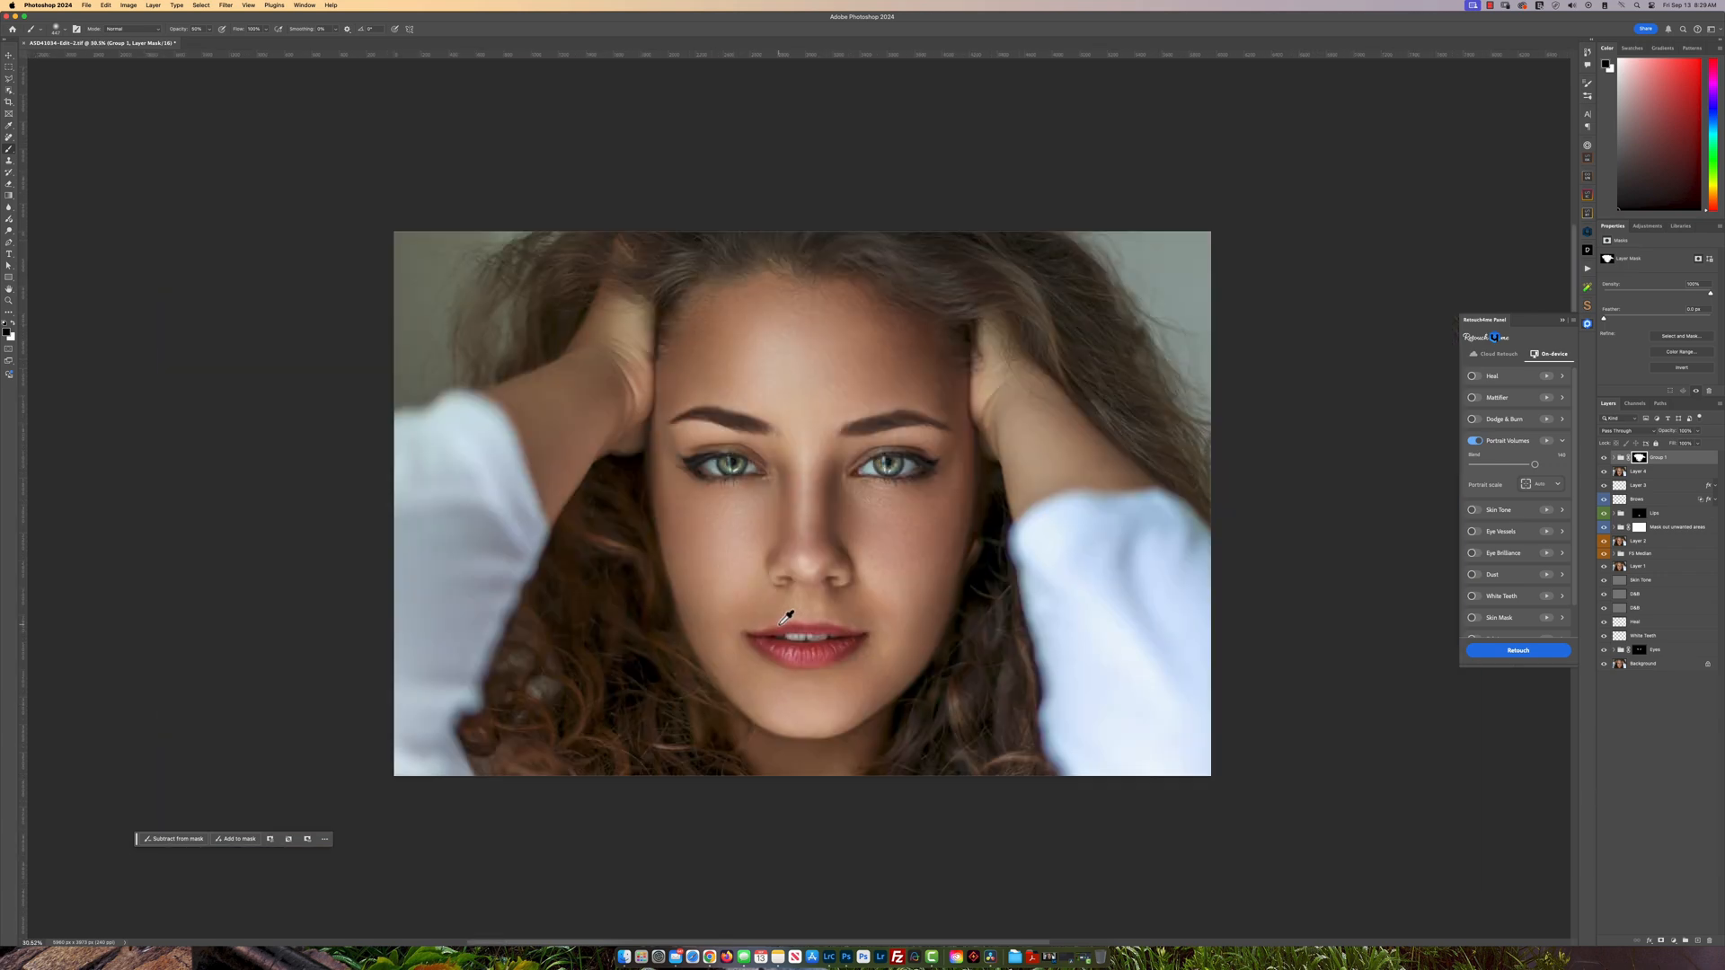
- Stamp all visible layers into a new layer on top of the stack and duplicate it
scroll(787, 617, up, 3)
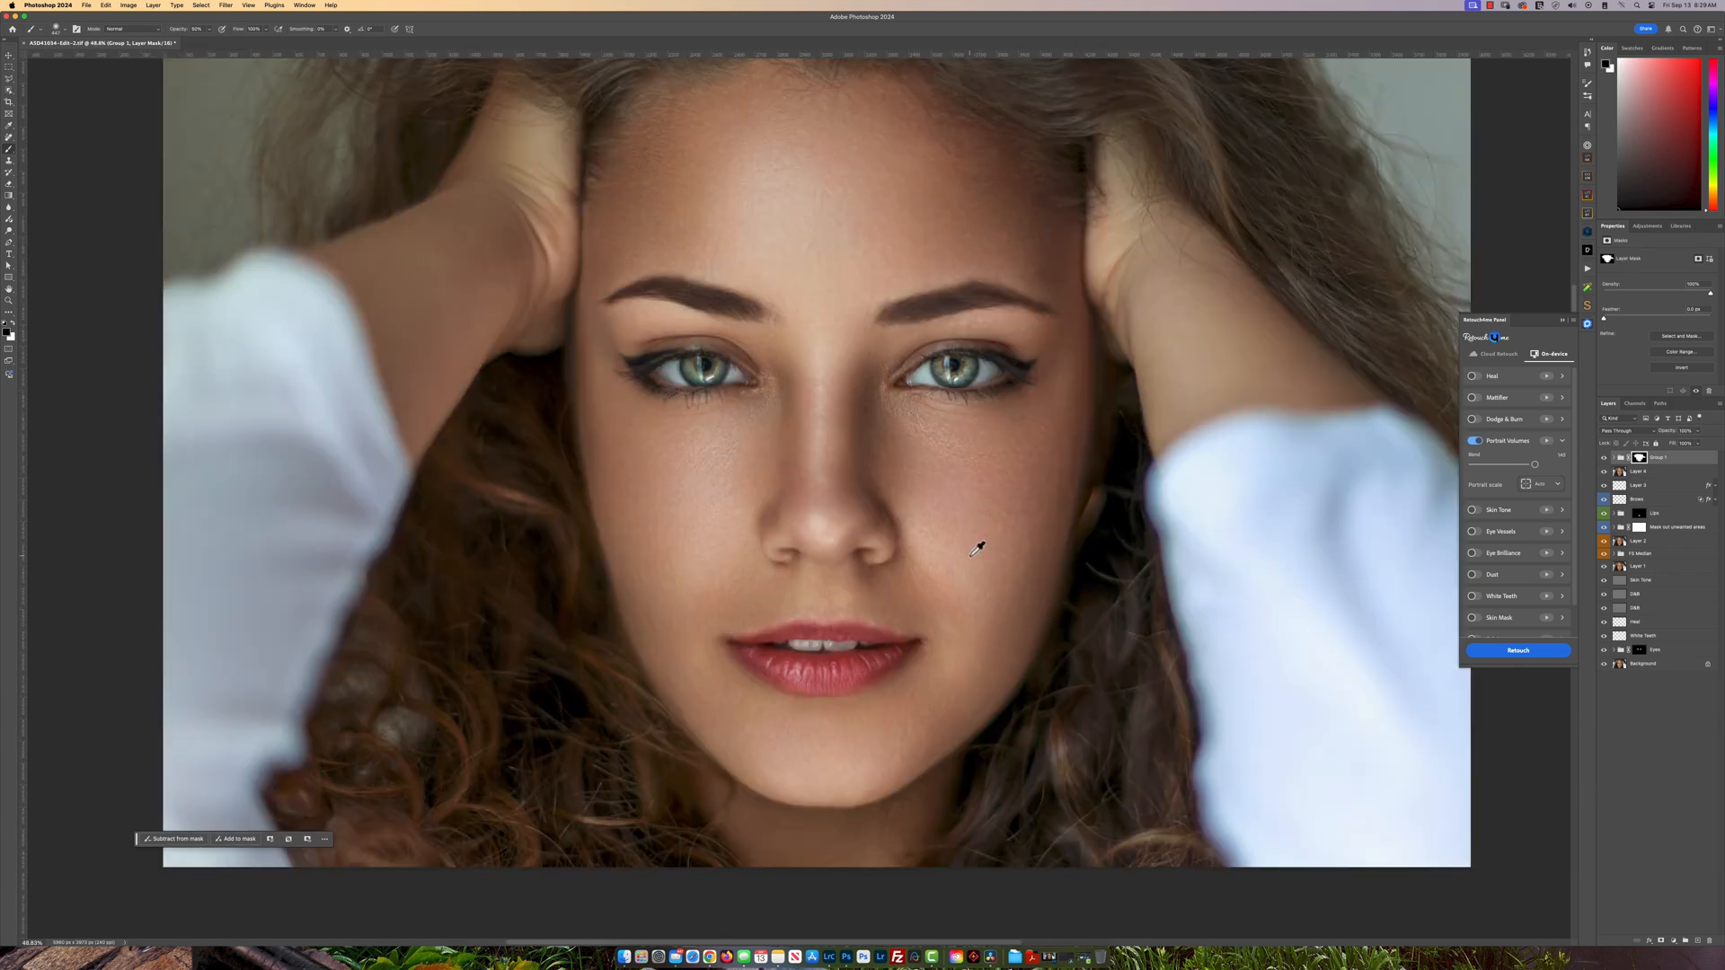
scroll(979, 543, down, 3)
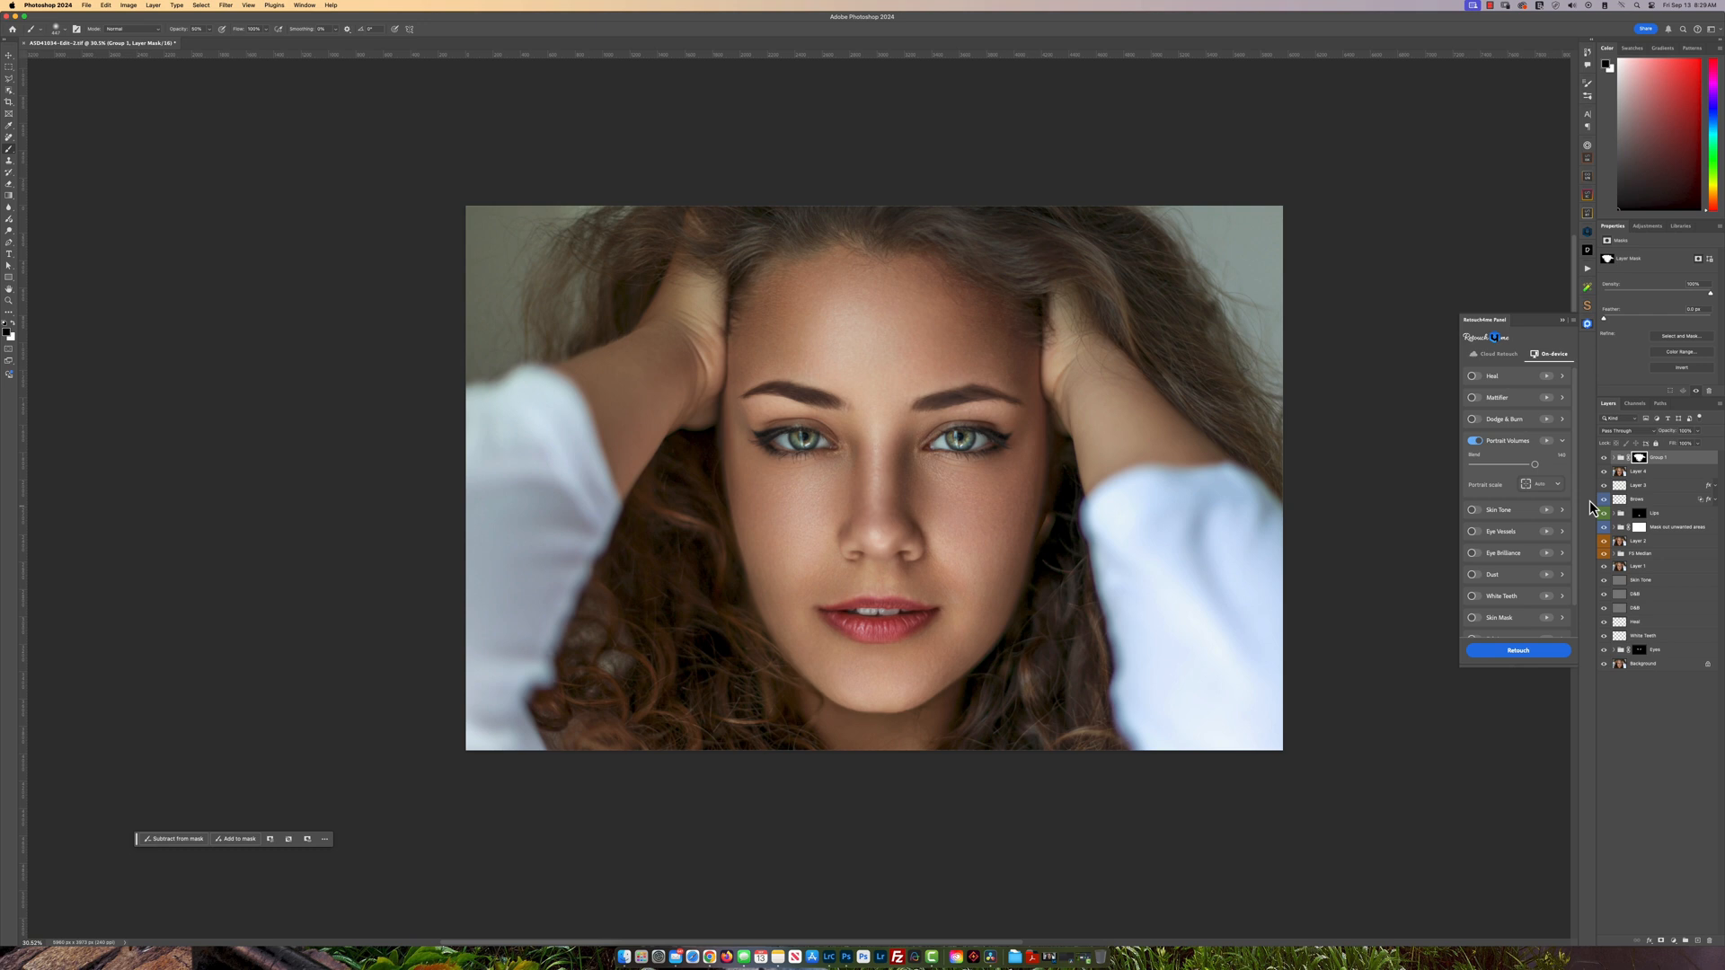
key(super+alt+shift+e)
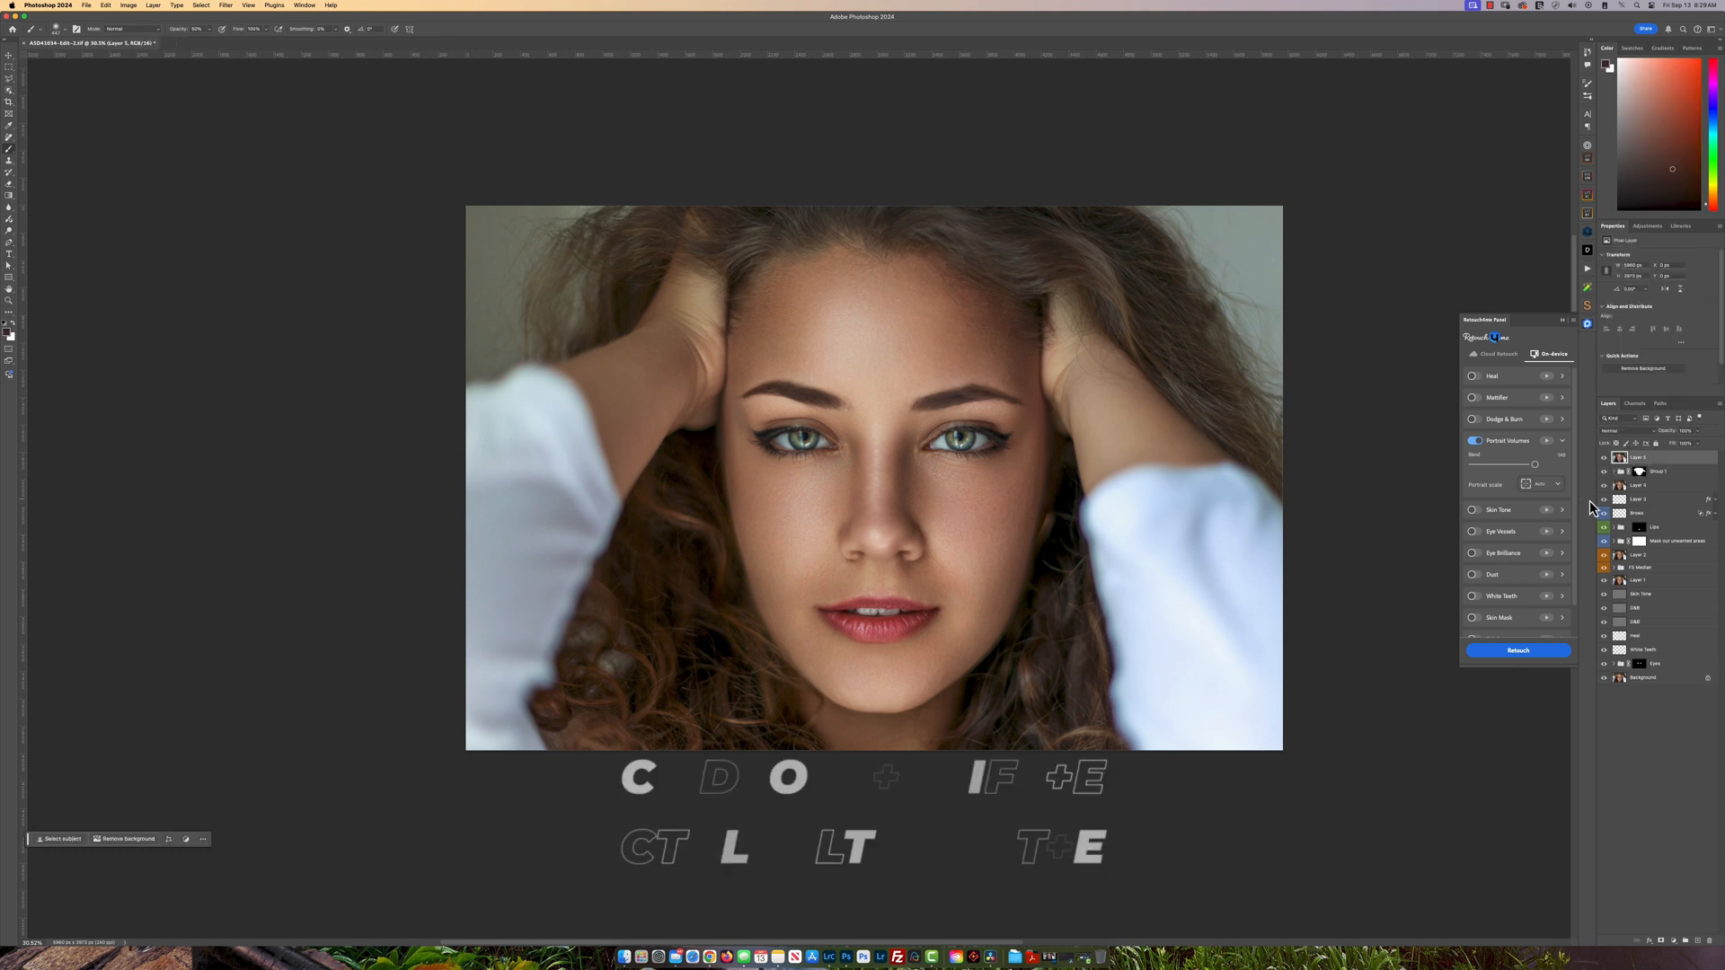
key(super+j)
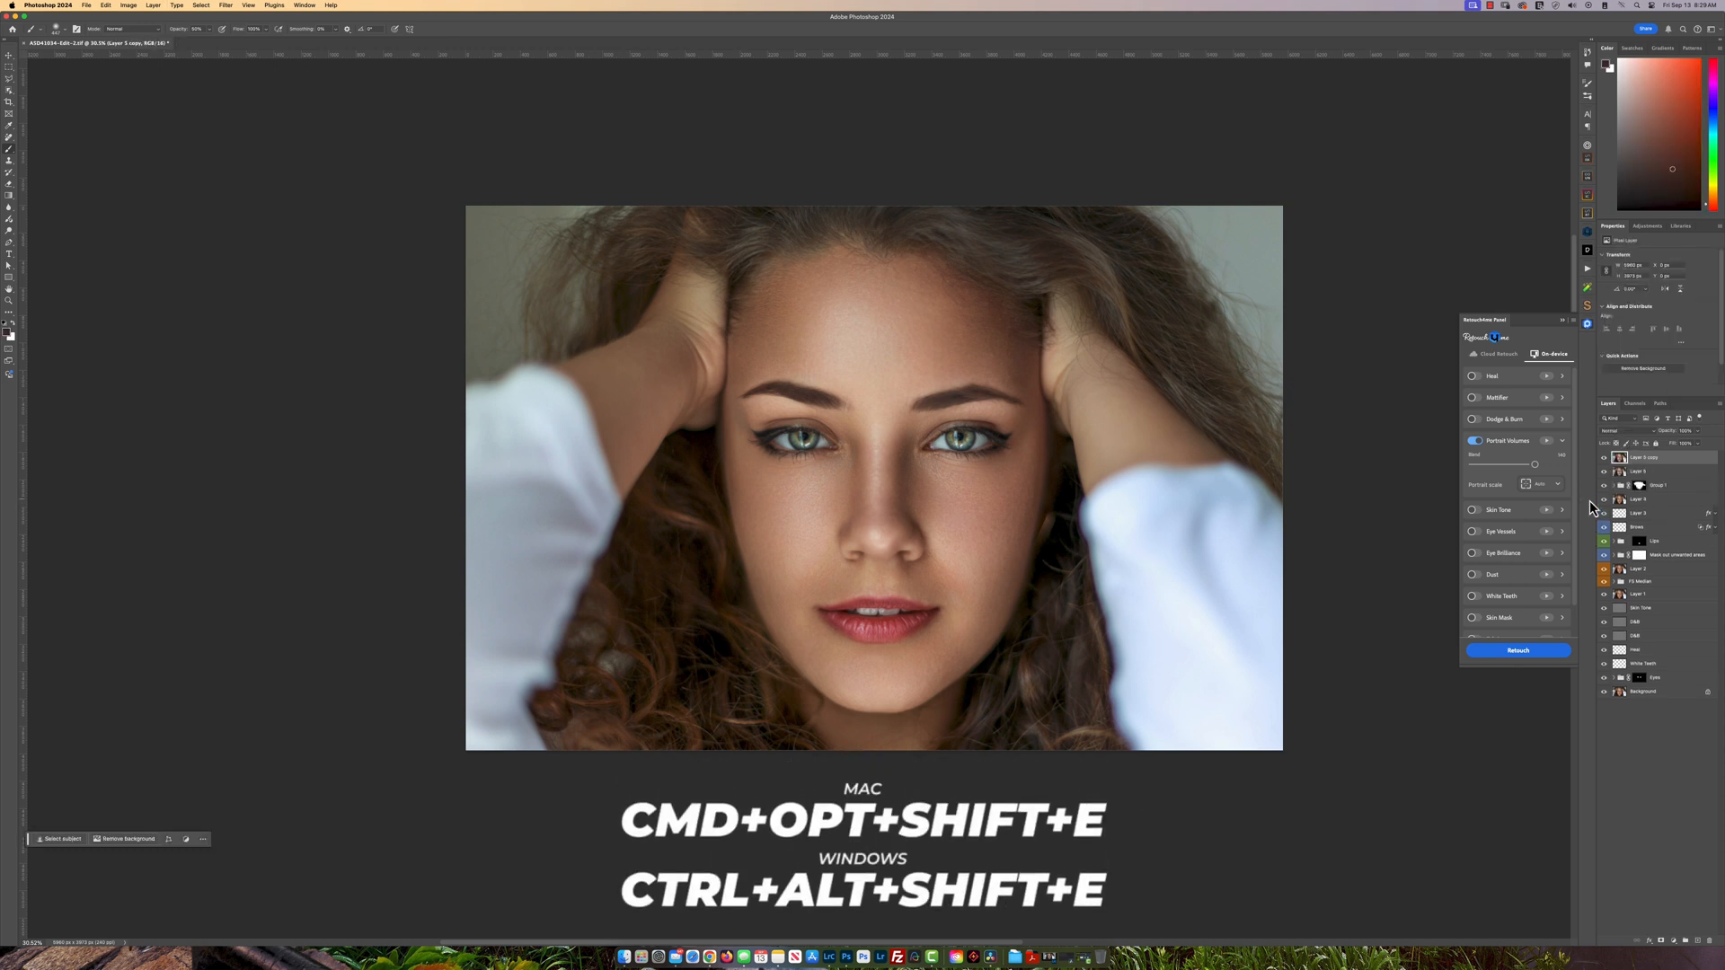
- Invert the duplicated merged layer's colors and set its blend mode to Vivid Light
scroll(958, 516, up, 2)
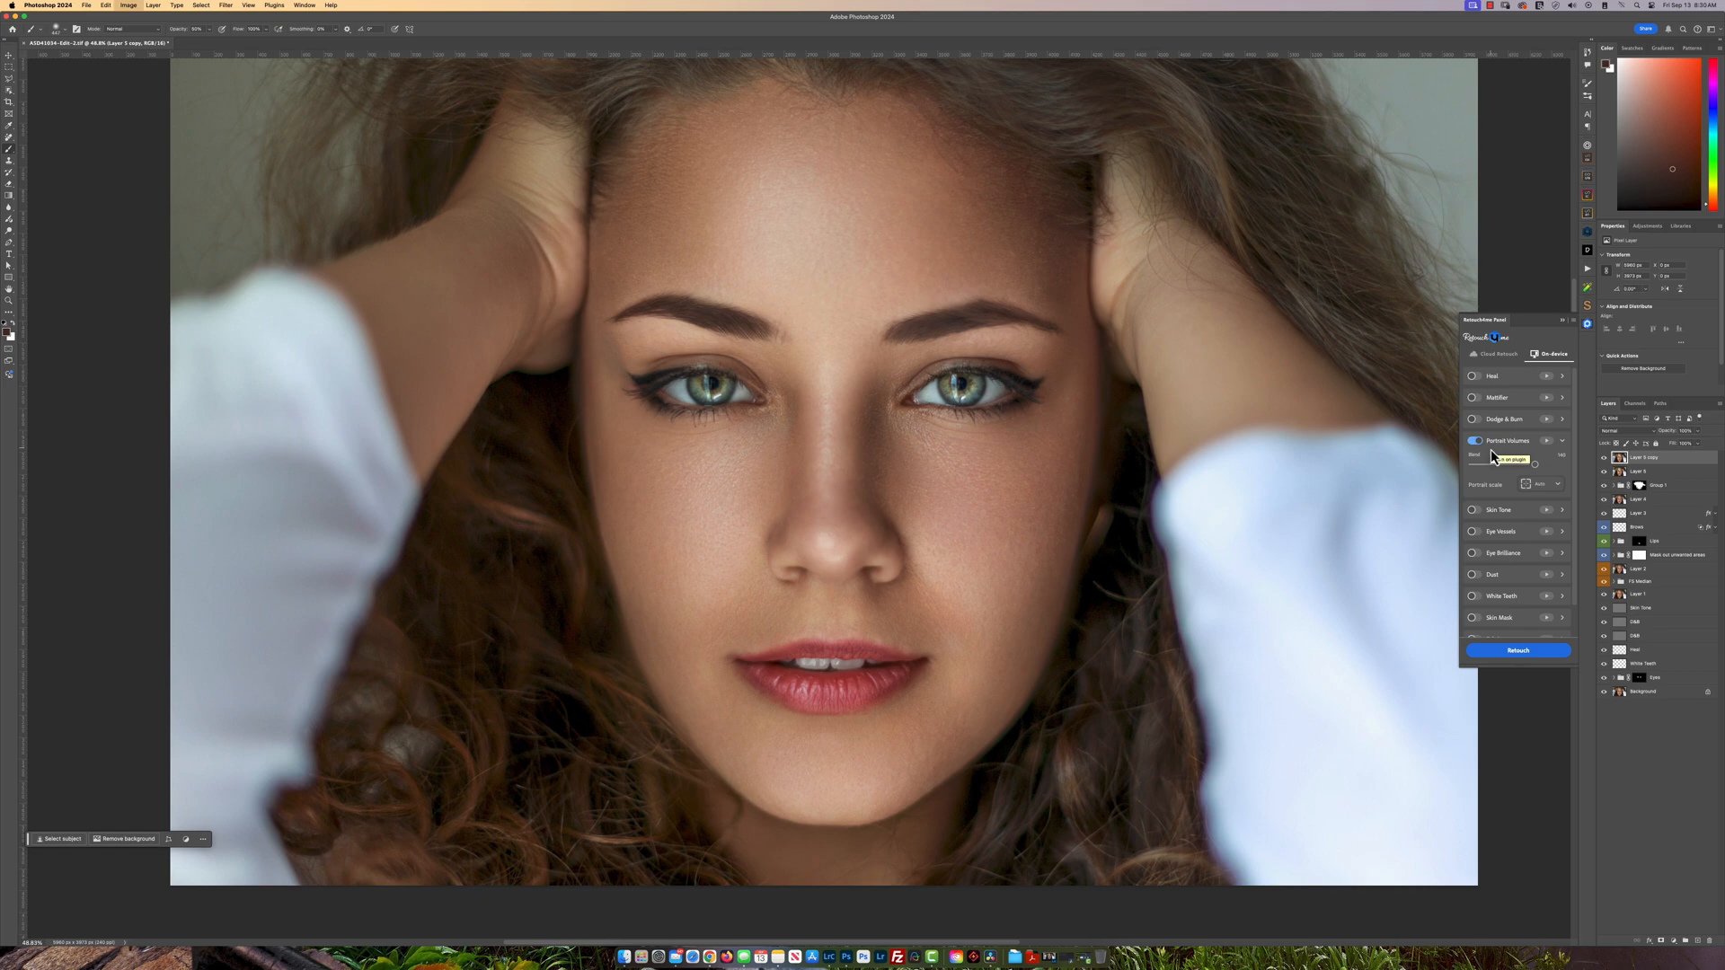
key(super+i)
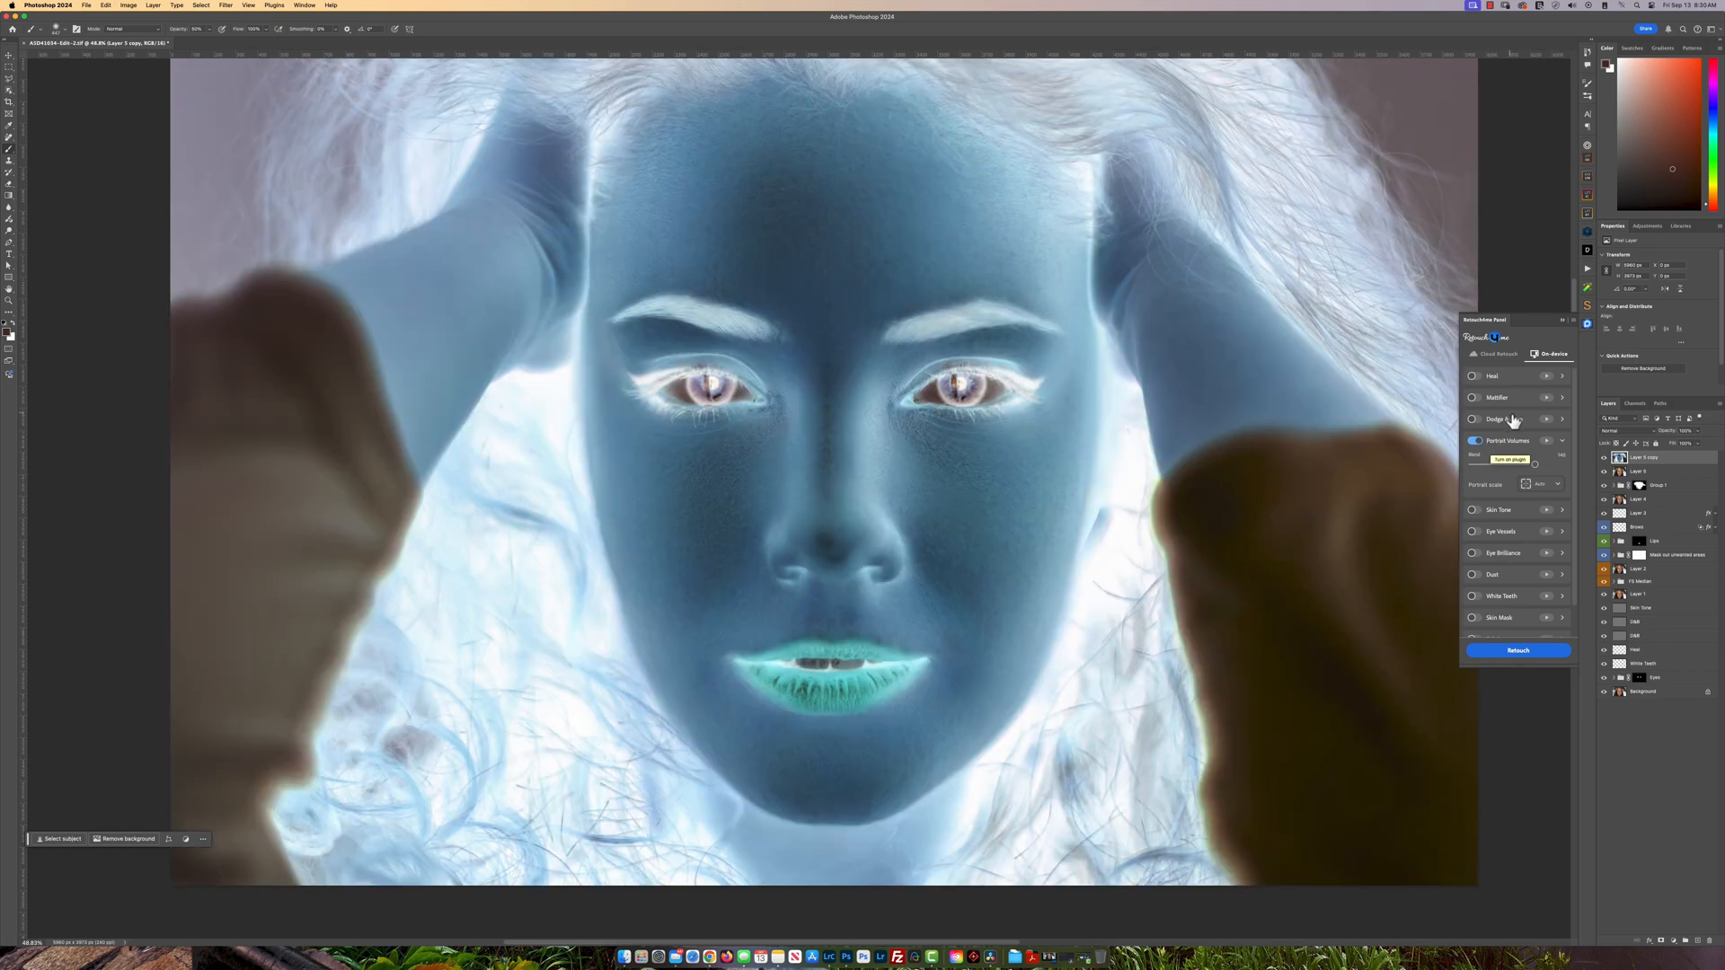
click(1637, 430)
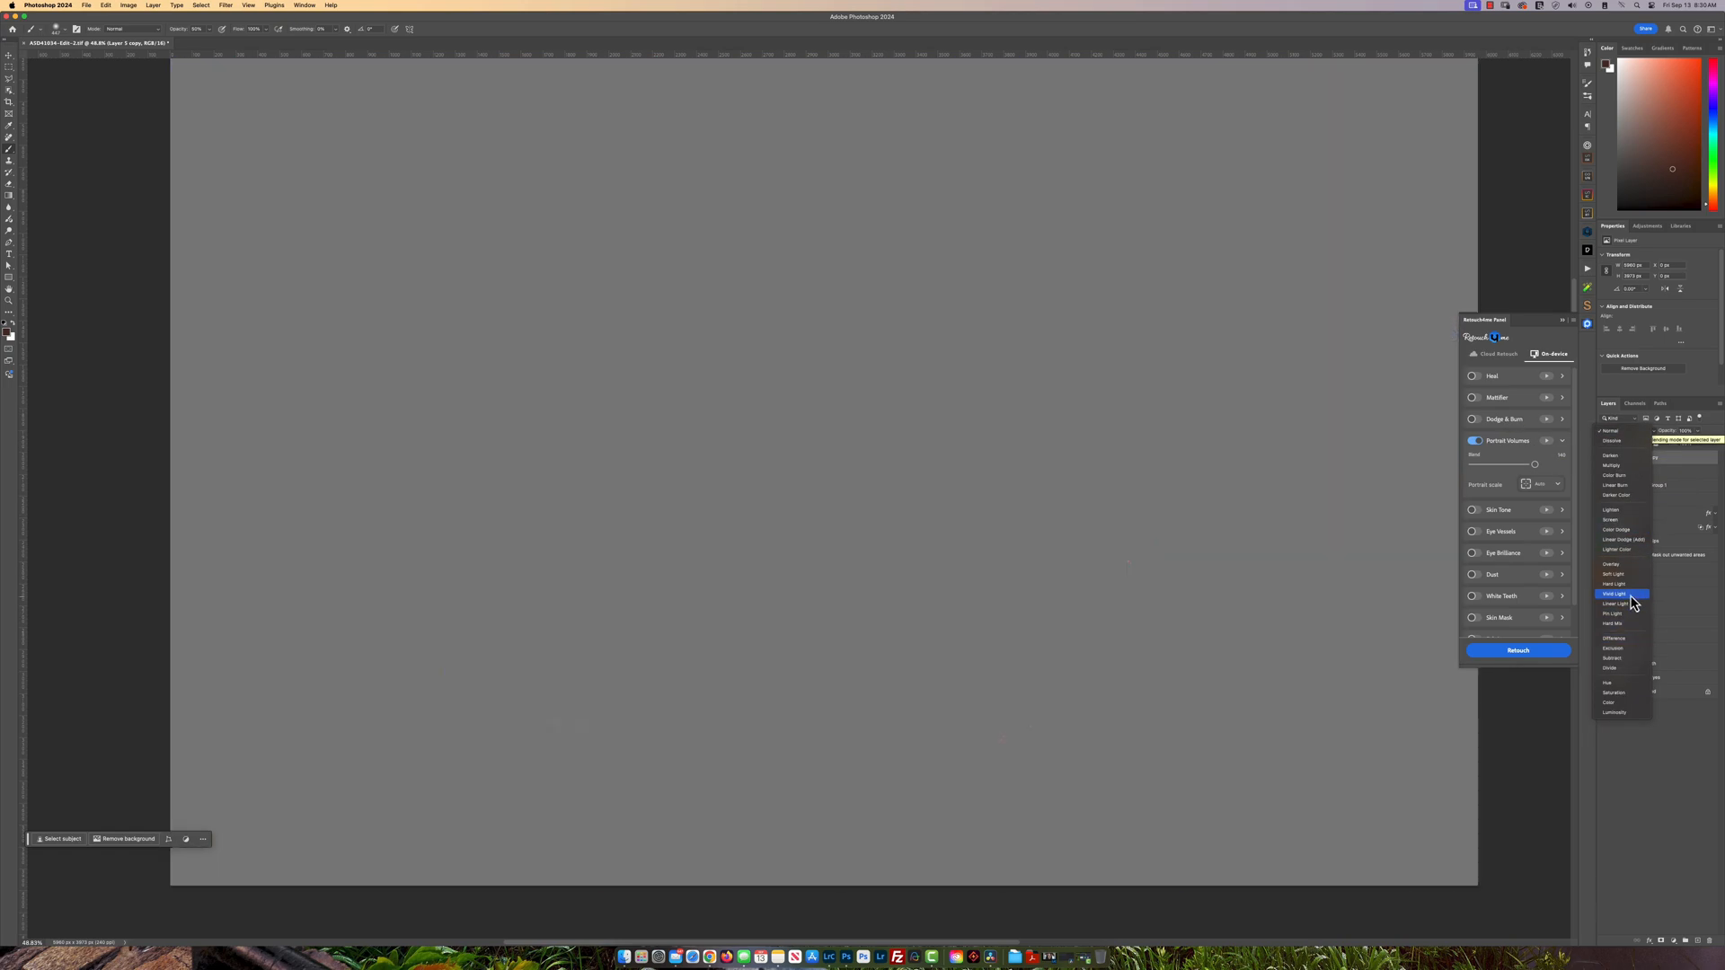
click(1631, 596)
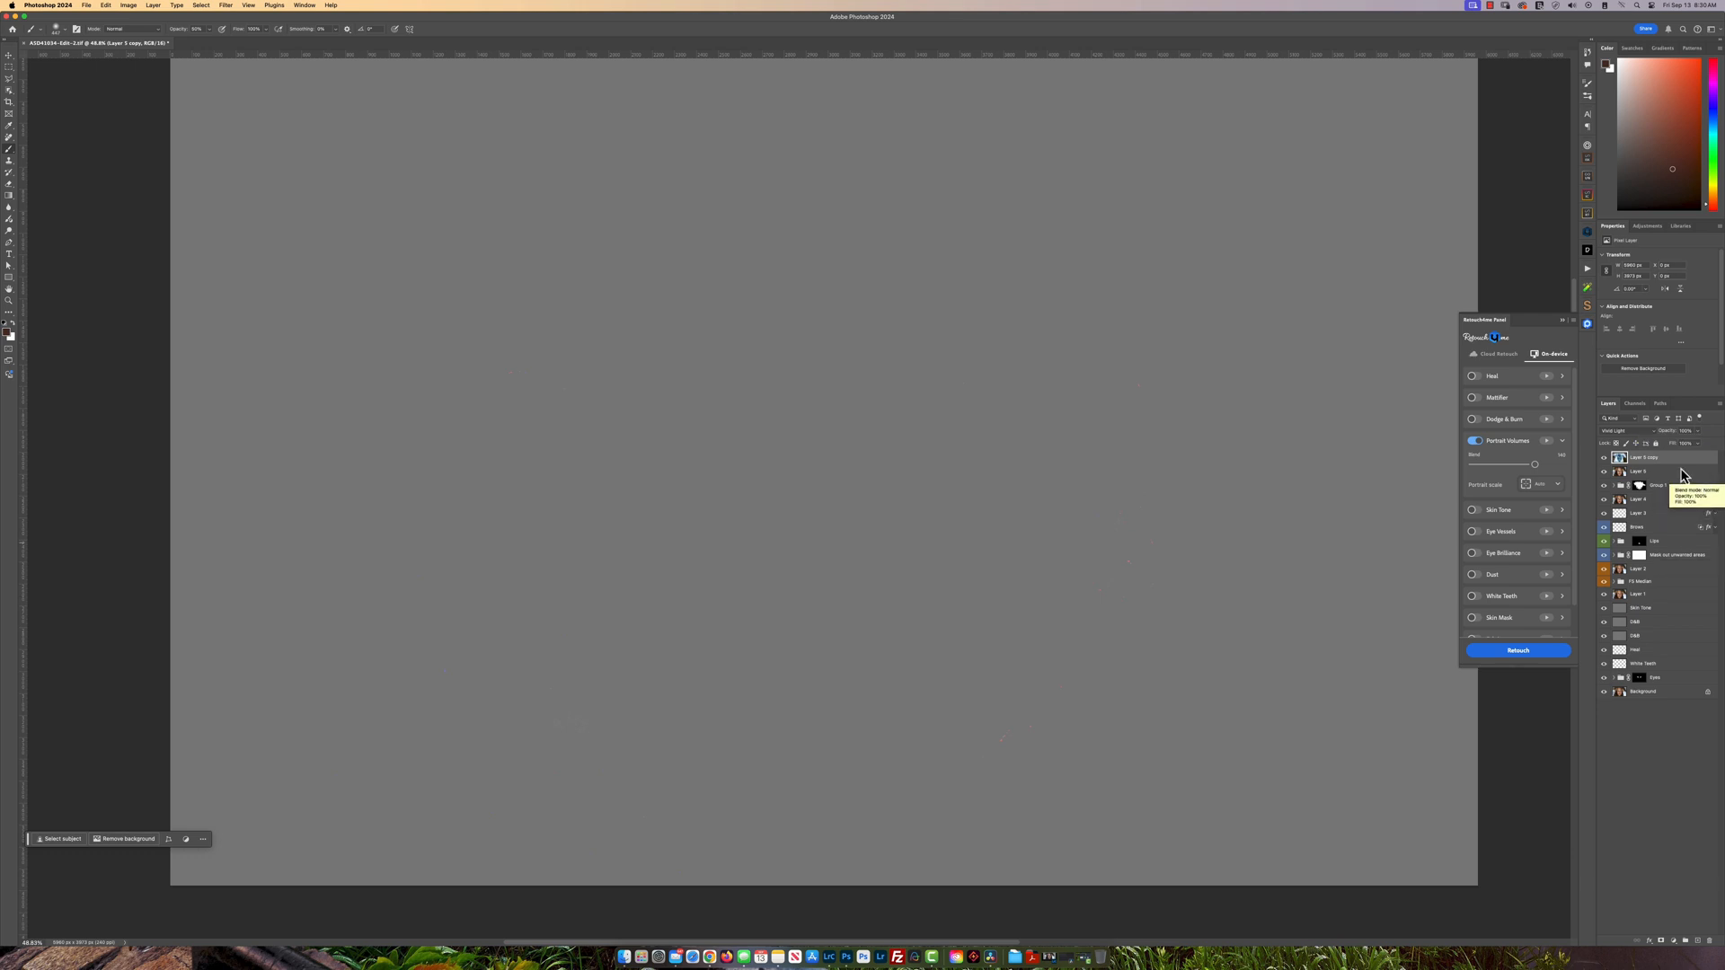
- Convert the inverted layer to a smart object and apply a Gaussian Blur that reveals only fine edge detail
click(239, 9)
click(256, 72)
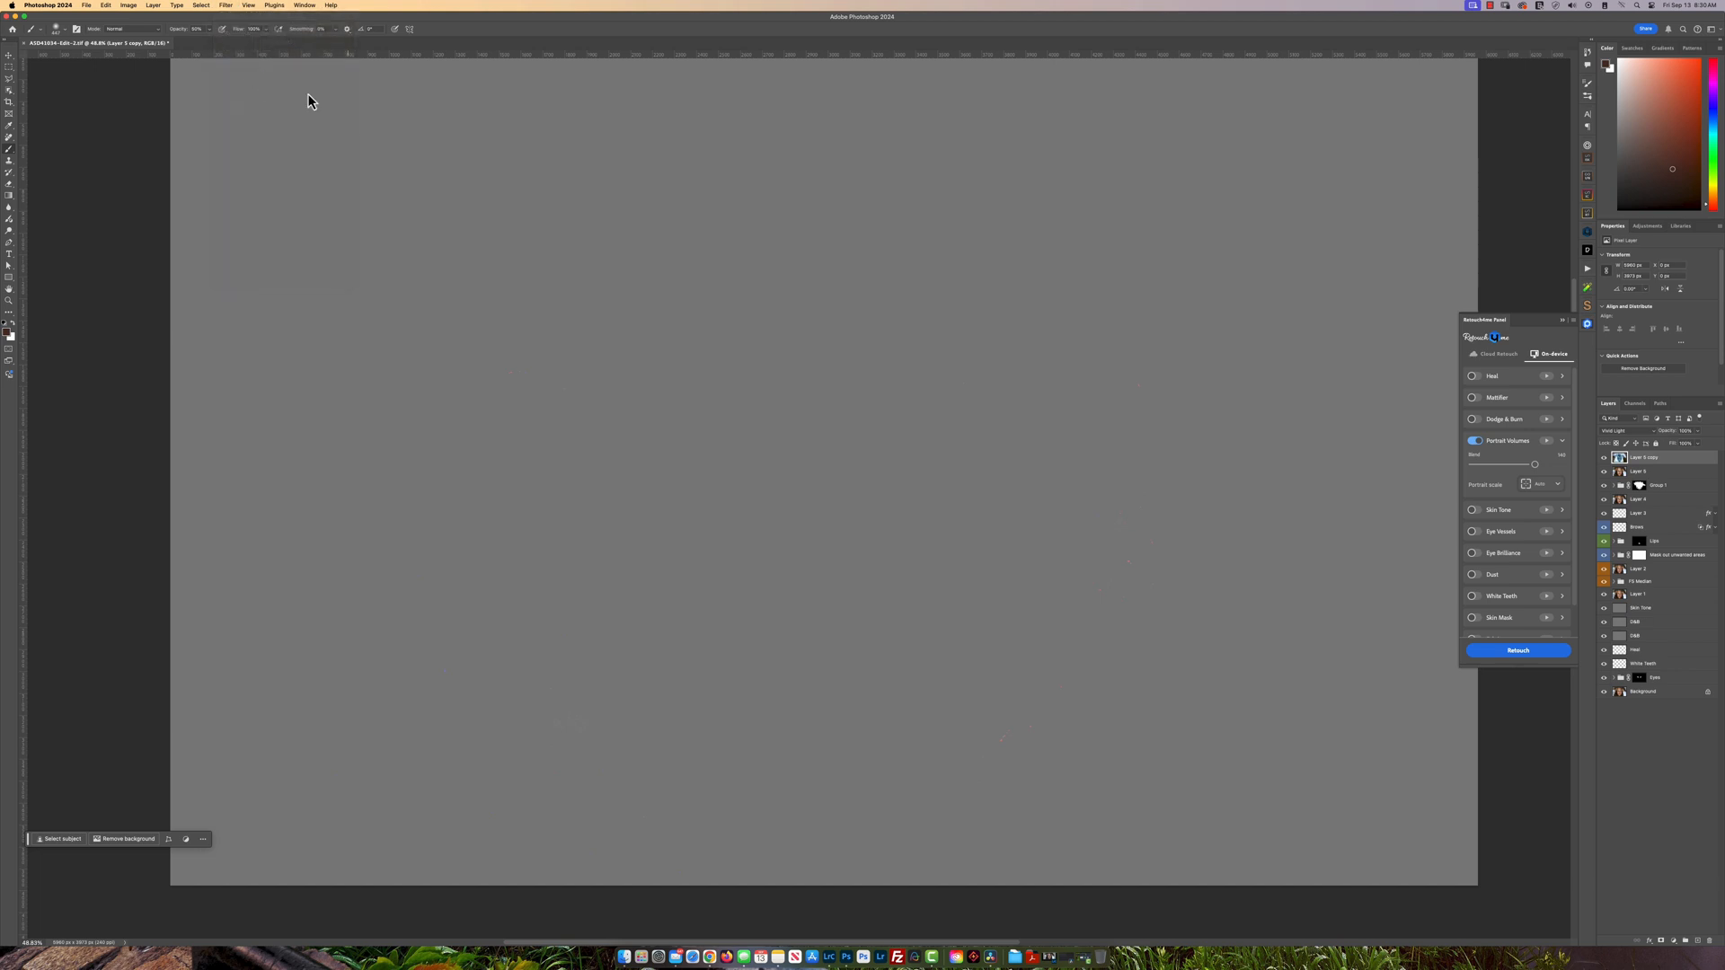
click(888, 300)
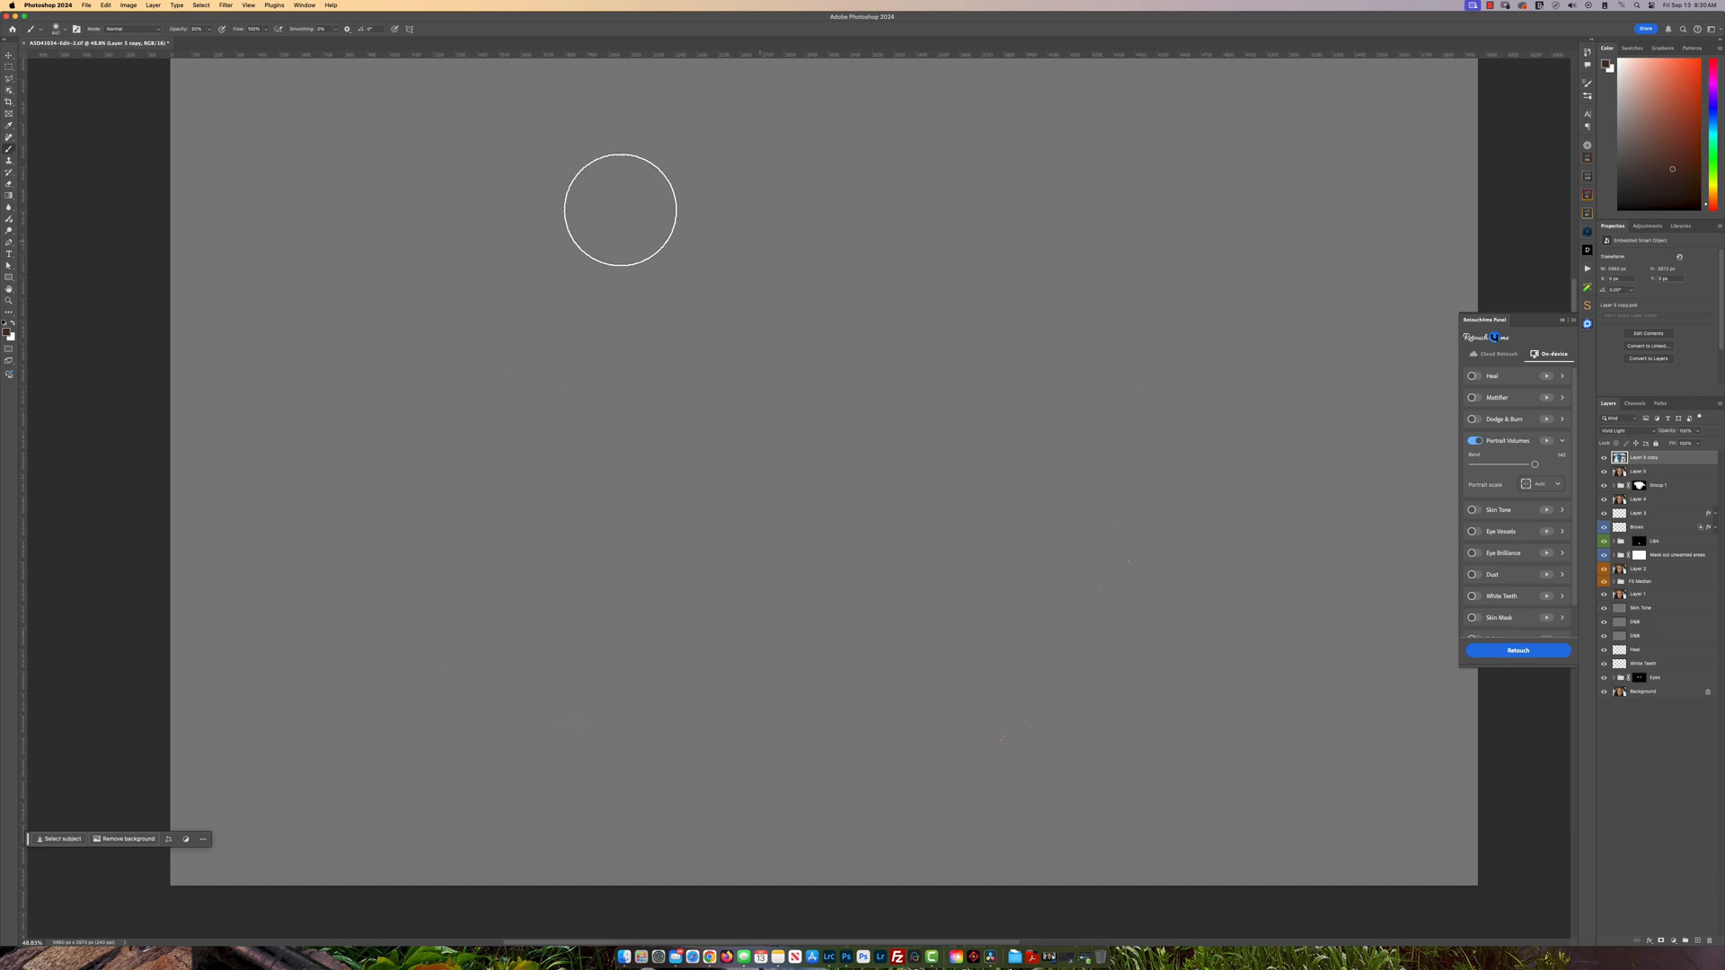
click(234, 9)
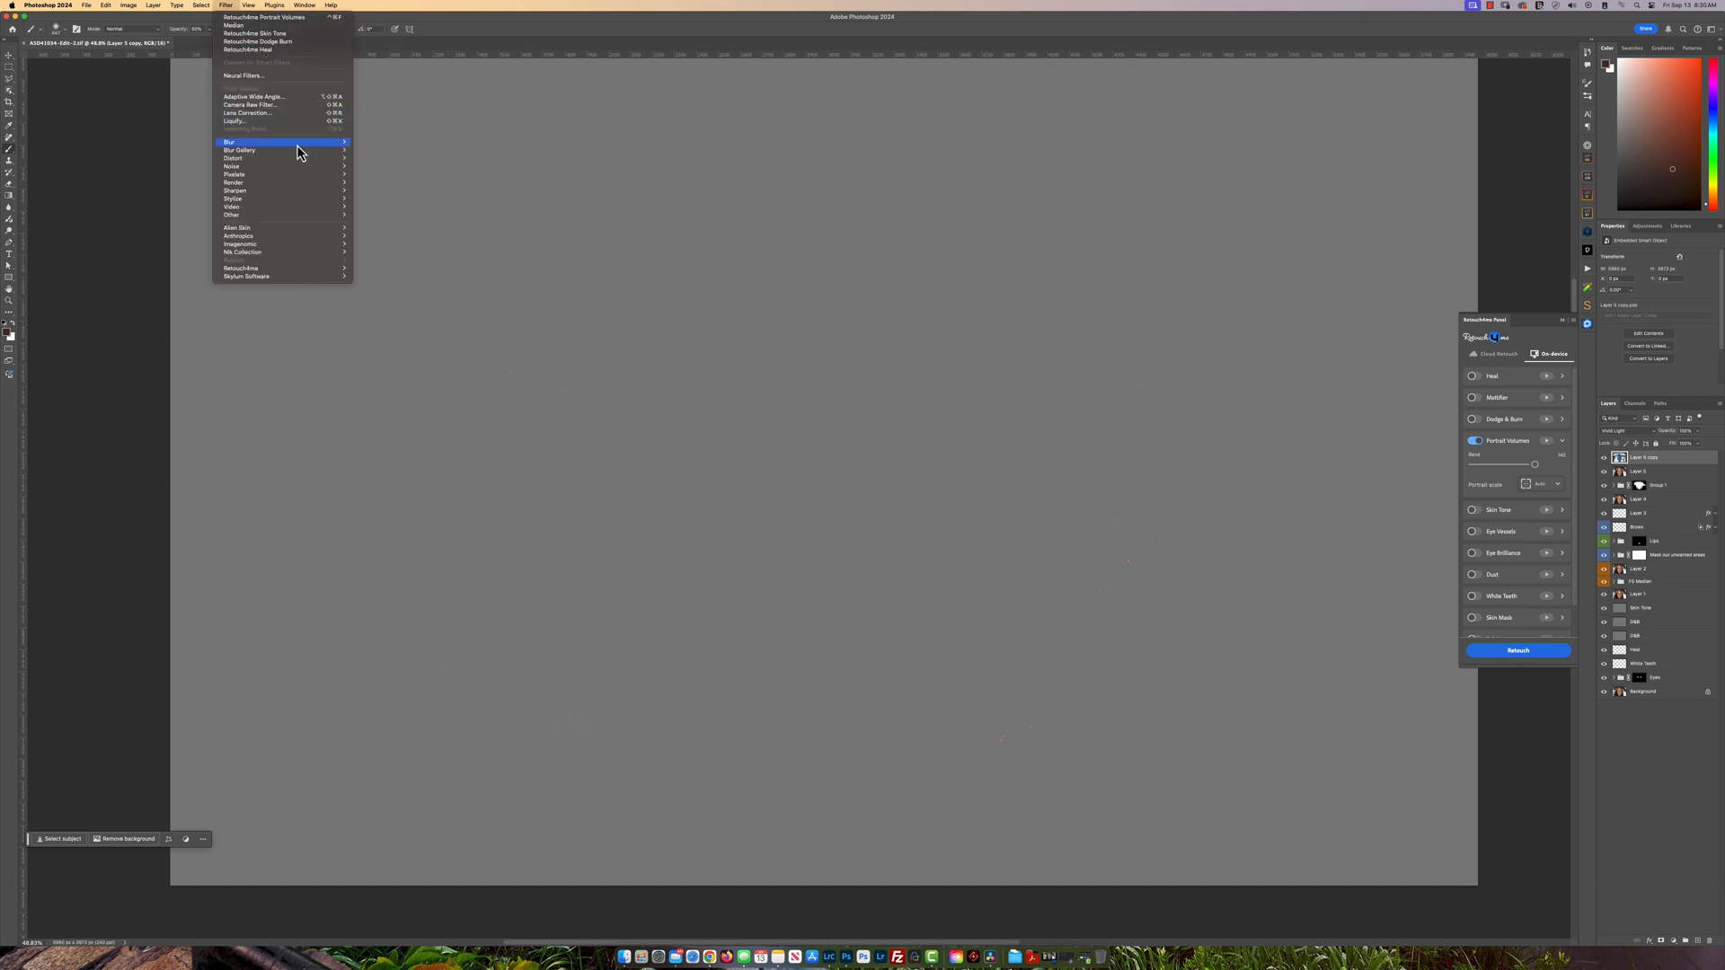
mouse_move(301, 144)
click(406, 180)
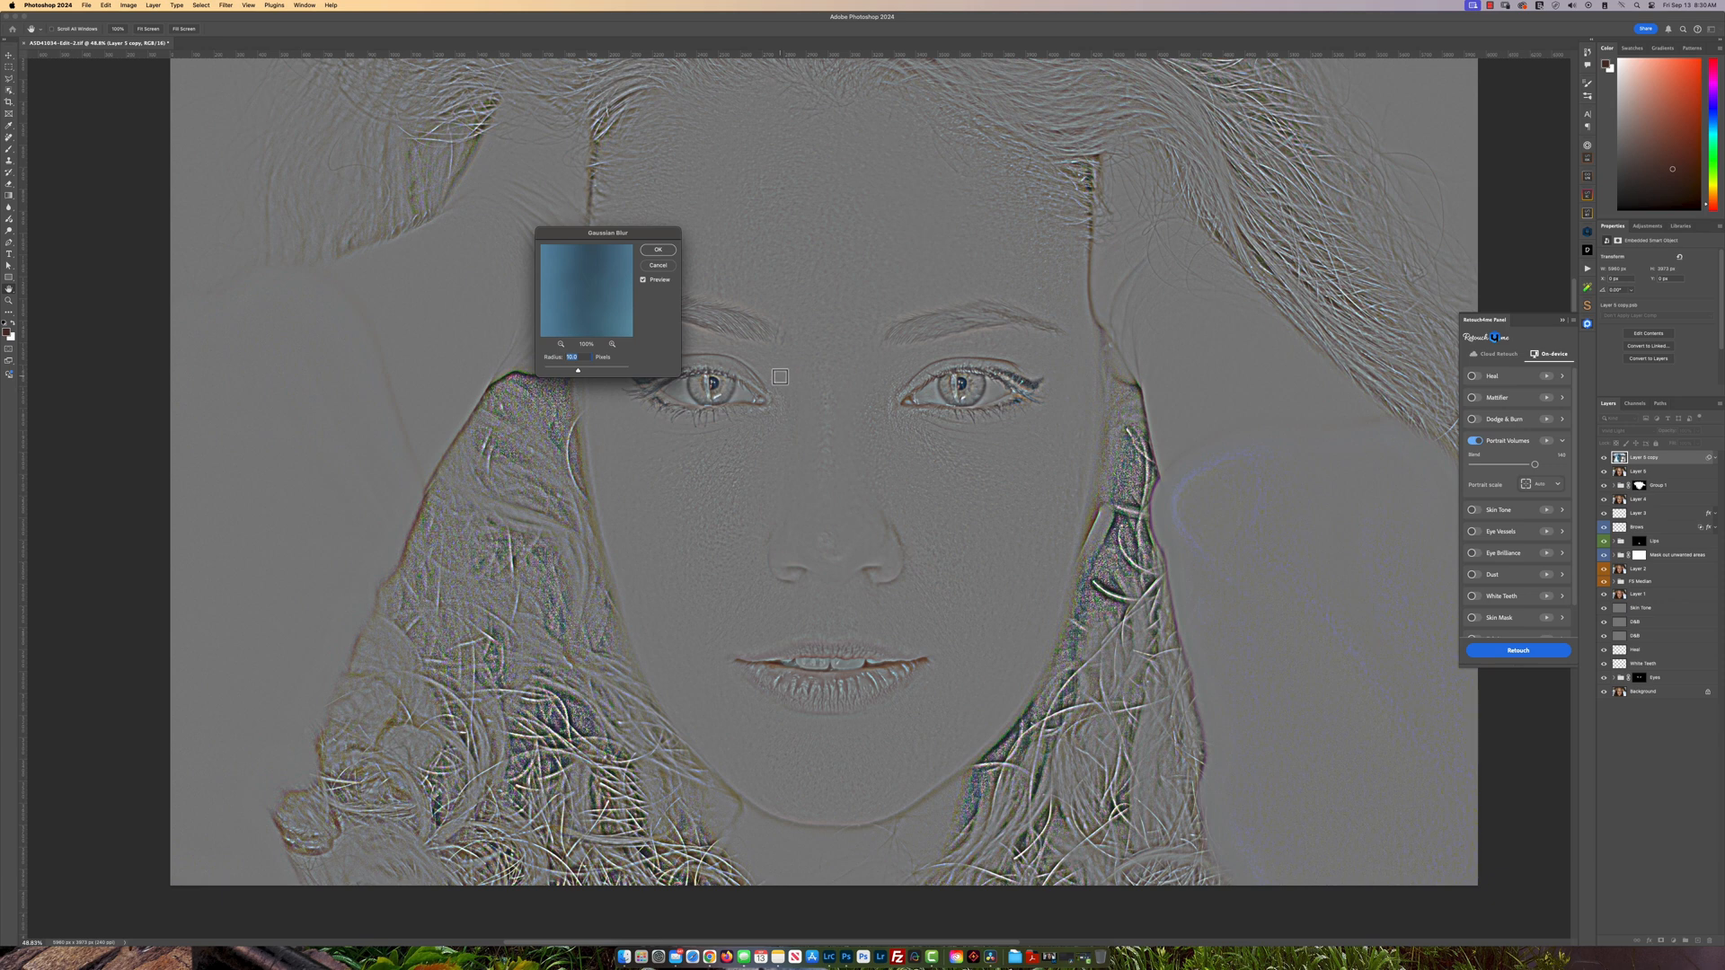
click(657, 249)
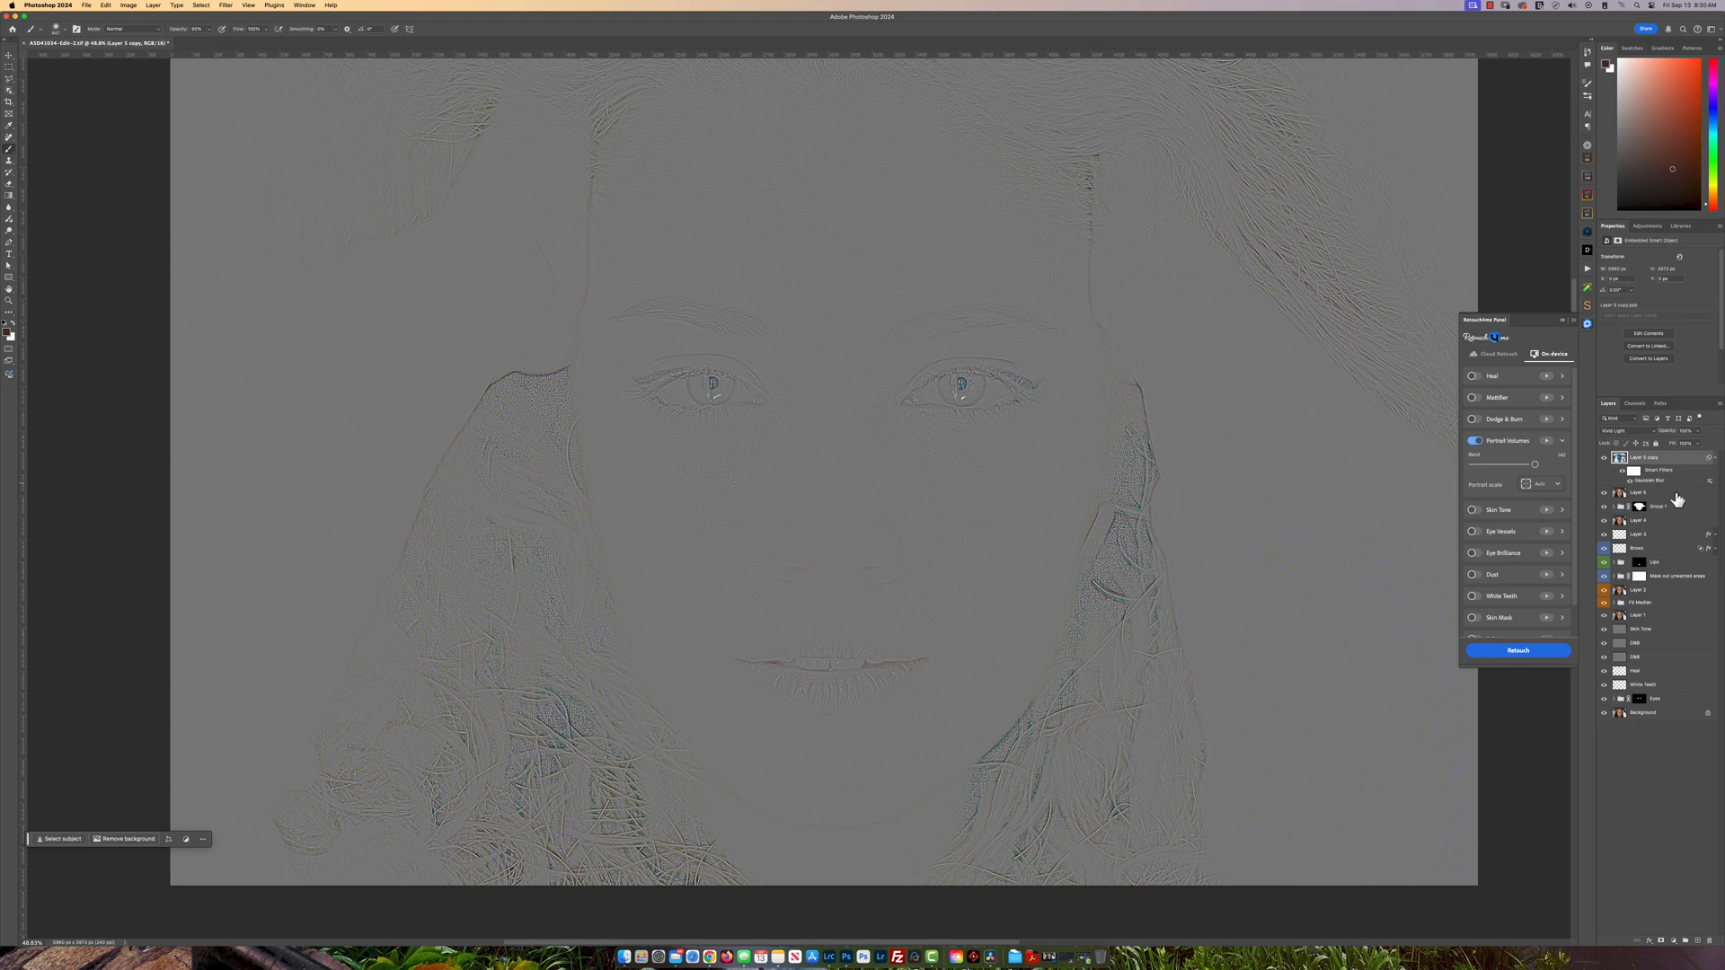
- Group the blurred smart object with the merged layer below it and set the group's blend mode to Overlay
click(1677, 499)
key(super+g)
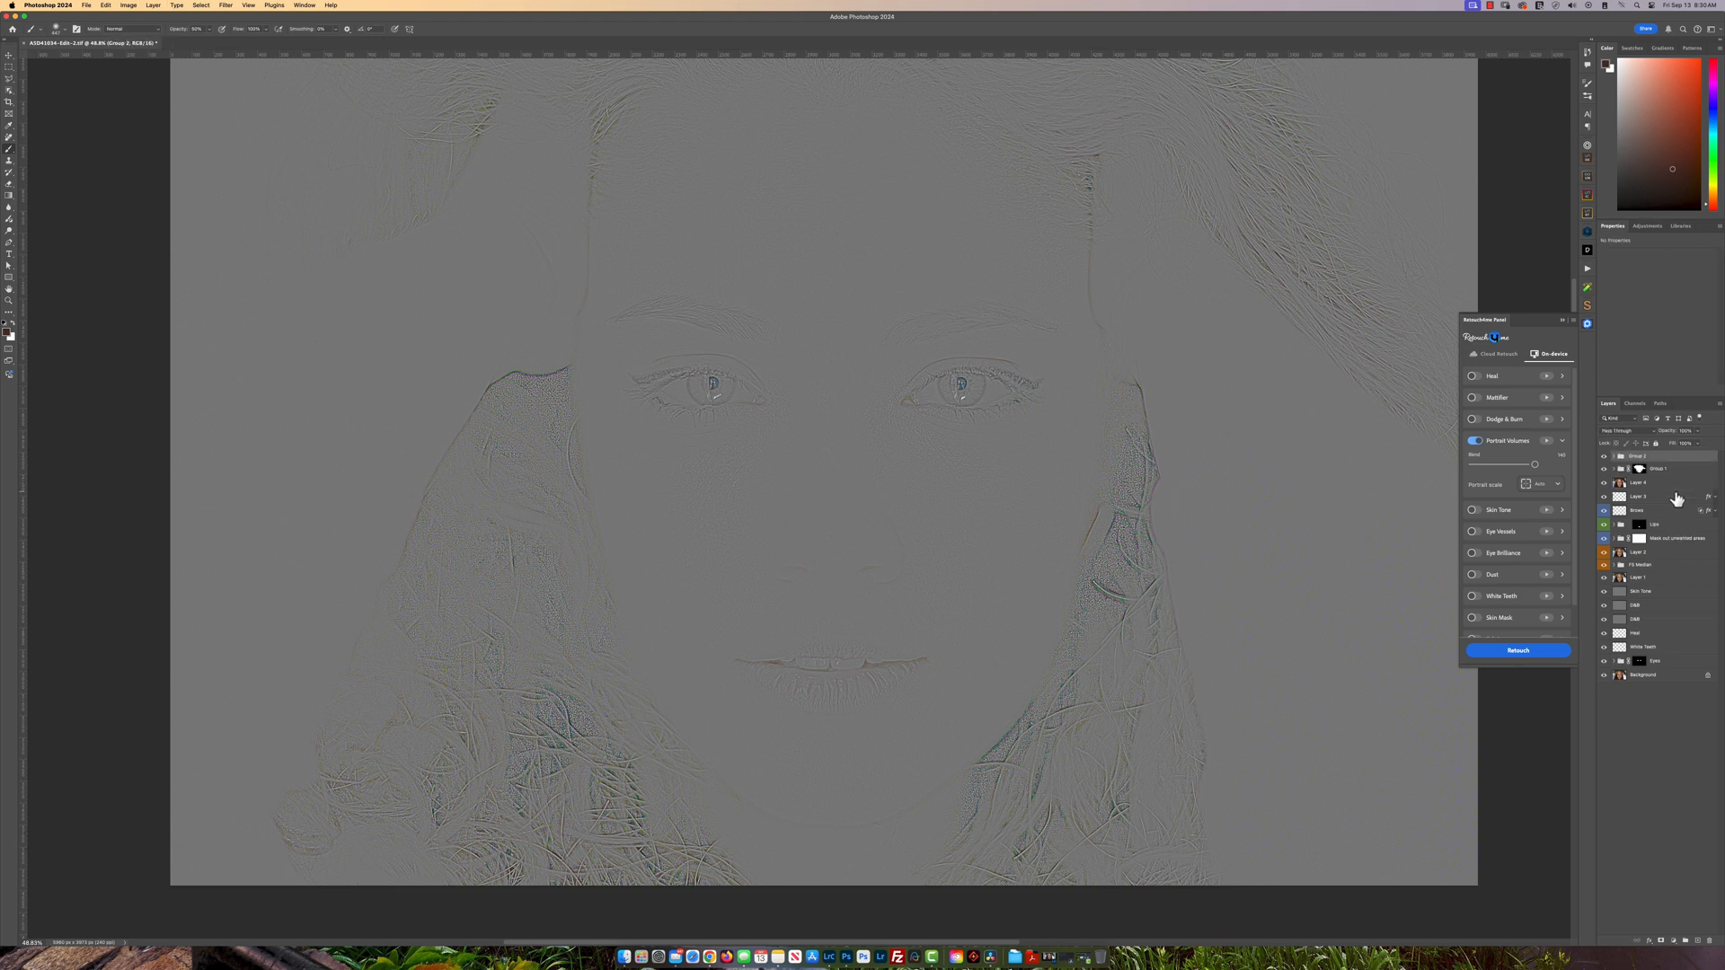
click(1643, 433)
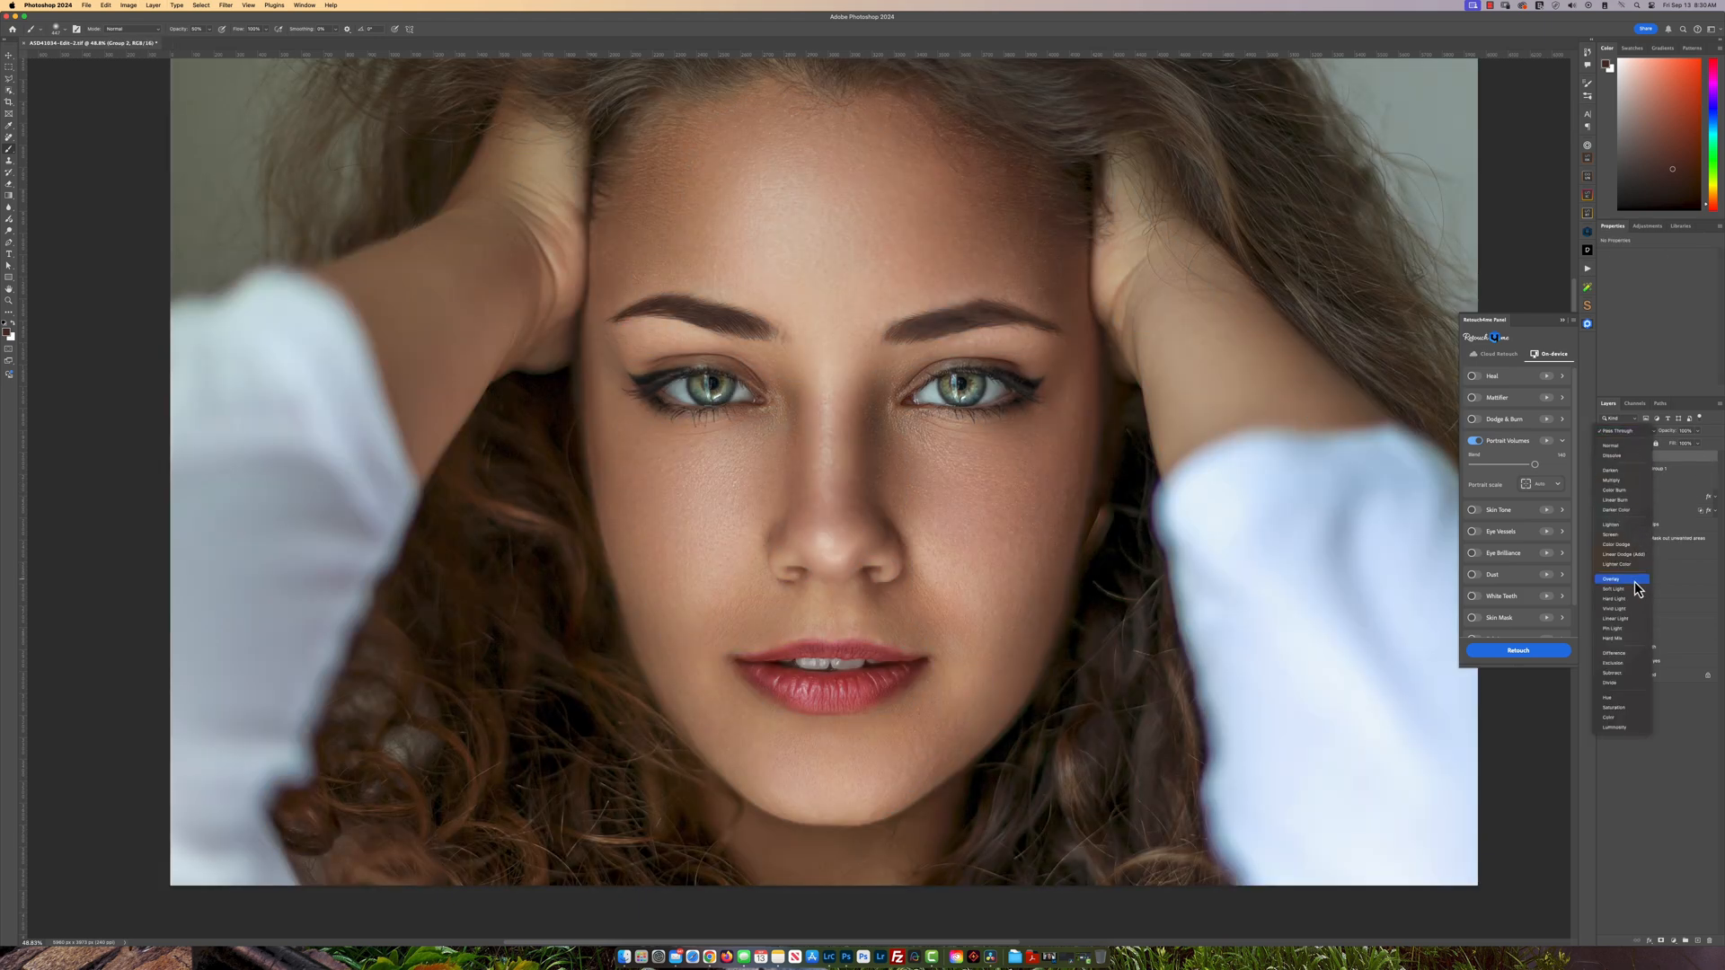
click(1635, 581)
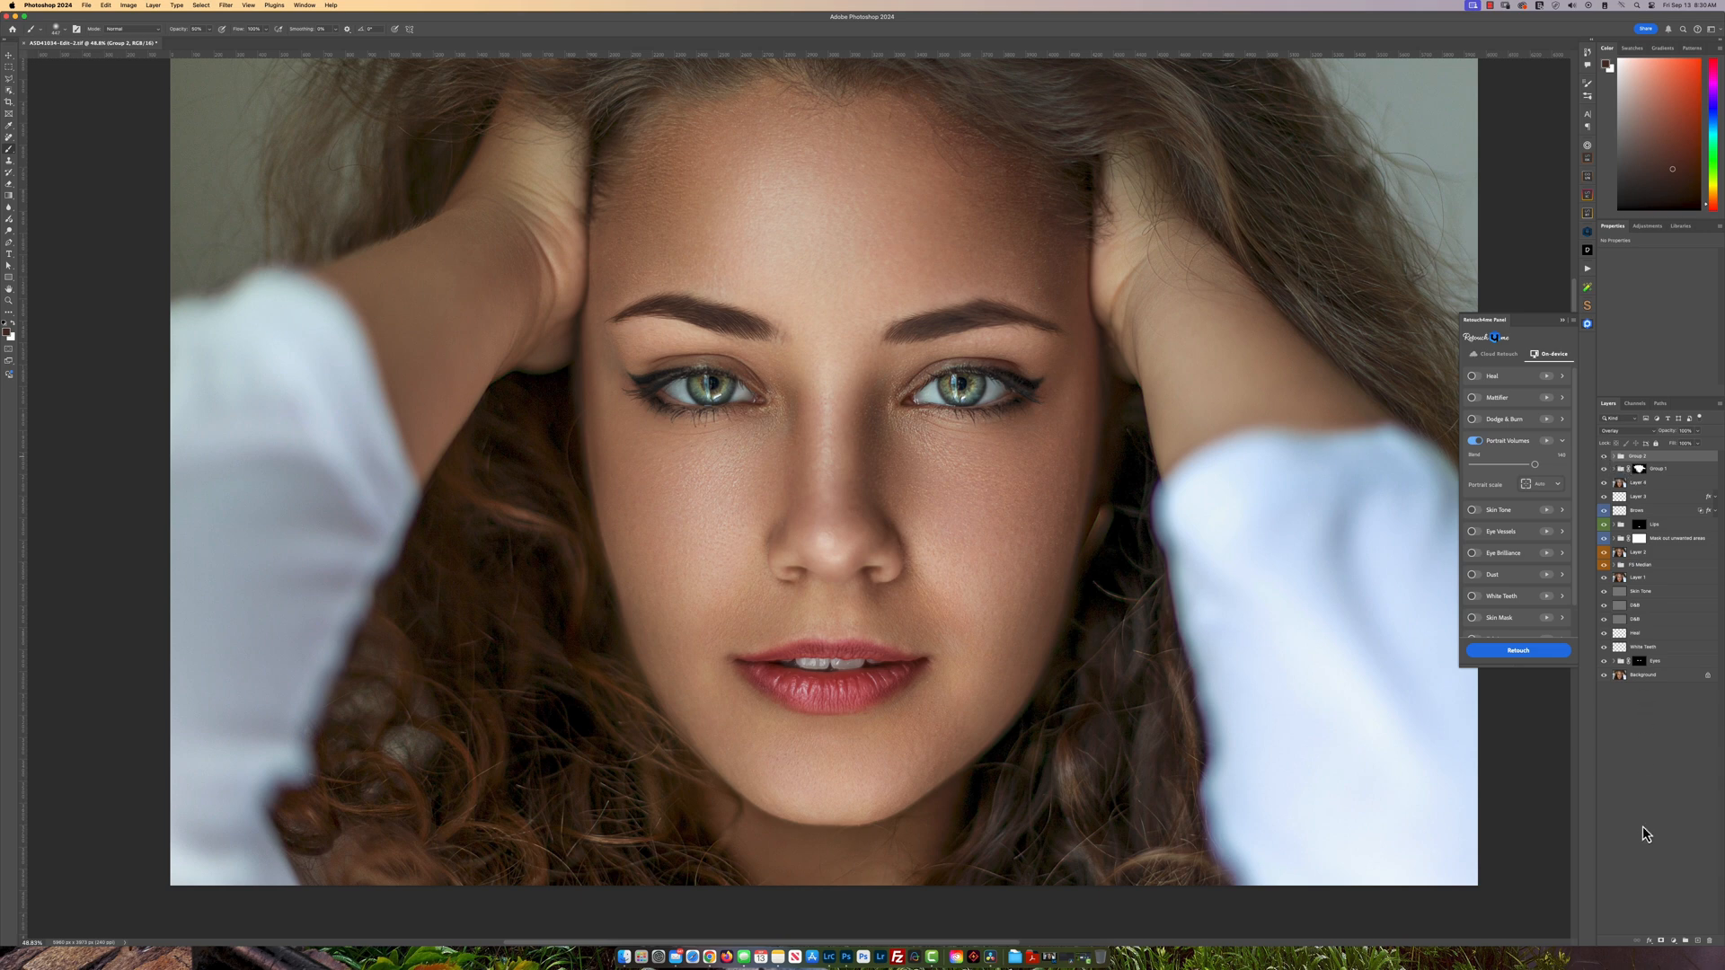
- Add a black mask to the sharpening group and paint white at 100% brush opacity over the eyes and lips
alt+click(1662, 941)
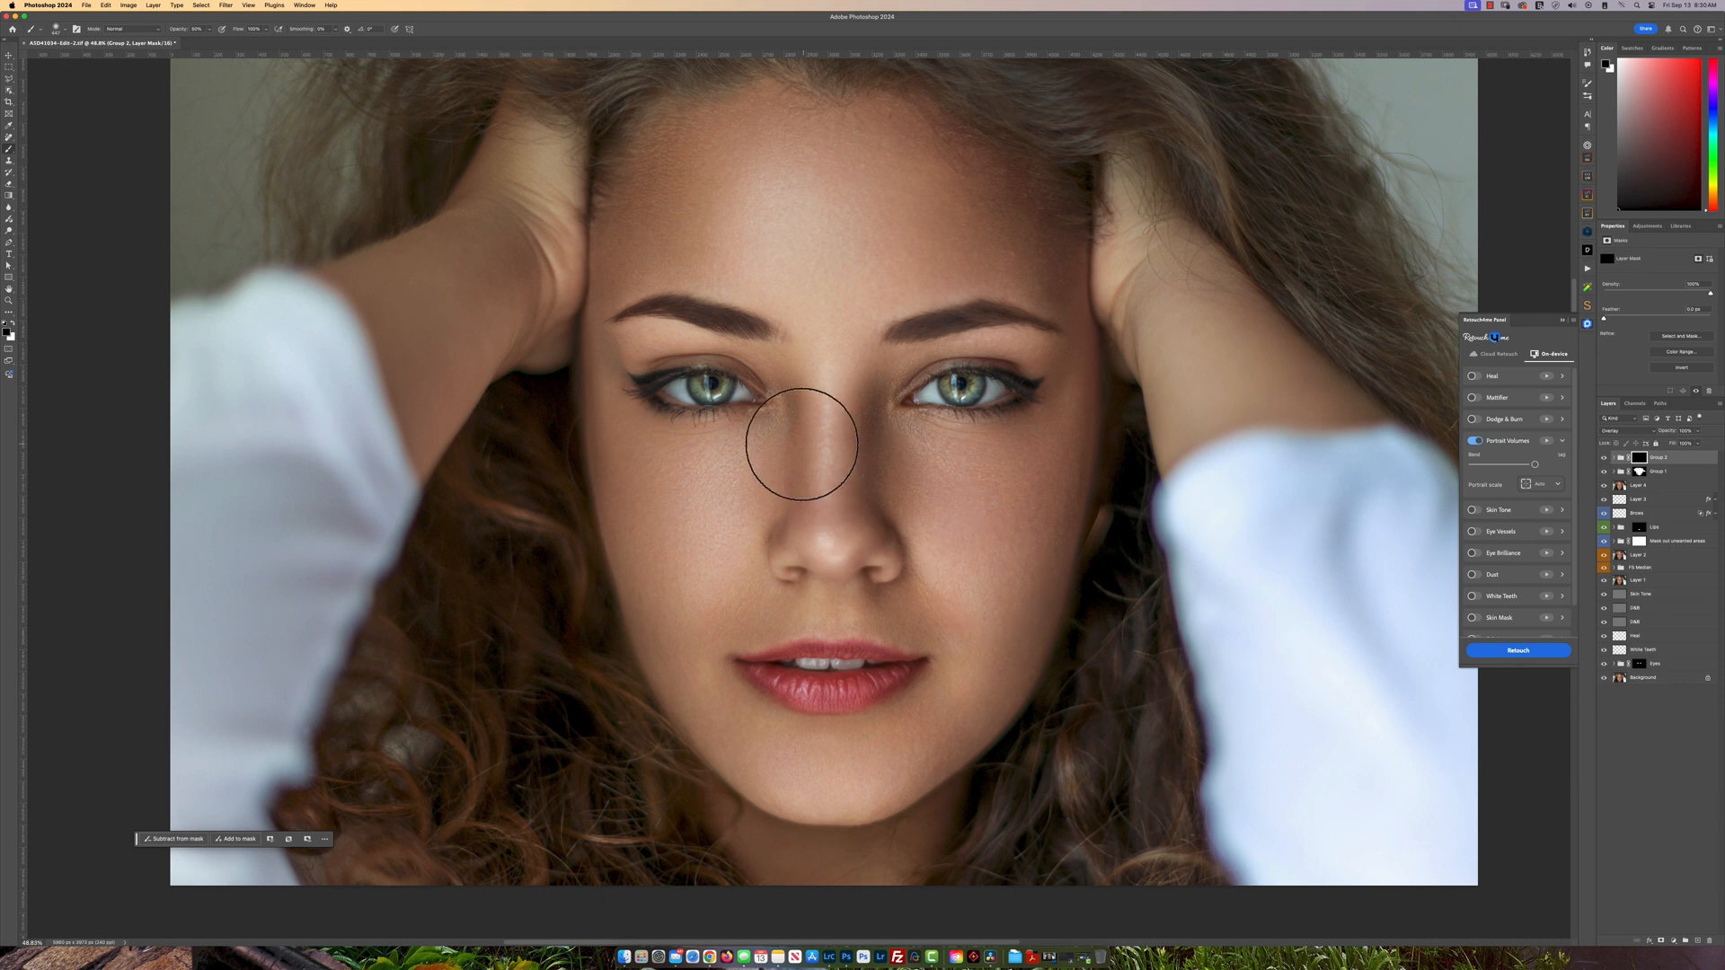
drag(943, 500, 950, 503)
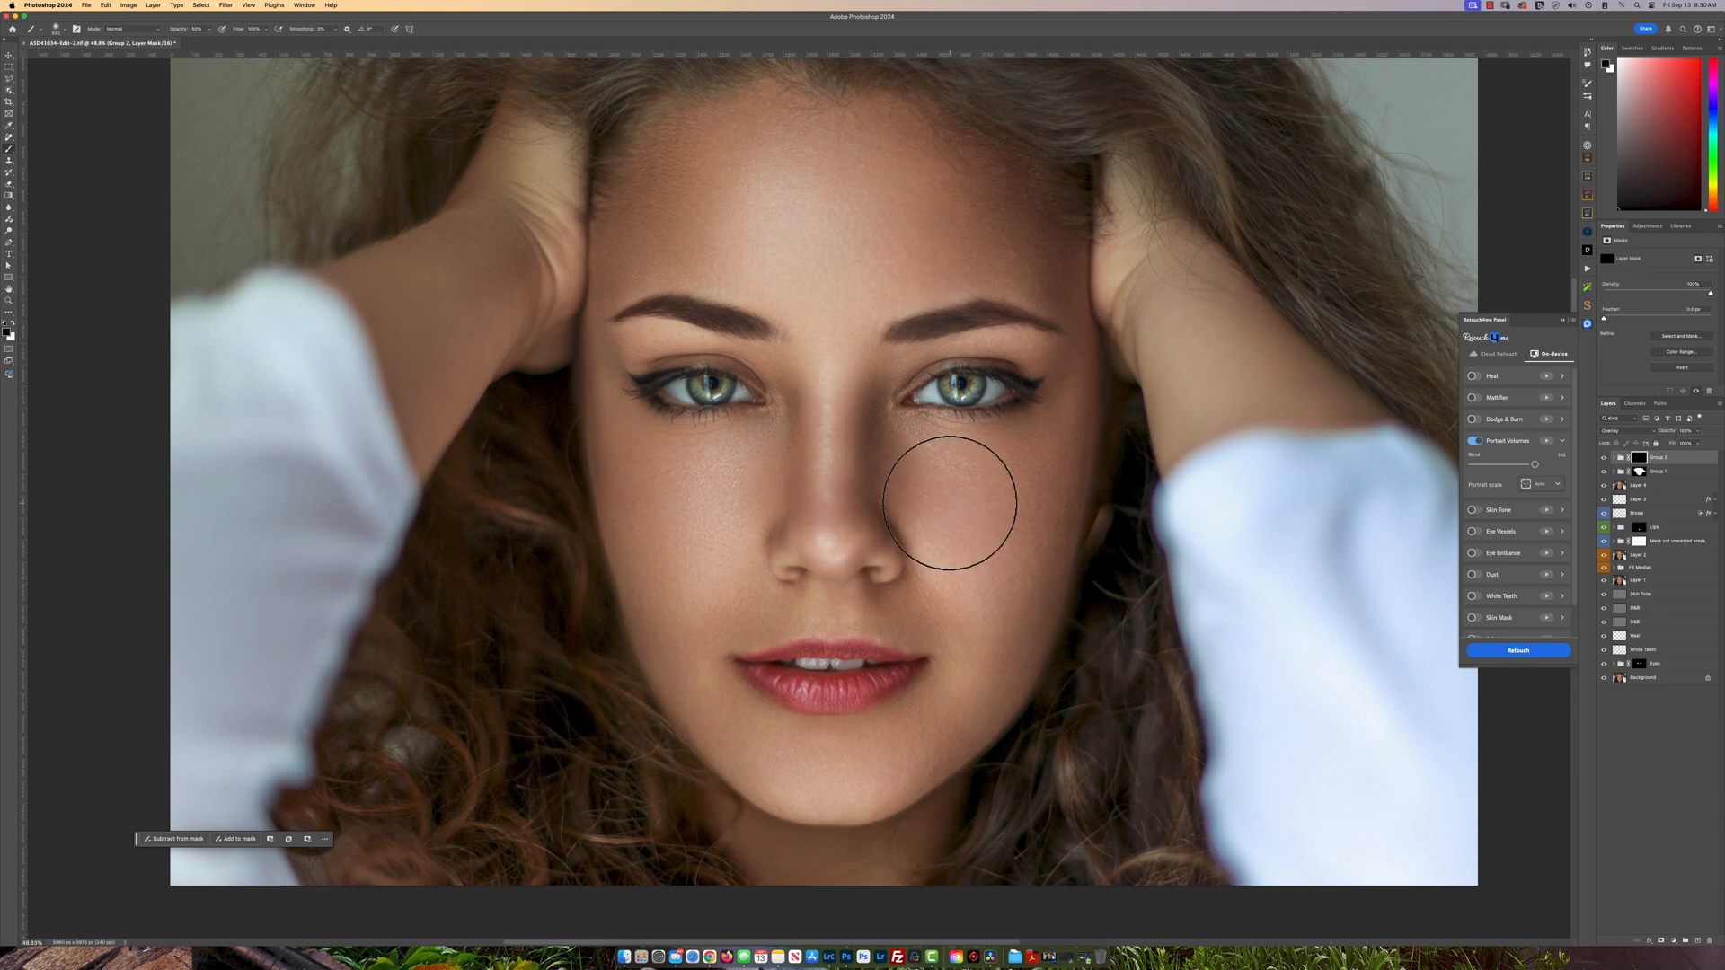
drag(953, 385, 919, 394)
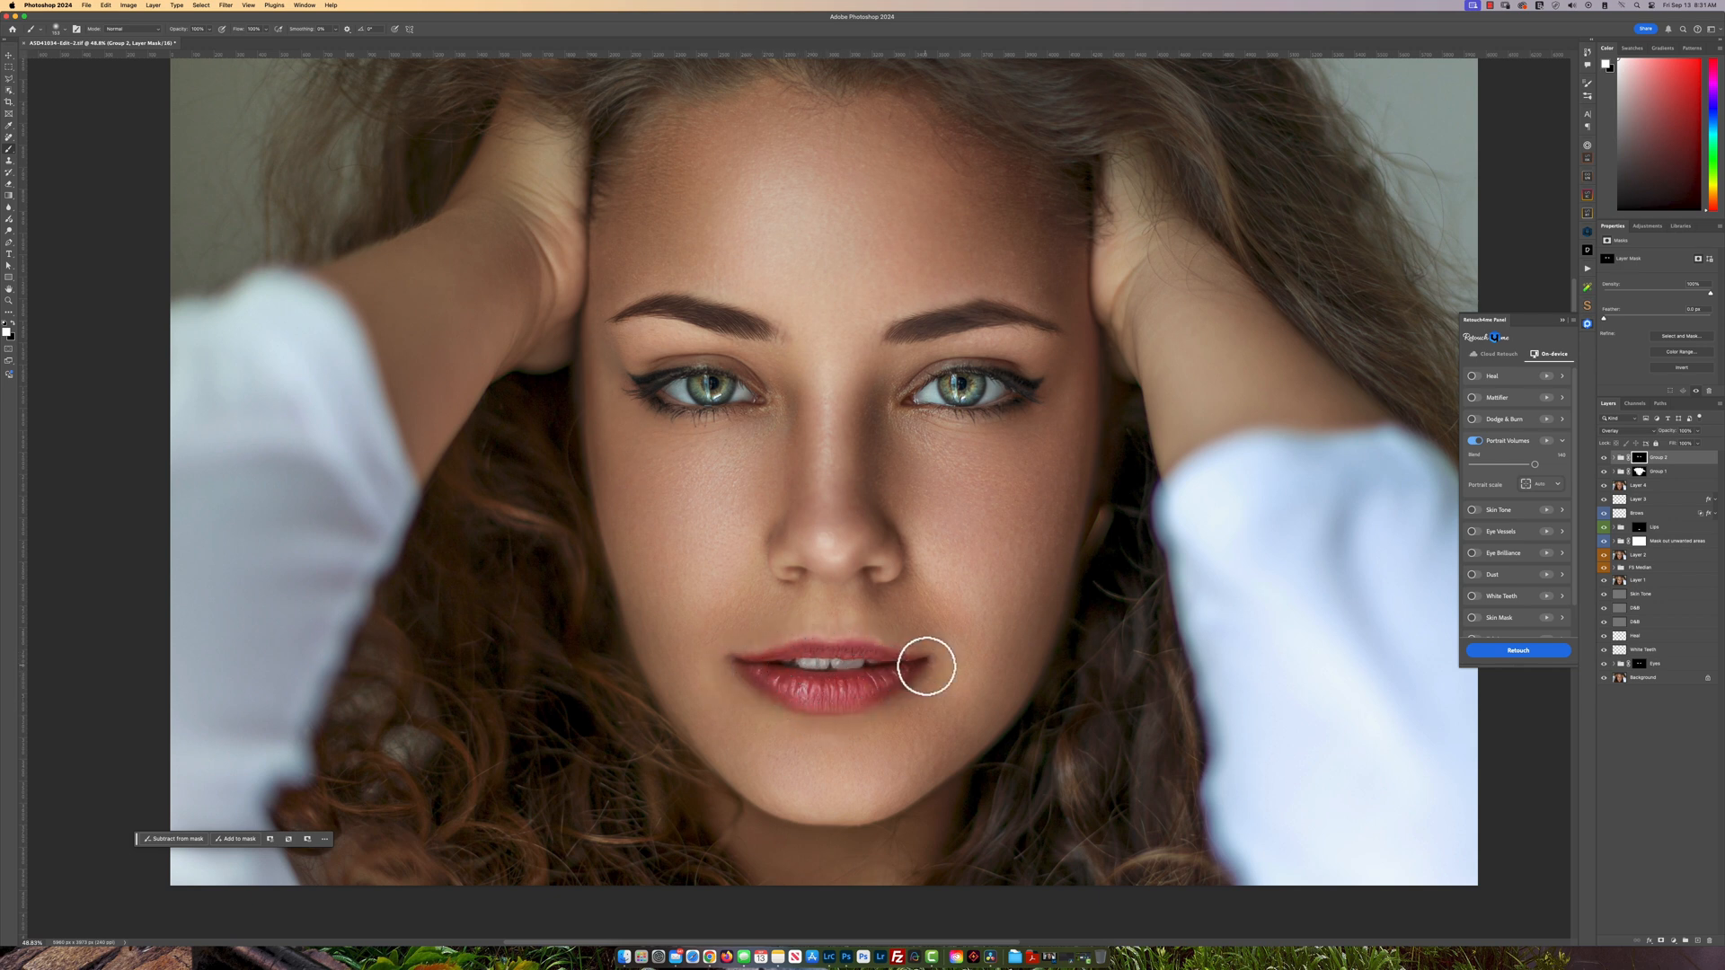
scroll(724, 636, down, 5)
scroll(728, 641, up, 2)
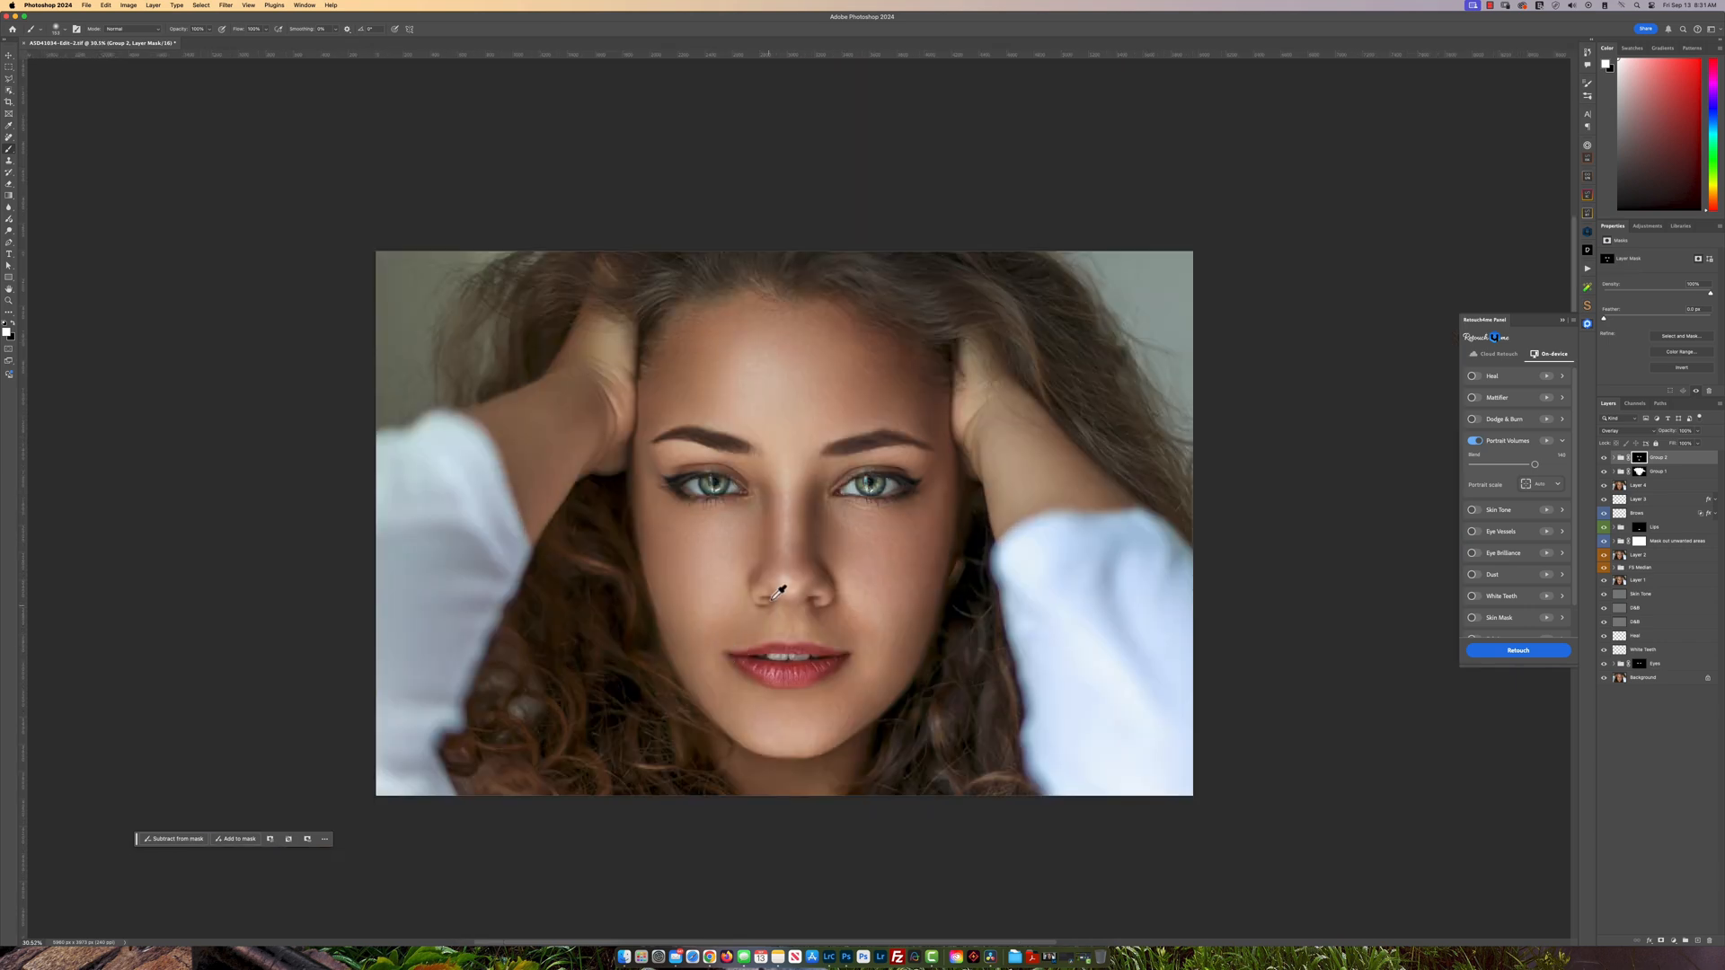
- Paint white on the sharpening group's mask over the hair with a larger brush, and inspect the sharpened portrait
scroll(777, 595, up, 2)
drag(918, 331, 984, 352)
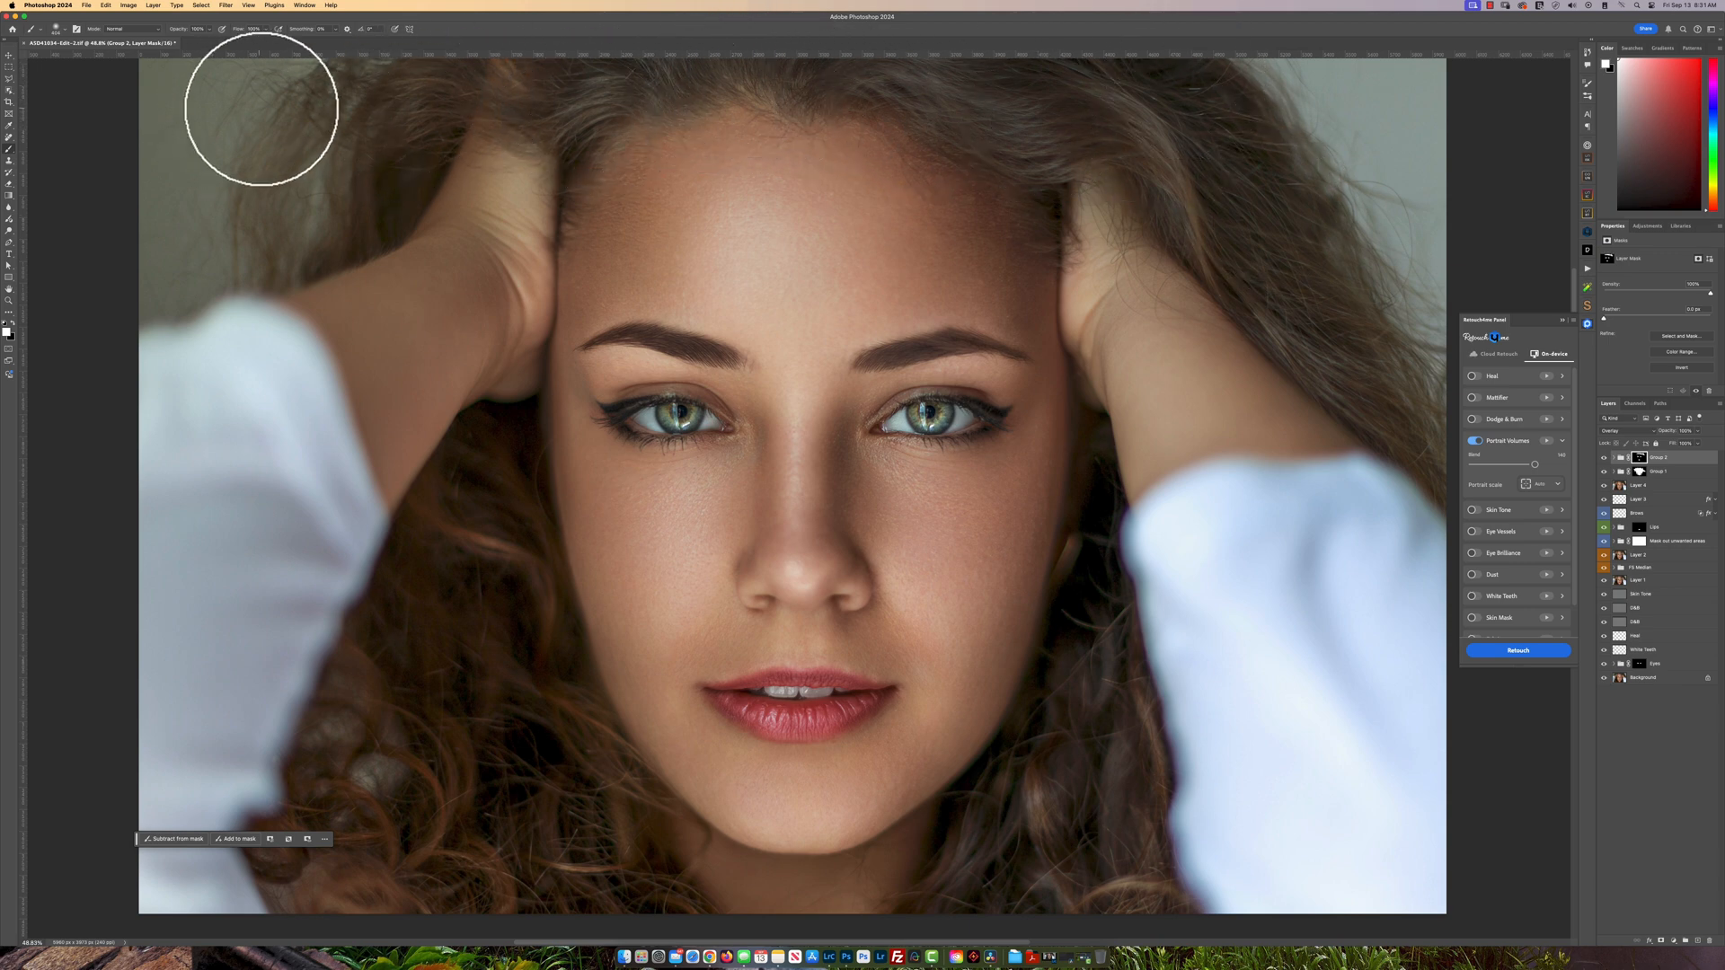
scroll(911, 634, down, 3)
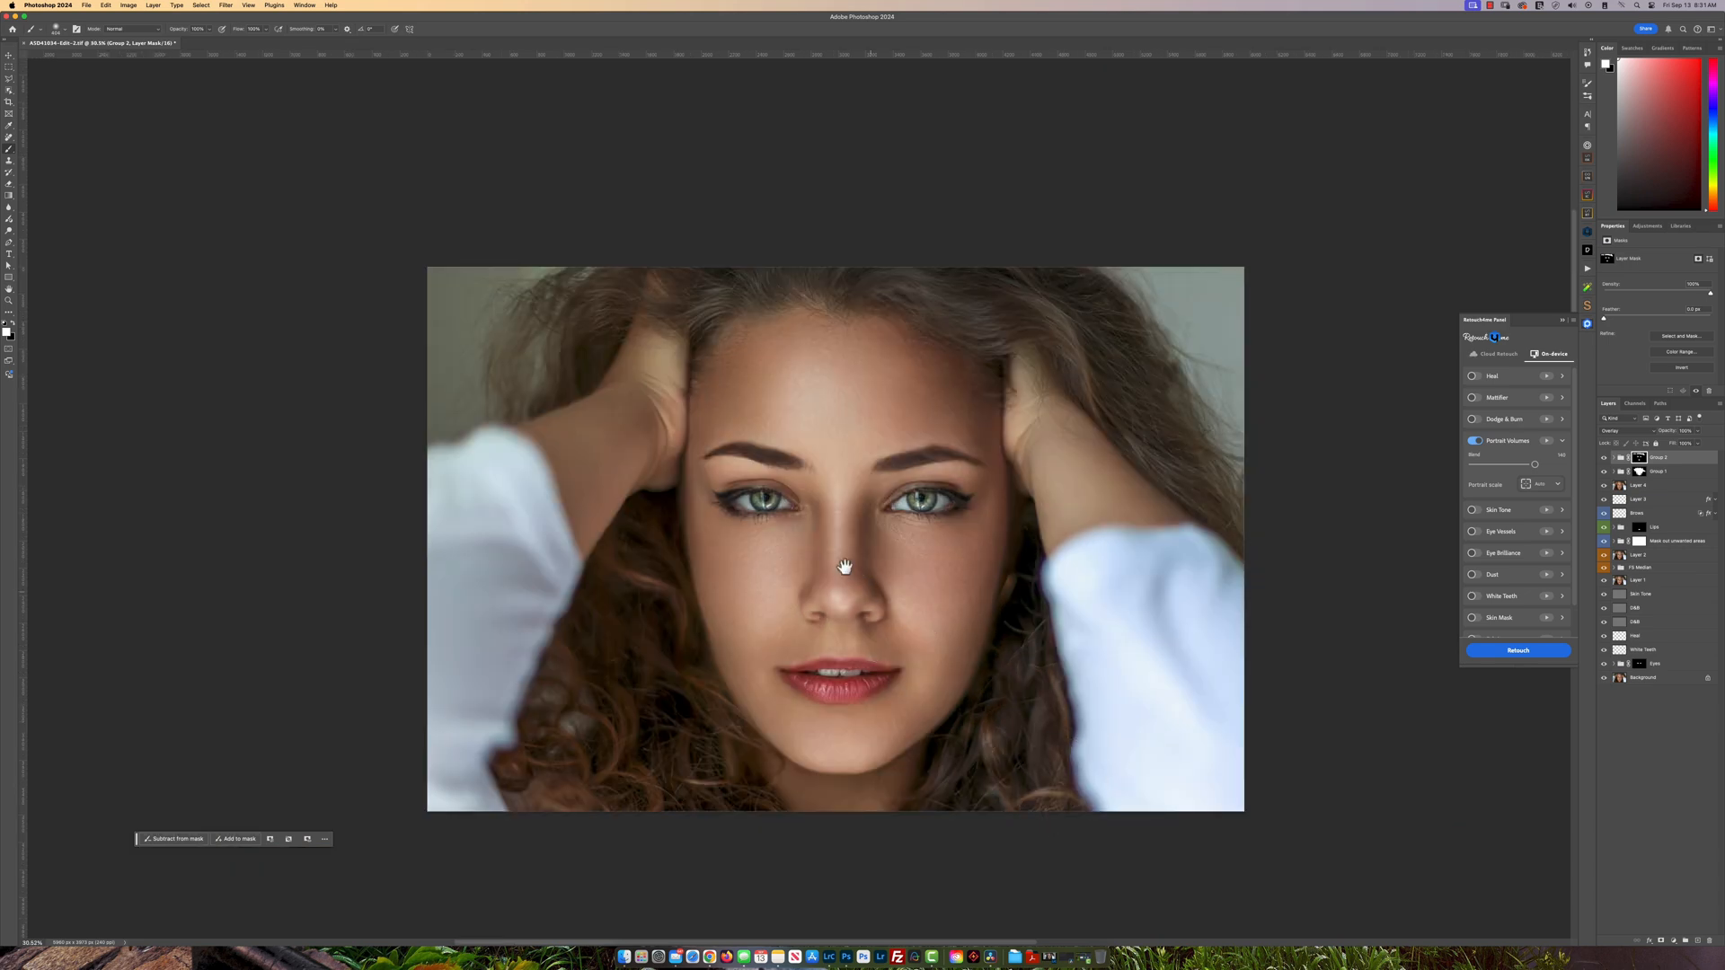
scroll(862, 593, up, 3)
scroll(1020, 558, down, 3)
scroll(1021, 558, up, 3)
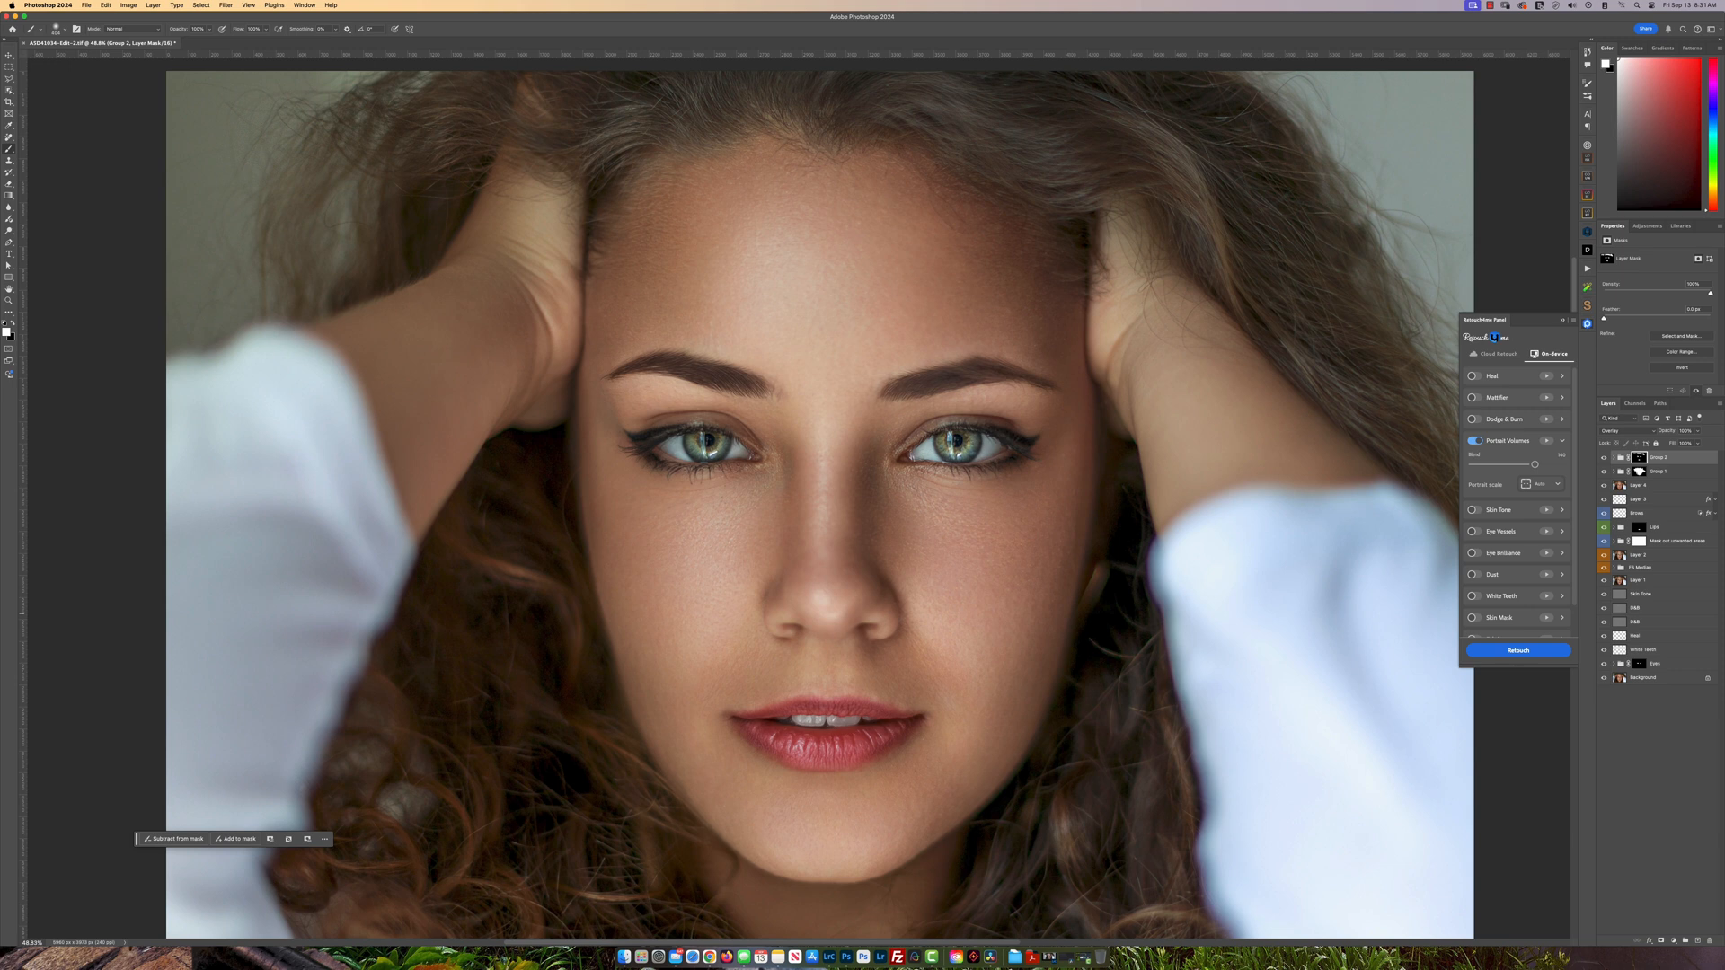
- Open the Infinite Color panel, and add a Color Lookup adjustment layer using the MSL 1.CUBE LUT at reduced opacity
click(1588, 197)
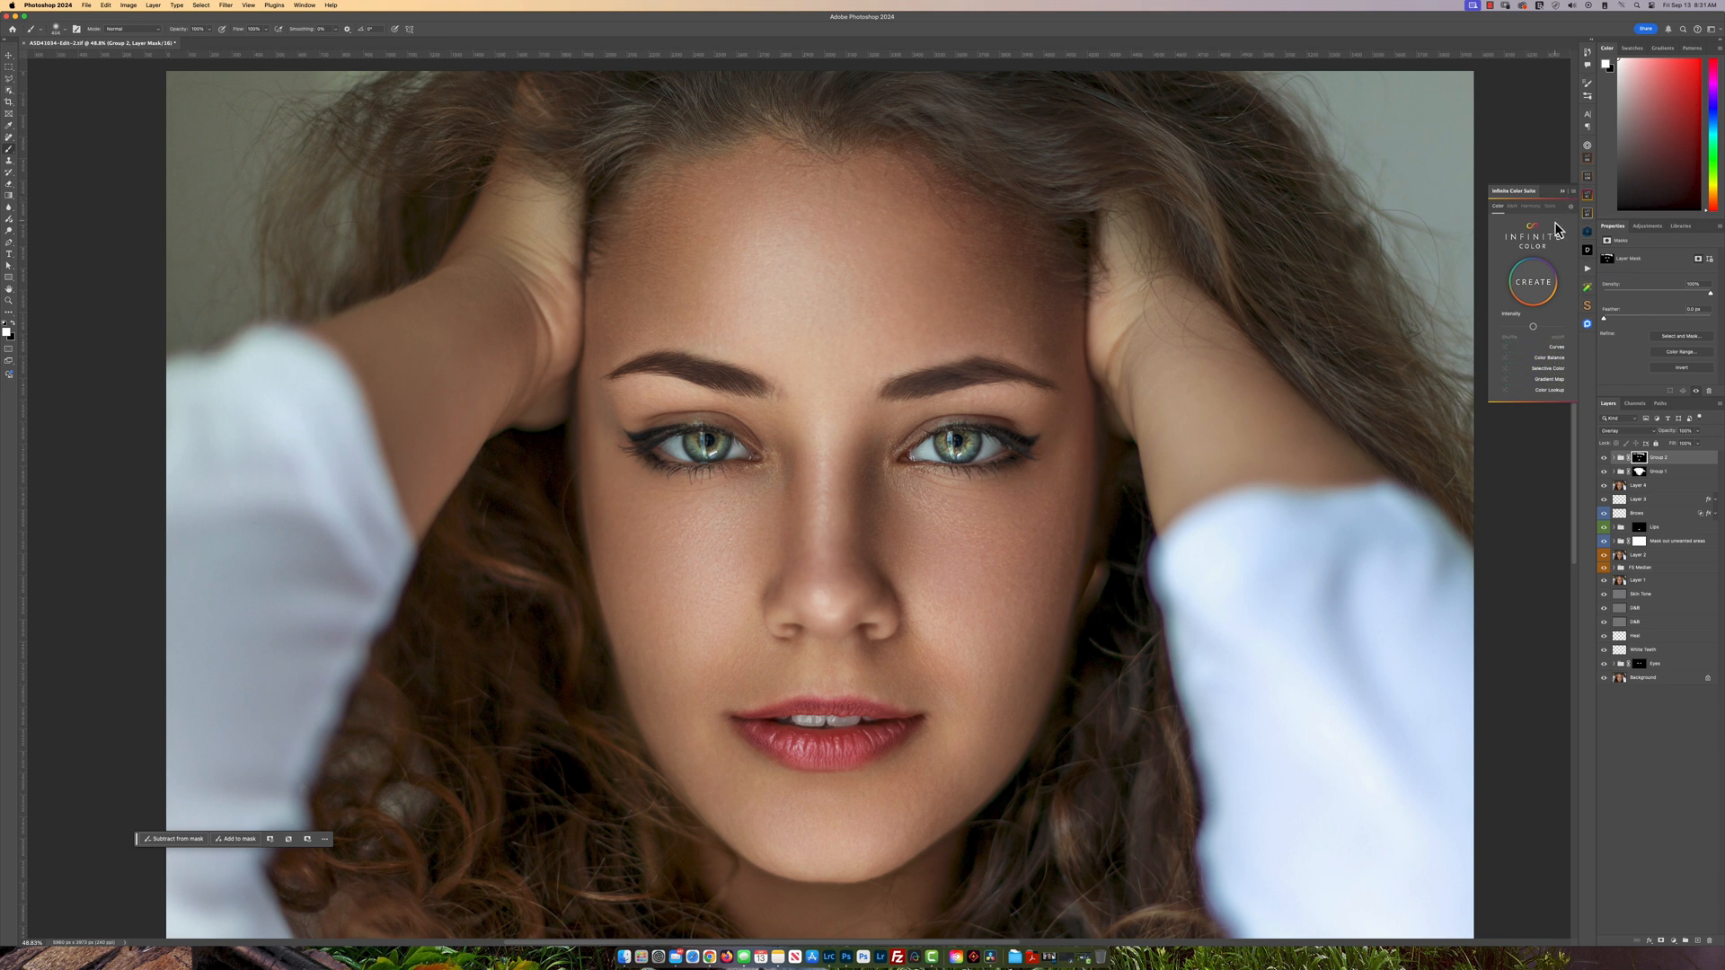
click(1672, 942)
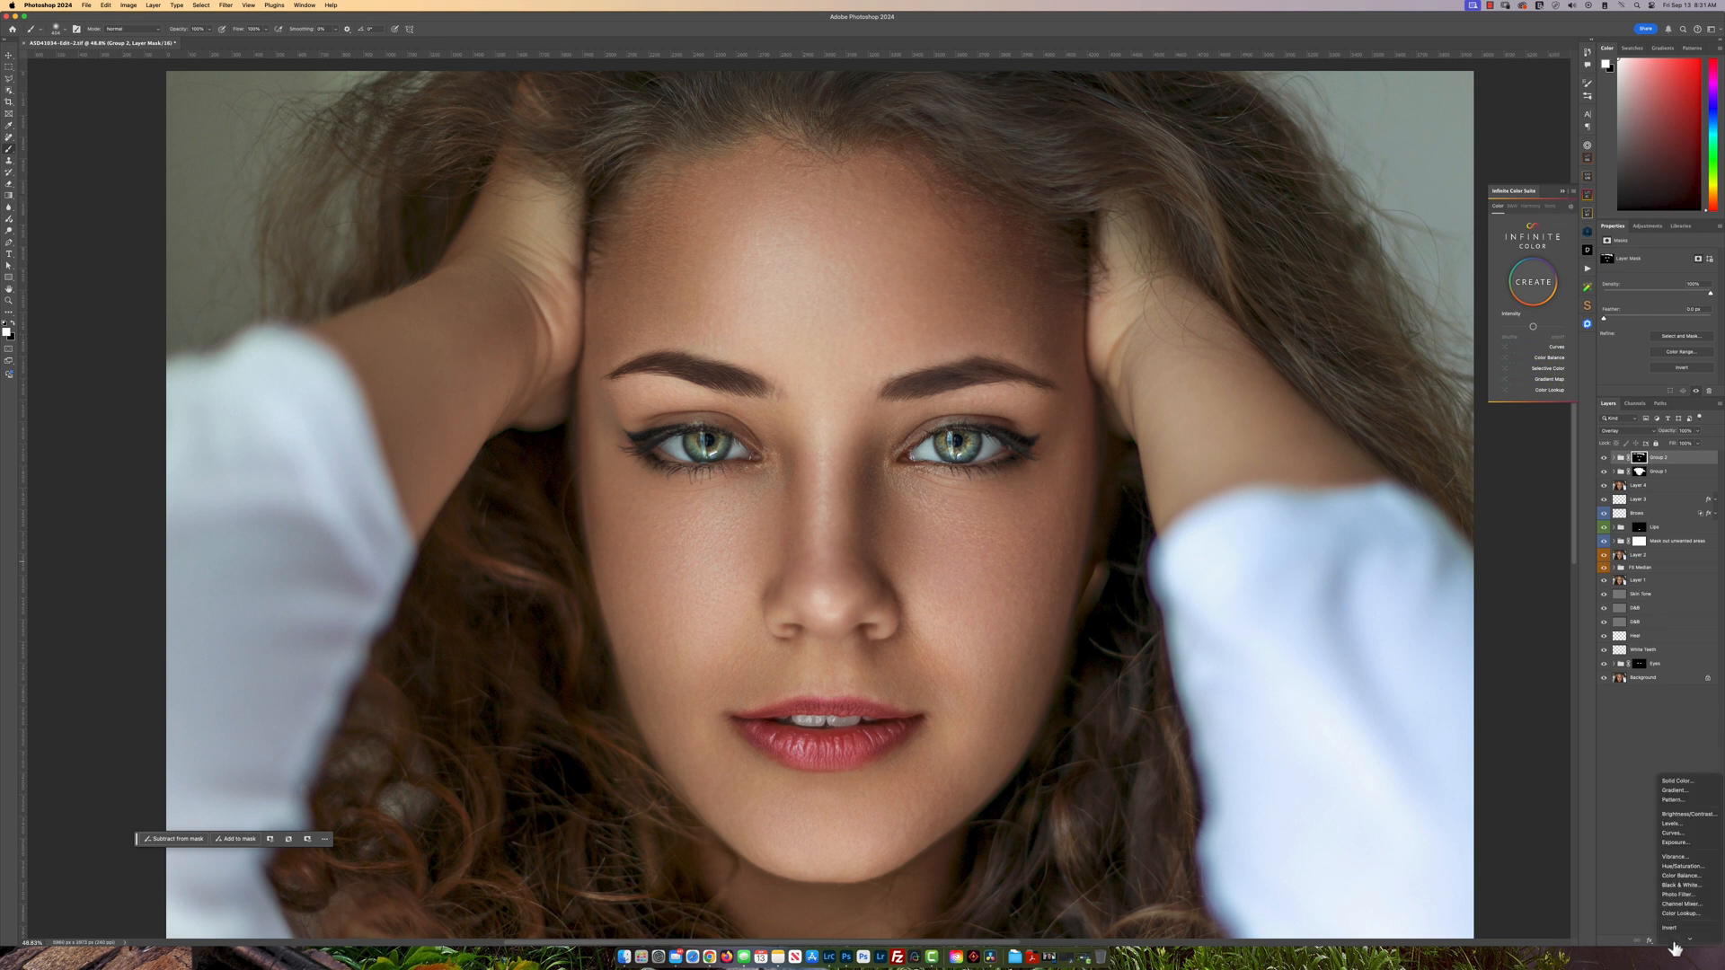
click(1687, 897)
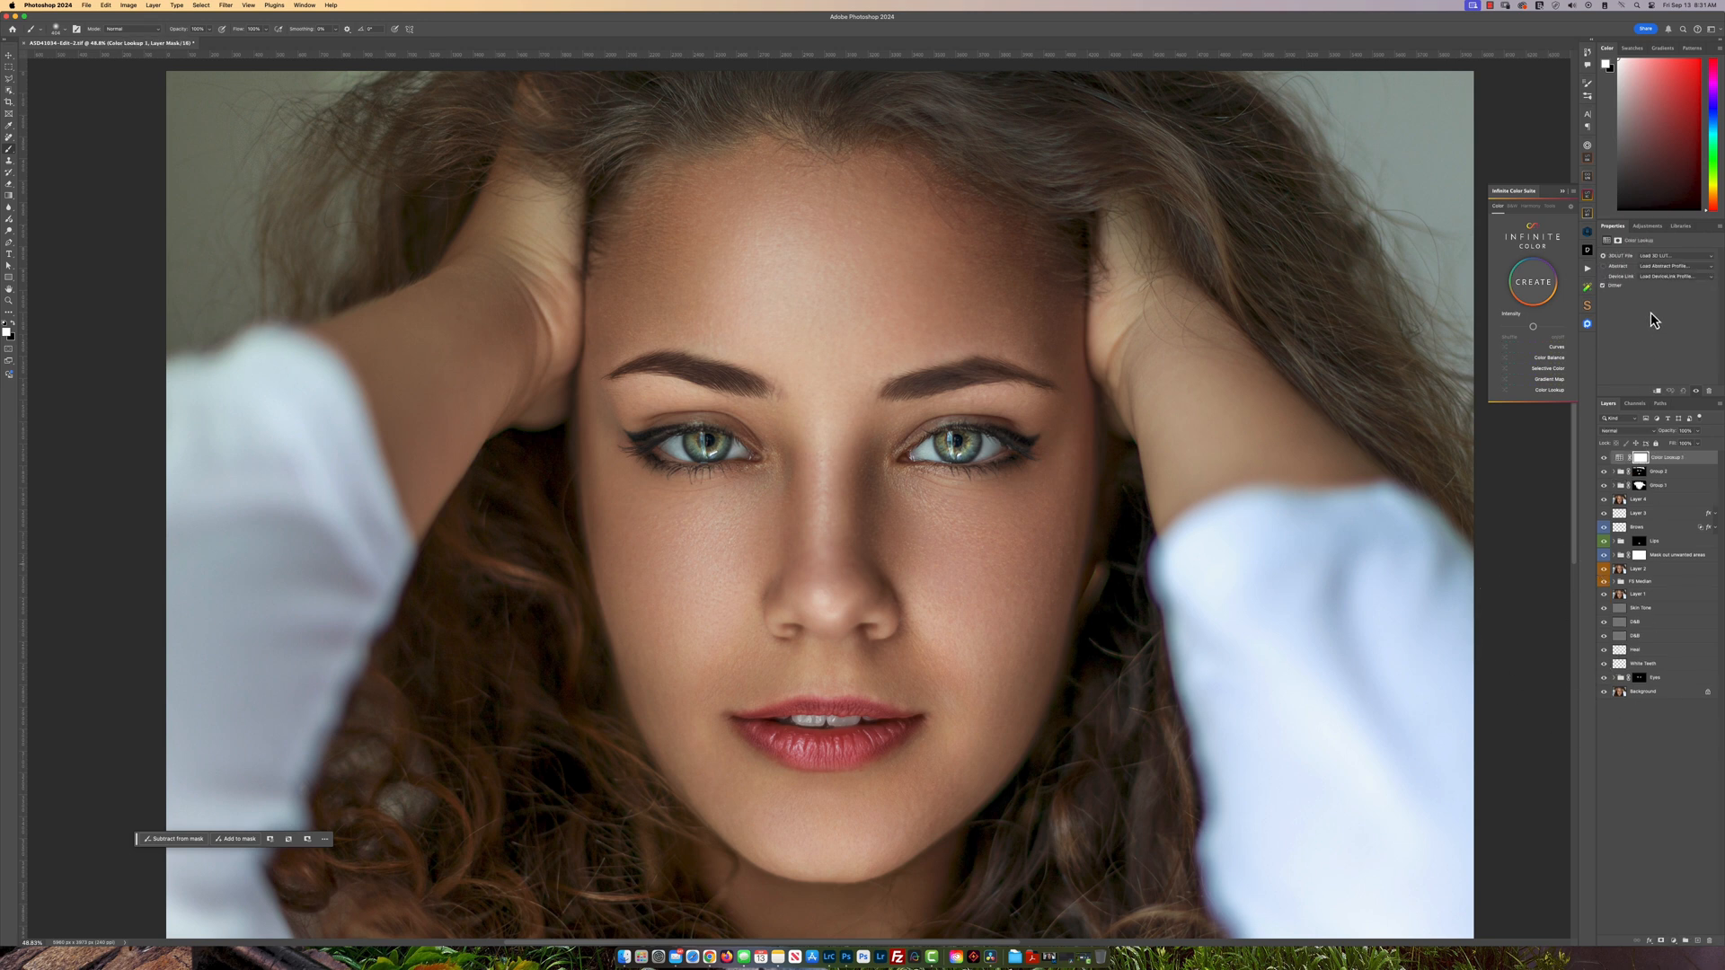
key(v)
click(1664, 264)
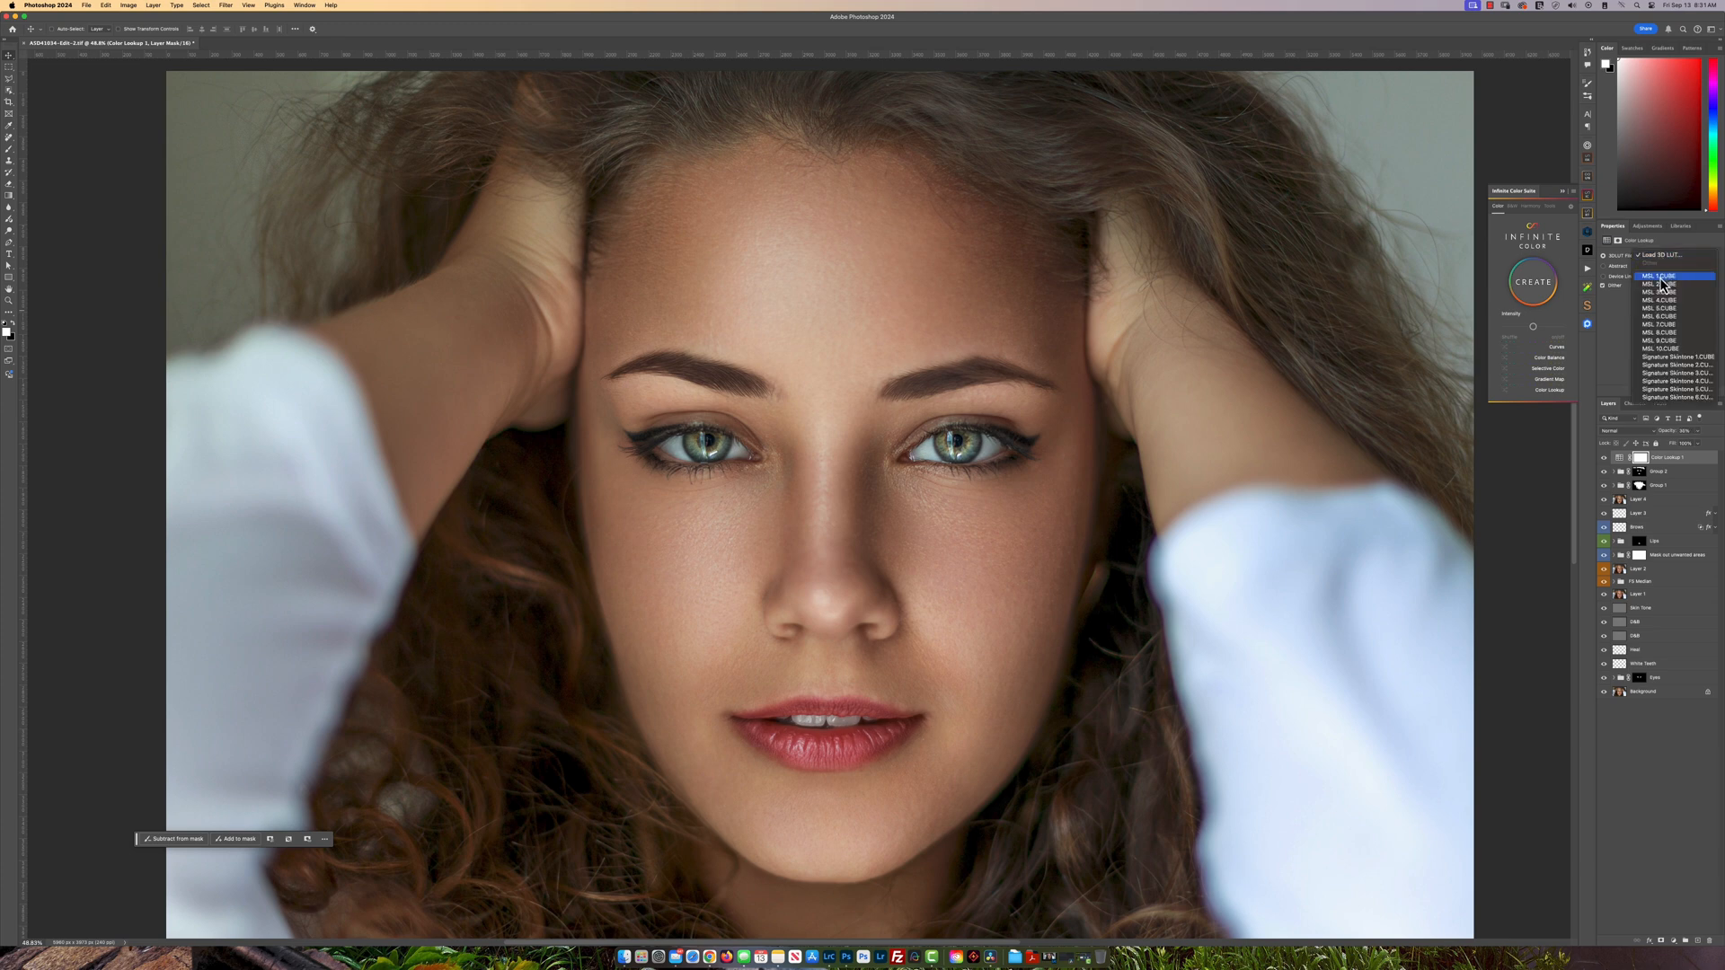
click(1656, 281)
key(5)
scroll(1065, 510, down, 5)
scroll(1065, 510, up, 5)
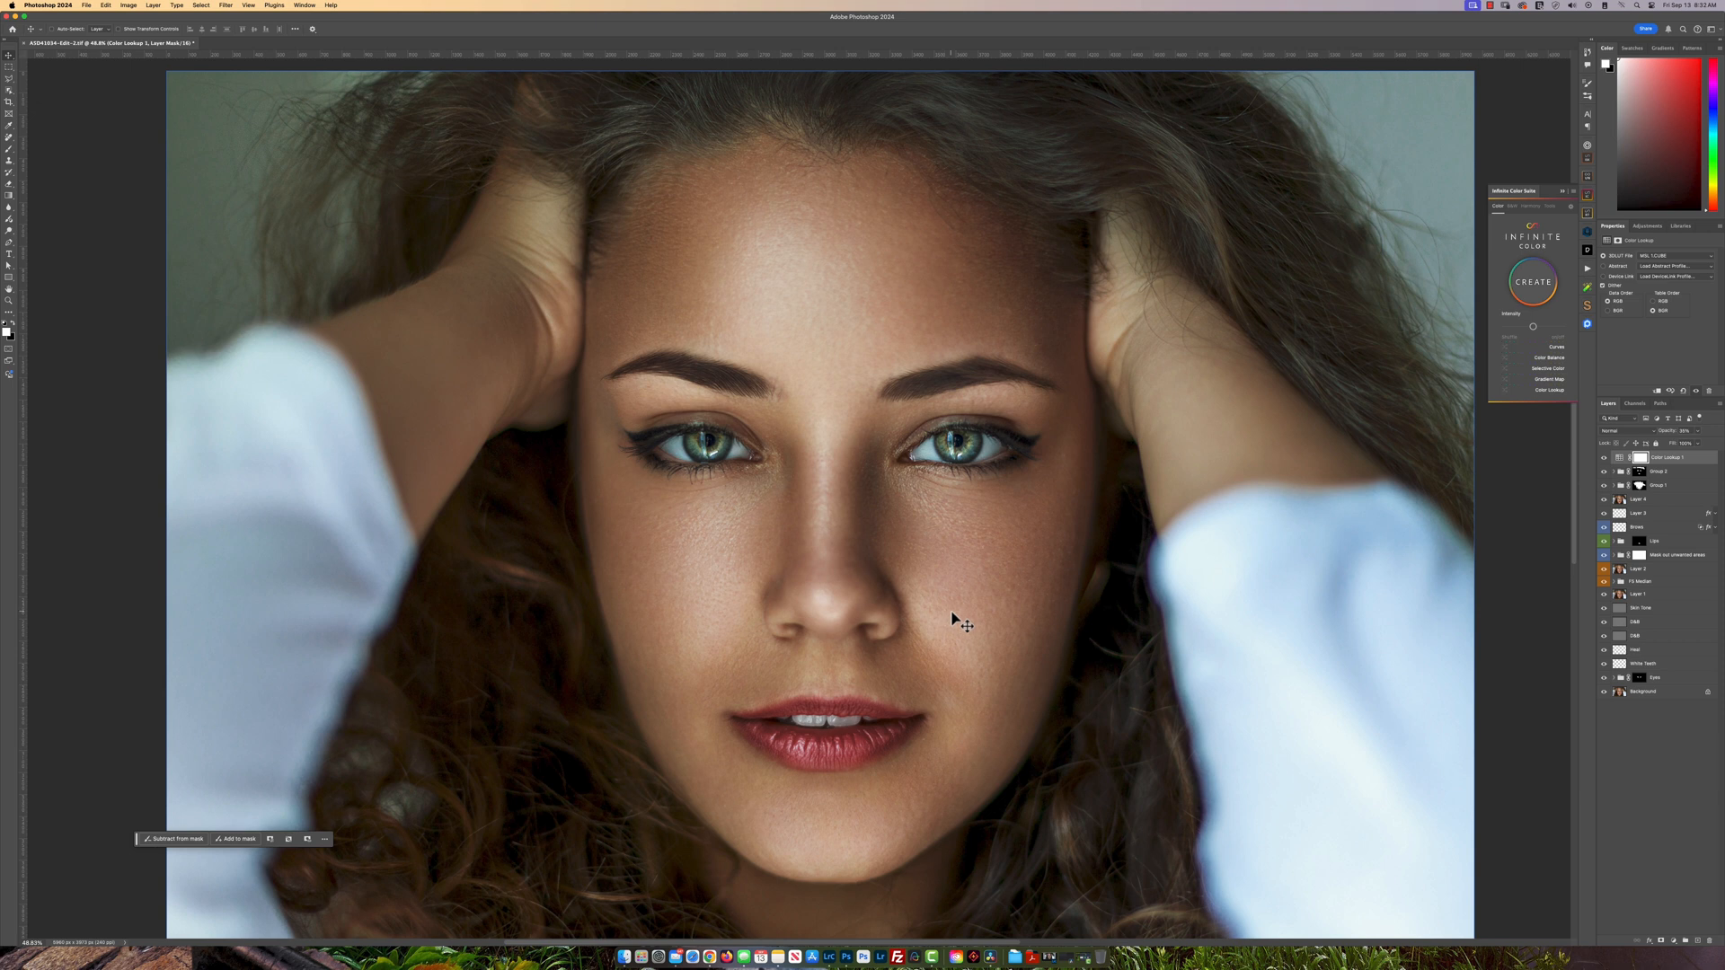
- Fine-tune the Color Lookup layer's opacity and compare the portrait with the layer hidden and shown
click(1668, 435)
scroll(1029, 512, down, 3)
click(1604, 458)
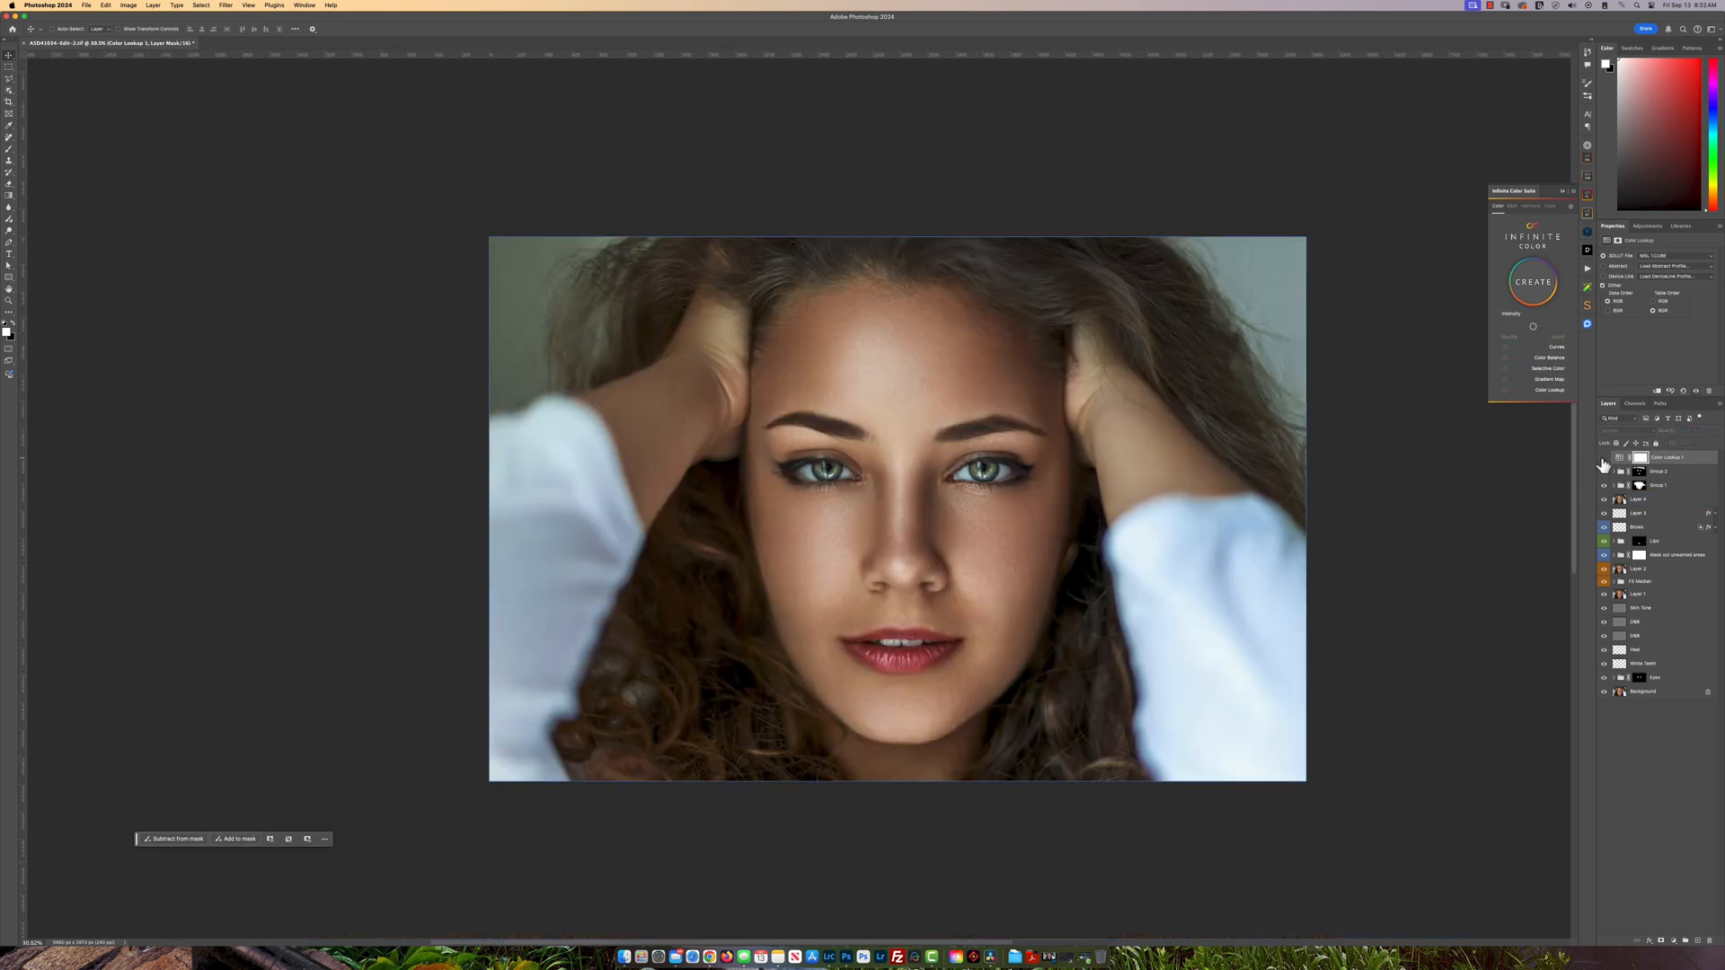
click(1604, 458)
click(1604, 458)
click(1598, 459)
scroll(939, 490, up, 3)
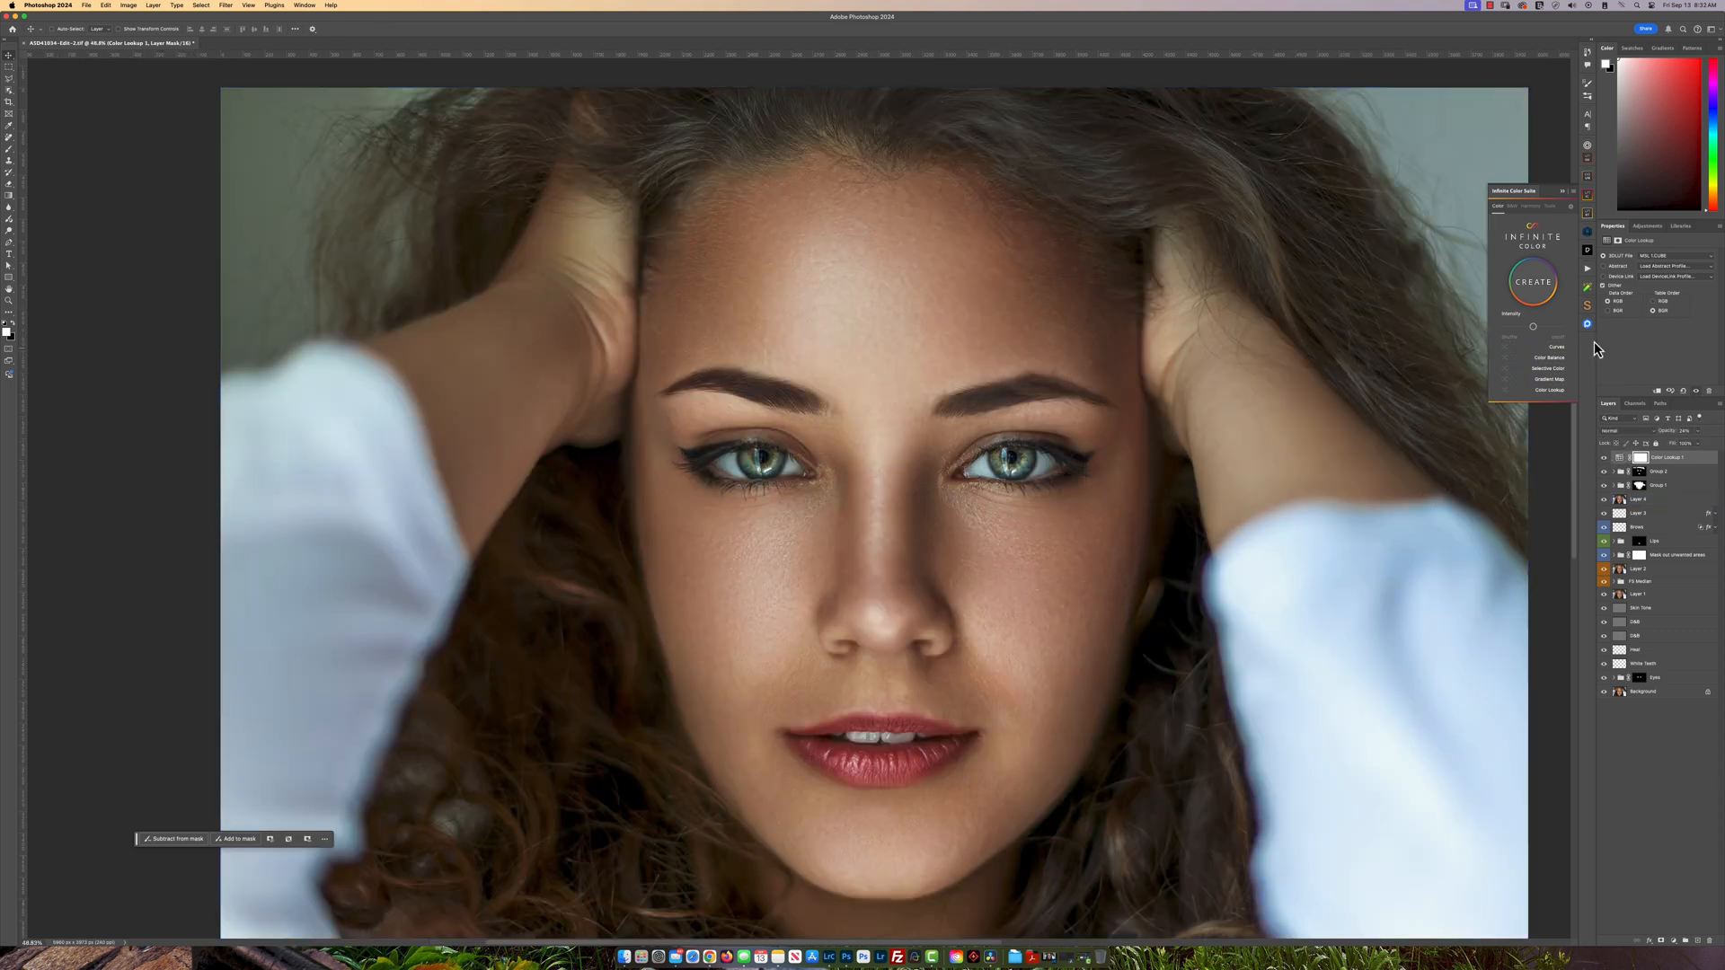
- Apply the Beauty and Beauty 6 user looks from the Infinite Color panel
click(1550, 208)
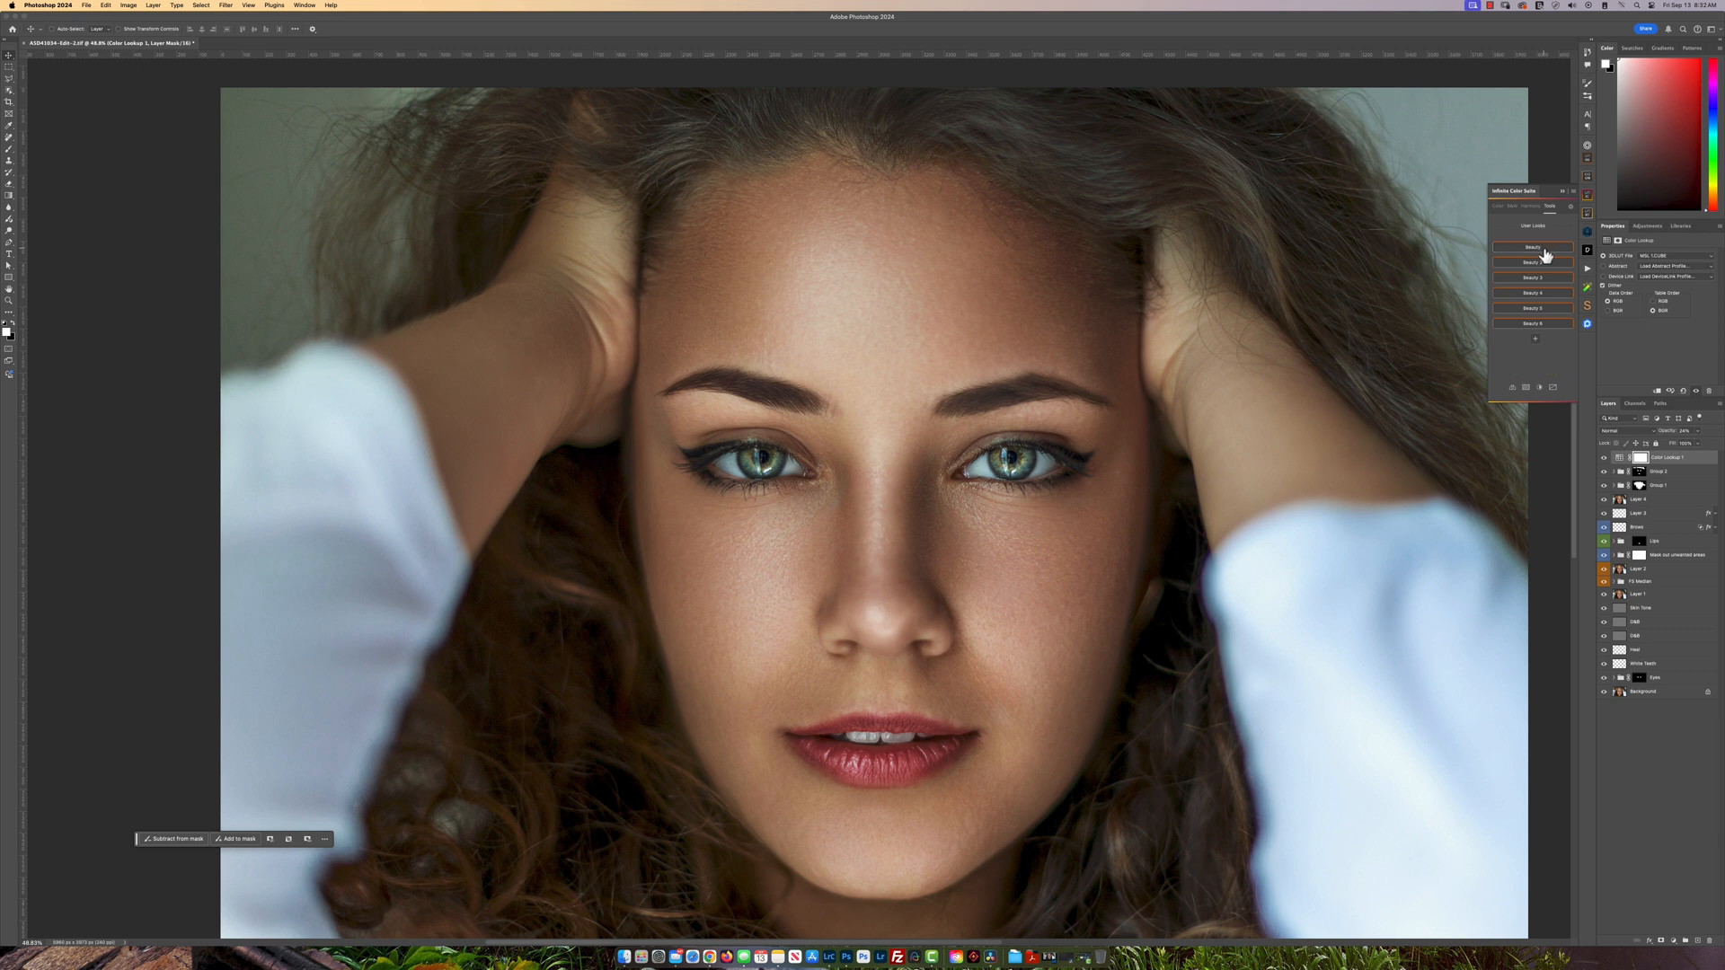
click(1545, 256)
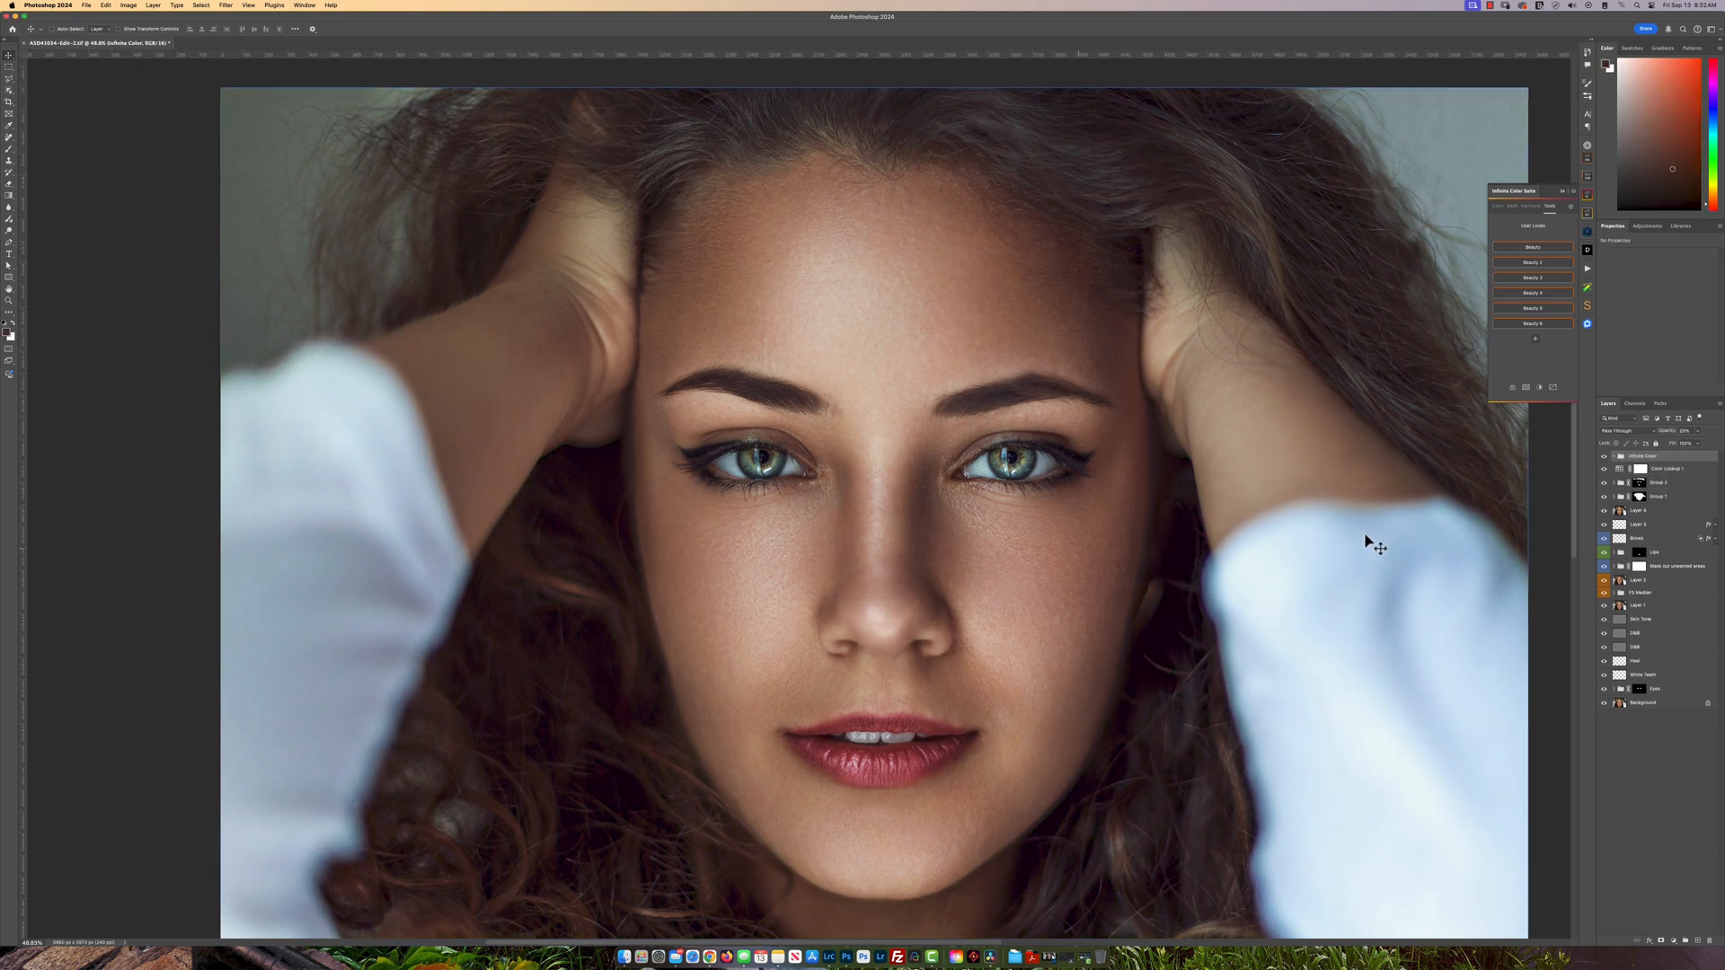
click(1551, 326)
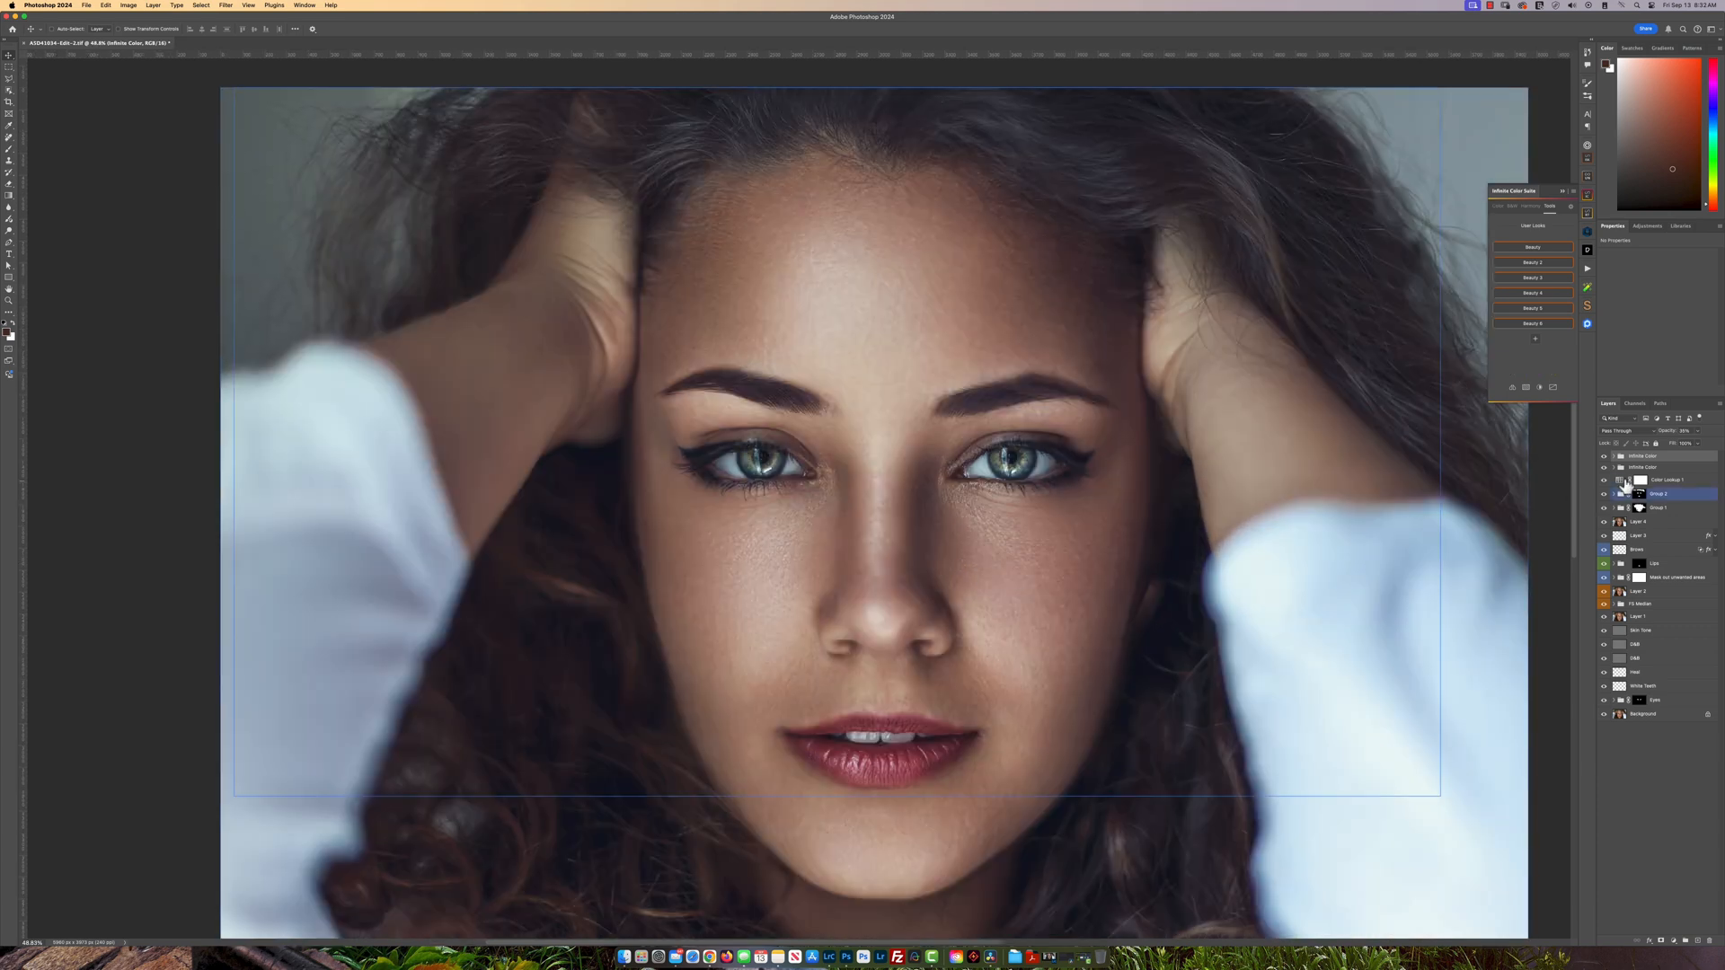
- Select both Infinite Color groups and combine them into one group
click(1647, 488)
drag(1700, 490, 1688, 475)
shift+click(1687, 456)
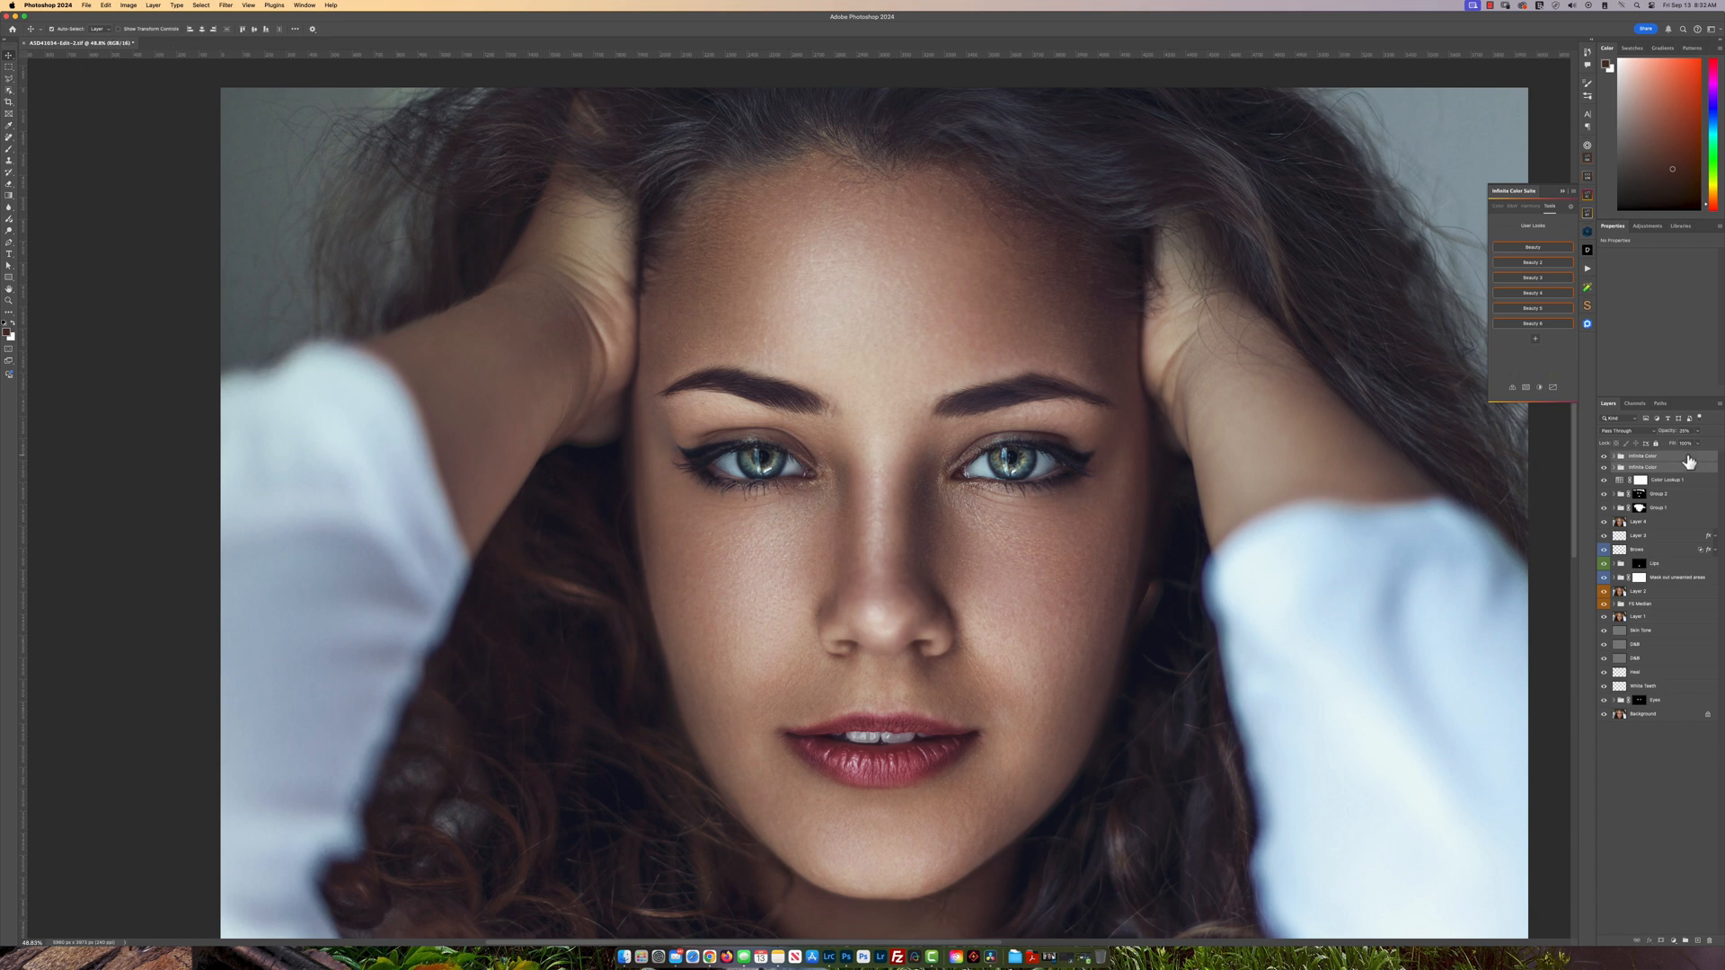
key(super+g)
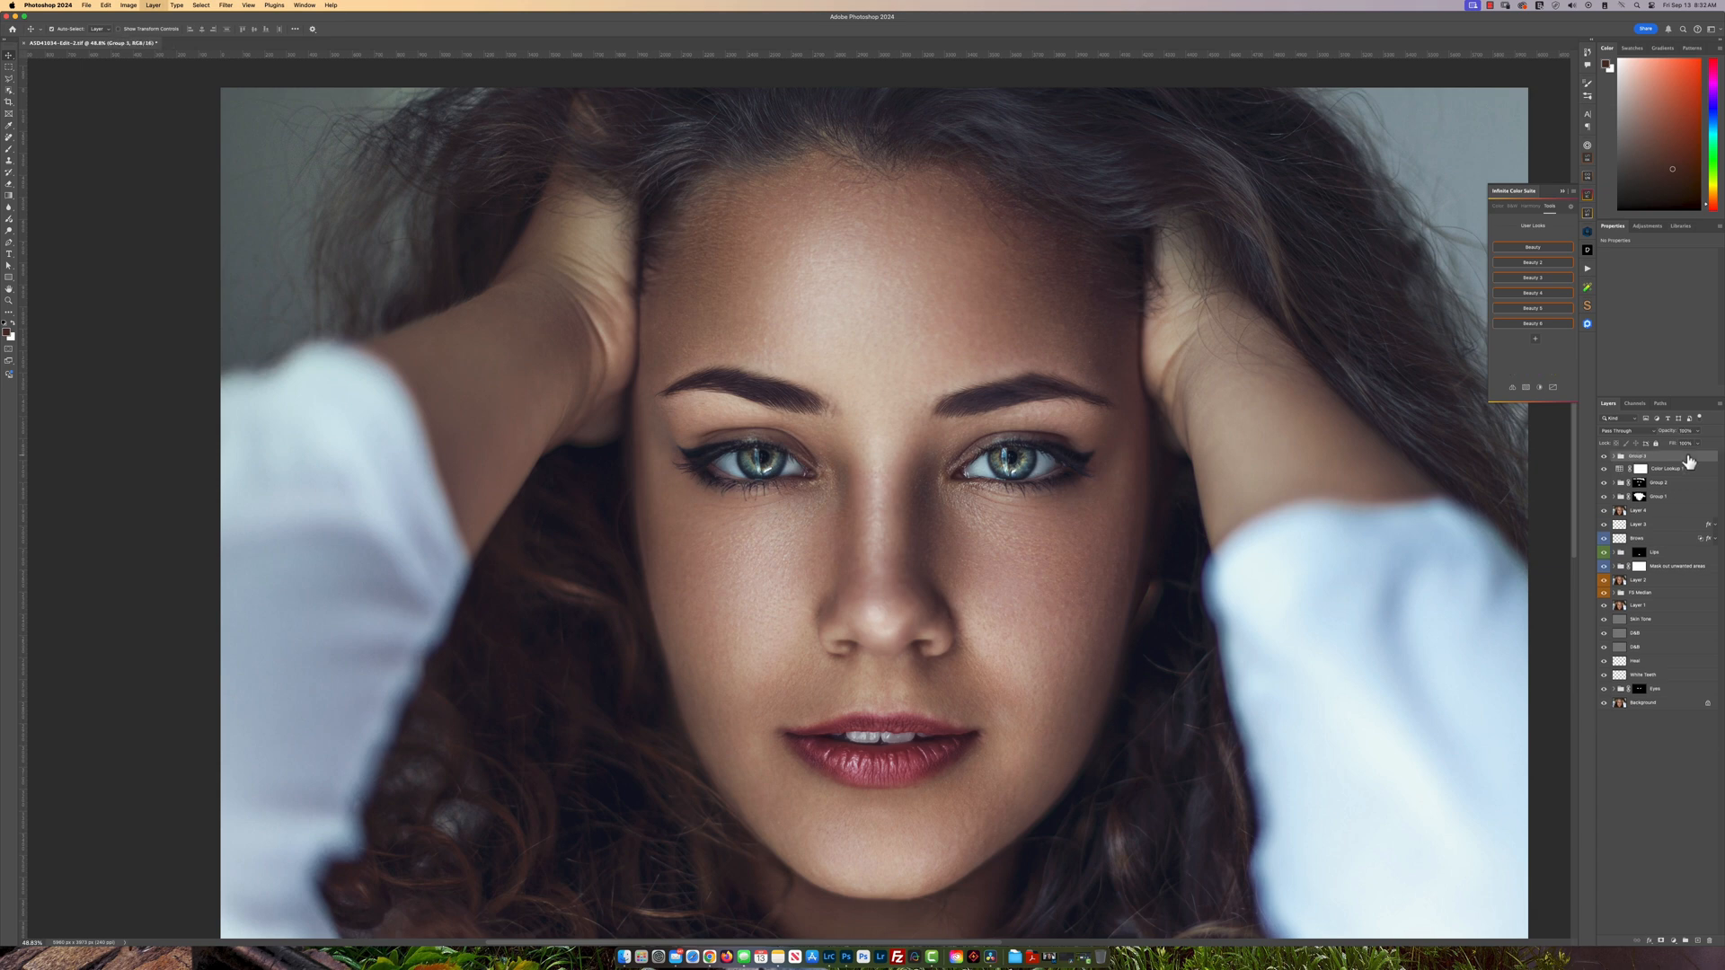
- Compare the portrait with the combined Infinite Color group hidden and shown, examining the face and hair up close
click(1605, 457)
click(1605, 458)
click(1605, 458)
click(1605, 457)
scroll(491, 640, down, 2)
scroll(492, 640, up, 2)
drag(925, 585, 759, 544)
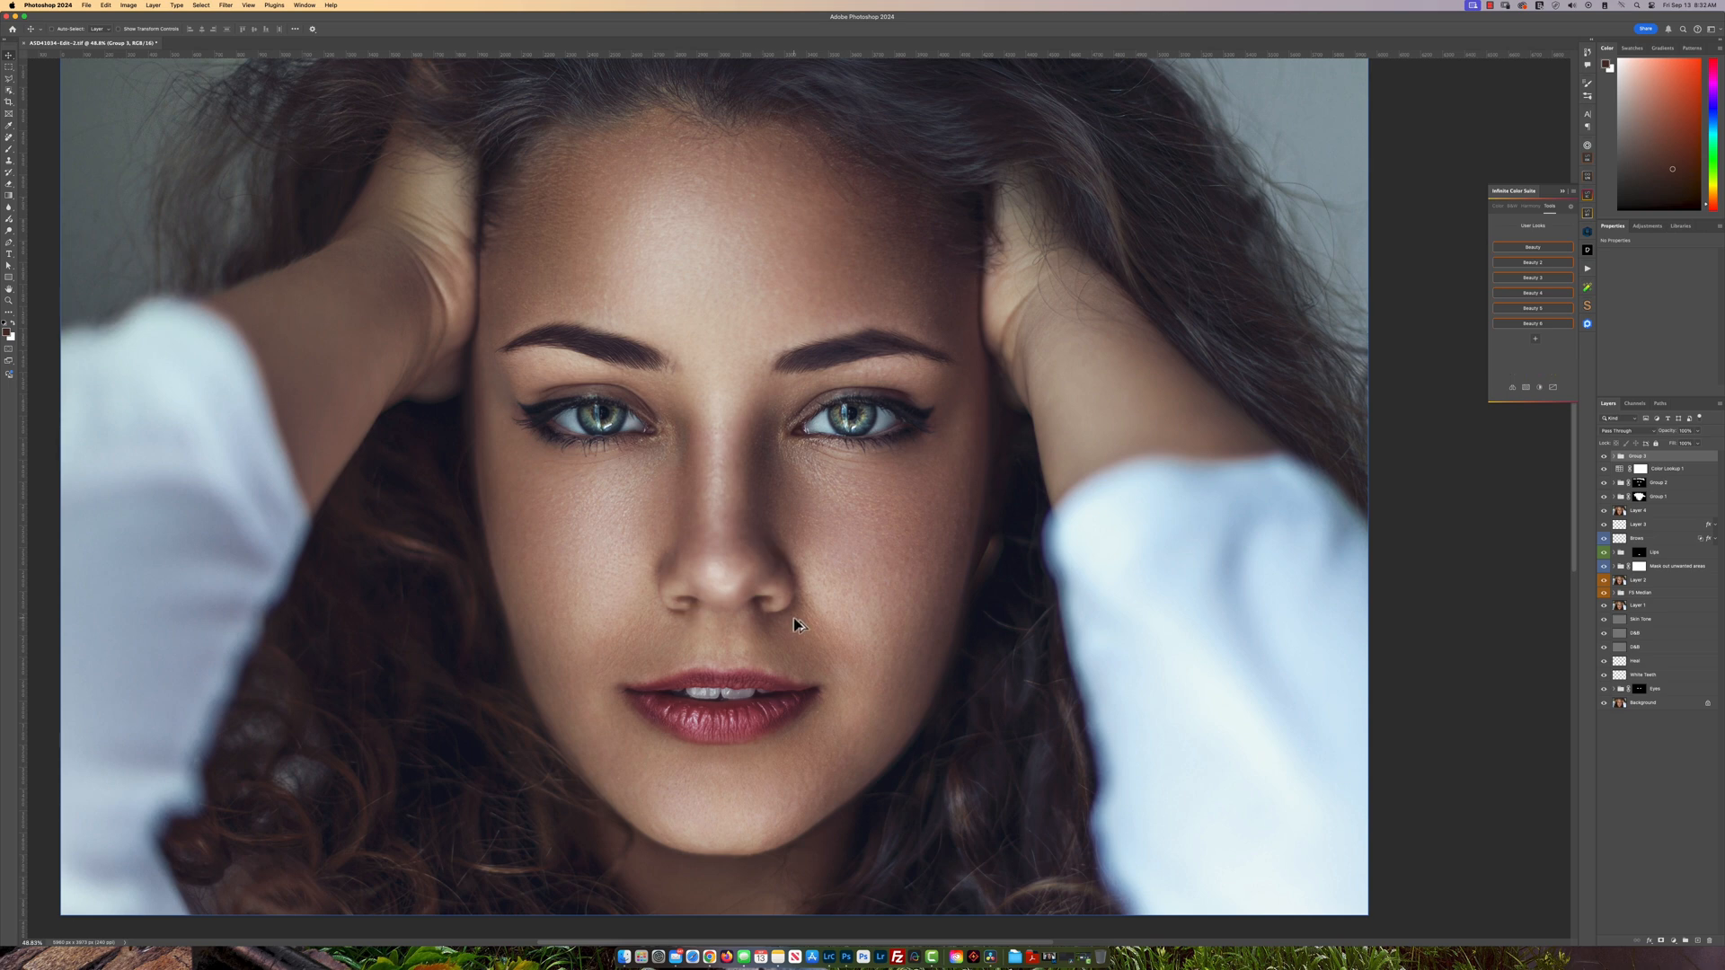
scroll(795, 625, up, 2)
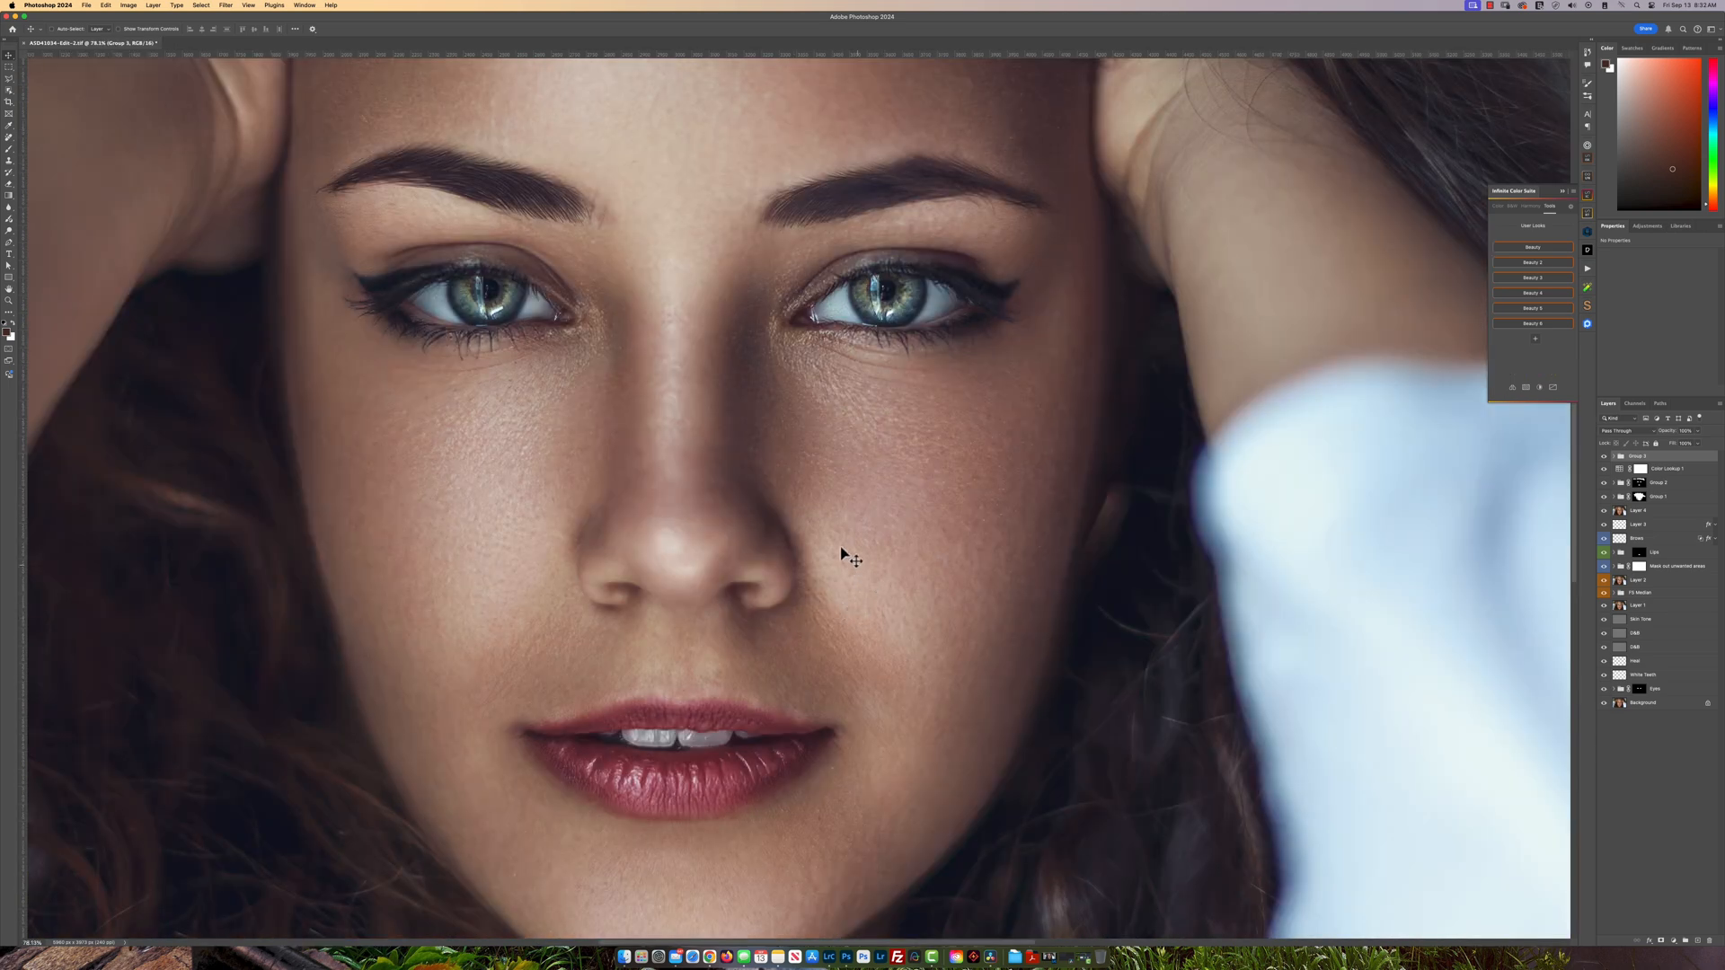
scroll(930, 666, down, 2)
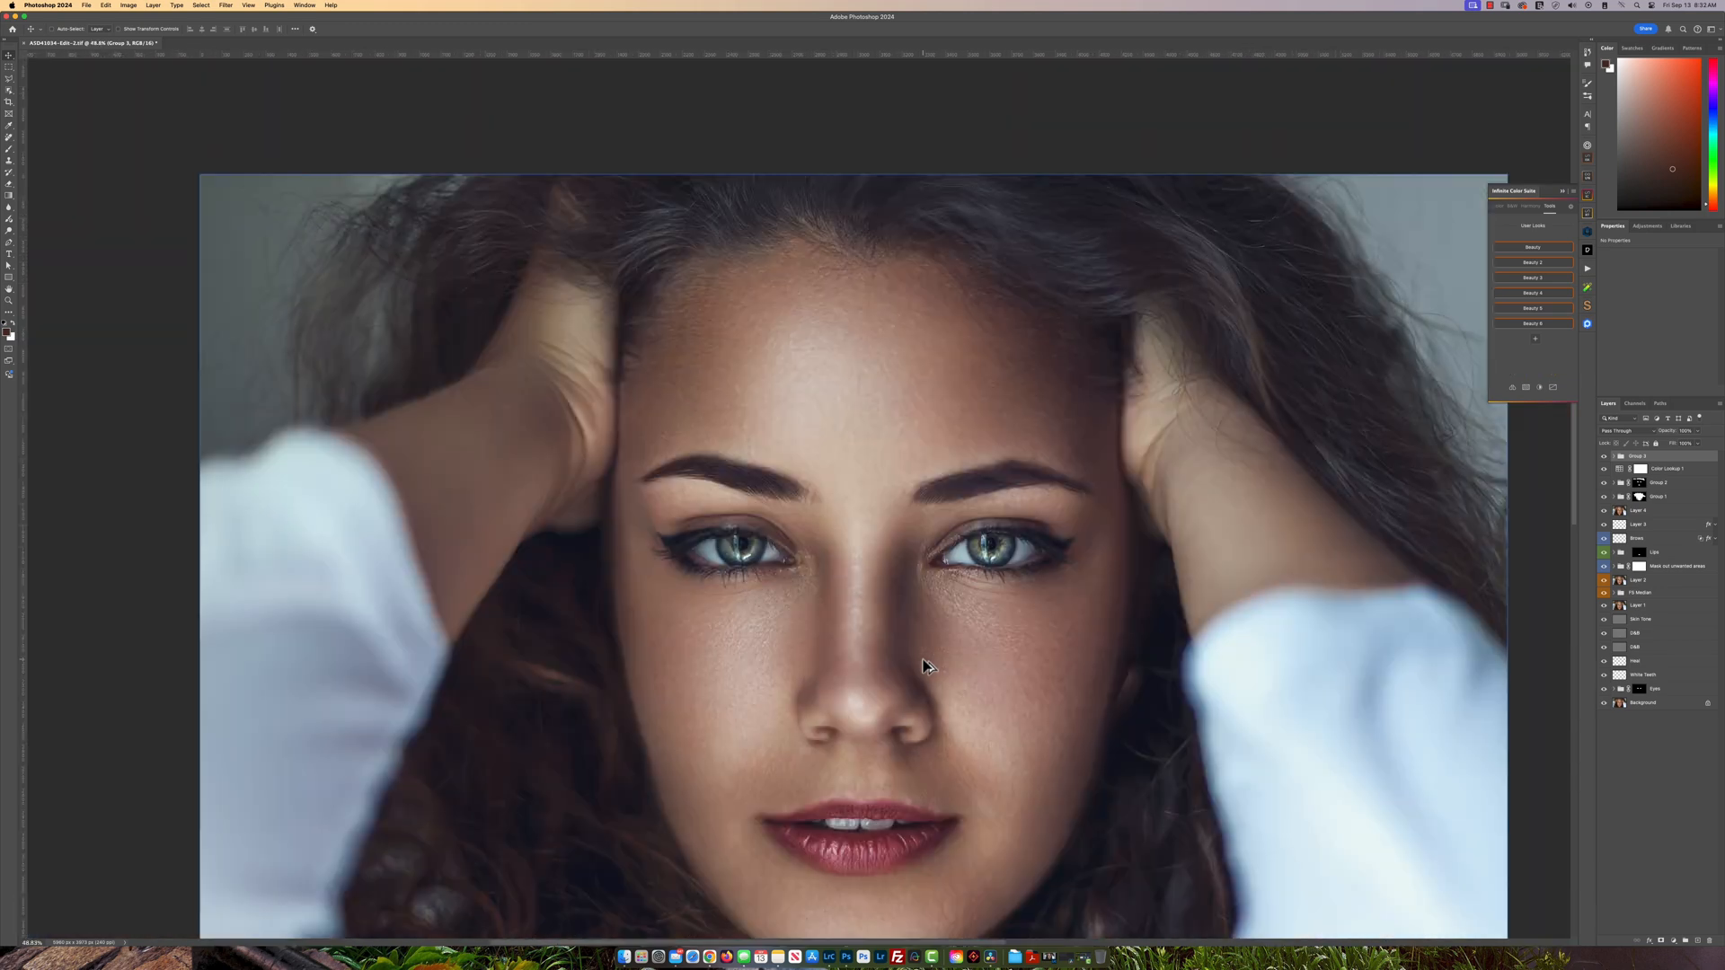
- Open the Williams Academy panel and load a quick selection of the image's highlights
click(1590, 289)
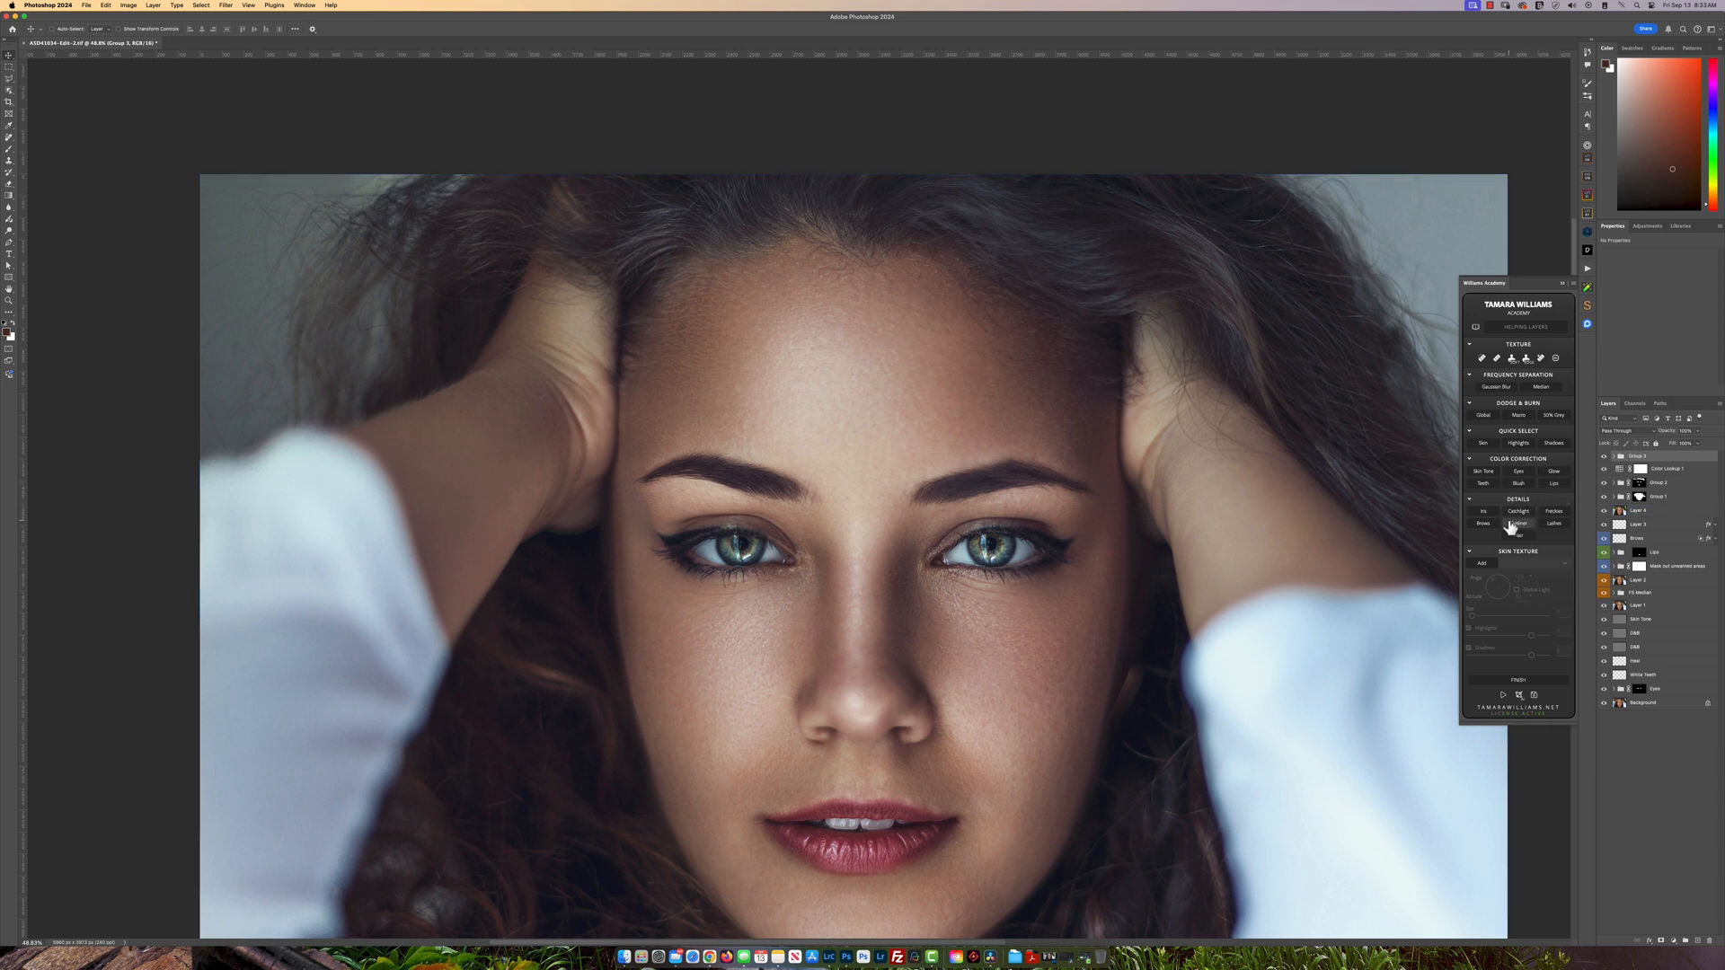
click(1483, 444)
click(1525, 449)
scroll(1049, 595, down, 3)
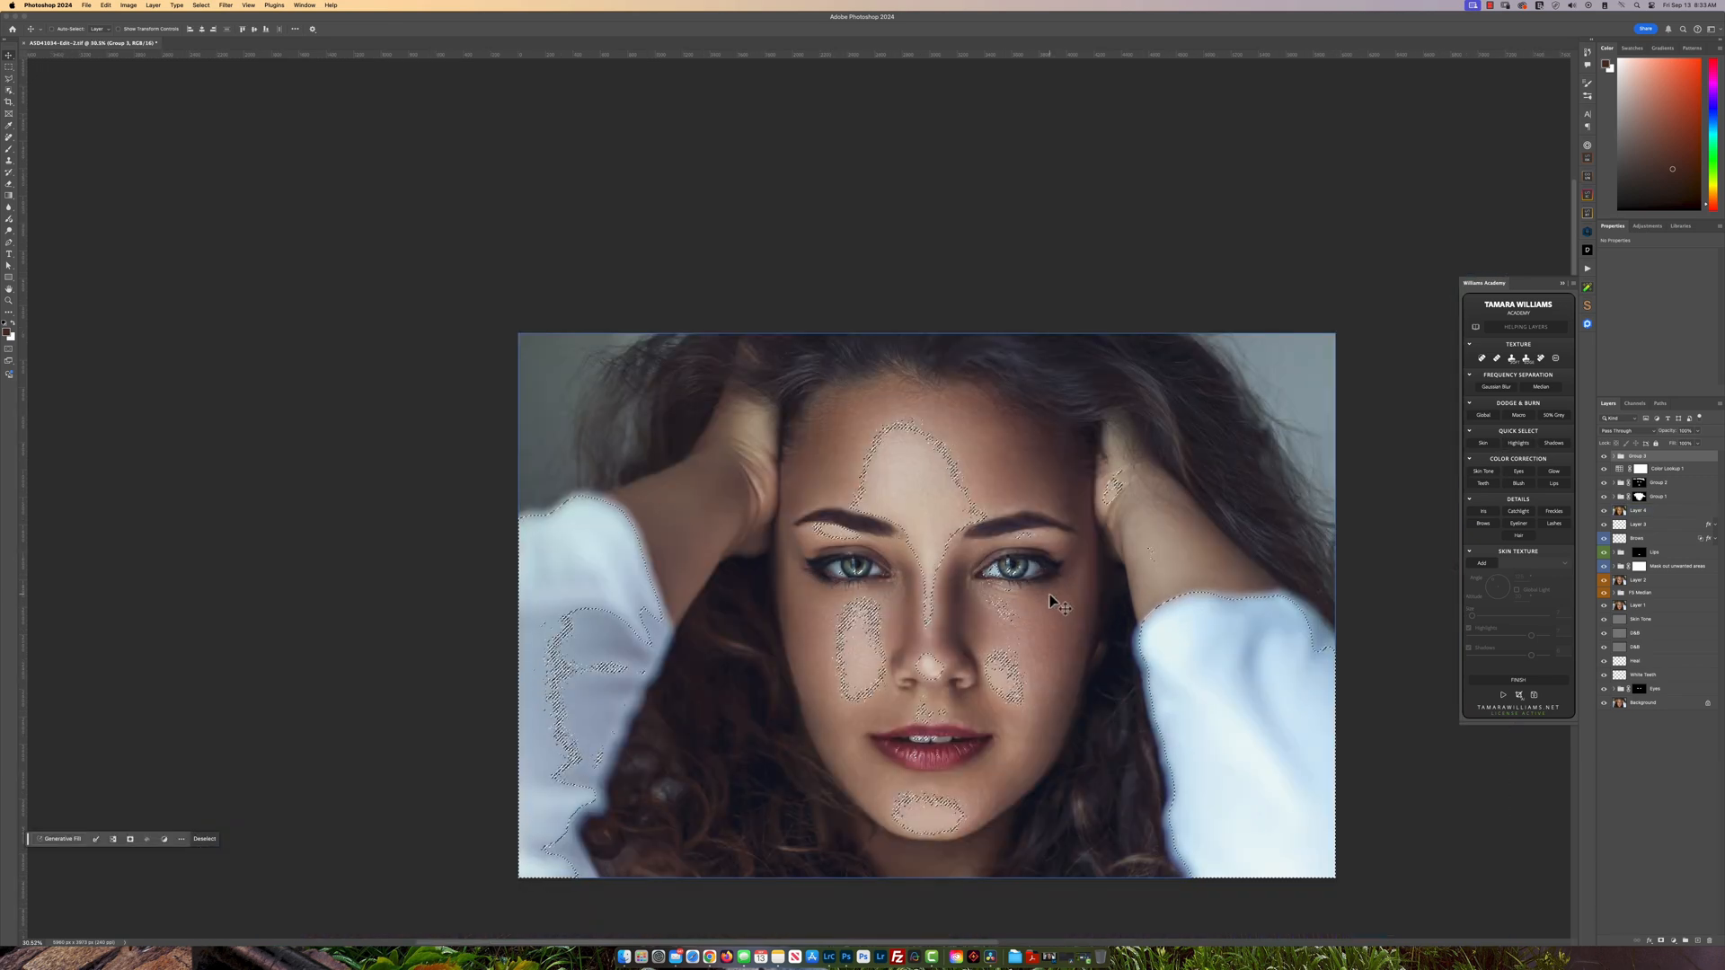
- Subtract the highlights around the raised hand on the portrait's right side from the selection with the Lasso
key(l)
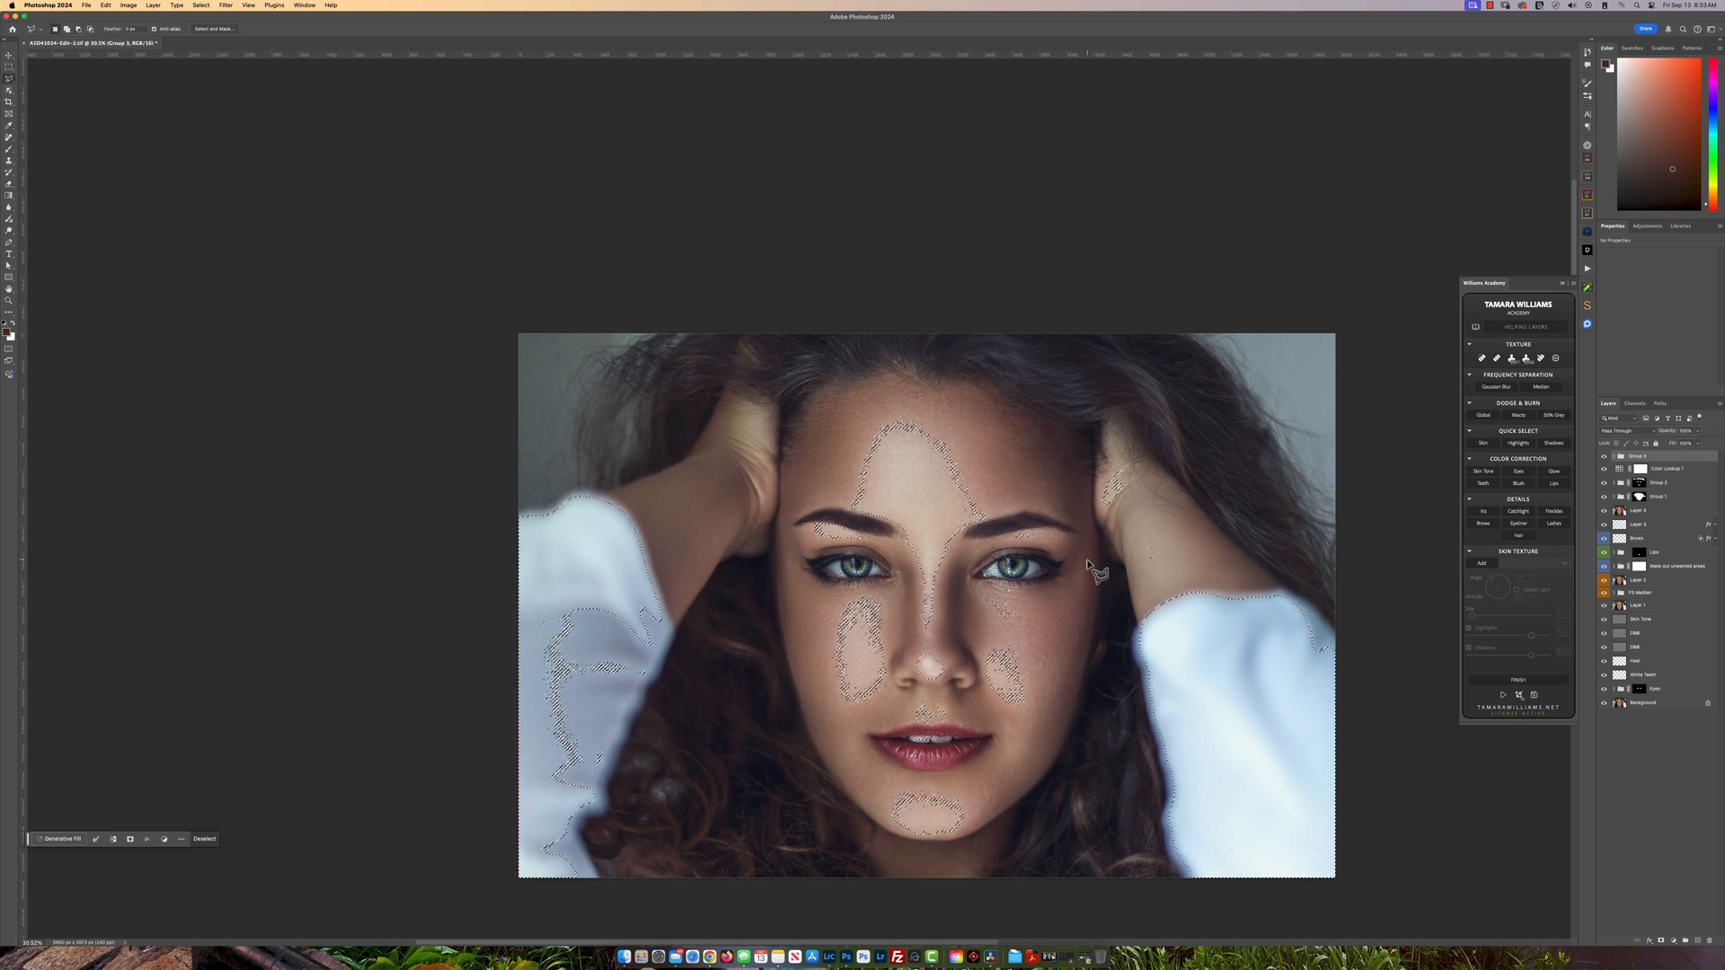
drag(1100, 455, 1084, 518)
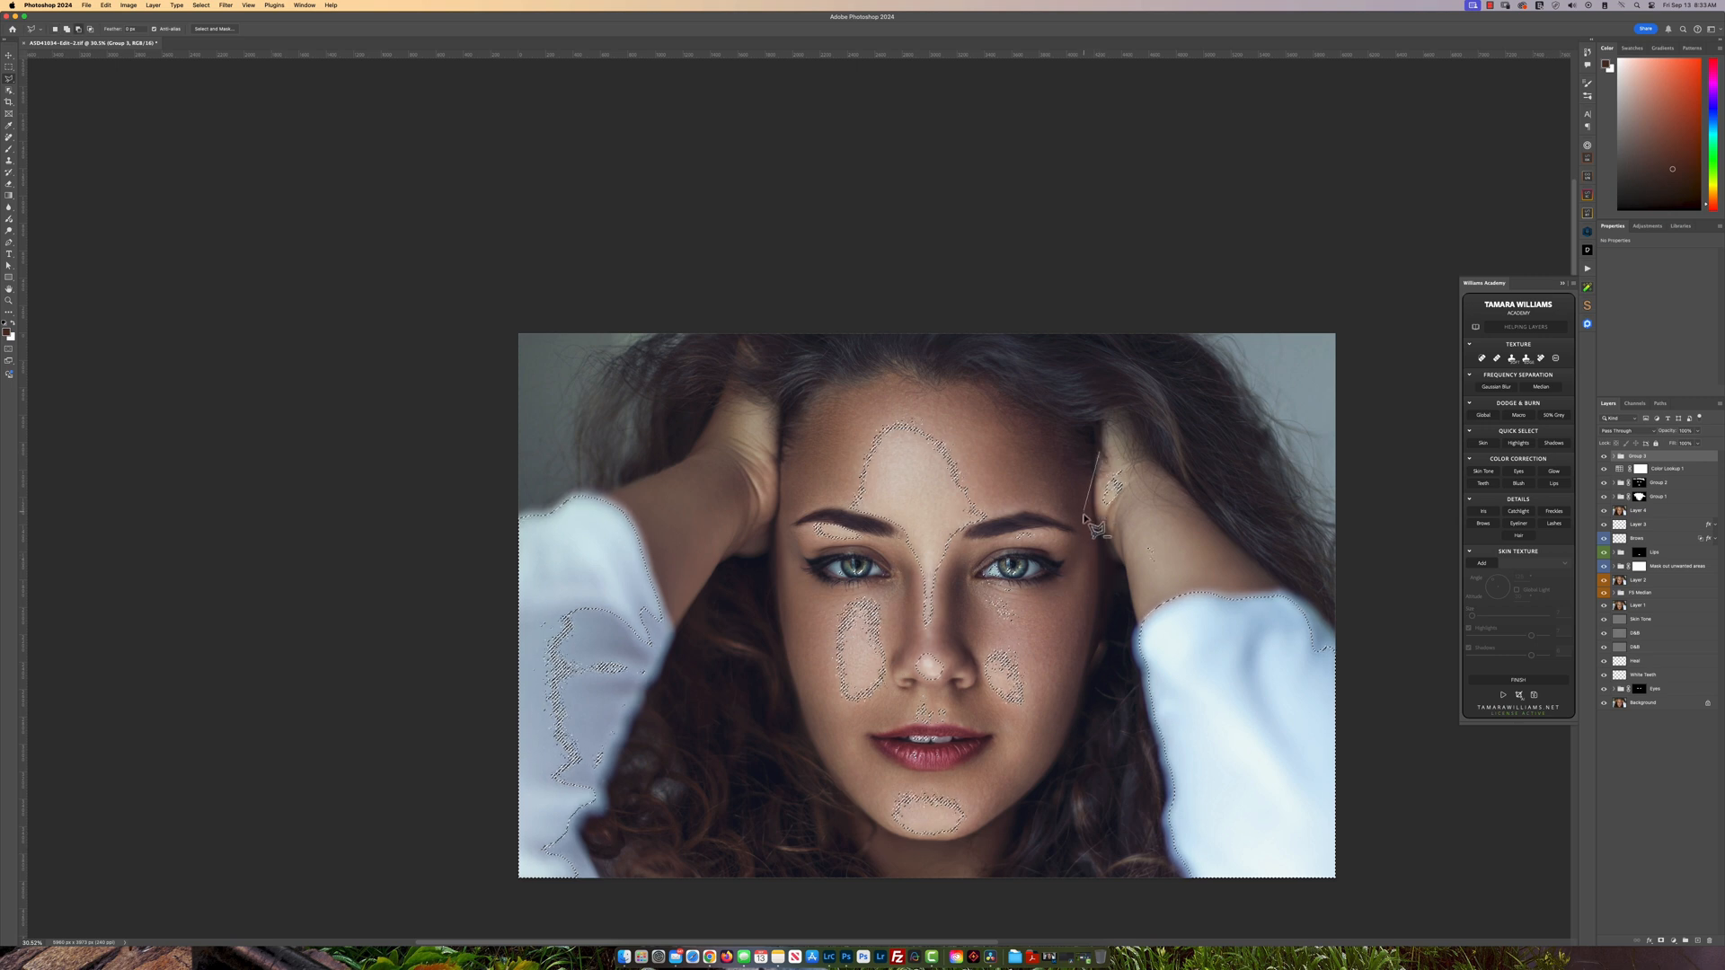
double_click(1069, 434)
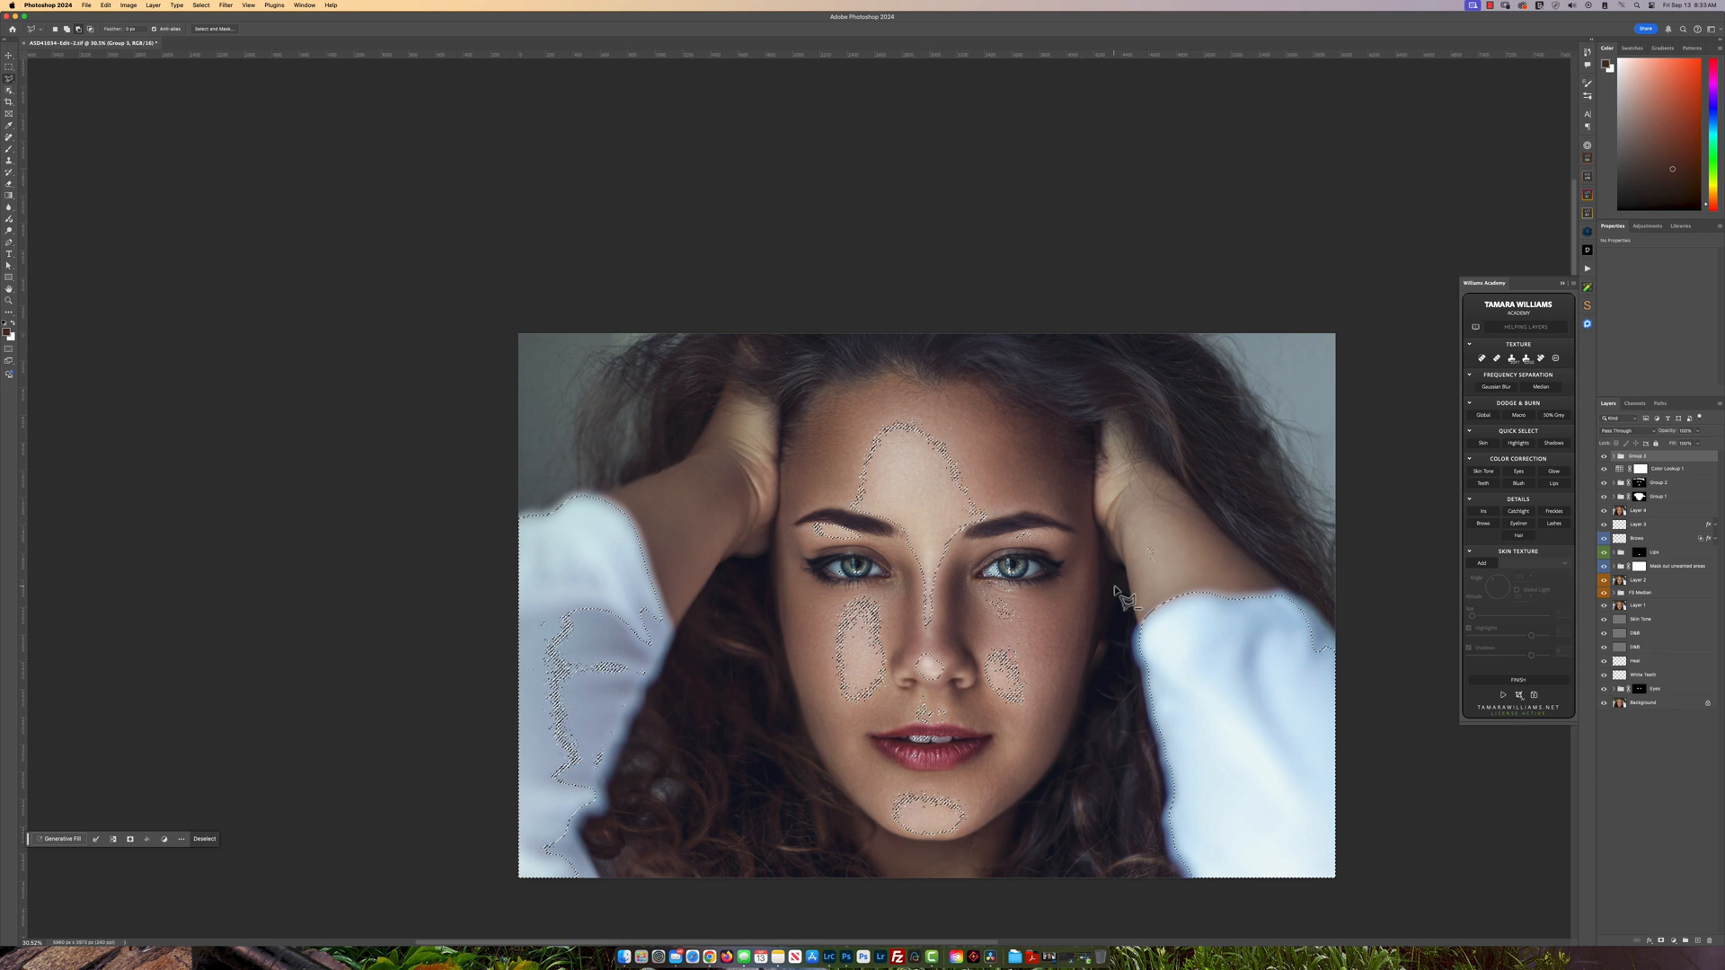
- Subtract the right forearm and white sleeve, including the leftover patch at the image's edge, from the highlights selection
click(1130, 526)
click(1122, 619)
click(1125, 836)
click(1188, 905)
click(1368, 878)
click(1337, 672)
click(1367, 650)
click(1292, 564)
click(1151, 509)
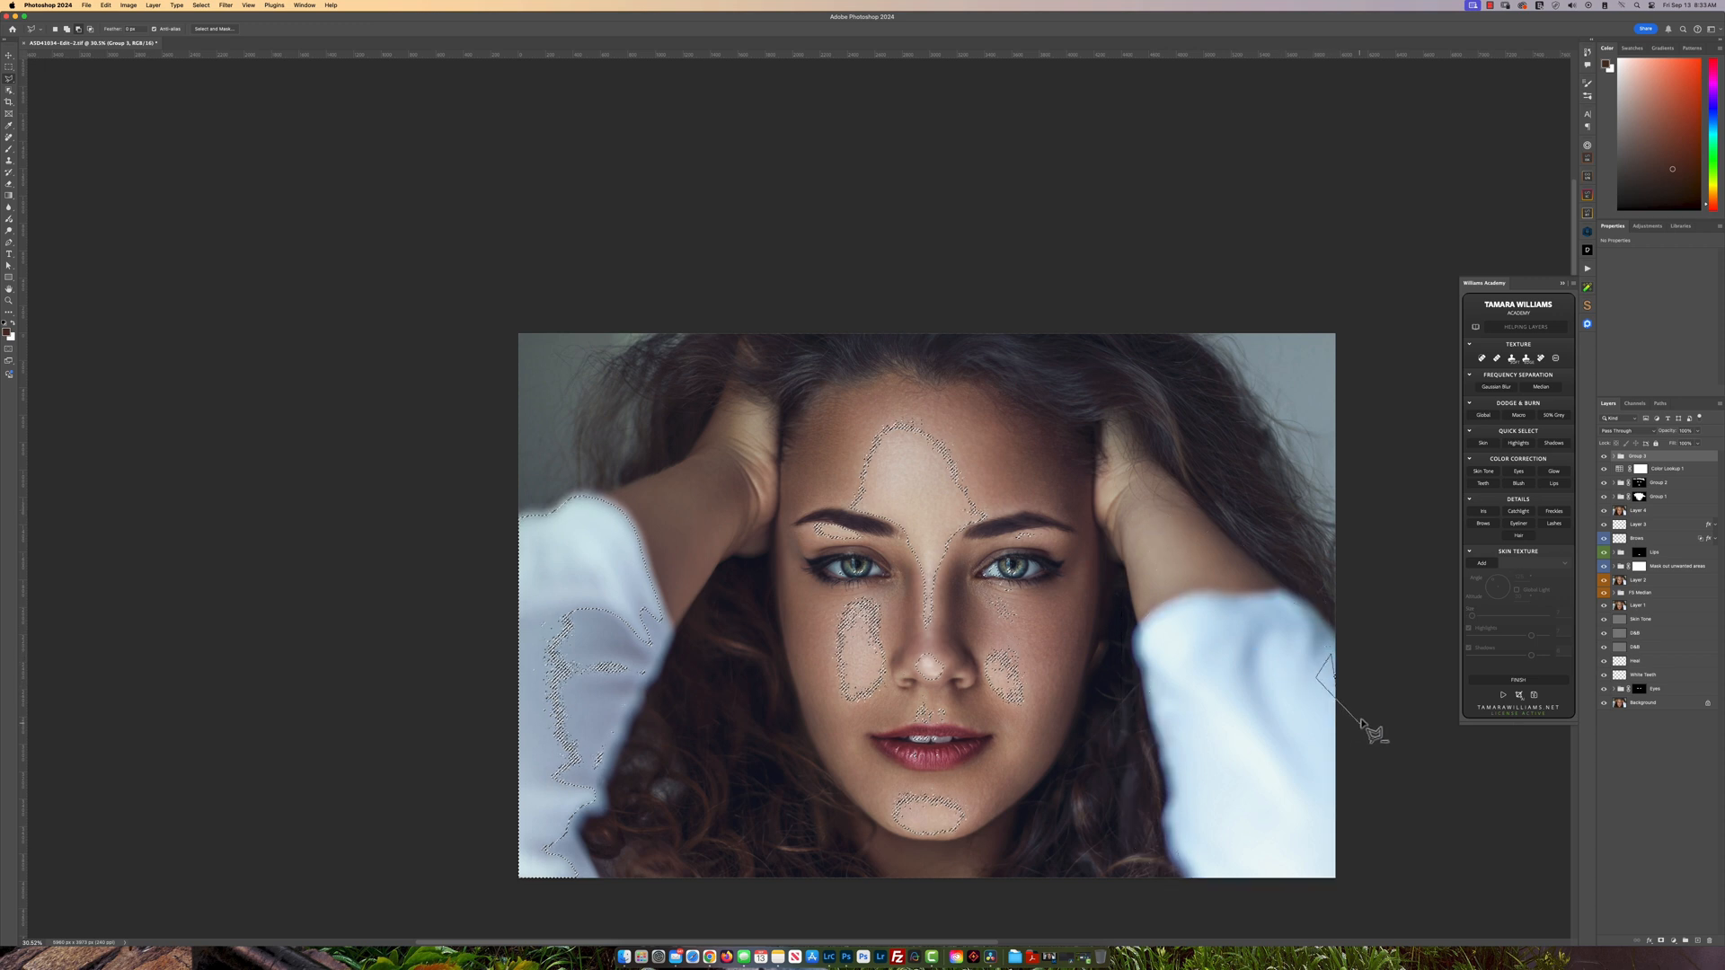
click(1348, 649)
click(1321, 663)
click(1332, 704)
click(1357, 697)
double_click(1362, 688)
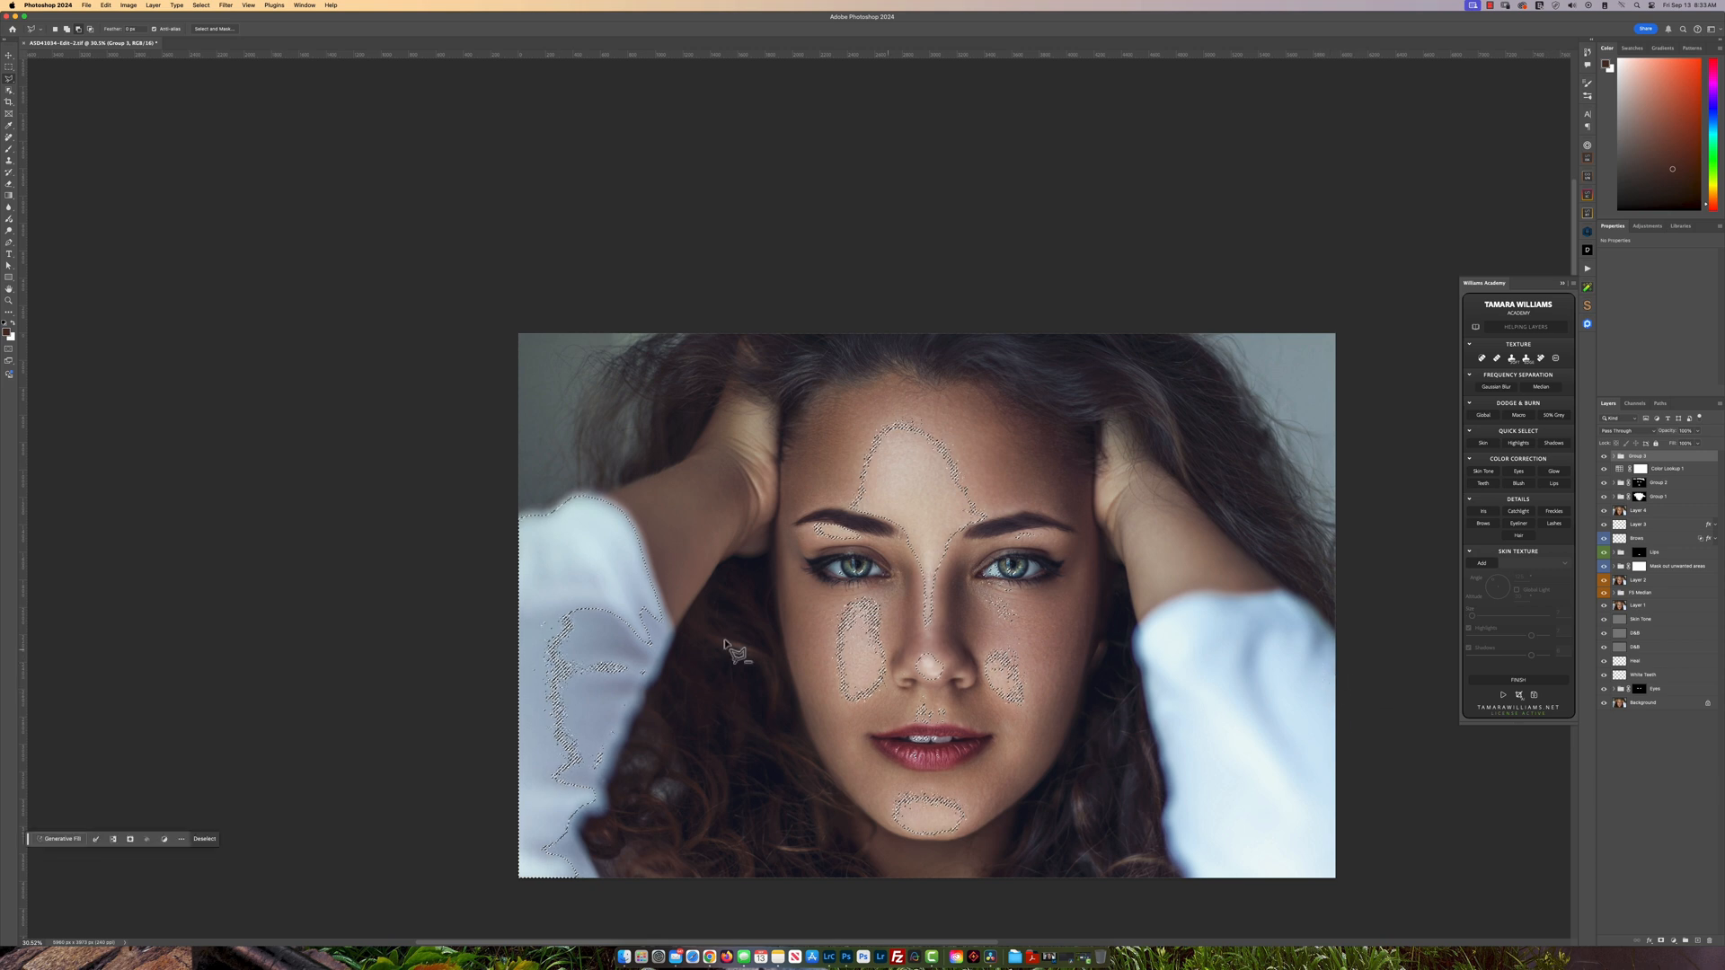
- Subtract the white sleeve on the portrait's left side from the highlights selection, leaving only the facial highlights
click(660, 456)
click(710, 699)
click(676, 814)
click(611, 910)
click(488, 892)
click(449, 719)
click(486, 609)
click(507, 509)
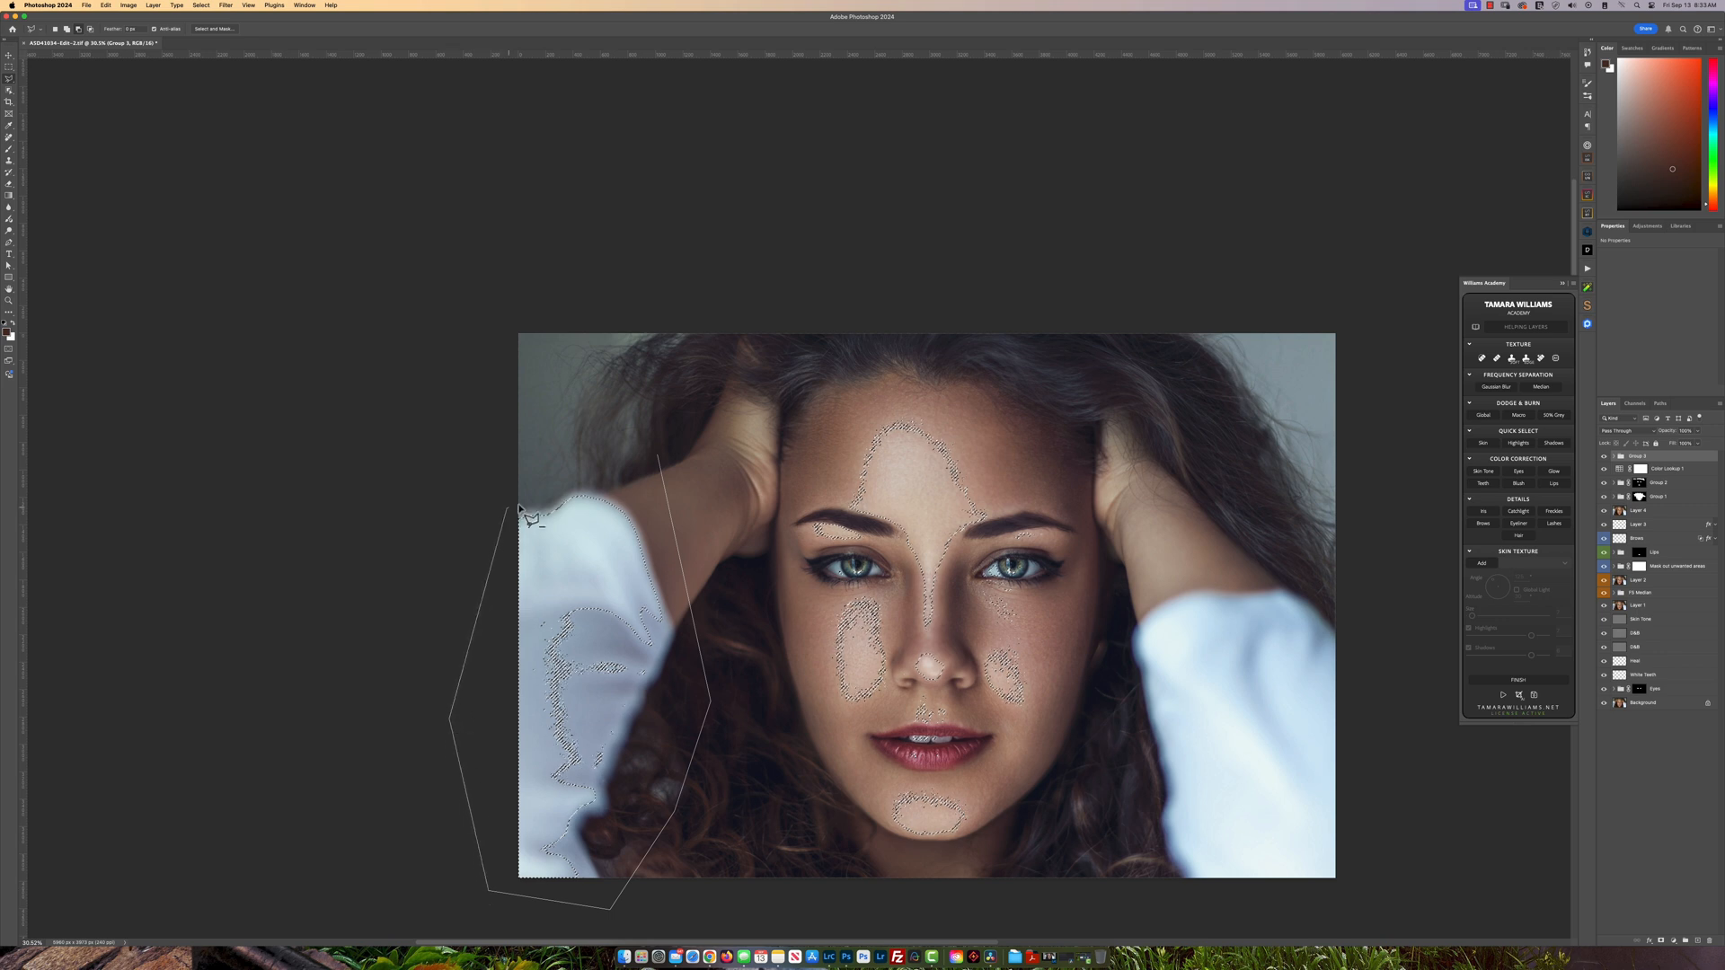
double_click(605, 460)
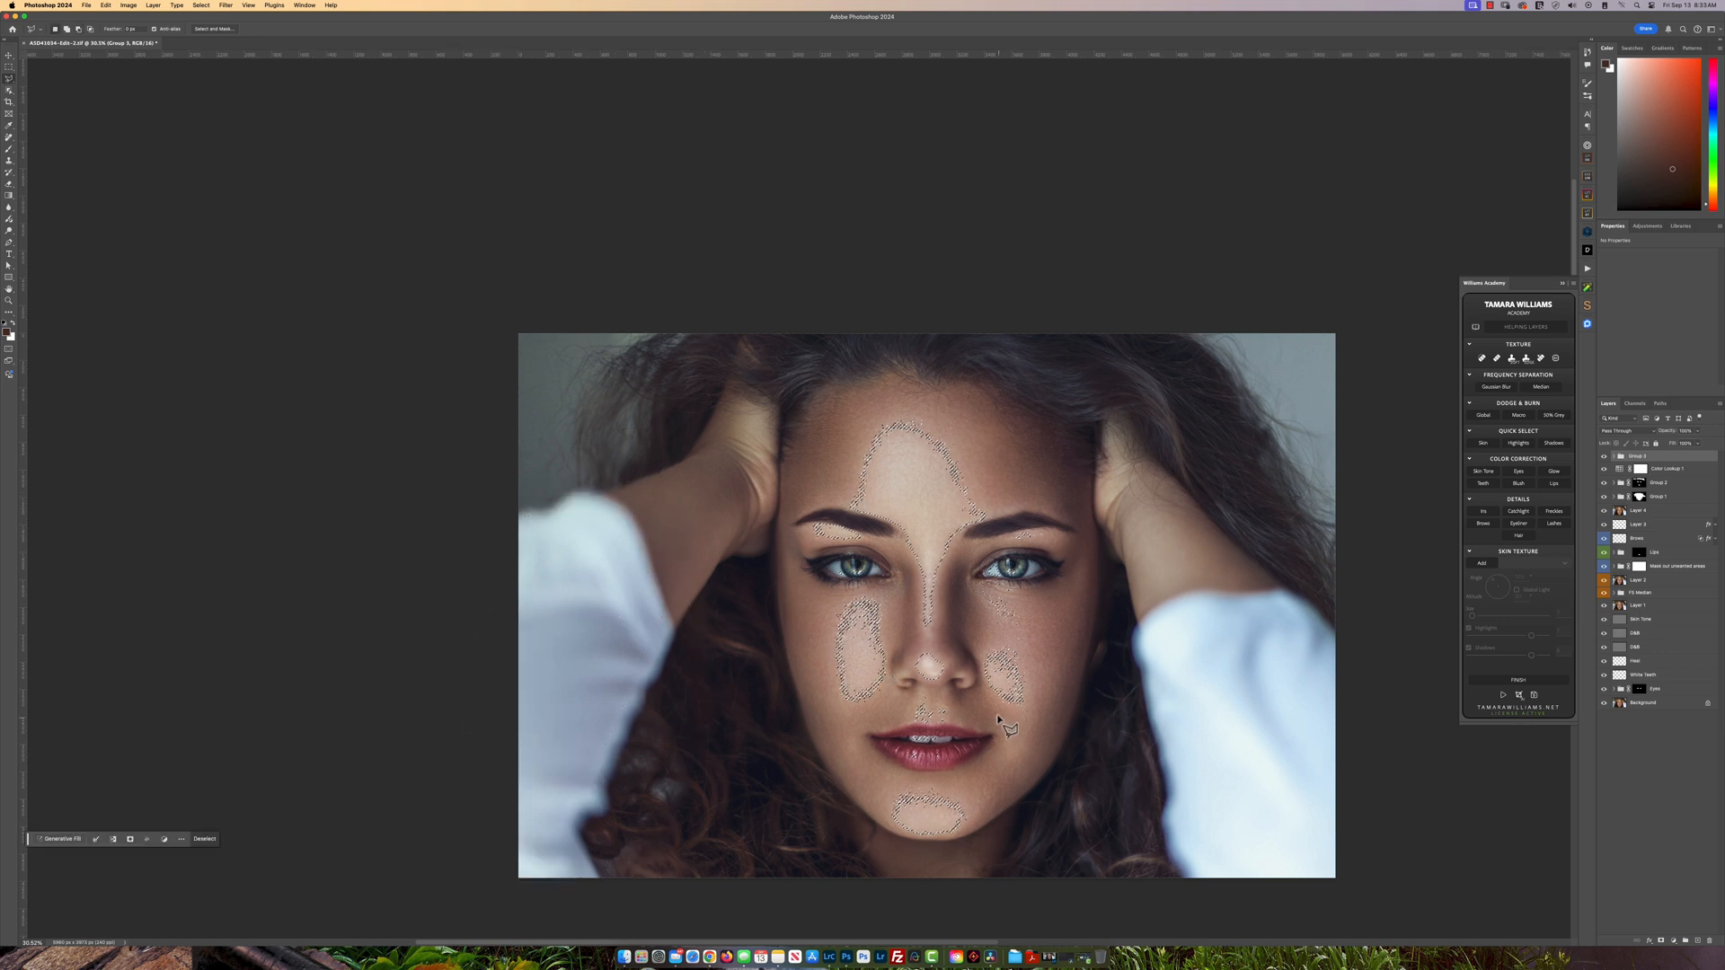
- Add a Curves adjustment layer masked to the facial highlights and raise its curve to brighten them
scroll(899, 682, up, 2)
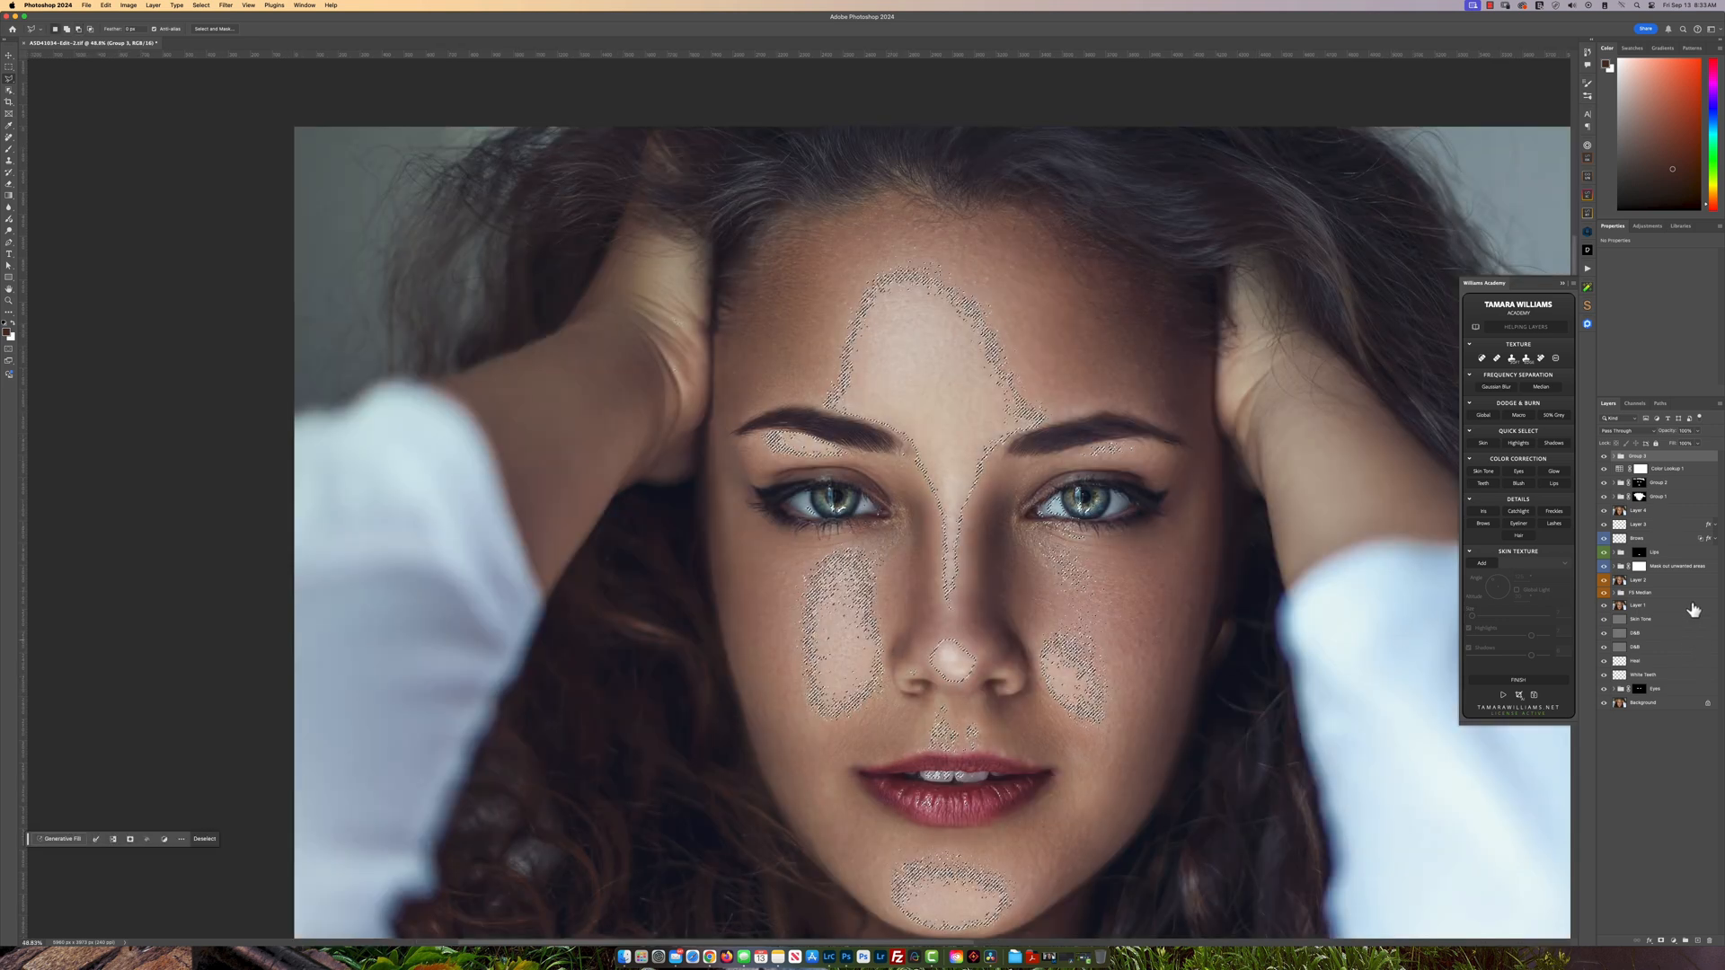
click(1654, 228)
click(1644, 302)
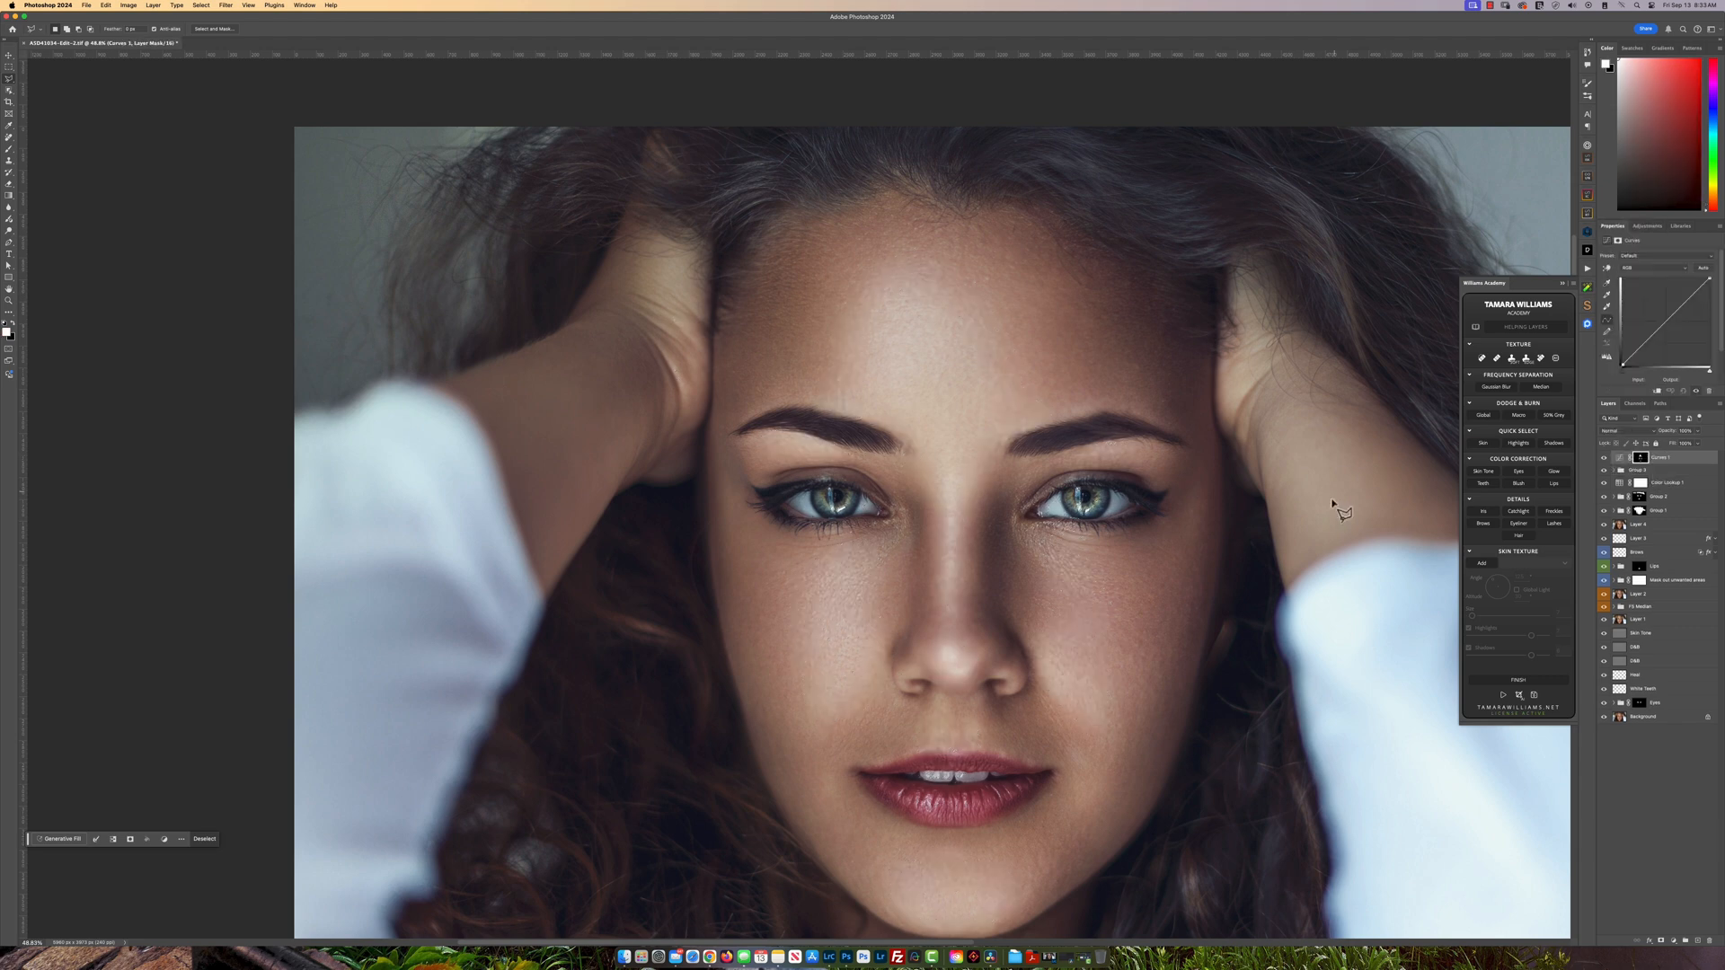
click(1661, 324)
drag(1661, 325, 1659, 321)
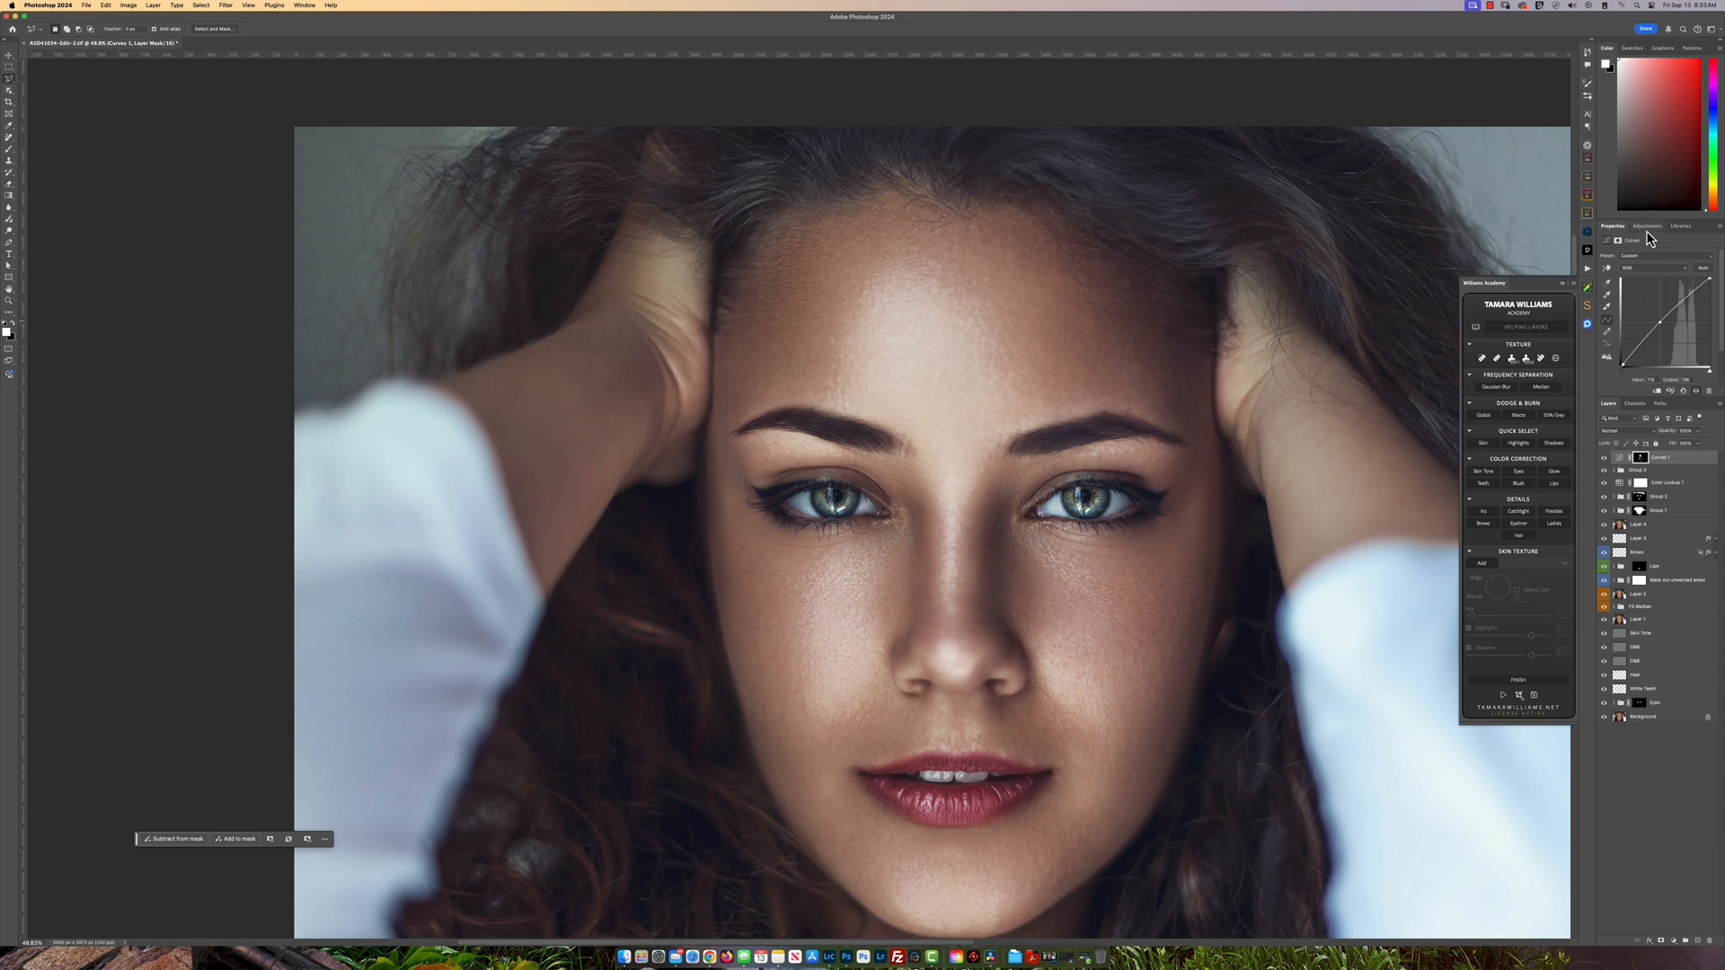
- Feather the highlights Curves layer's mask to soften its edges, and reduce the layer's opacity
click(1618, 241)
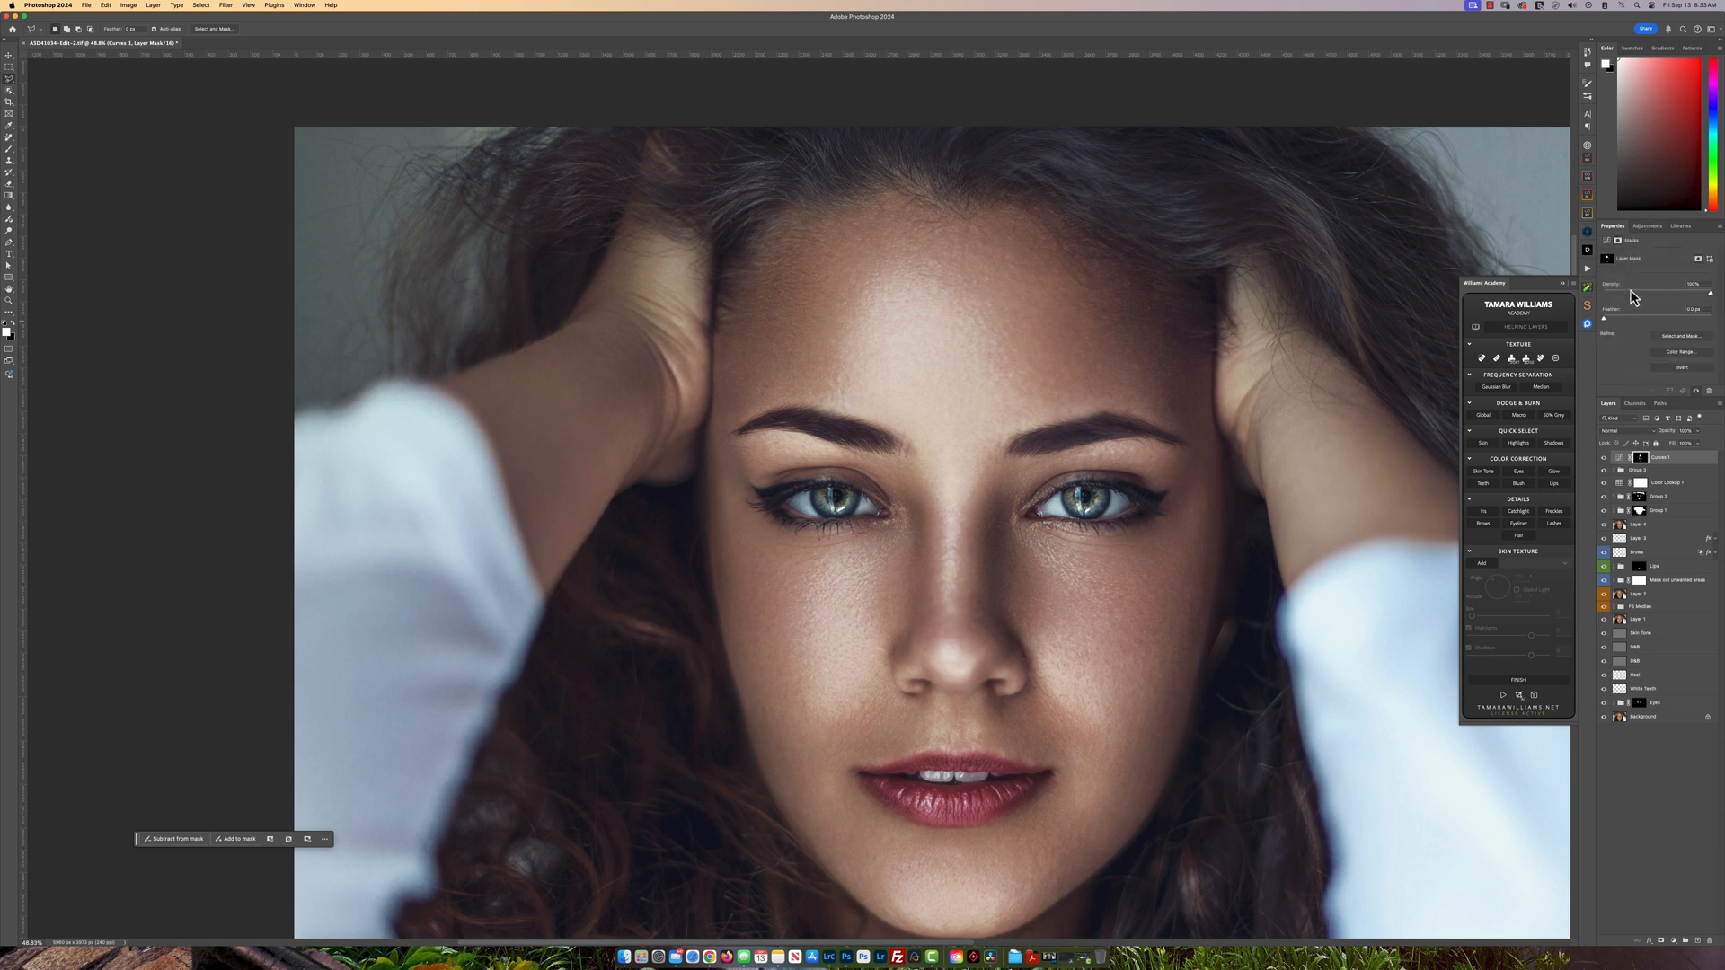
drag(1639, 320, 1660, 323)
key(v)
- Refine the highlights Curves layer's mask by brushing over the center of the forehead and the right cheek
key(b)
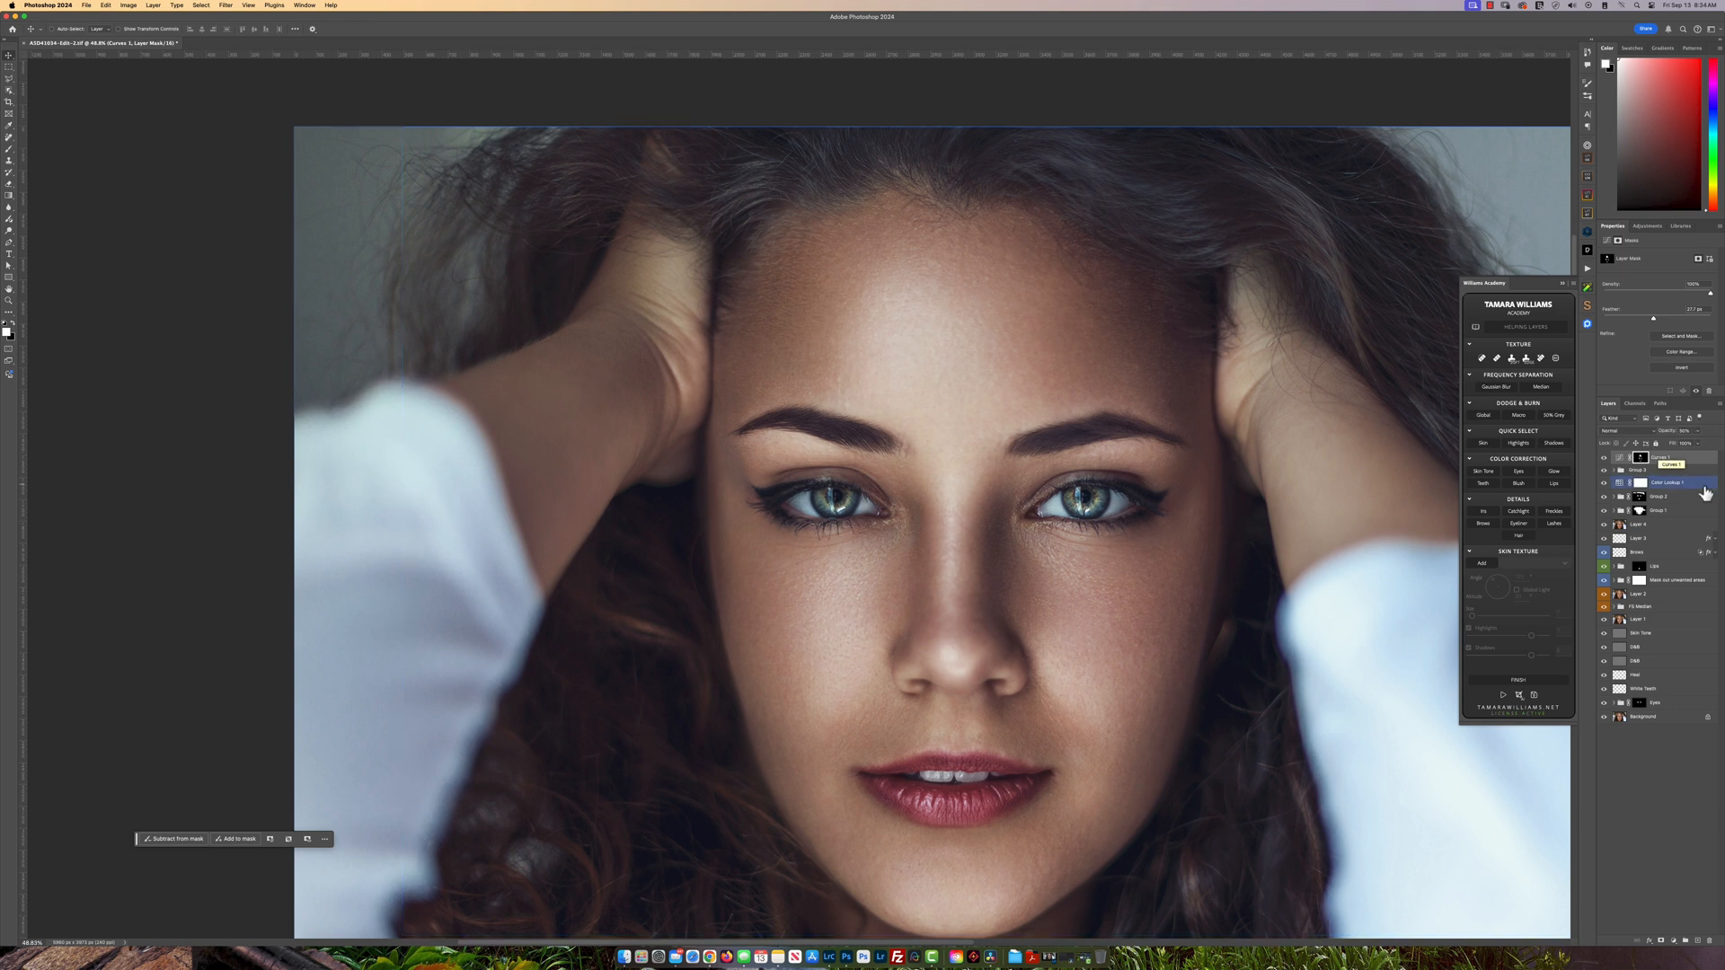
drag(949, 439, 974, 440)
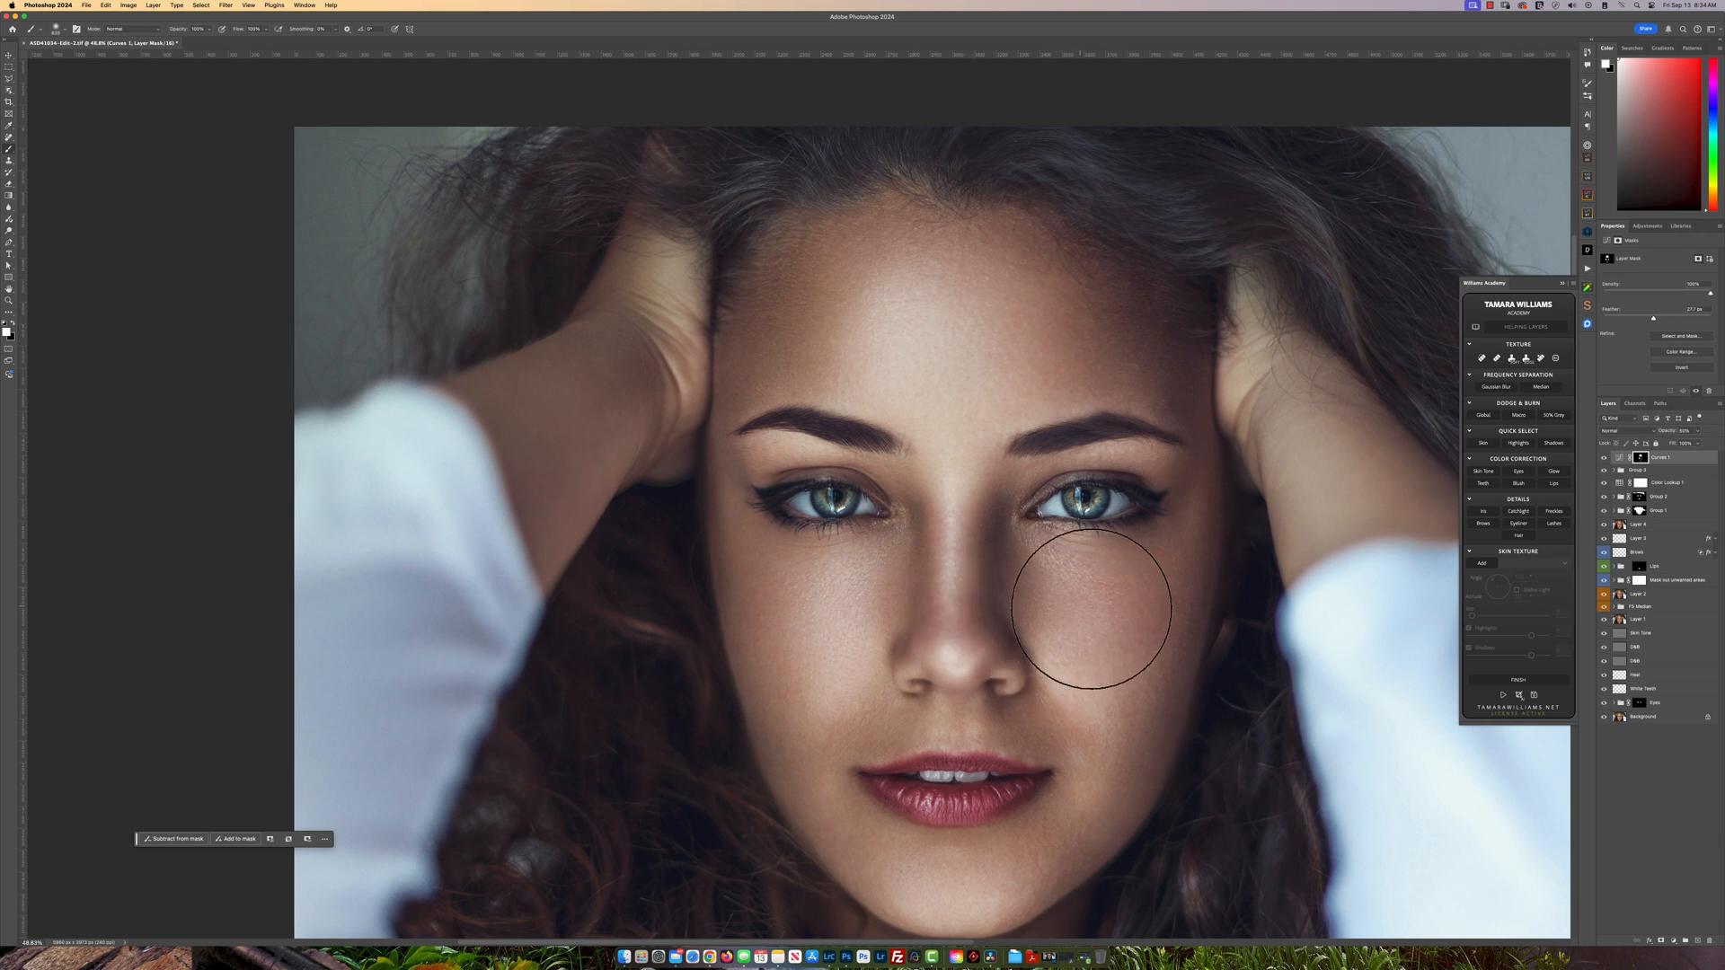
drag(1089, 613, 1095, 613)
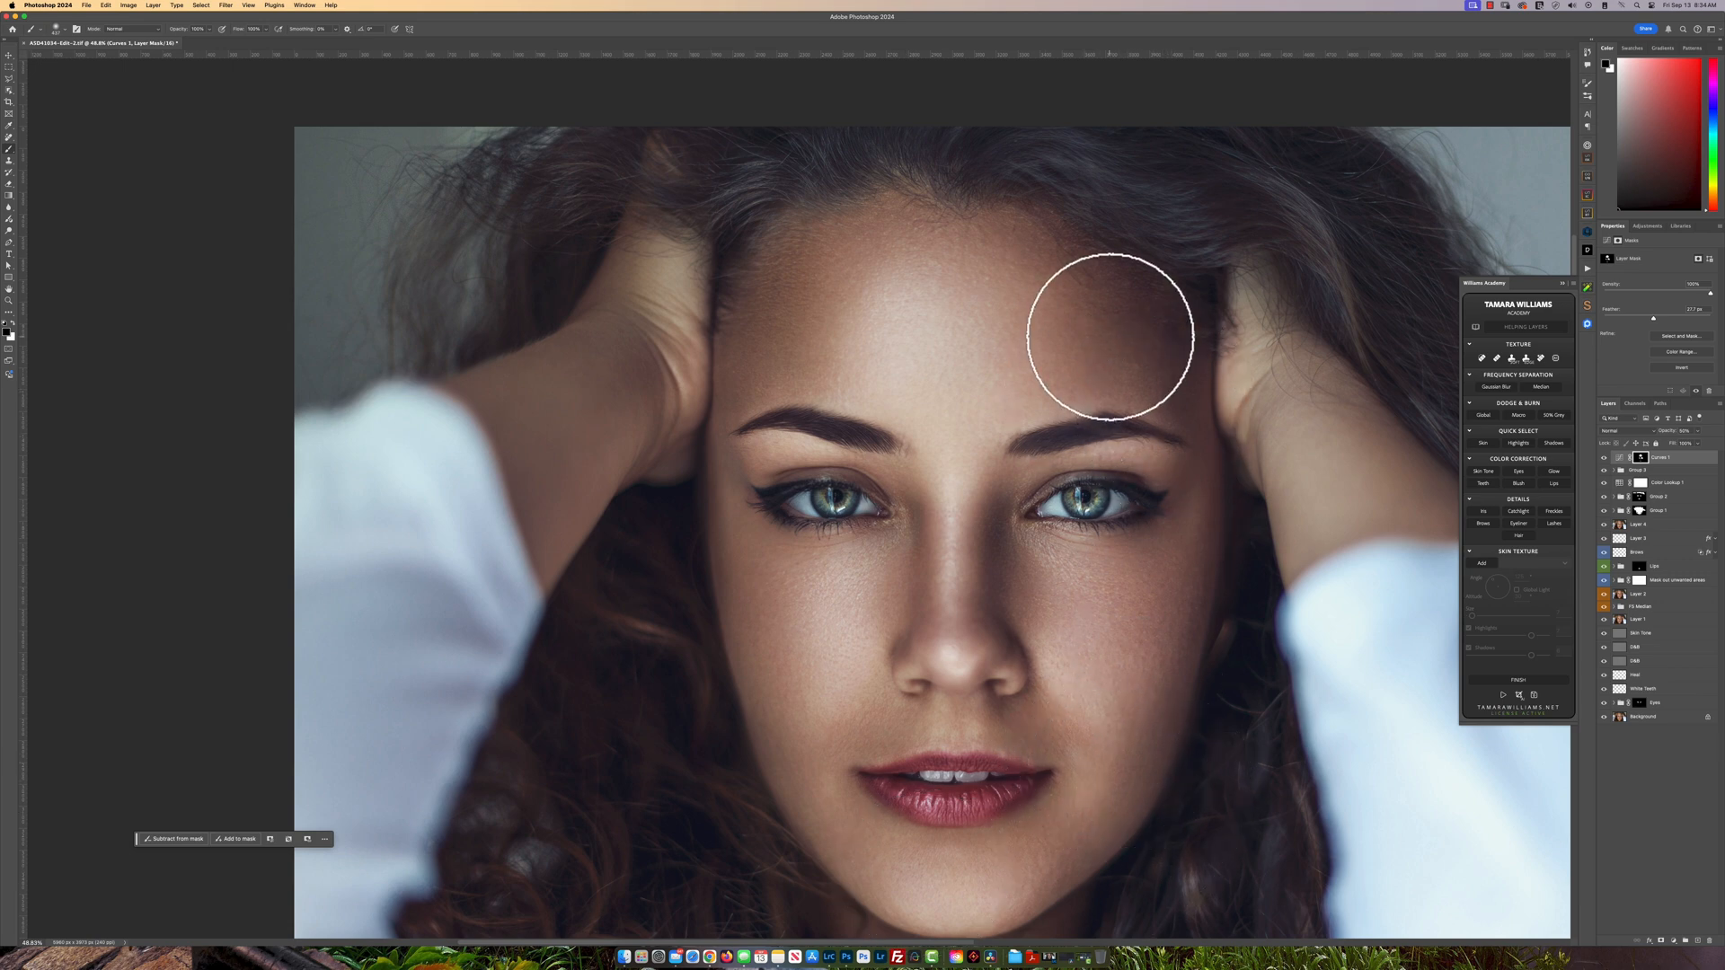
scroll(1108, 546, down, 5)
scroll(1108, 546, up, 2)
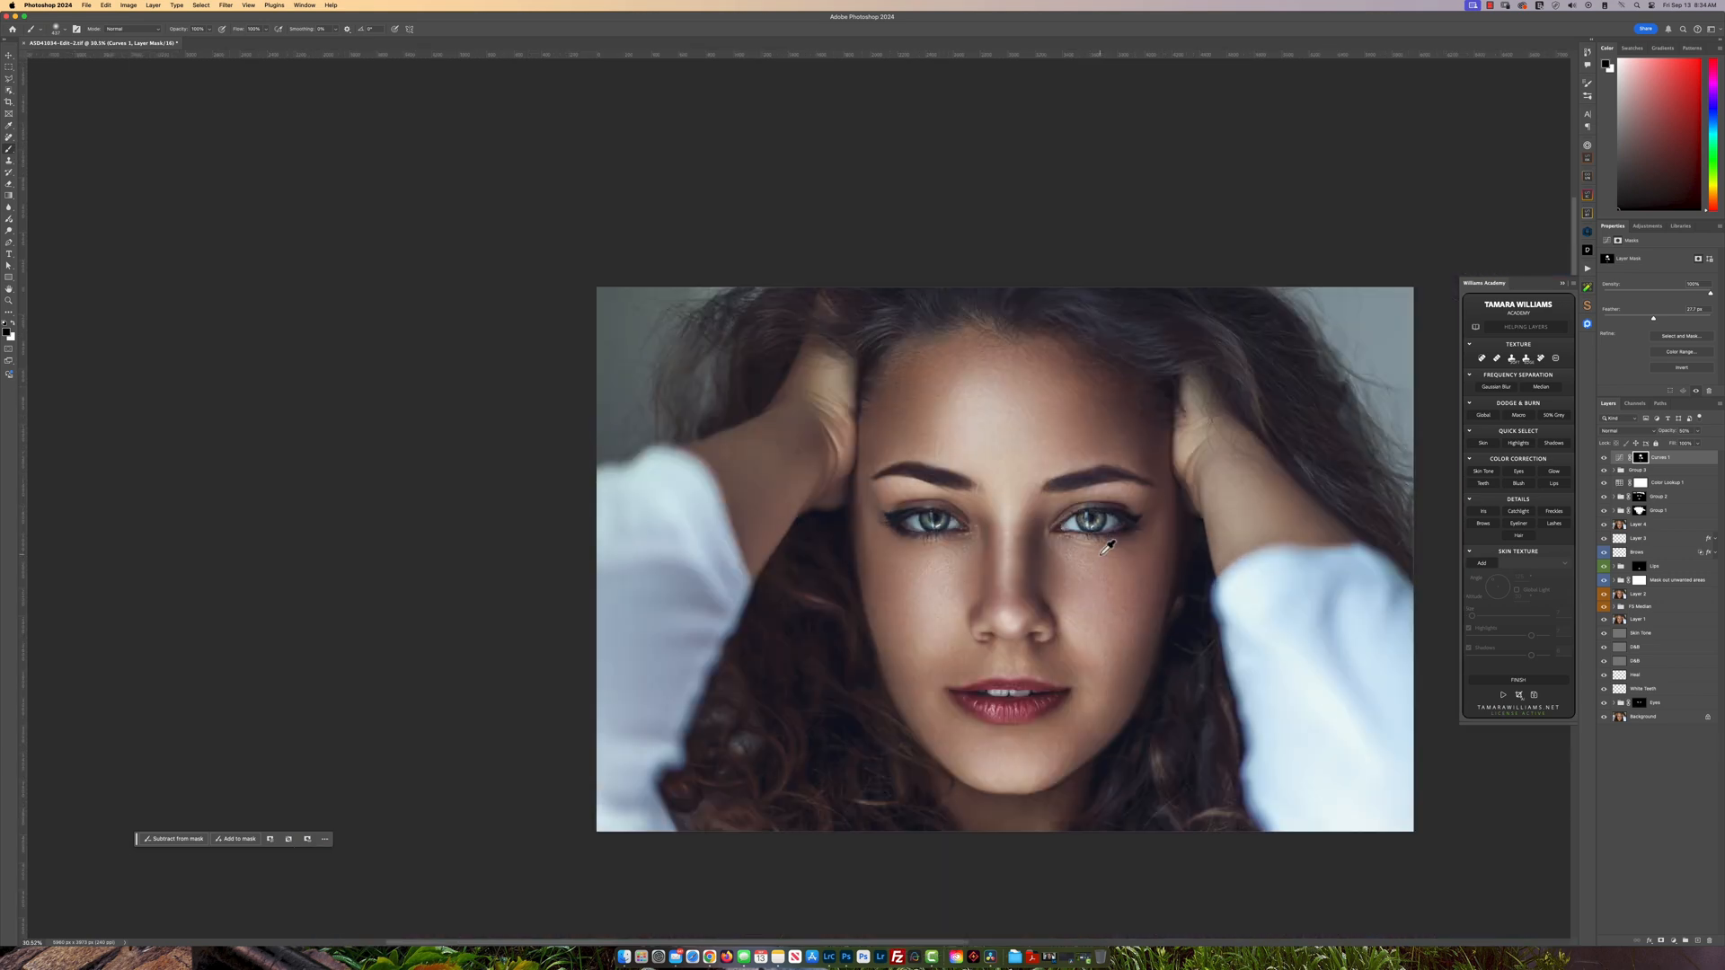
- Lower the highlights Curves layer's opacity further and compare the face with the layer hidden and shown
key(v)
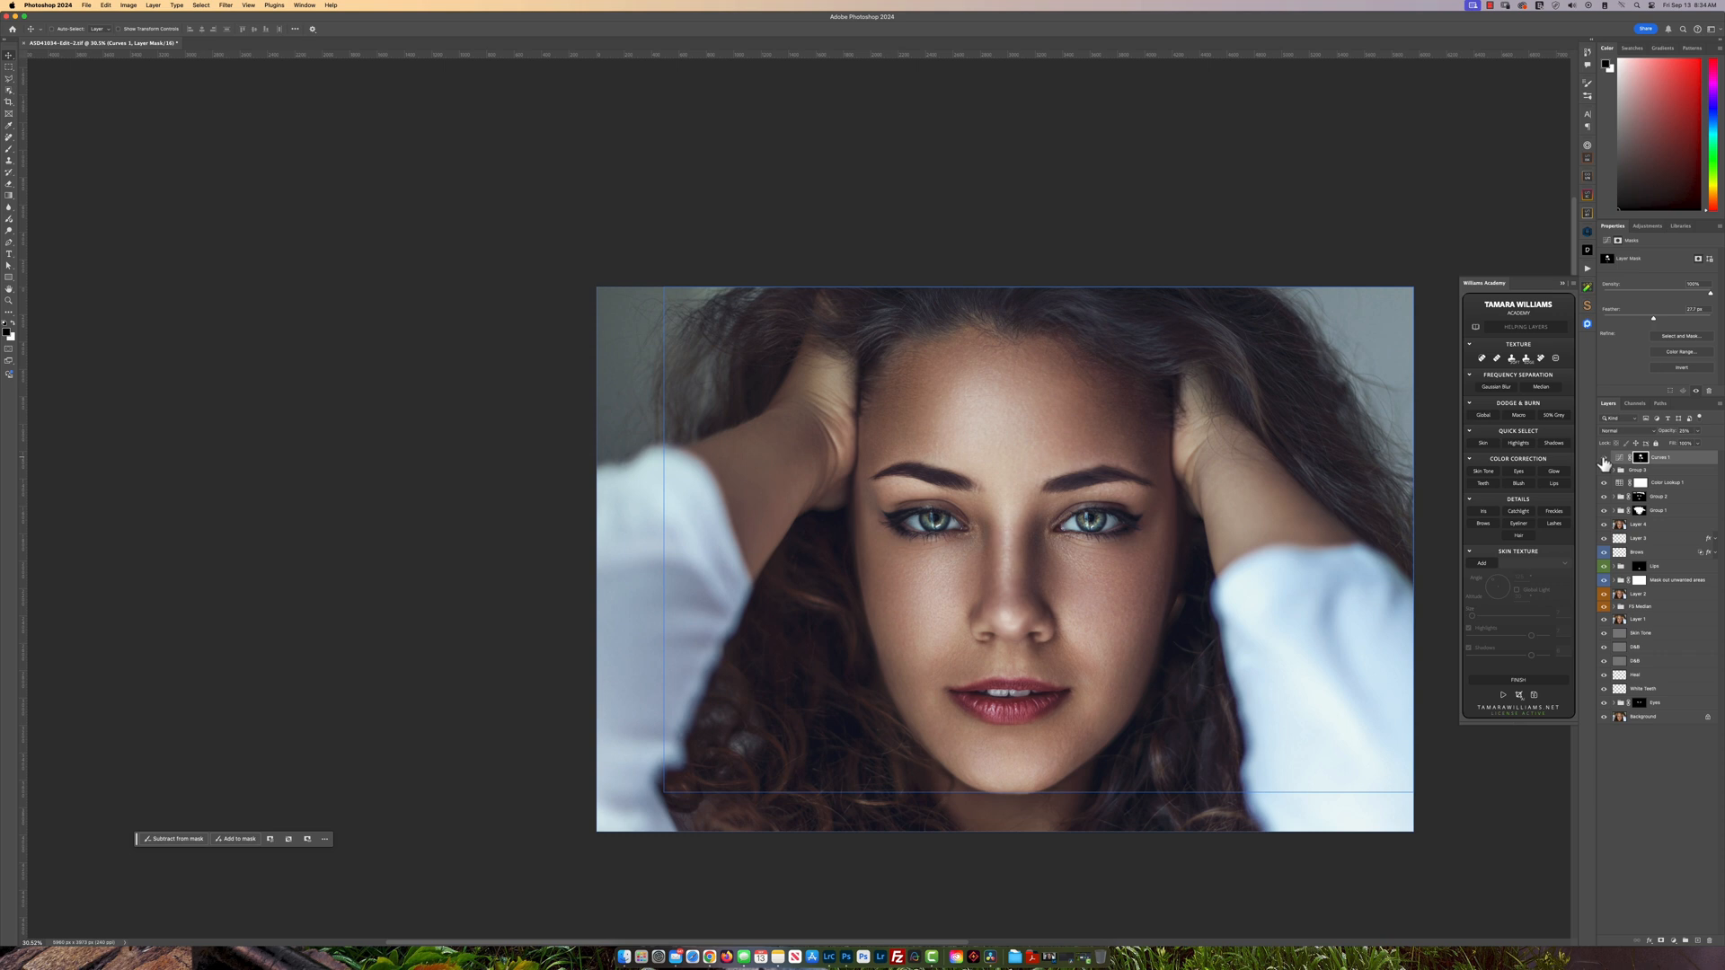
scroll(1085, 500, up, 2)
scroll(1084, 501, down, 2)
- Load a quick selection of the shadows, add a Curves adjustment layer from it, and lower its curve slightly
click(1555, 447)
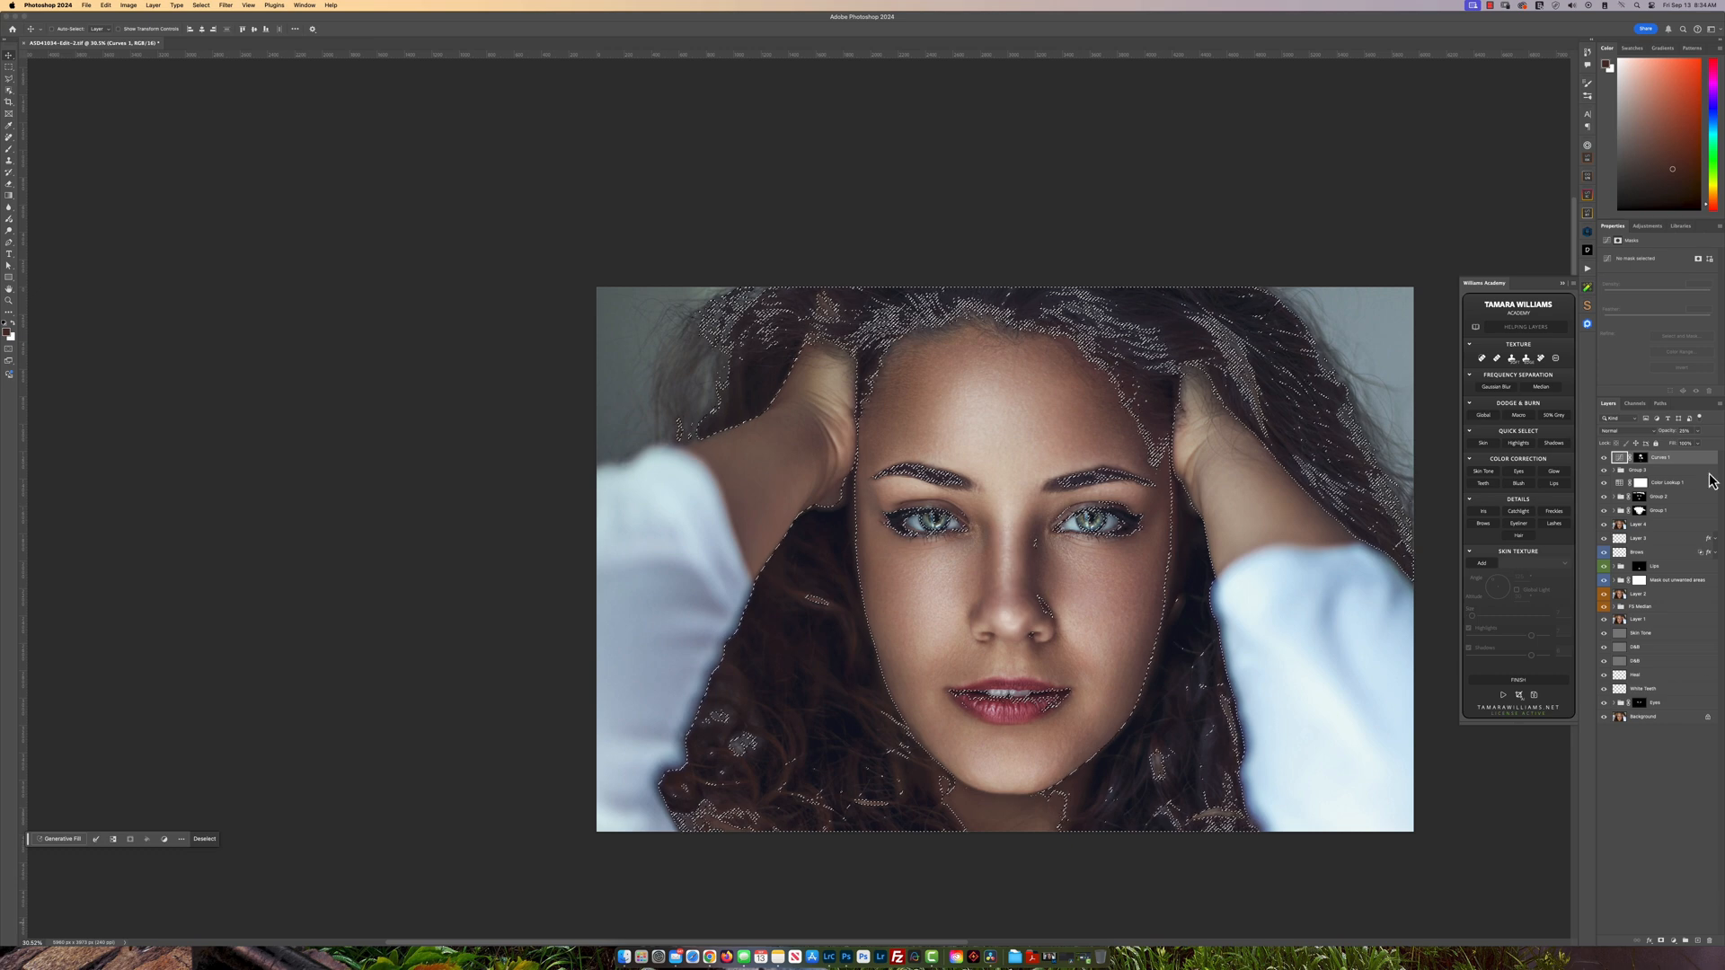
click(1648, 226)
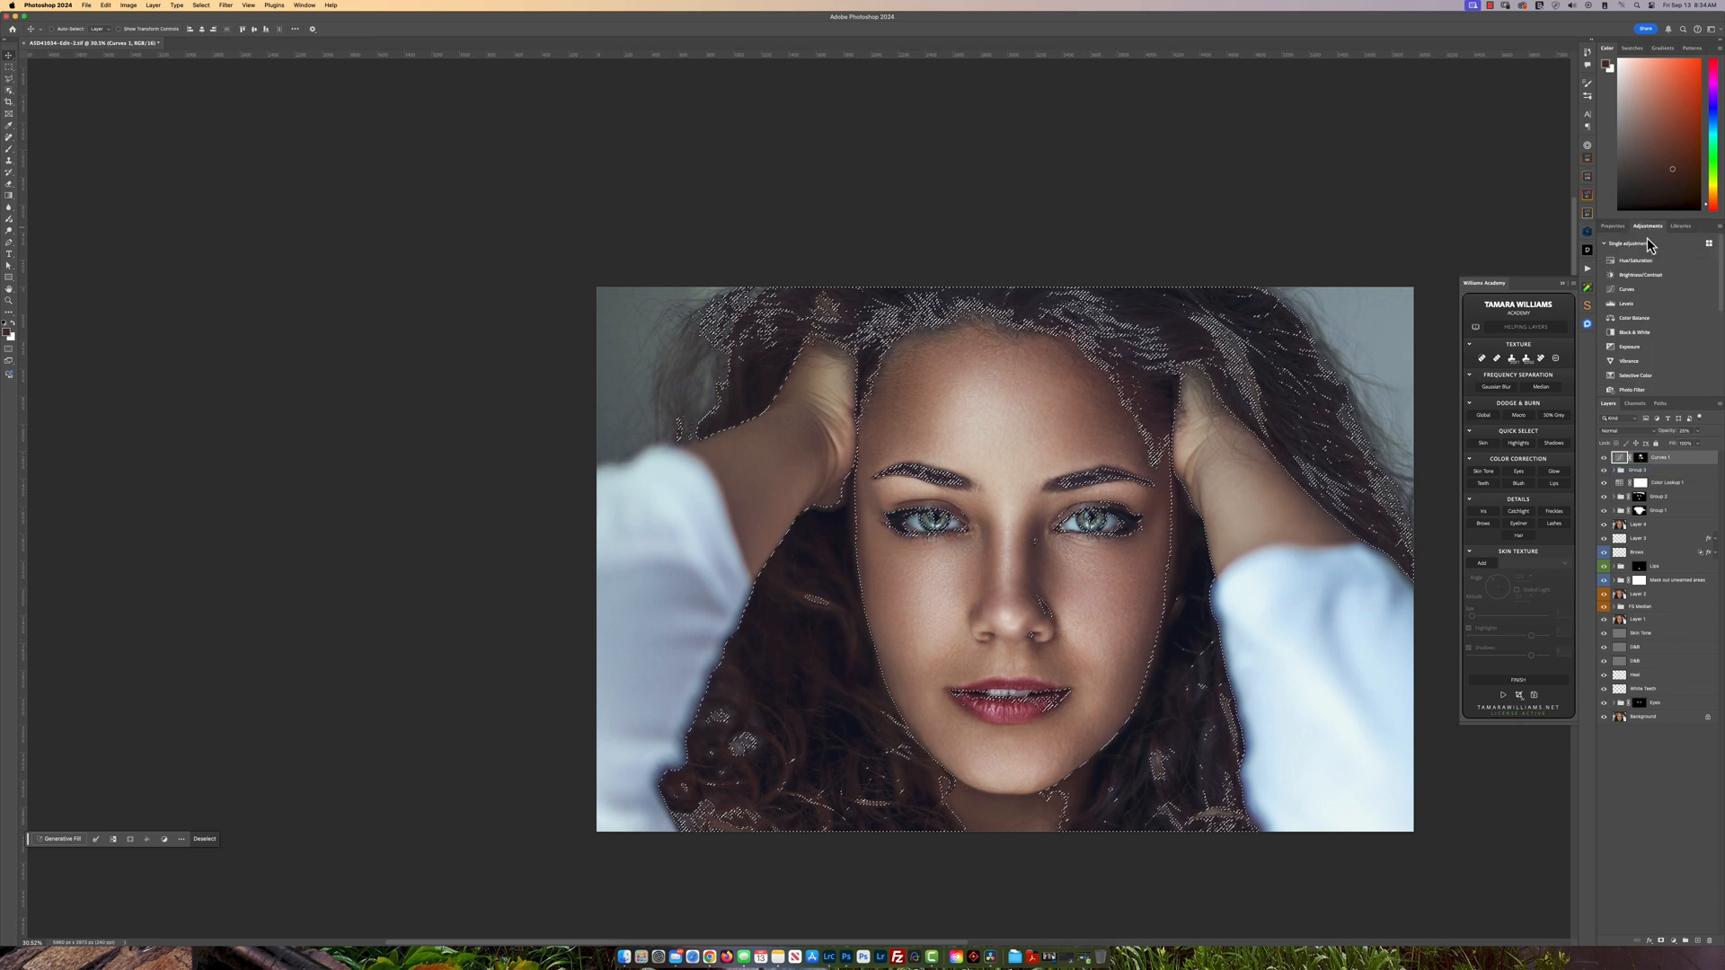
click(1627, 289)
- Compare the portrait with the shadows Curves layer hidden and shown
click(1604, 459)
click(1604, 458)
click(1605, 458)
click(1604, 459)
click(1604, 459)
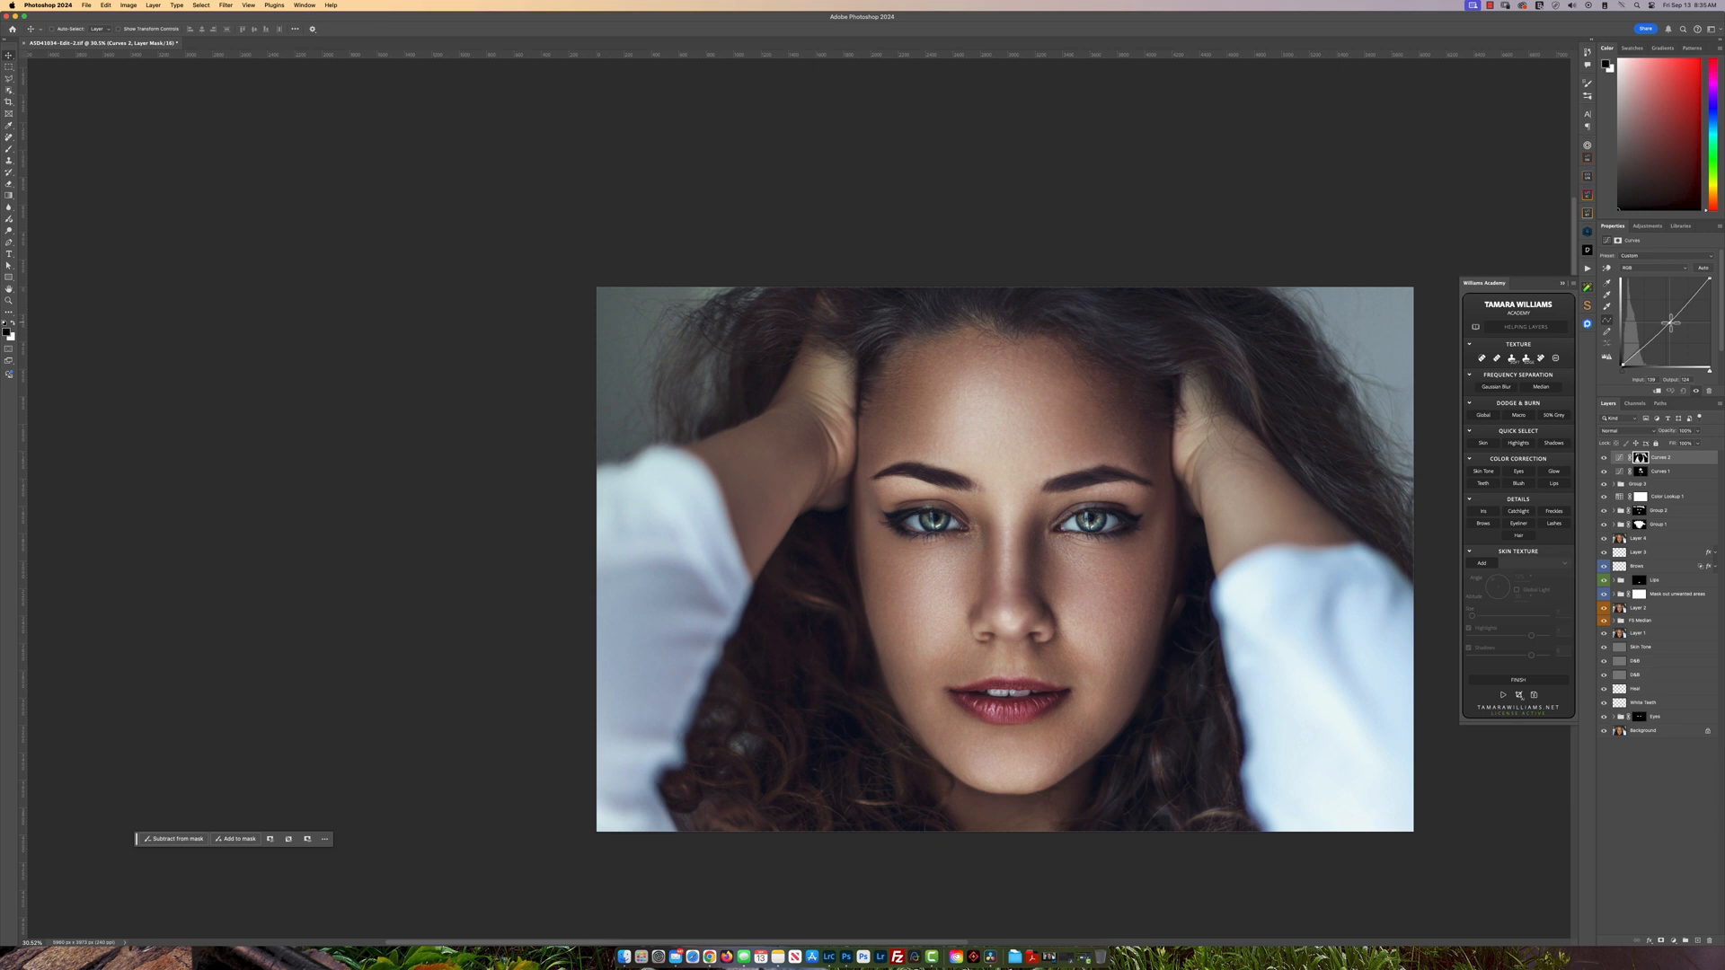
click(1690, 490)
- Paint black on the shadows Curves layer's mask around the forehead edge, right-side hair and sleeve to limit the darkening
scroll(1126, 549, up, 3)
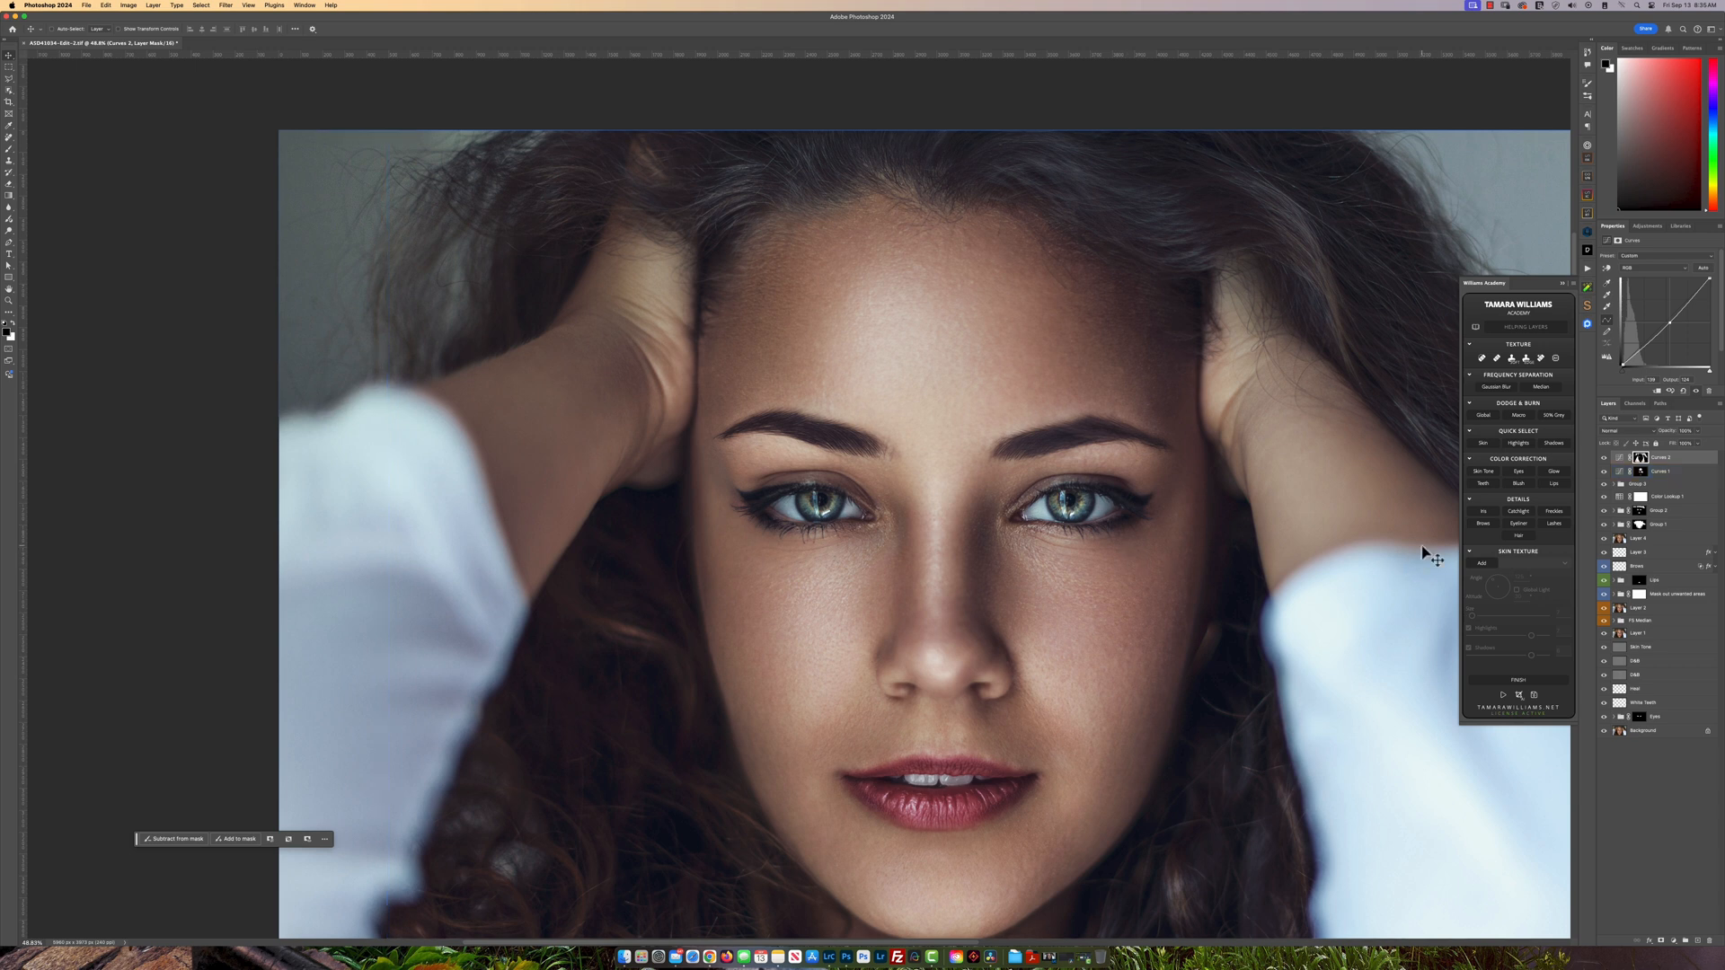
key(b)
click(1156, 398)
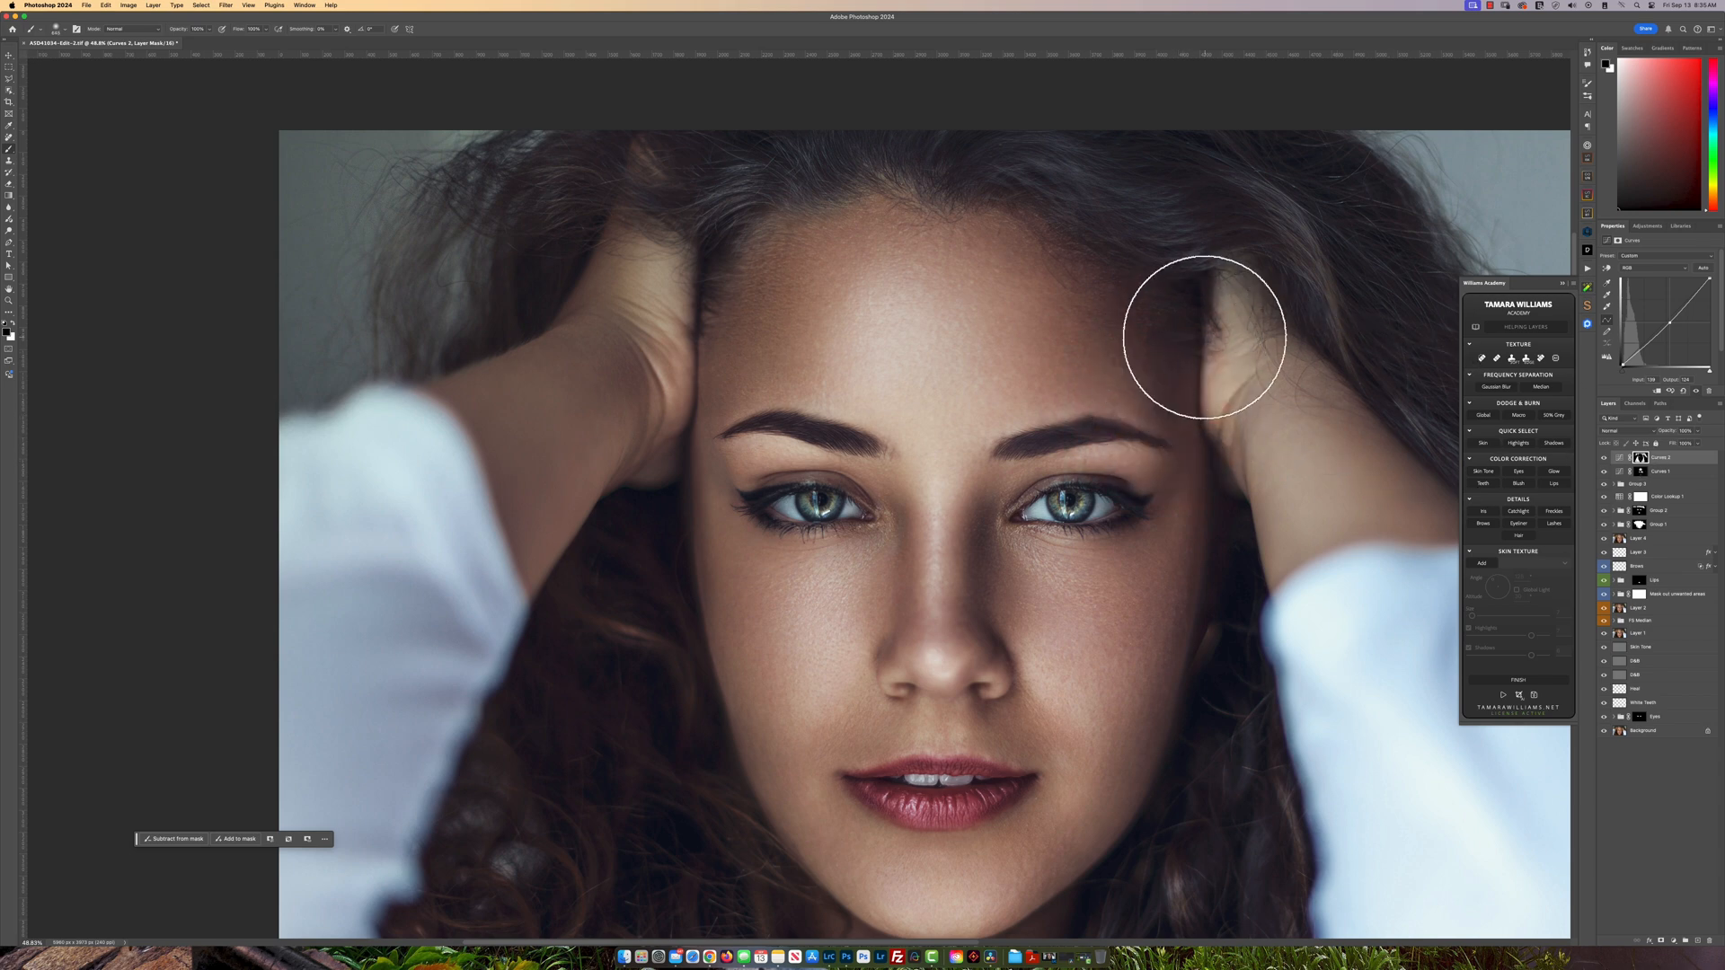
scroll(1205, 337, down, 2)
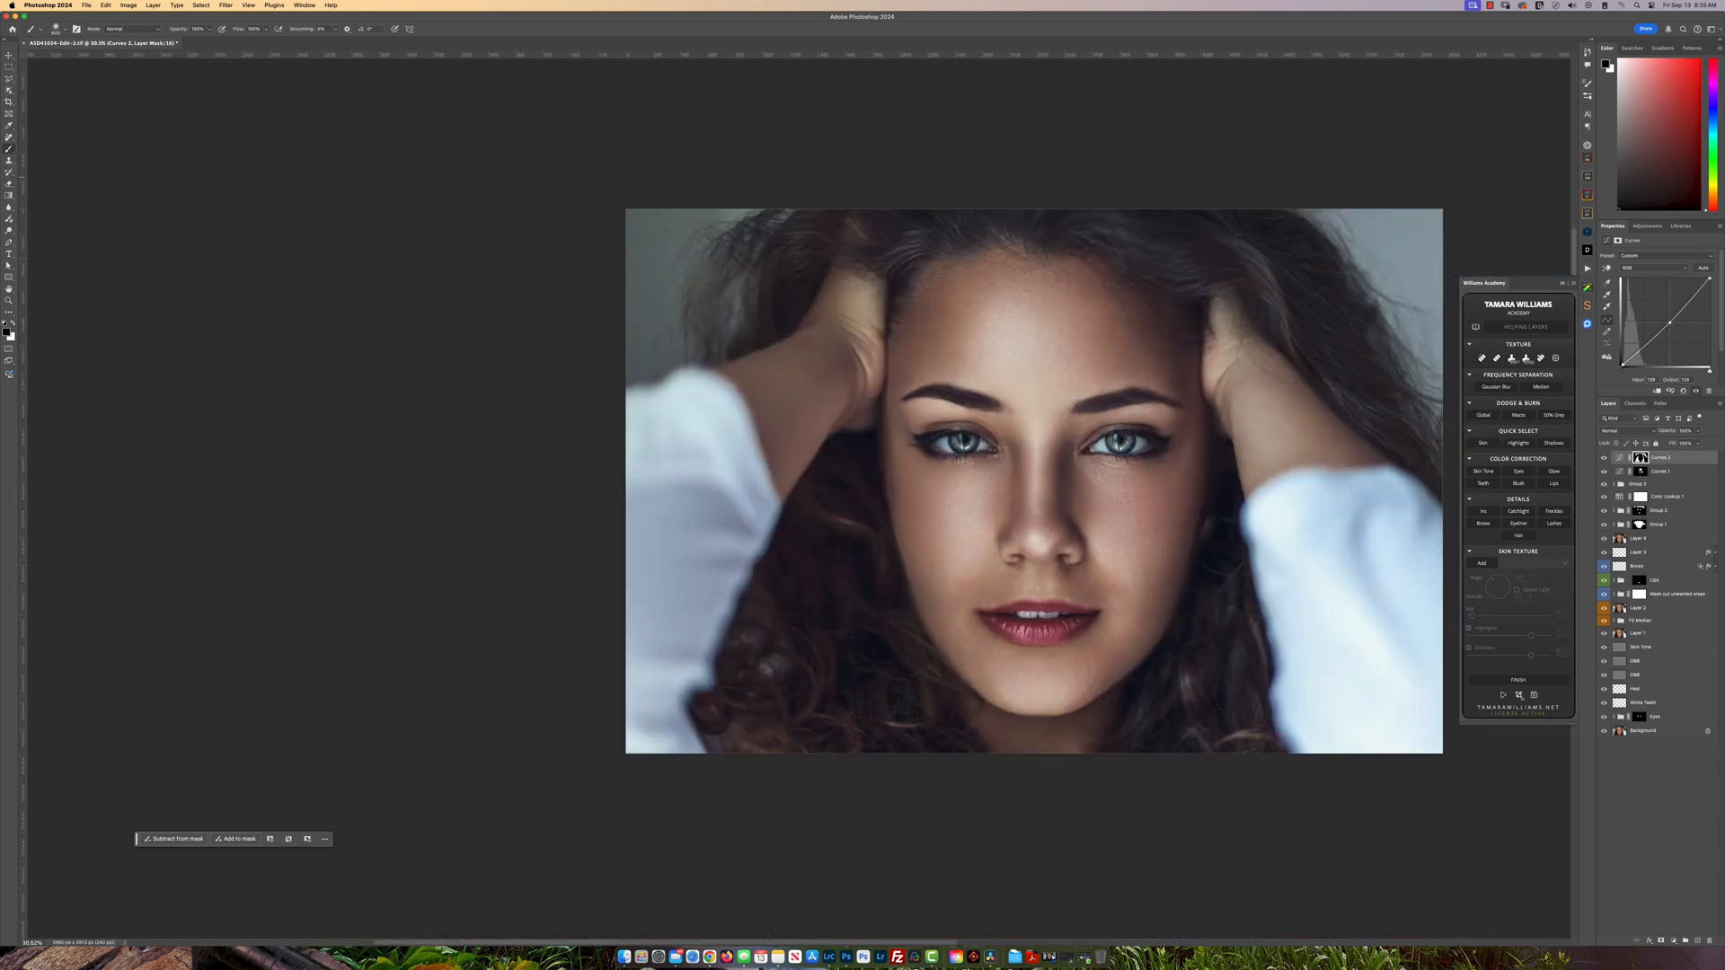
drag(1331, 361, 1339, 369)
drag(1273, 616, 1241, 620)
scroll(1258, 400, up, 2)
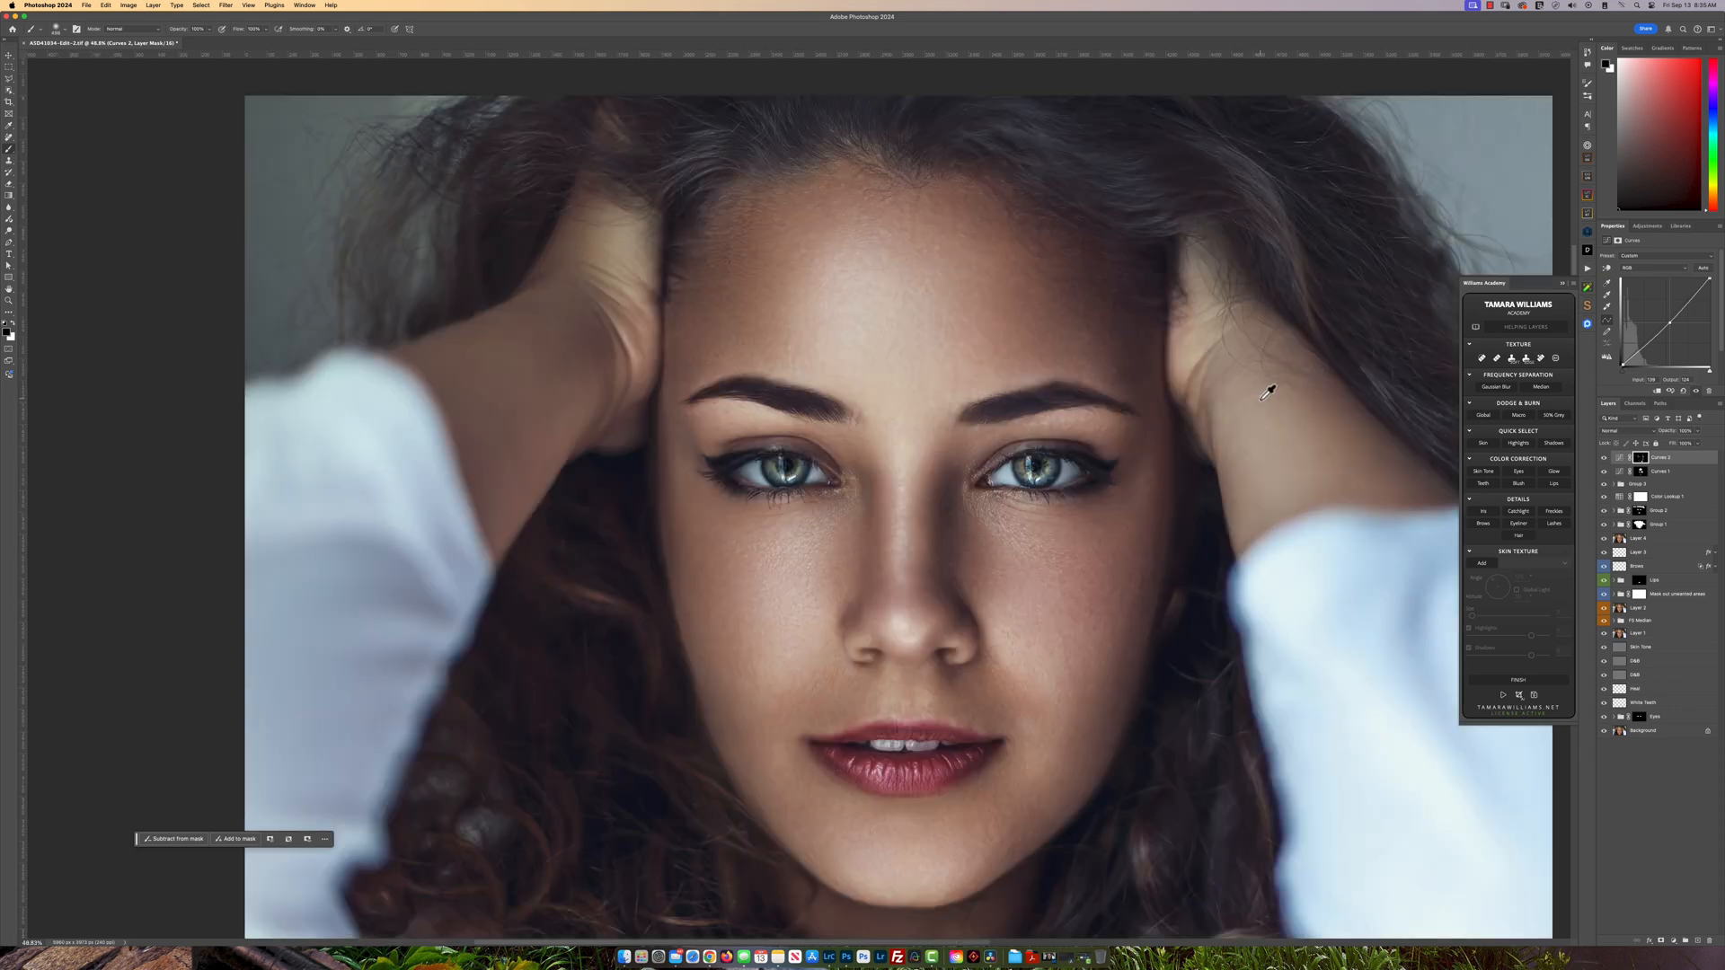
- Compare the finished retouch with the original by showing only the Background layer and then restoring all layers
scroll(1258, 400, down, 2)
scroll(1258, 400, up, 3)
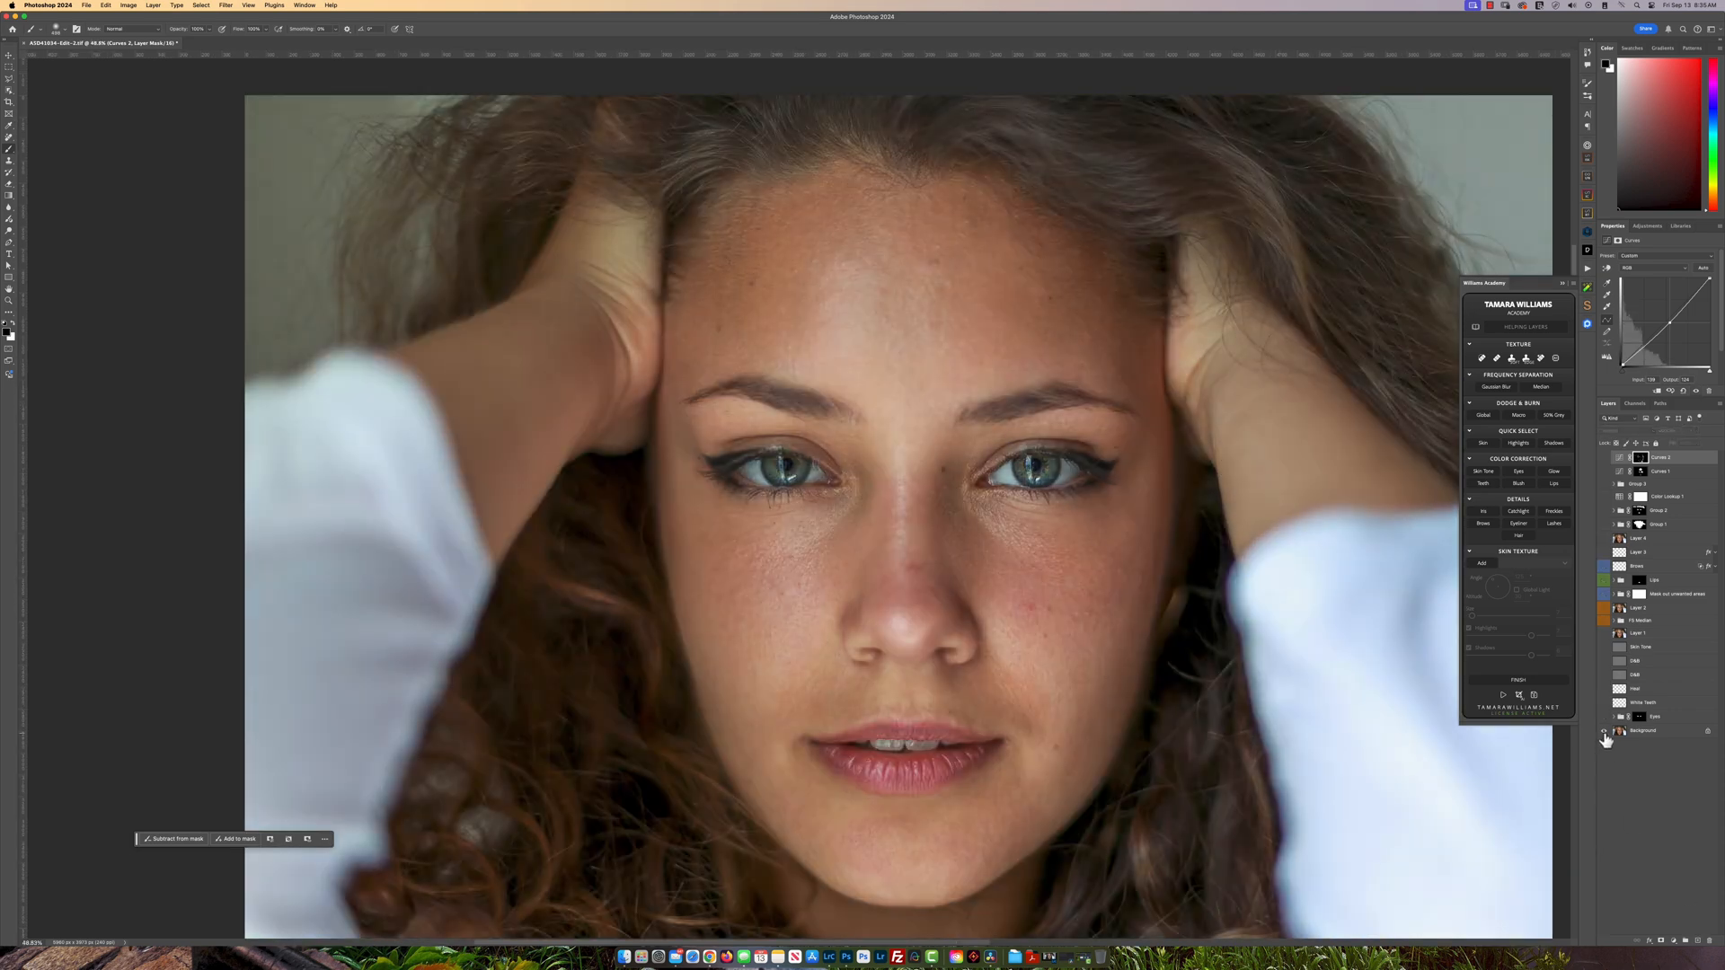
alt+click(1604, 732)
alt+click(1604, 733)
scroll(947, 710, down, 3)
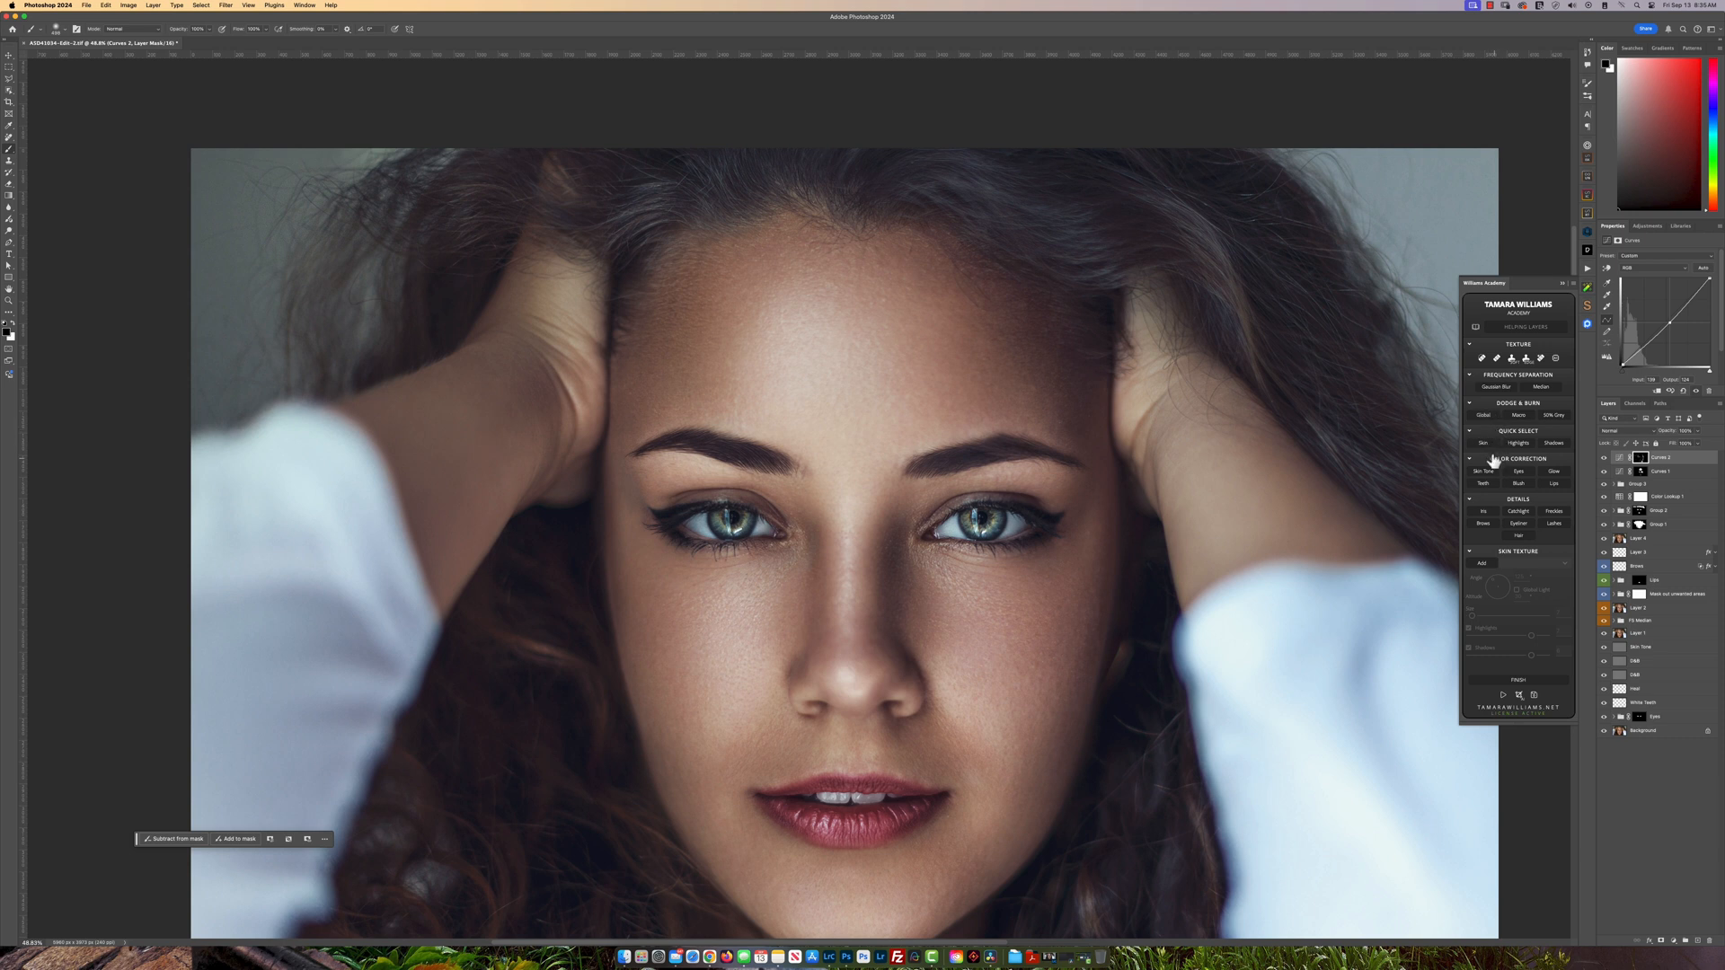
- Add a Global dodge and burn group and target the mild darkening layer's mask
click(1484, 420)
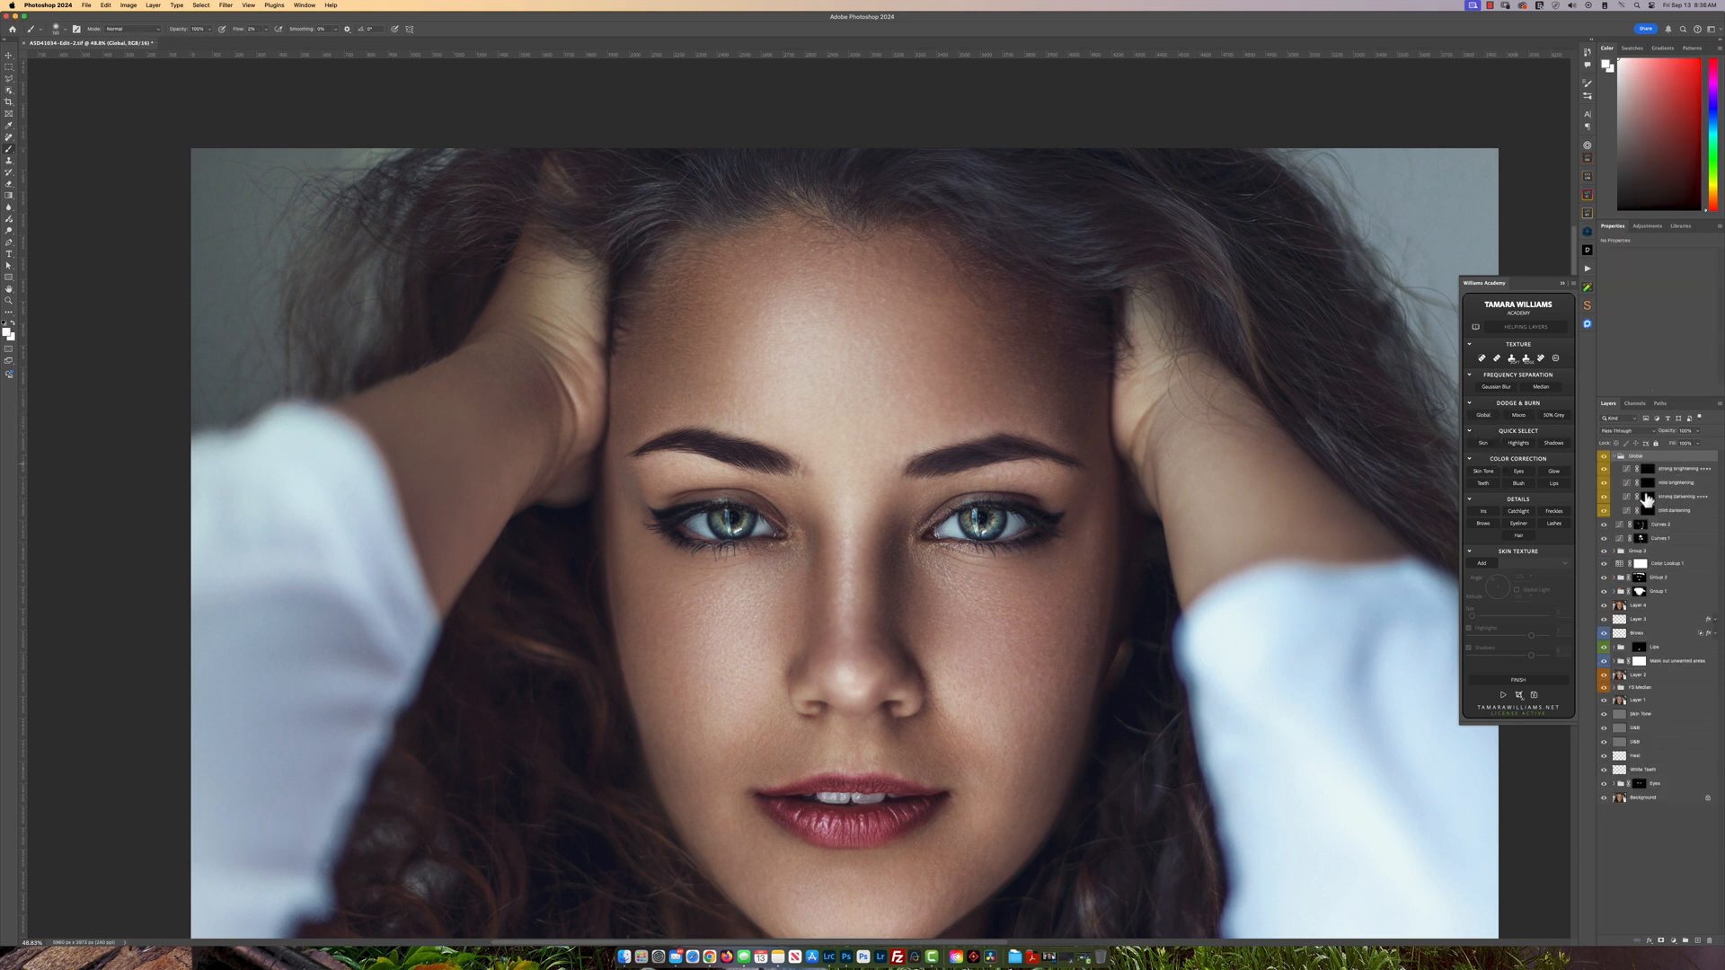
click(1649, 511)
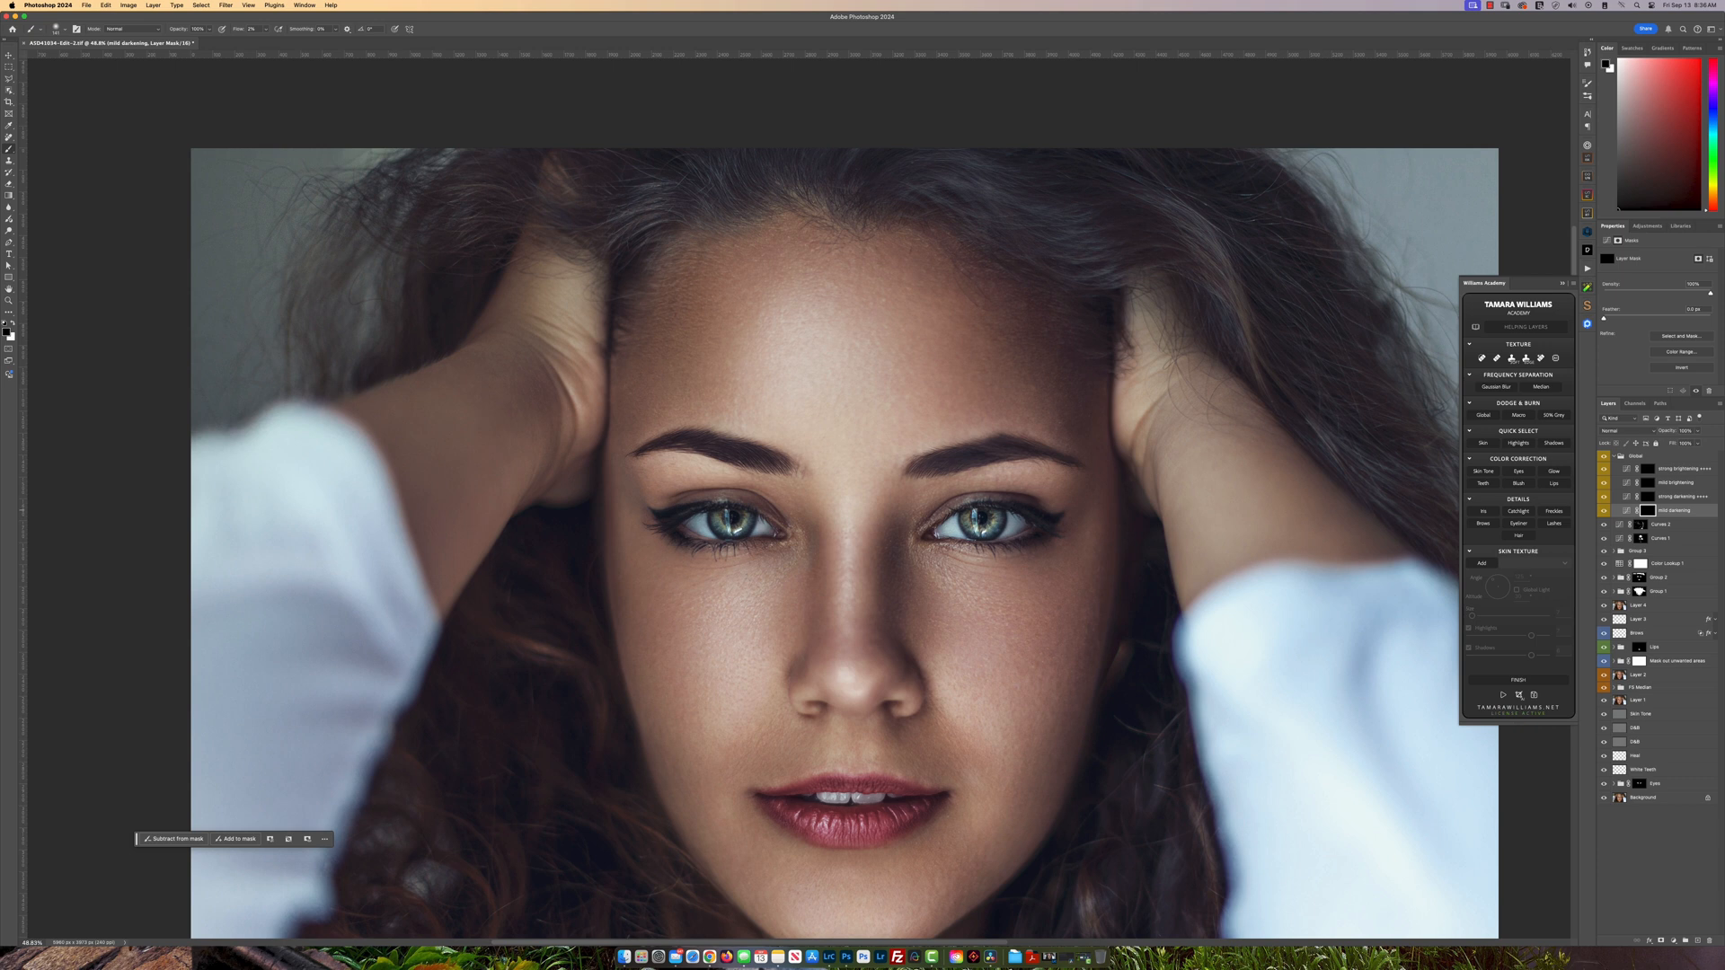
key(super+Tab)
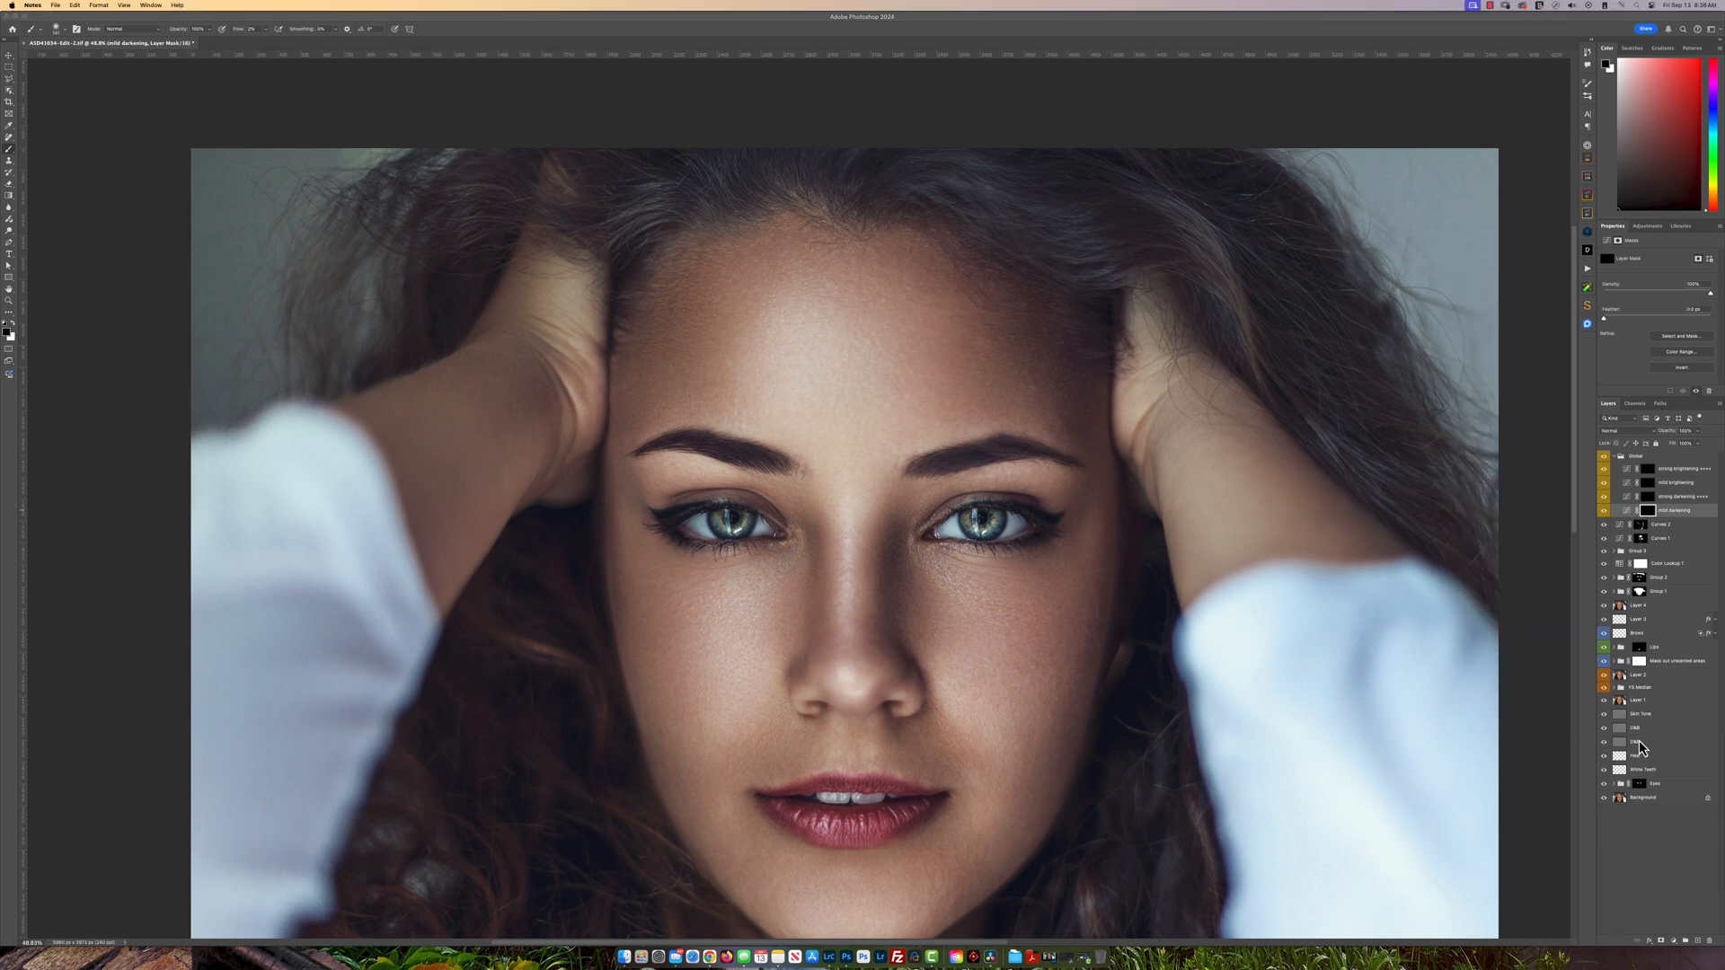
click(752, 748)
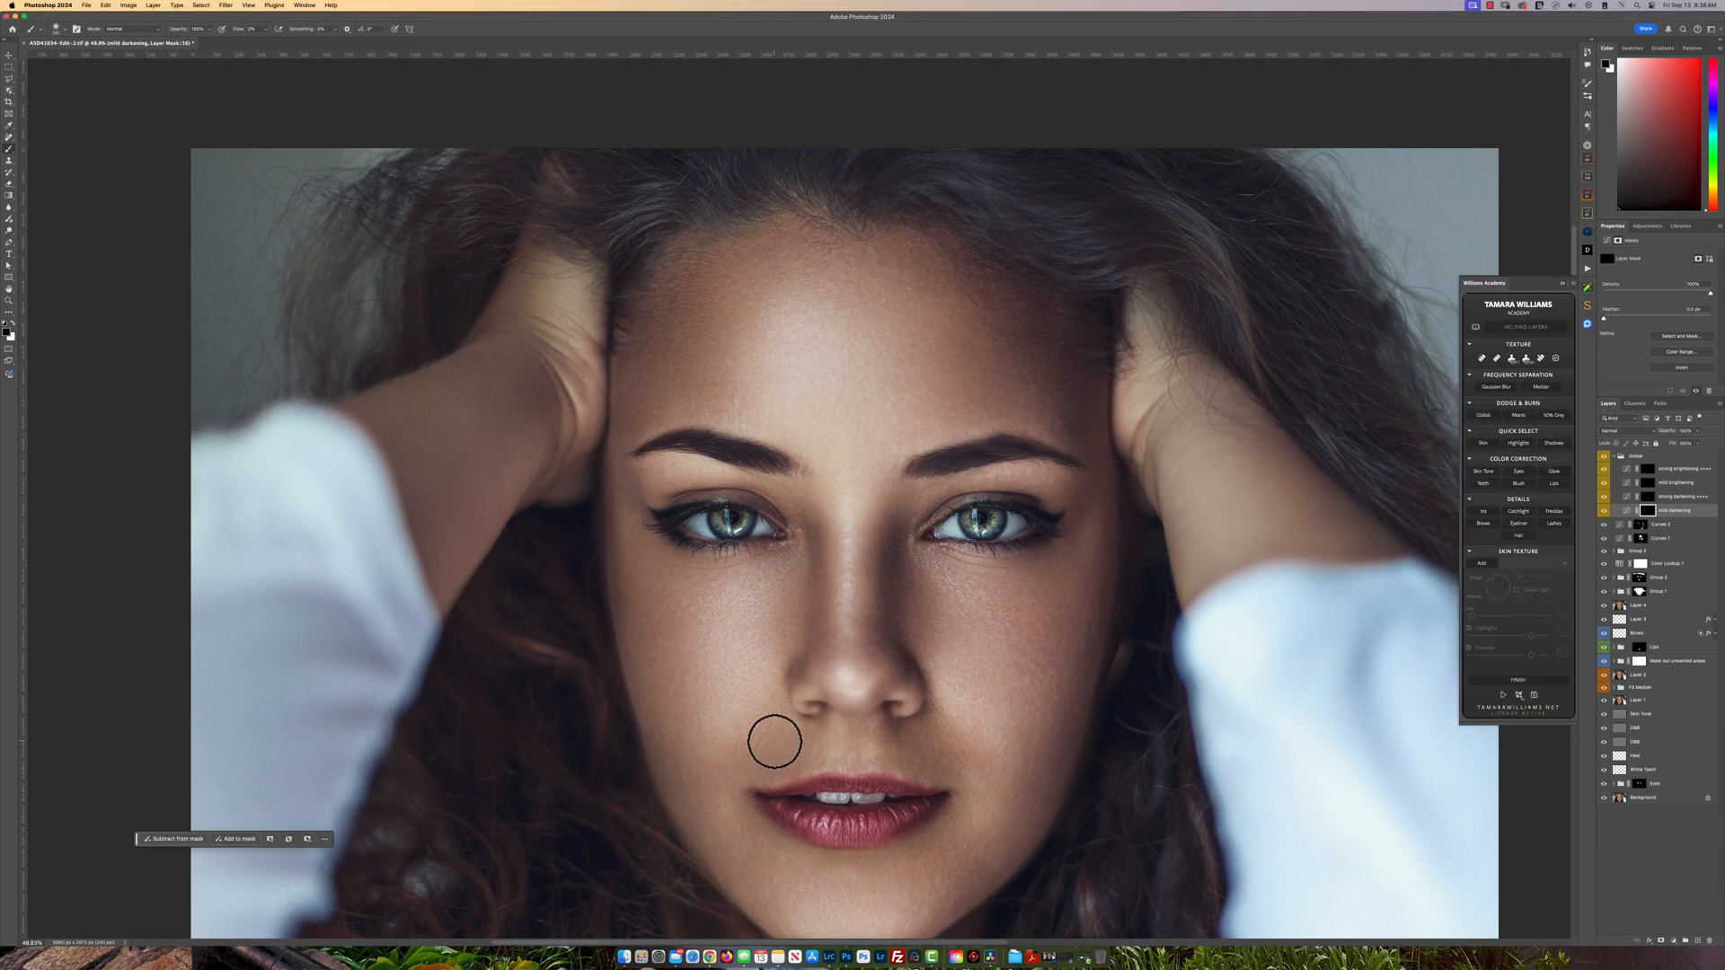
- Paint white on the mild brightening layer's mask to lift the skin beside the mouth corner and above the upper lip
ctrl+alt+drag(732, 804, 721, 812)
key(x)
click(1689, 485)
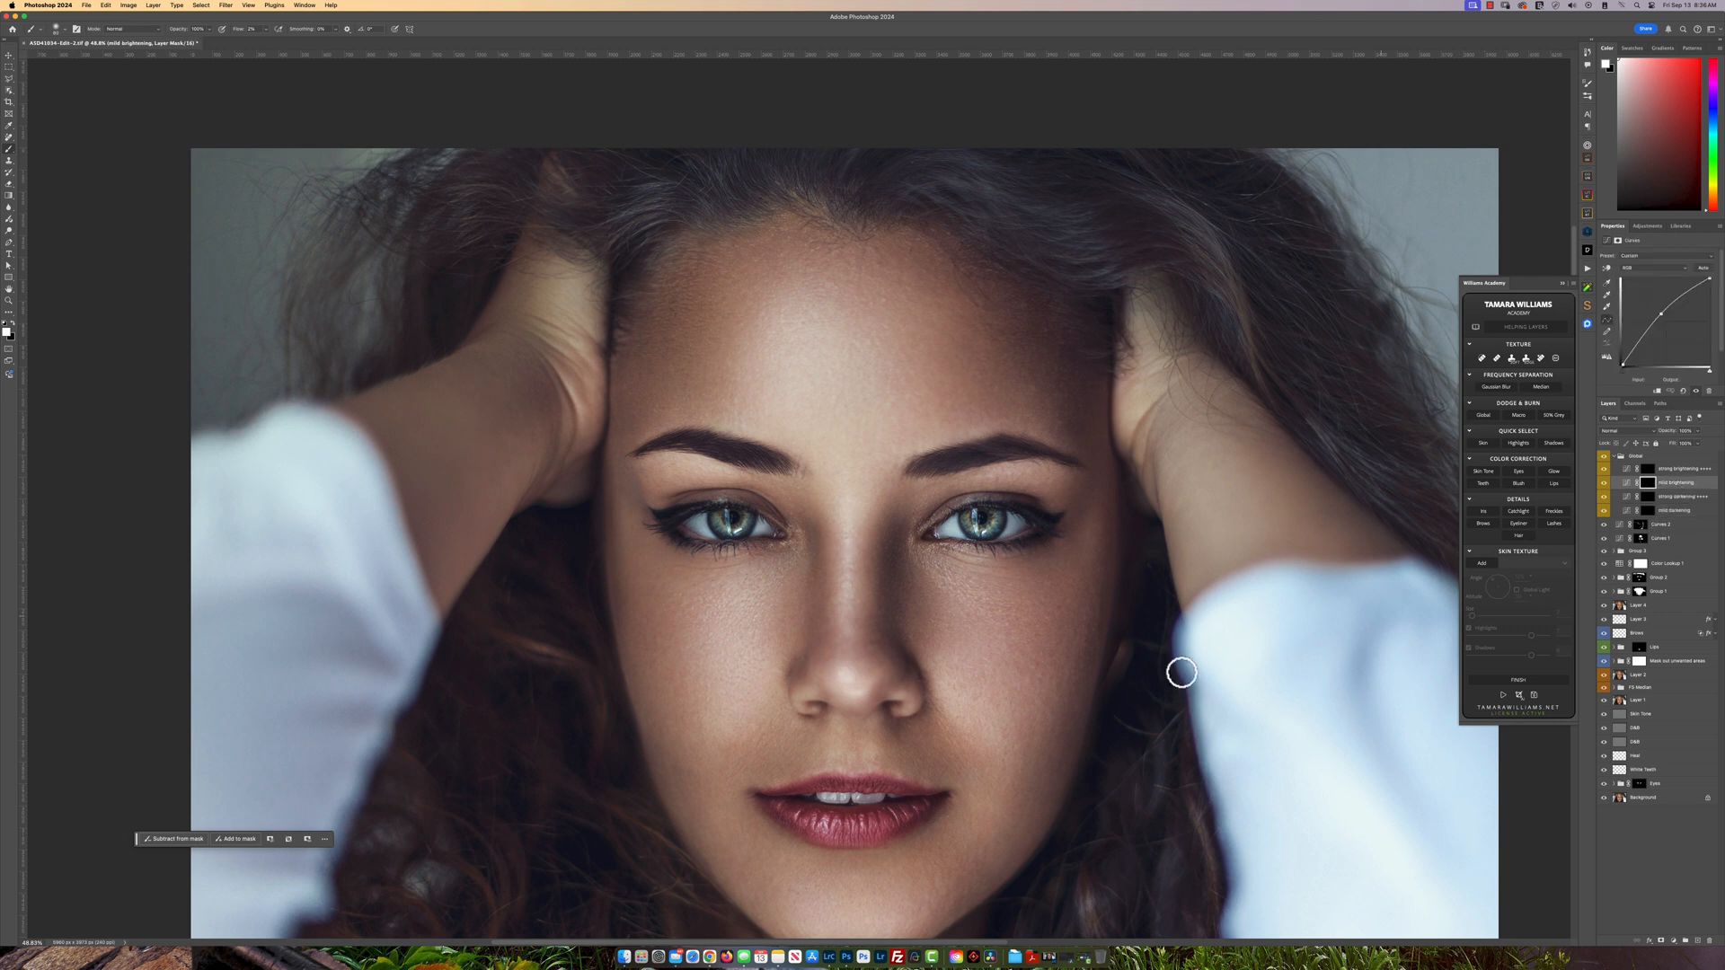
drag(770, 750, 793, 753)
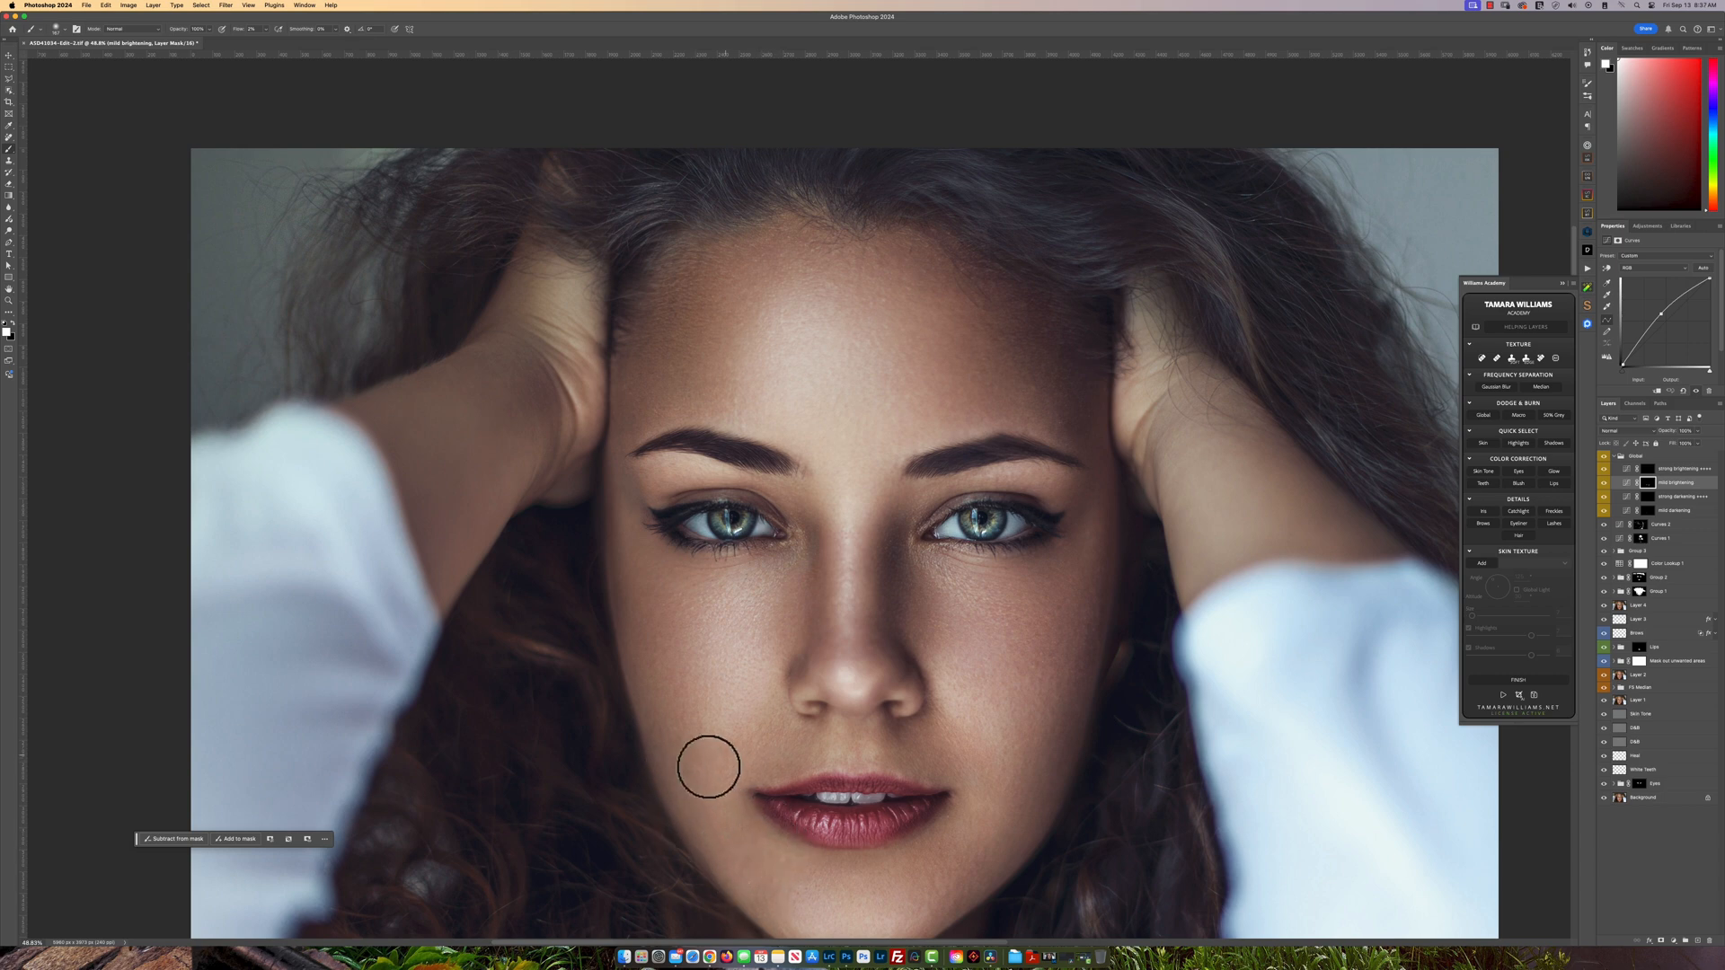
- Reduce the brush size and brighten the skin between the nose and cheek on the mild brightening layer's mask
scroll(1132, 751, down, 5)
click(1679, 510)
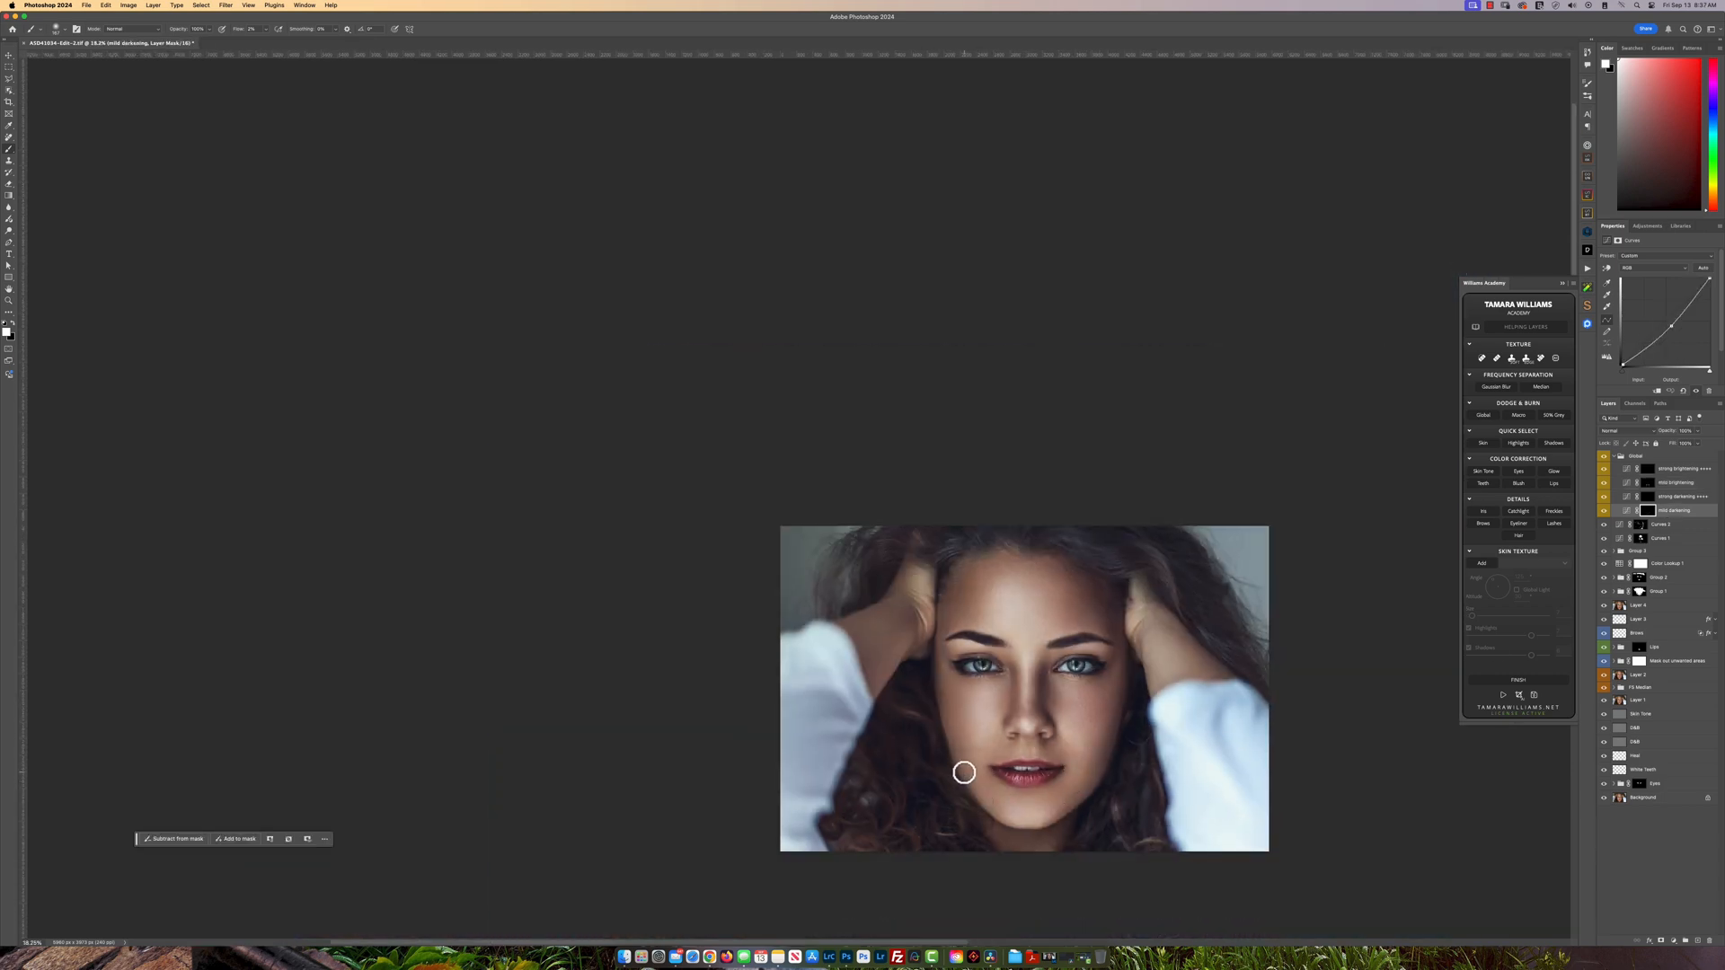
click(1677, 483)
key(bracketleft)
key(bracketleft)
key(bracketleft)
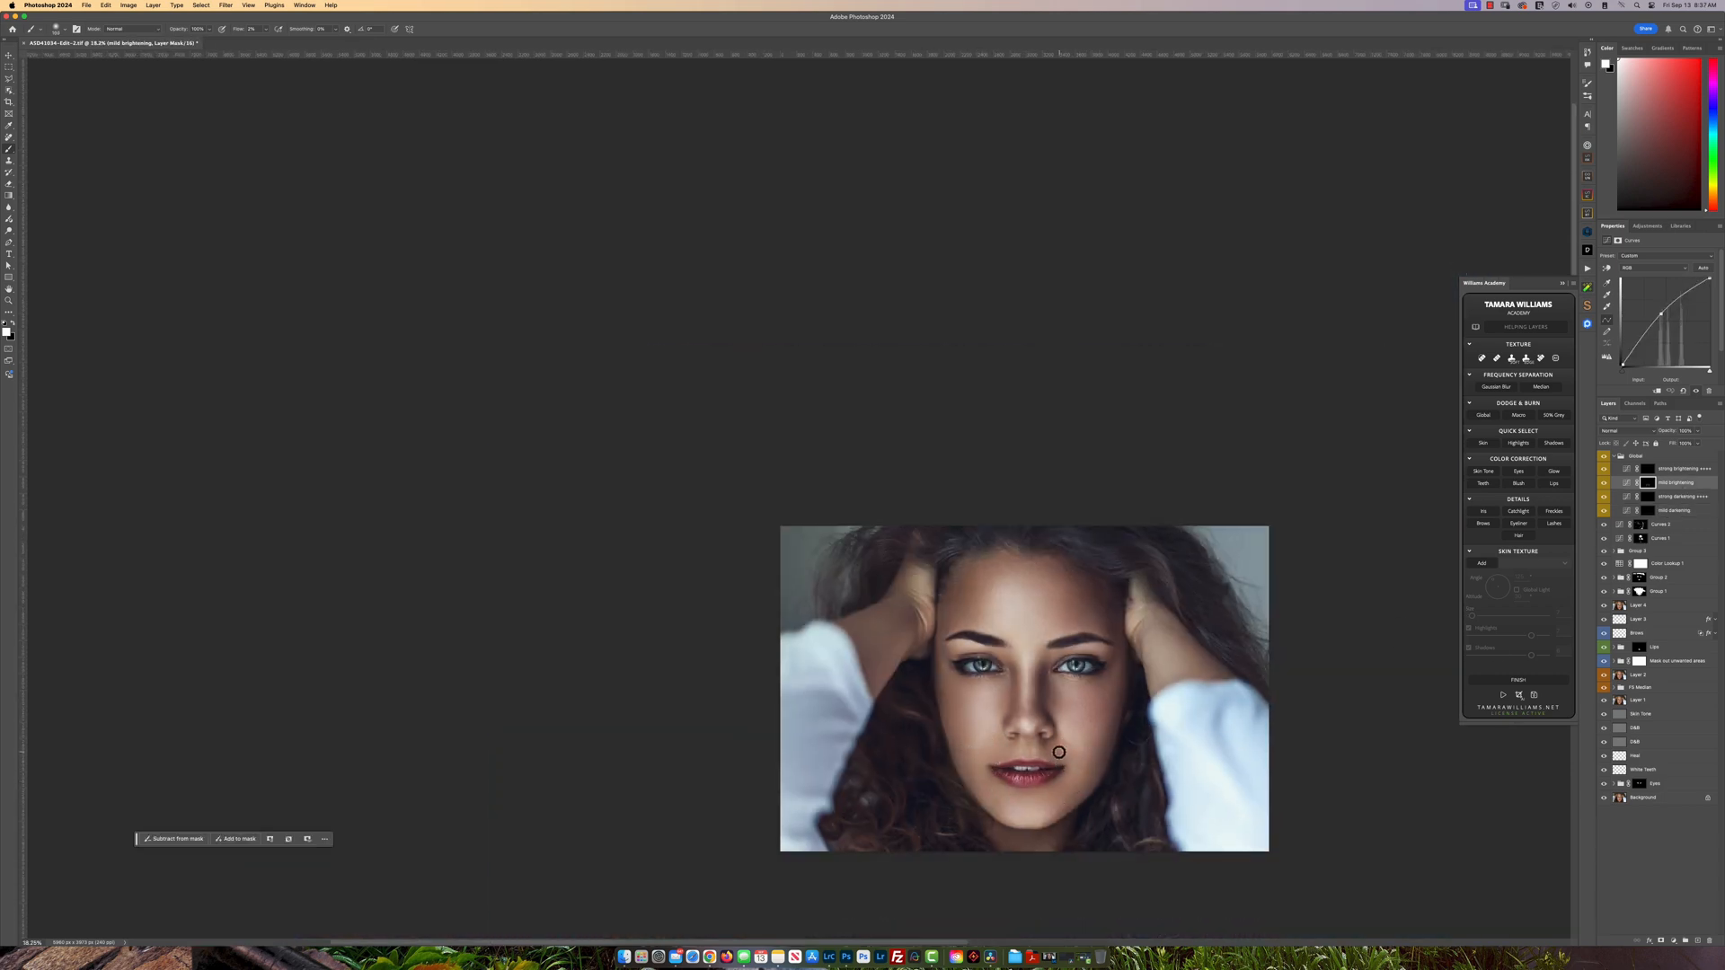
scroll(1050, 714, up, 2)
mouse_move(1046, 690)
mouse_down()
mouse_move(1086, 716)
mouse_move(1070, 682)
mouse_up()
- Darken the skin beside the nose on the mild darkening layer's mask, and switch back to the mild brightening layer
click(1675, 511)
scroll(1071, 700, up, 2)
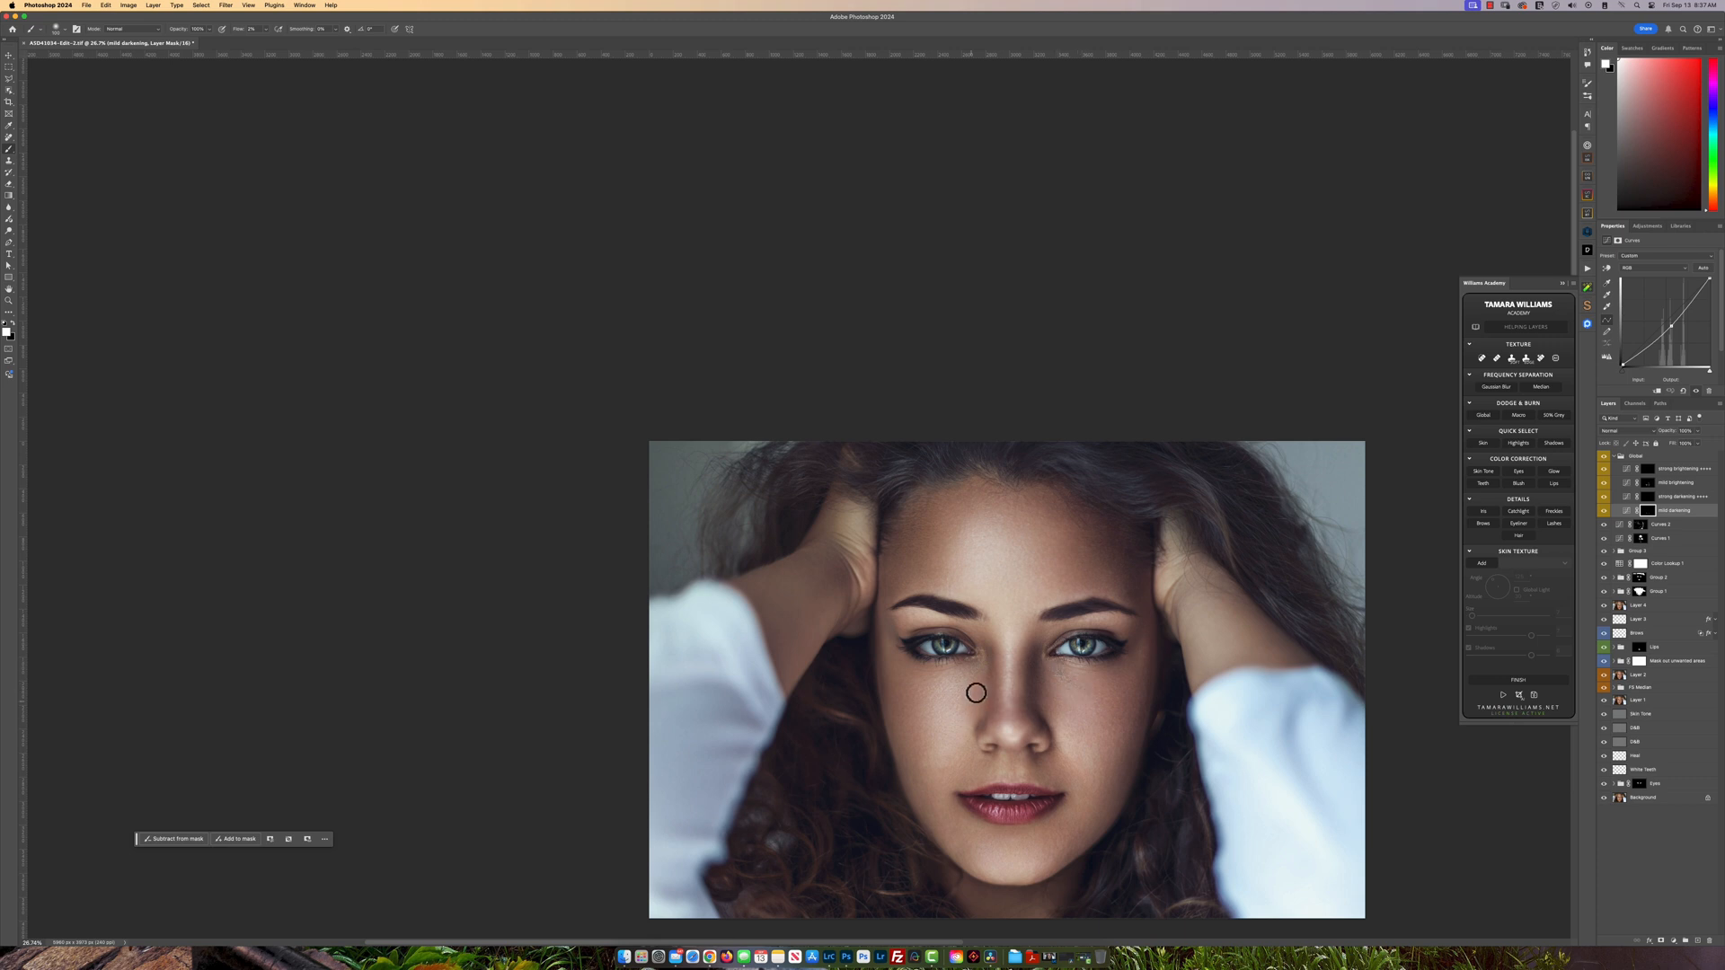
click(1677, 483)
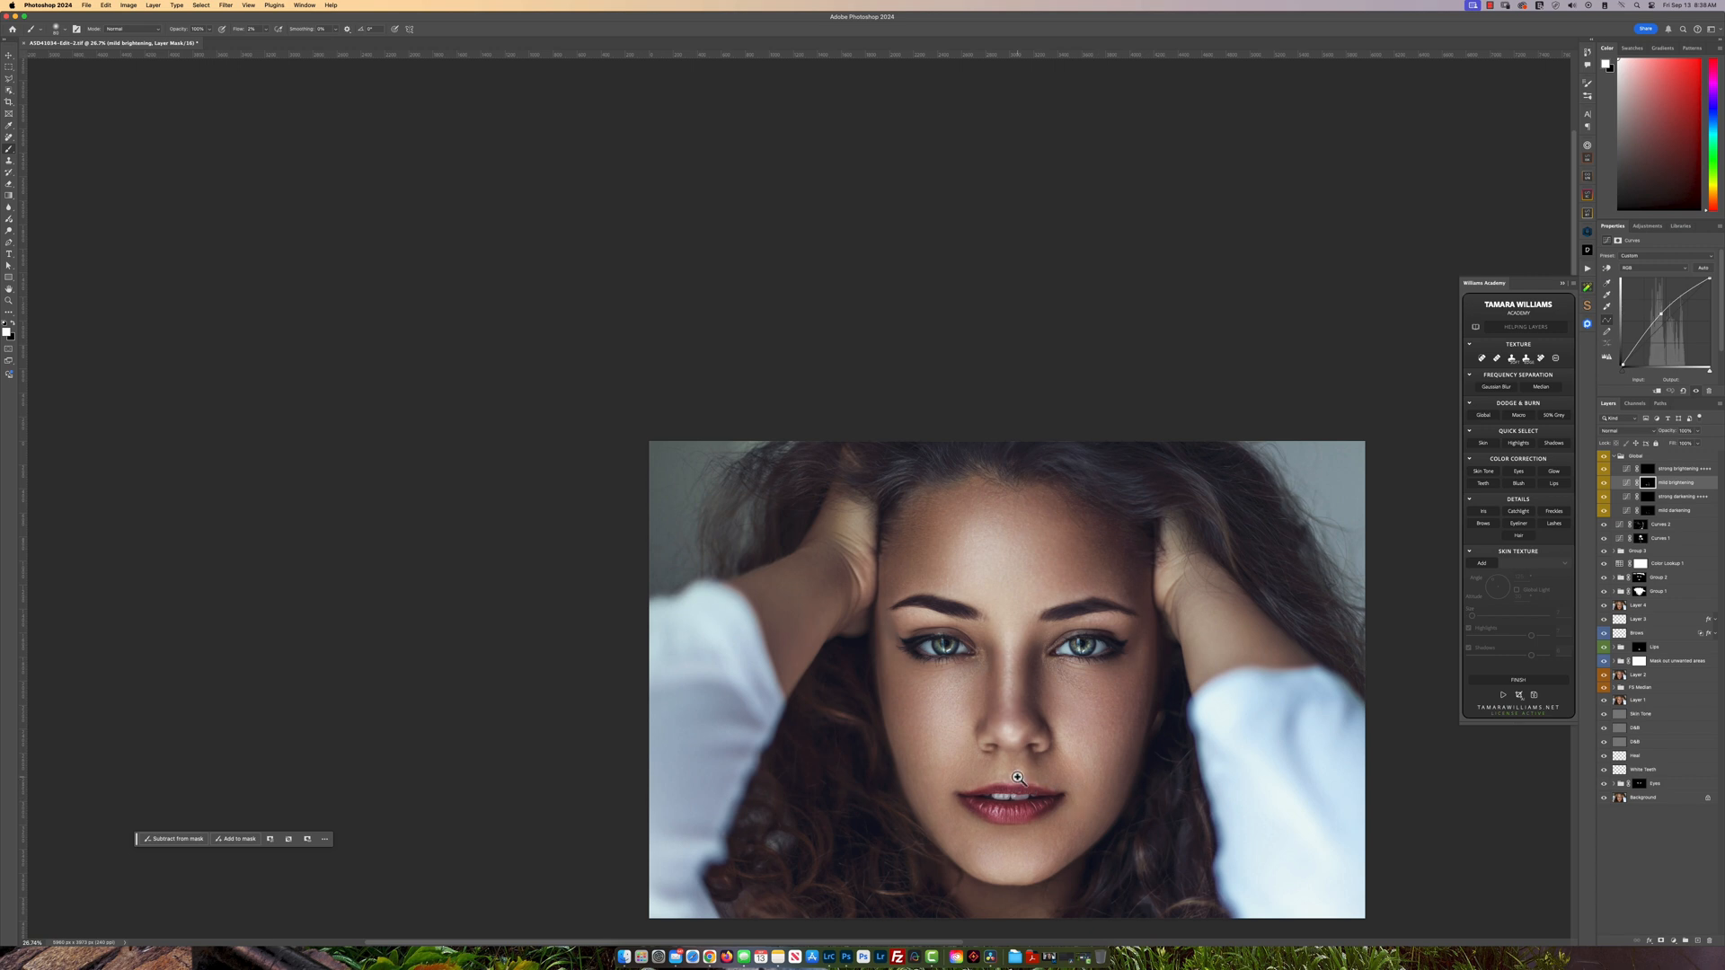
scroll(1020, 777, up, 5)
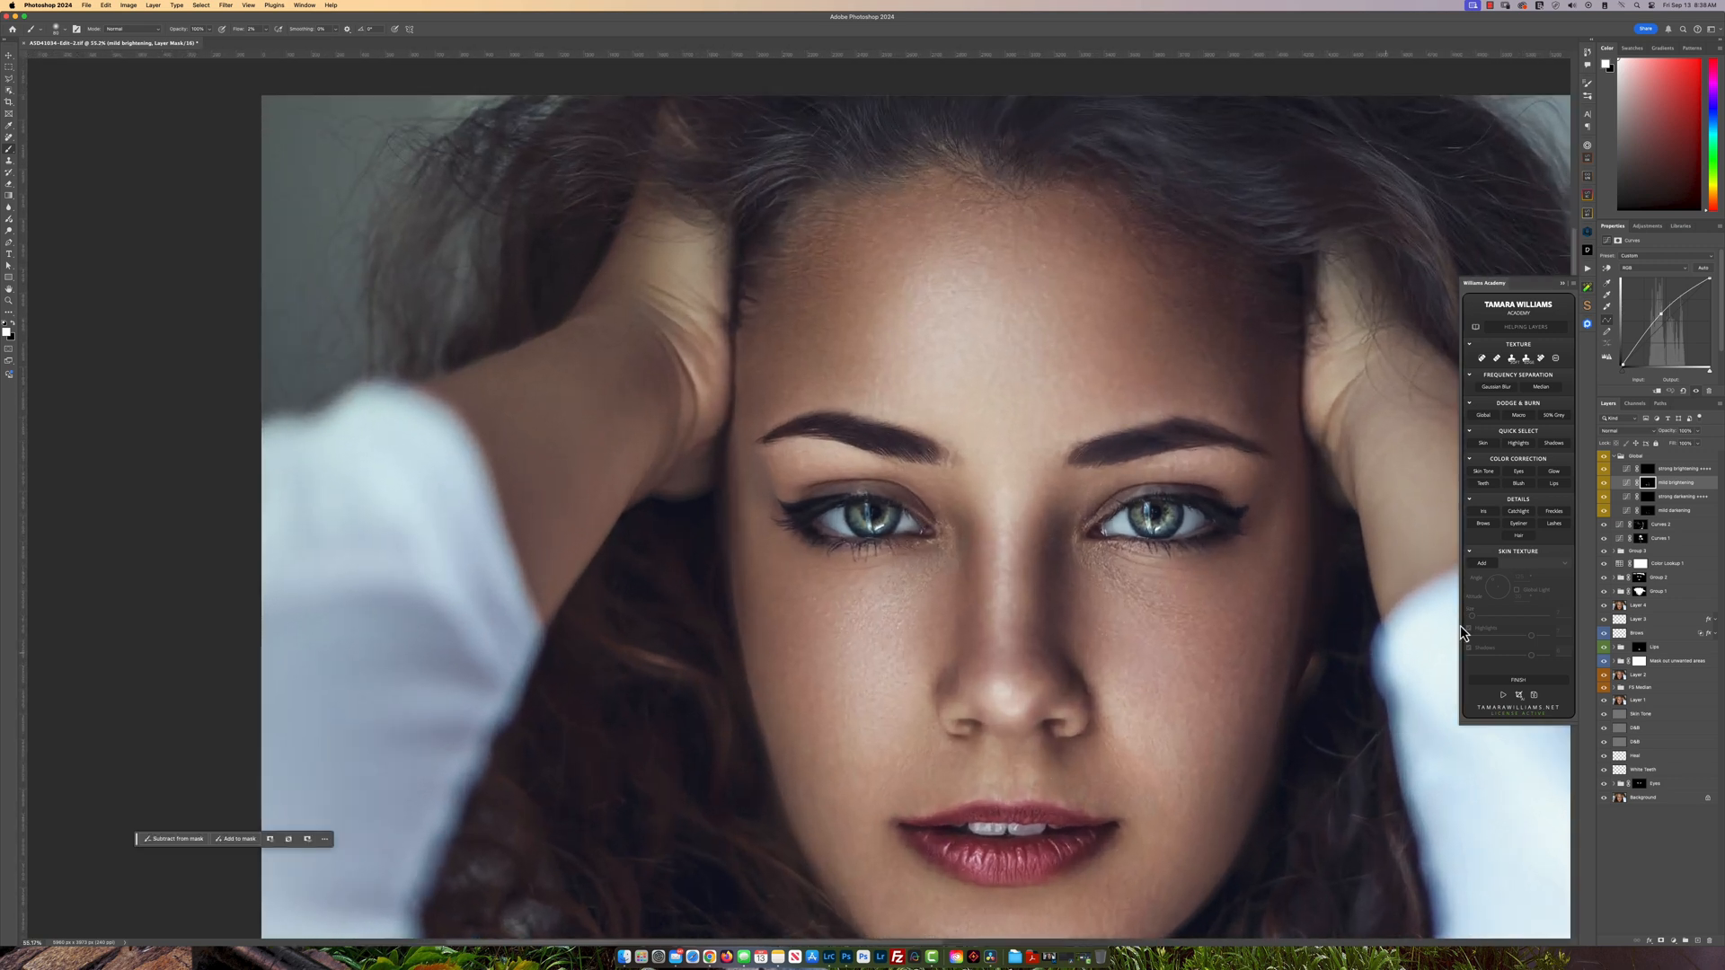
- Refine the shading around the upper lip on the mild darkening layer's mask with a much smaller brush
click(1668, 511)
key(bracketleft)
key(bracketleft)
key(bracketleft)
key(bracketleft)
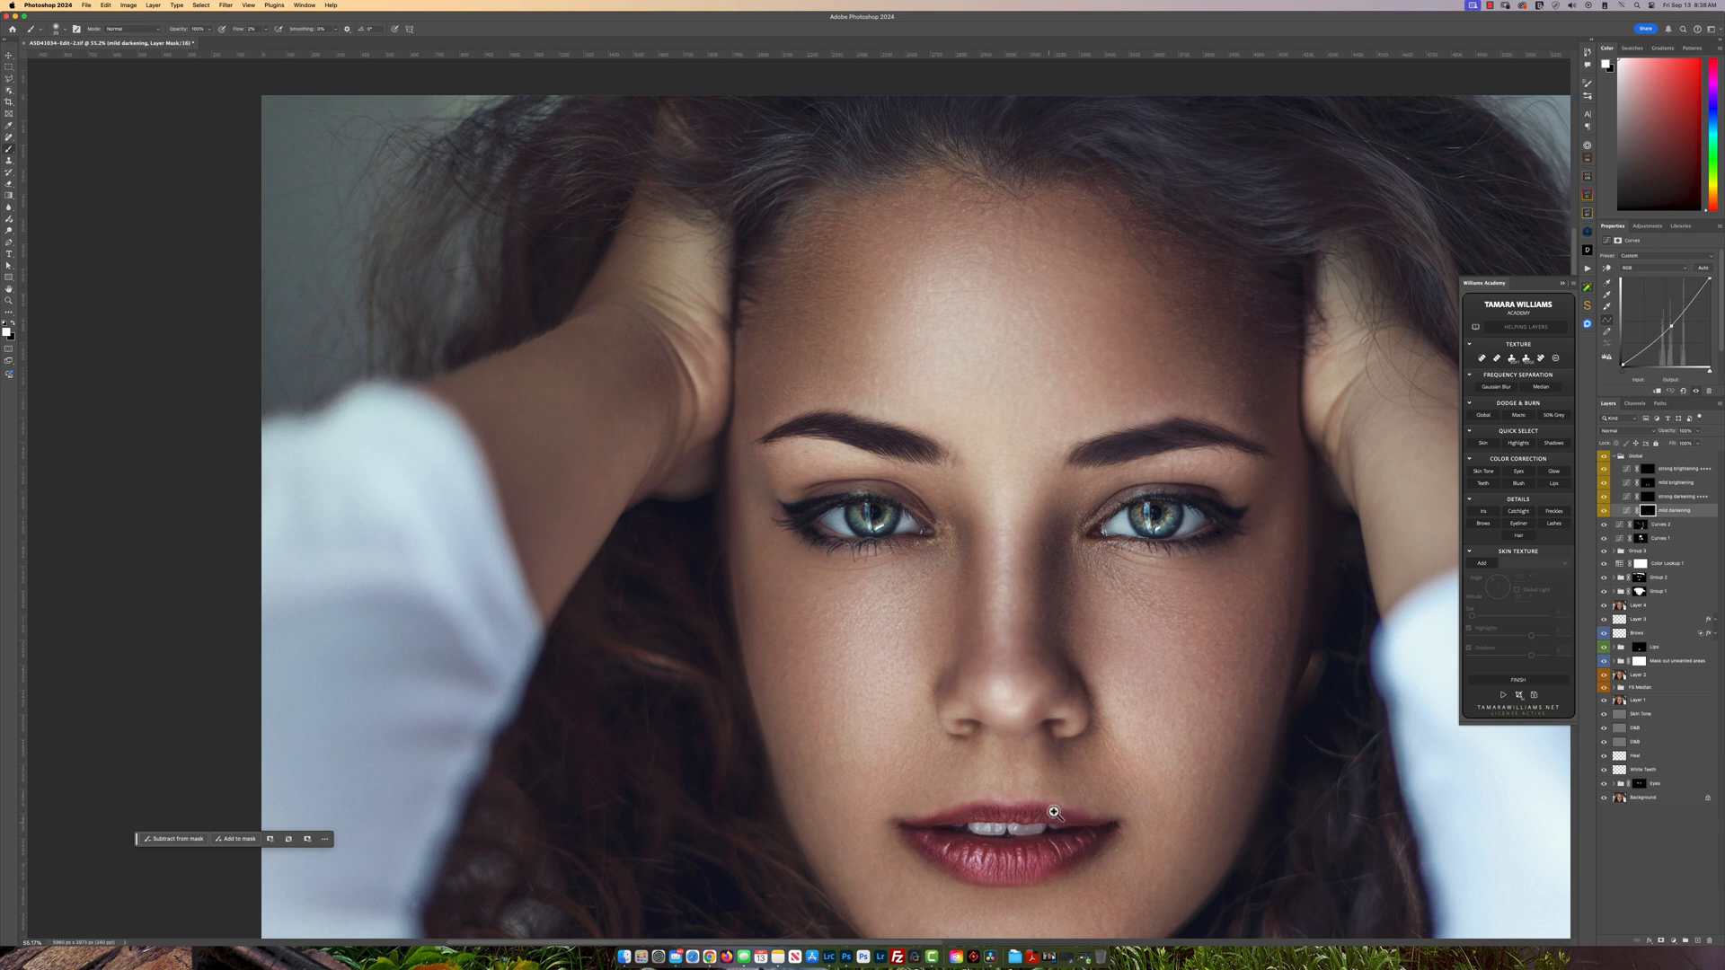
drag(1042, 806, 999, 784)
drag(1026, 771, 1006, 677)
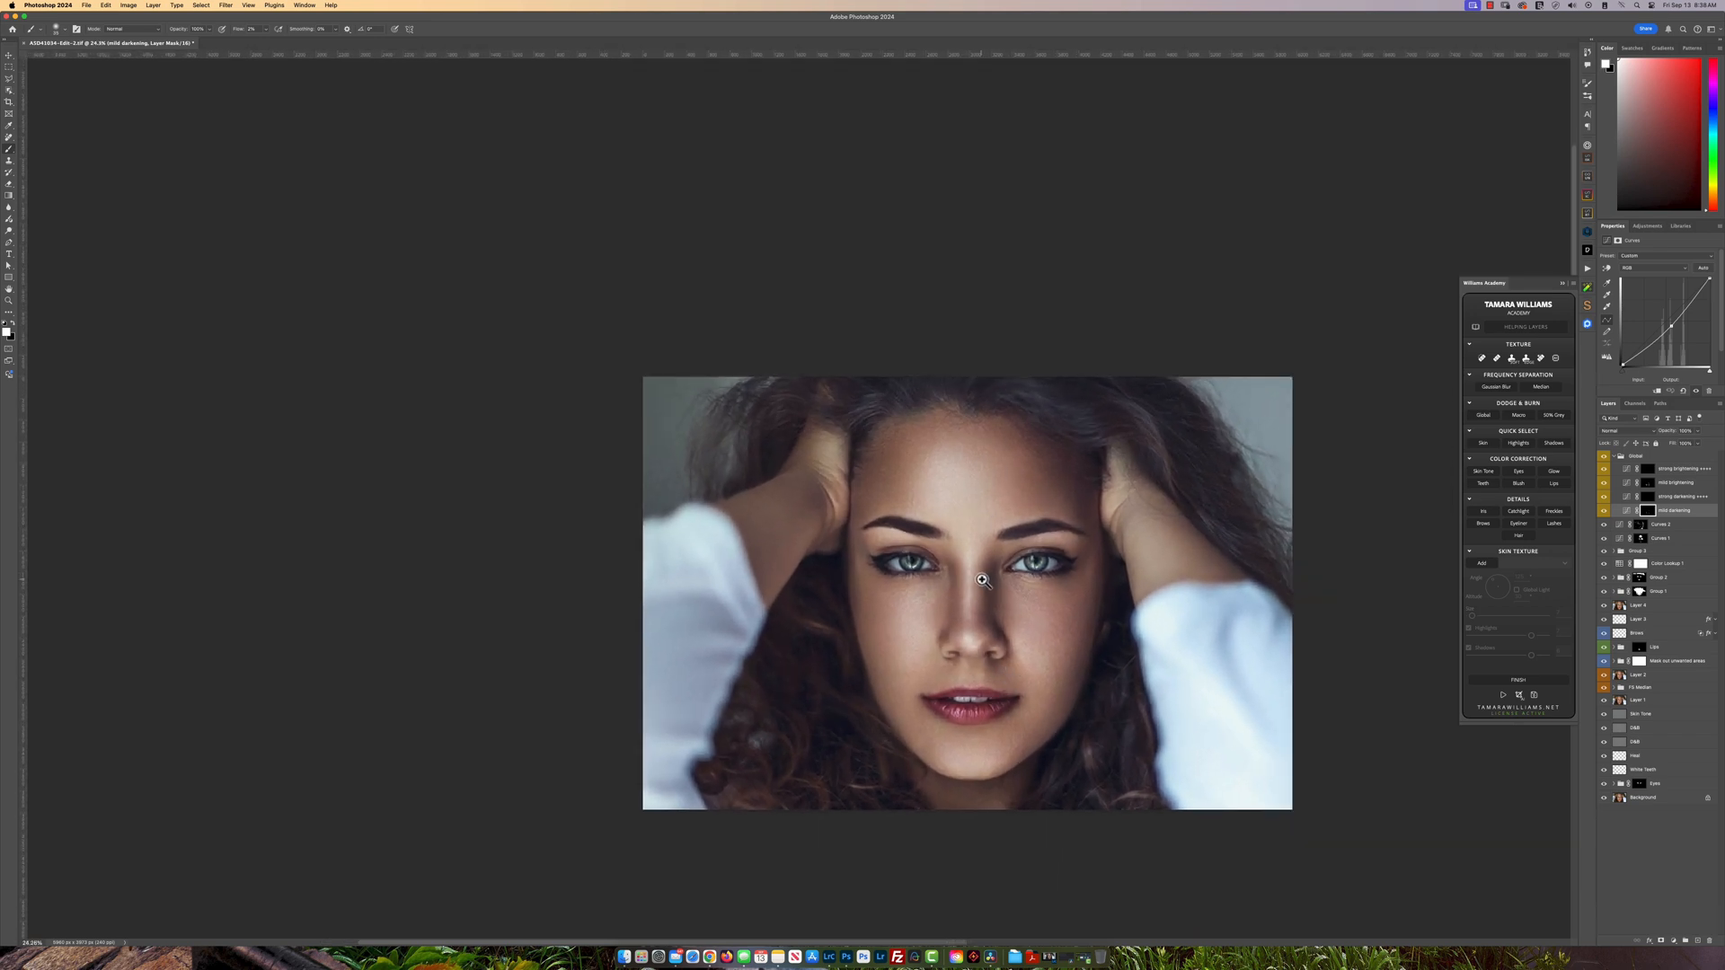
- Deepen the facial contours along the nose, temples, cheeks and chin with white on the mild darkening layer's mask
drag(985, 581, 996, 581)
drag(1062, 499, 1069, 499)
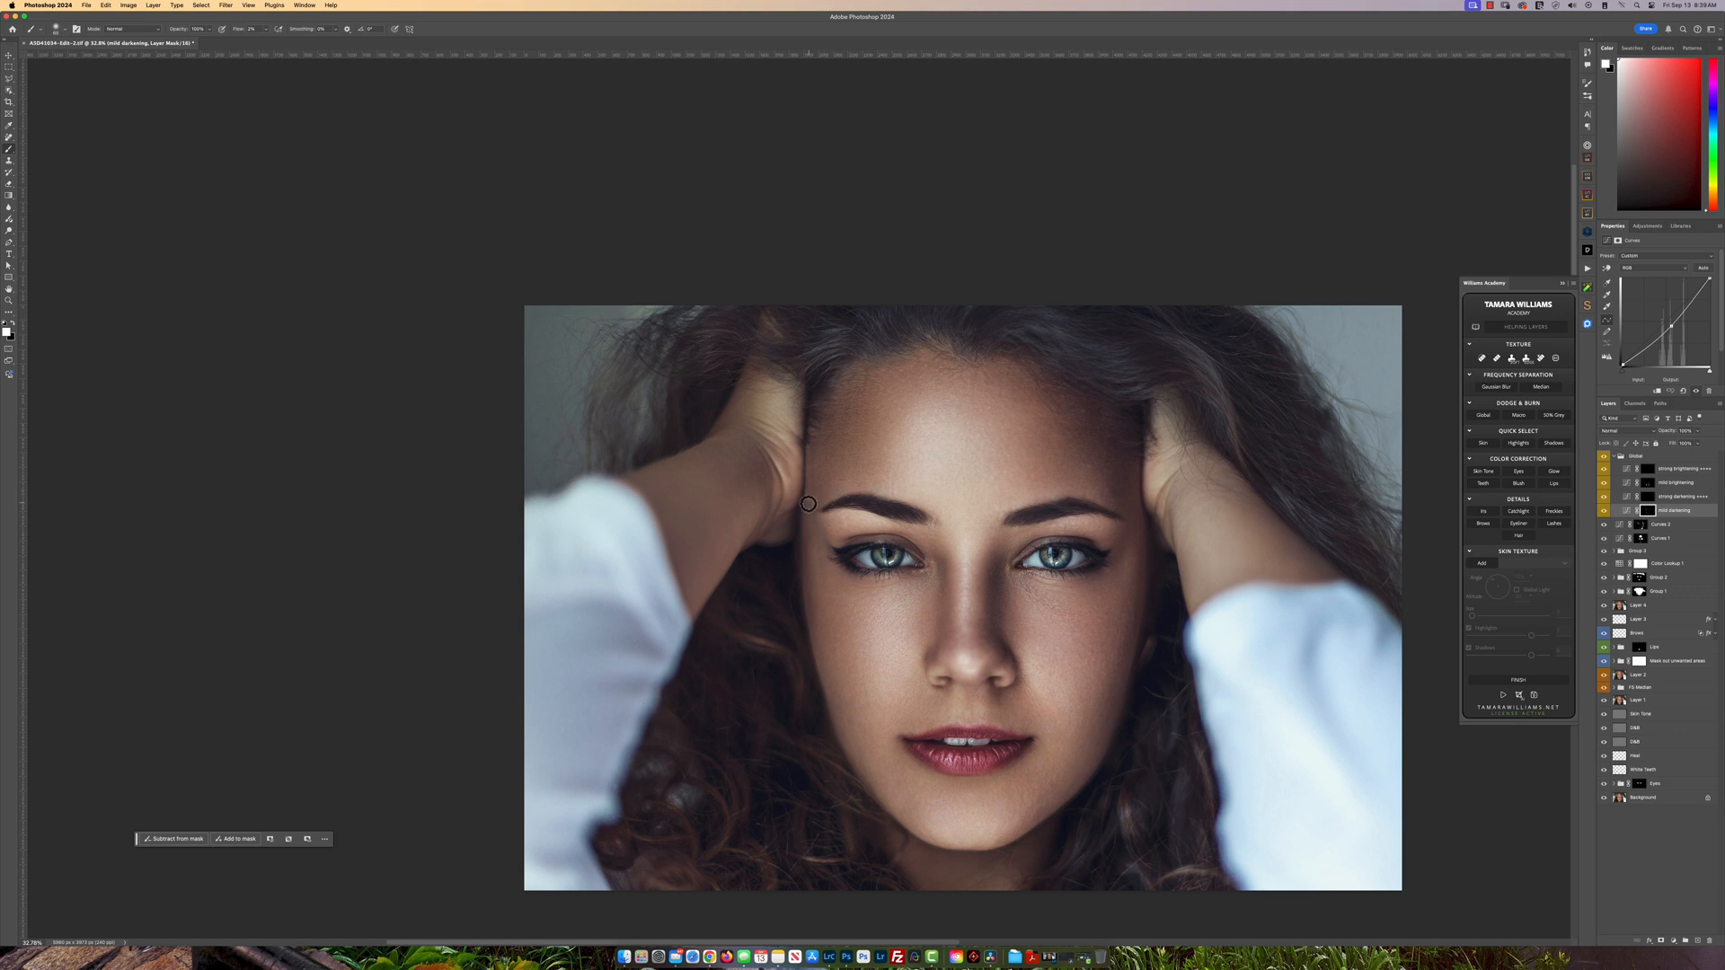
mouse_move(1049, 570)
mouse_down()
mouse_move(989, 577)
mouse_move(1036, 590)
mouse_up()
drag(1045, 672, 1058, 674)
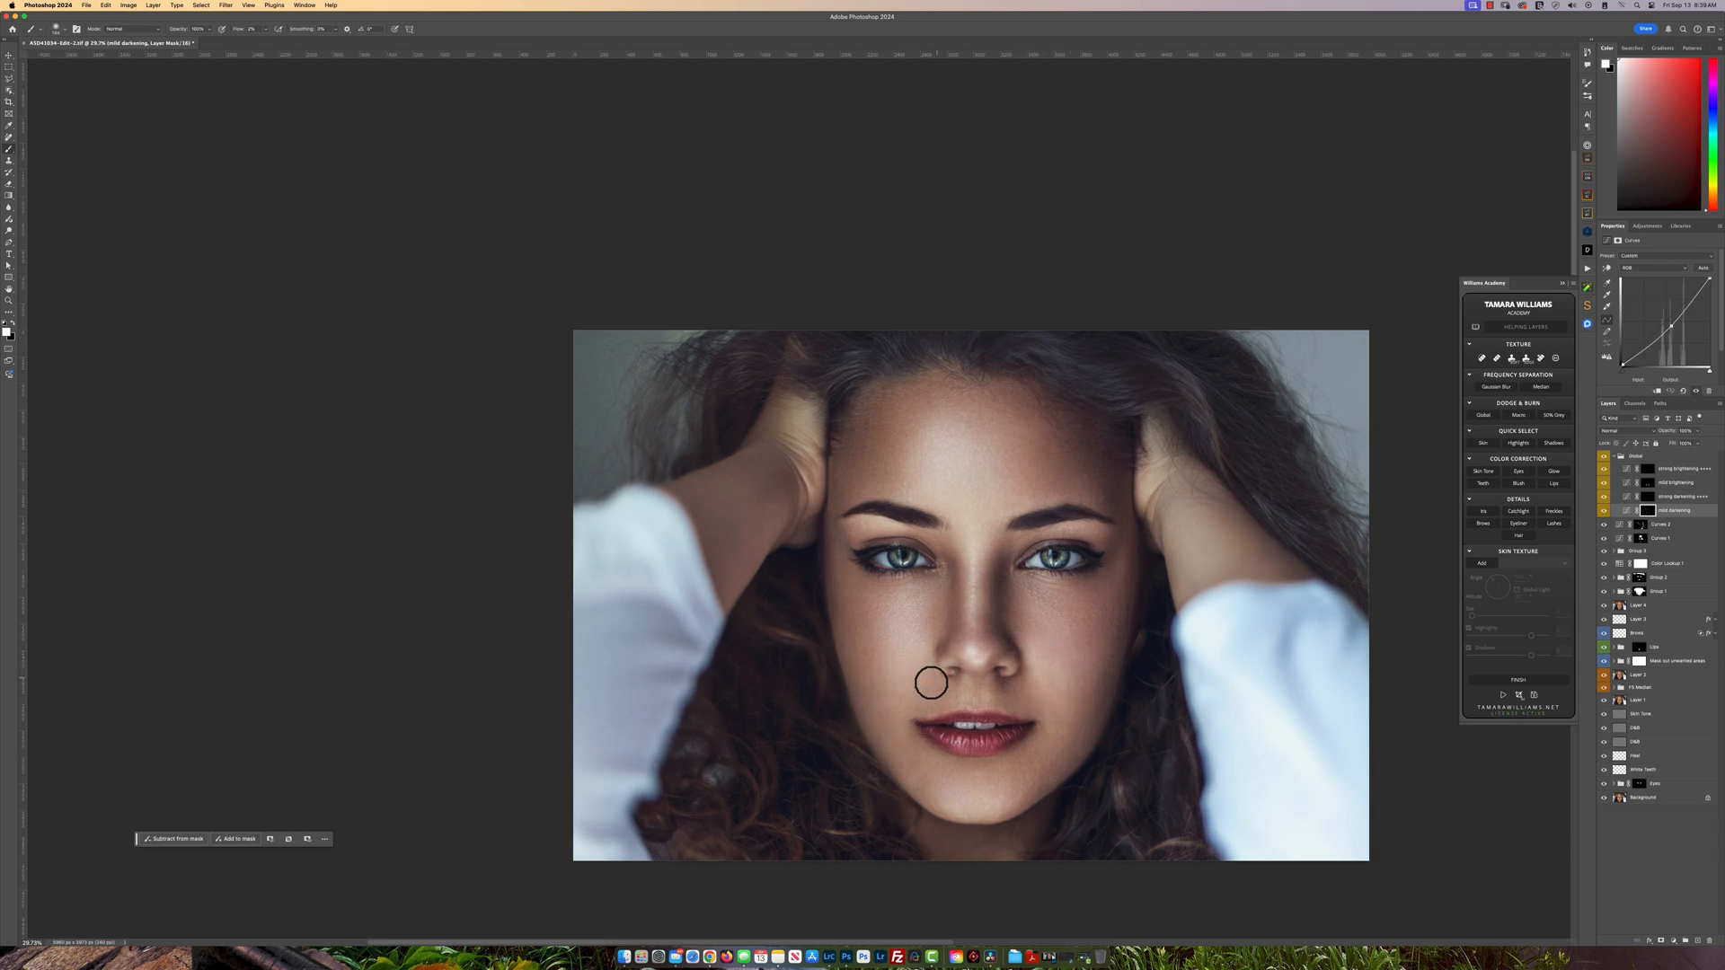
mouse_move(1045, 702)
mouse_down()
mouse_move(1012, 705)
mouse_move(1027, 706)
mouse_up()
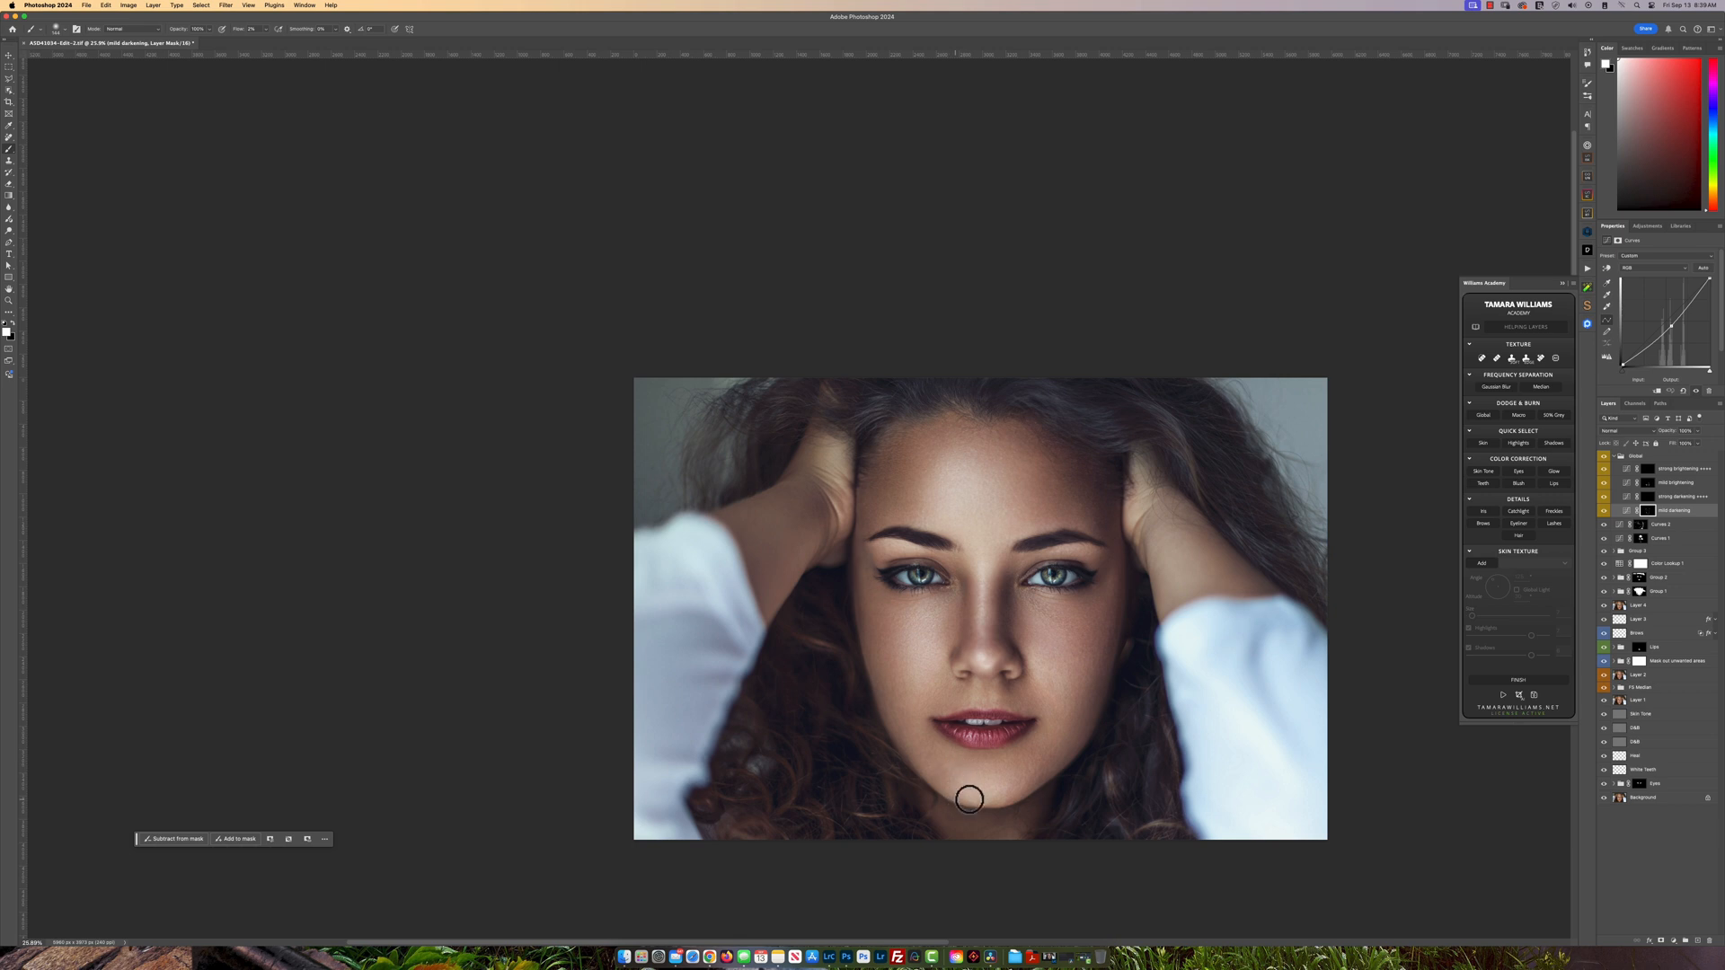
drag(1049, 718, 1068, 708)
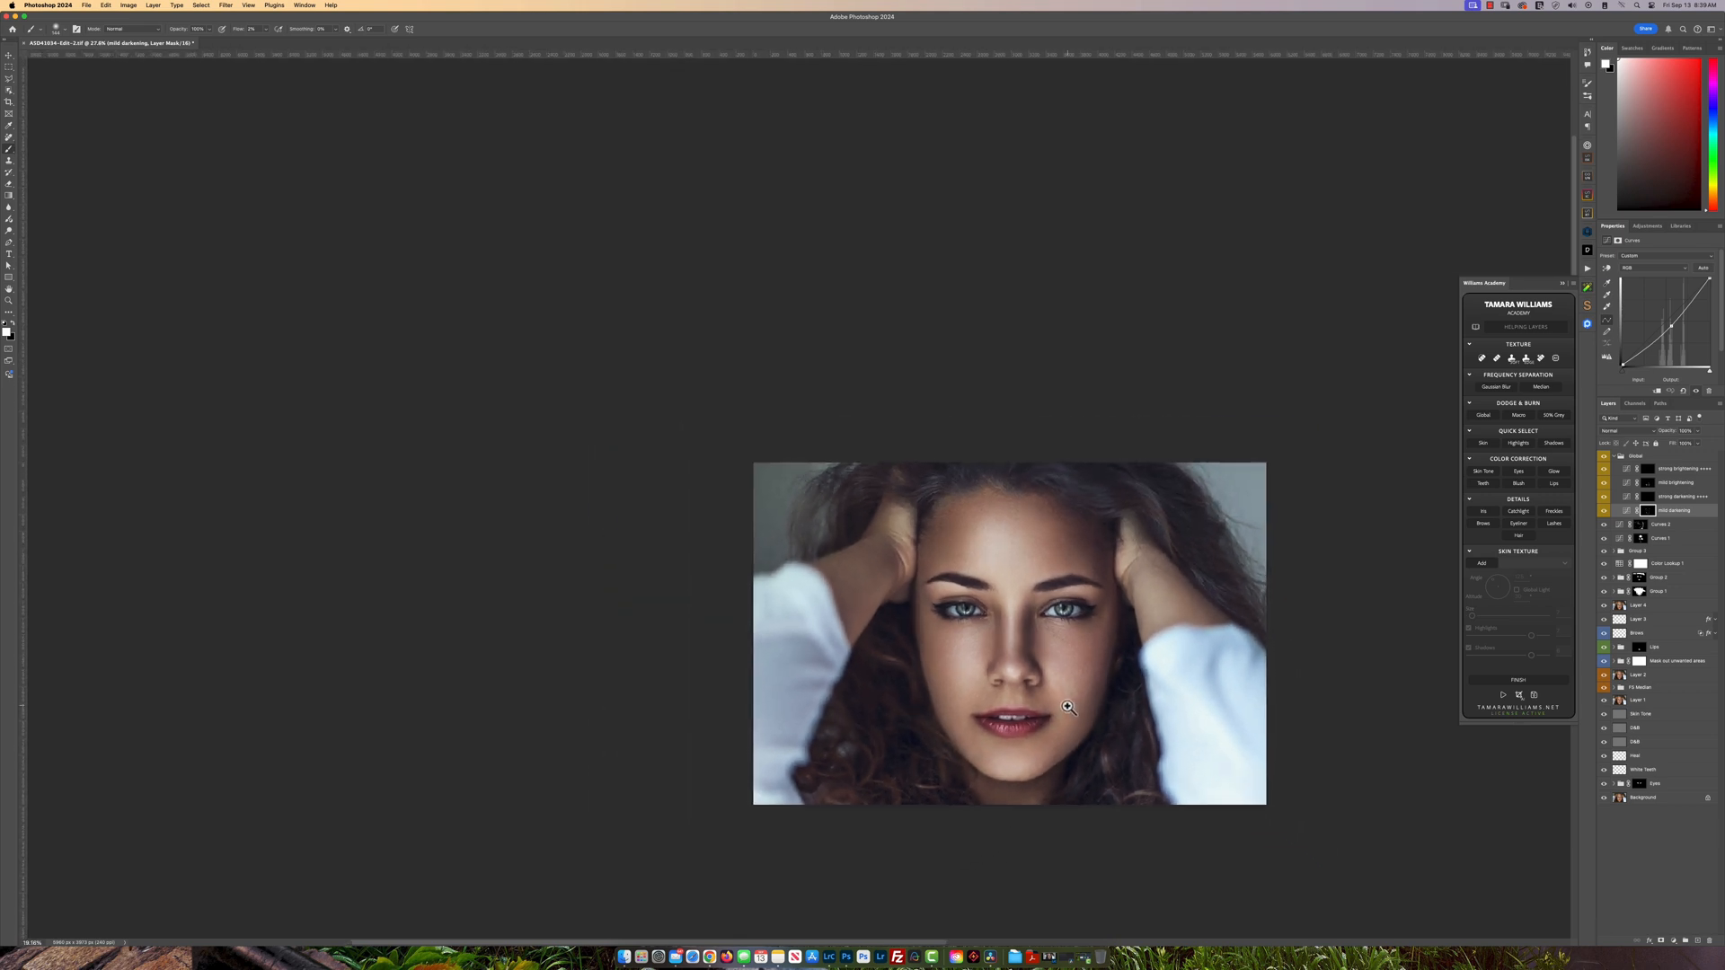
mouse_move(1055, 580)
mouse_down()
mouse_move(1069, 589)
mouse_move(1009, 523)
mouse_up()
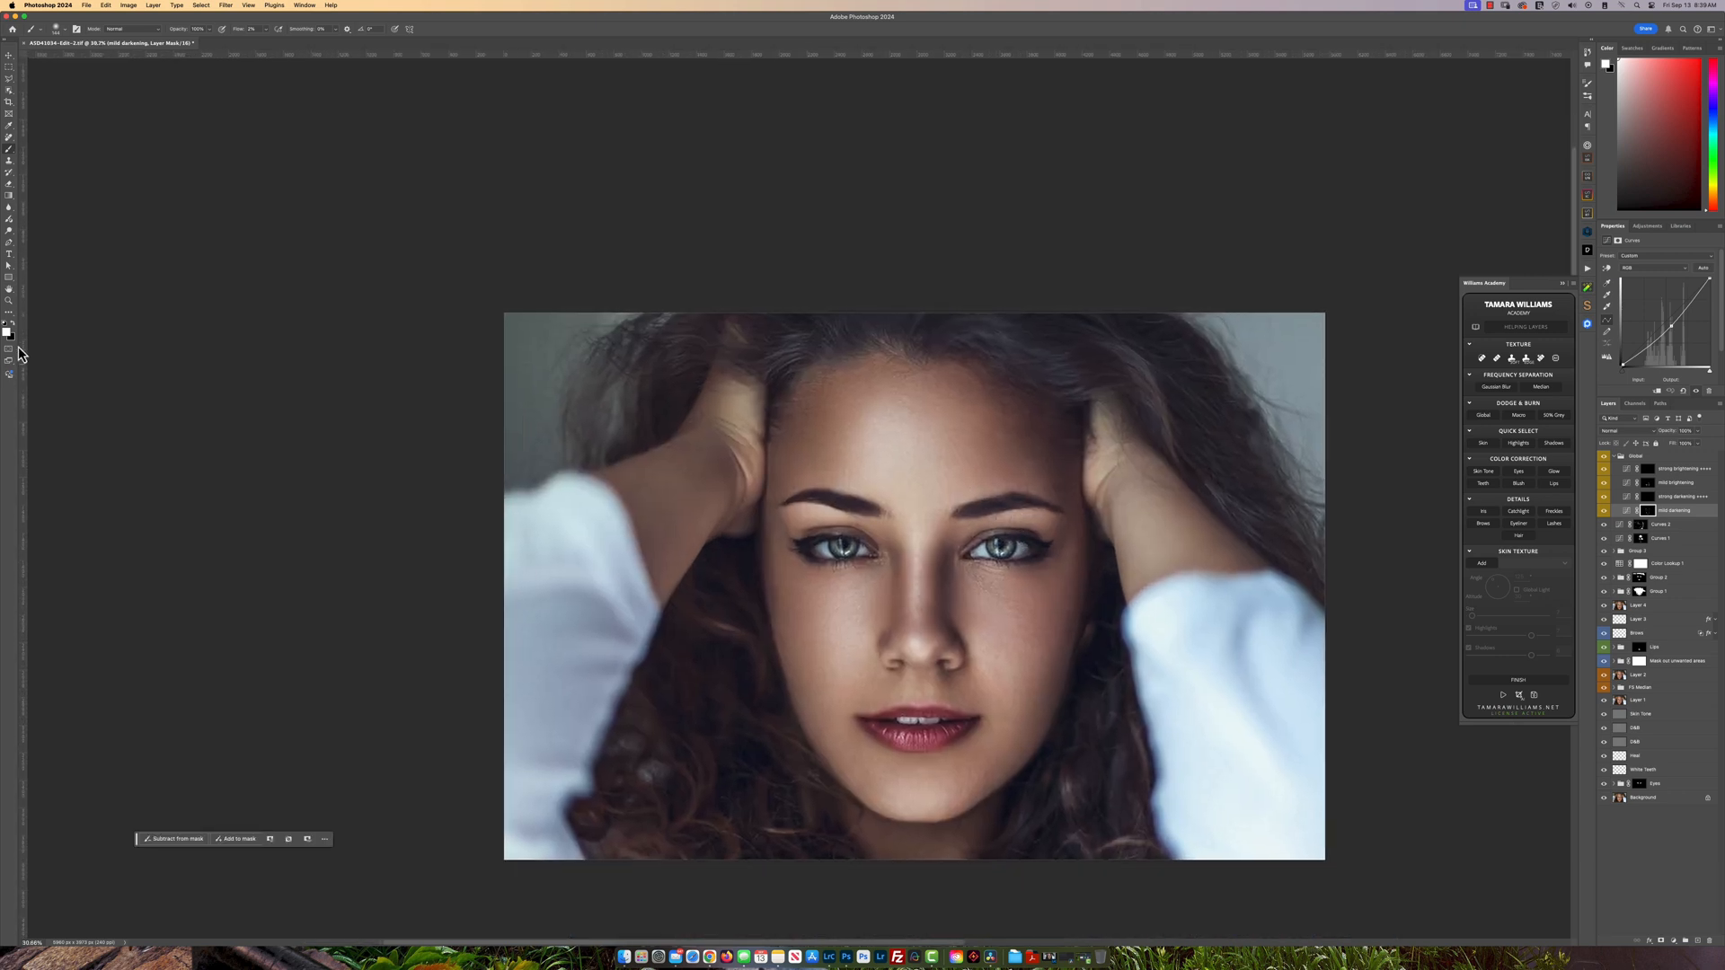
- Fit the whole portrait on screen and compare the retouch with the original by repeatedly isolating the Background layer and restoring all layers
double_click(9, 289)
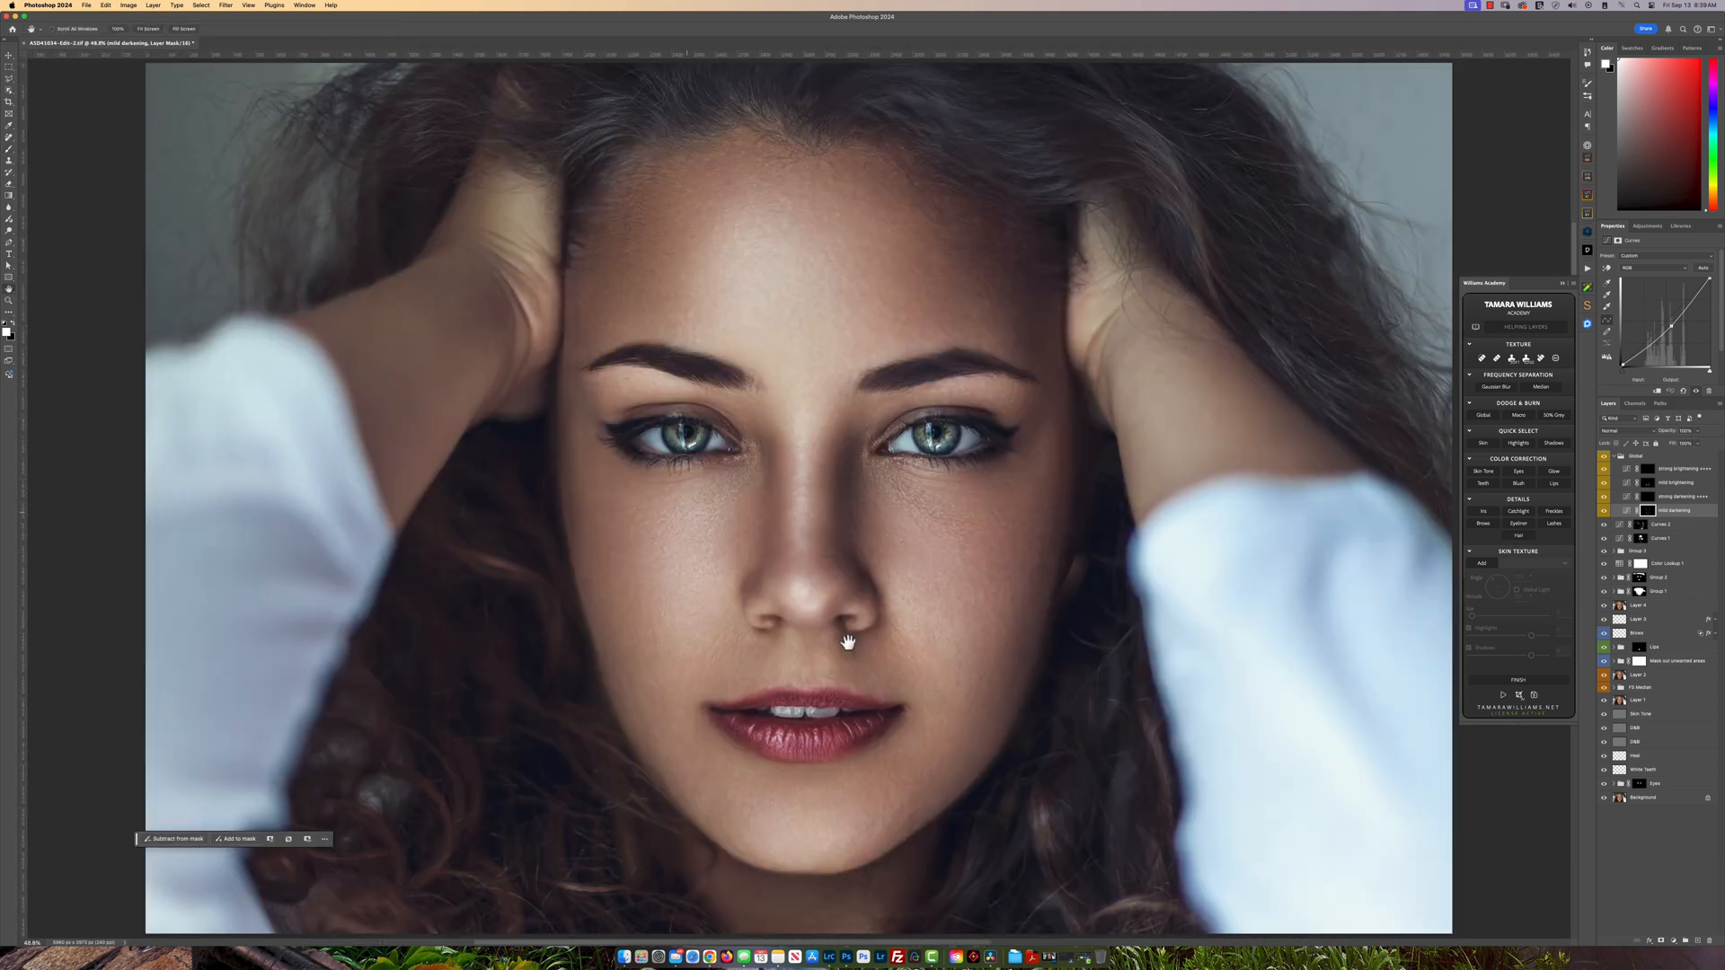
alt+click(1606, 798)
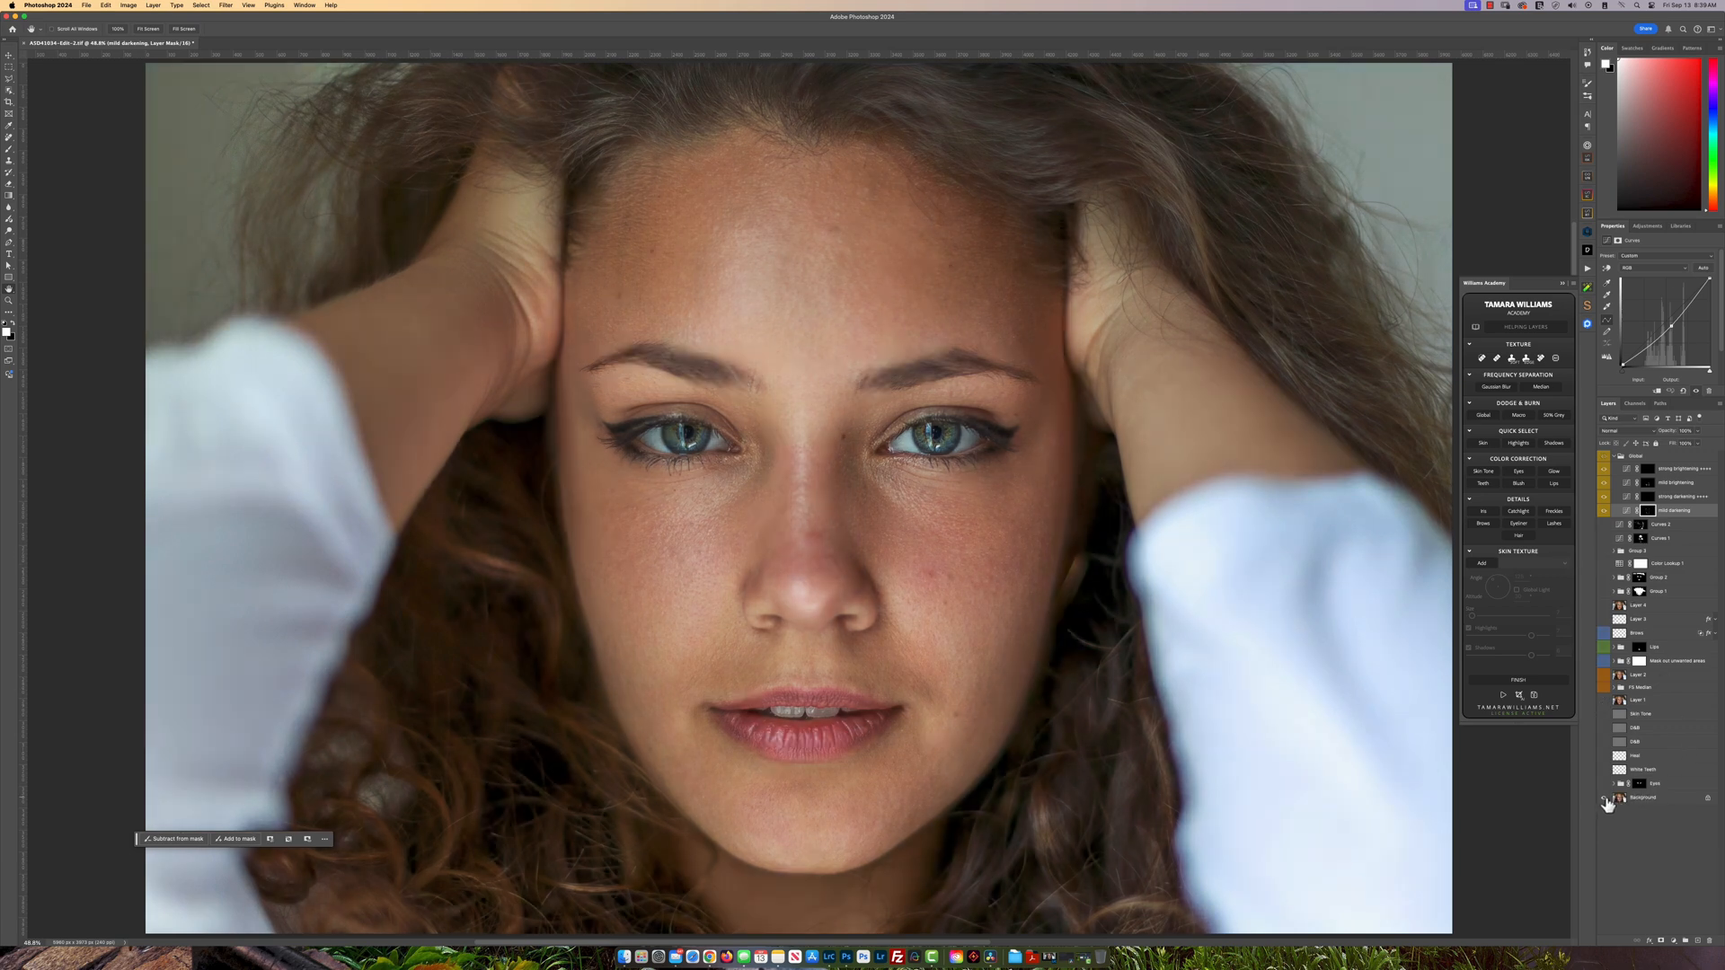
alt+click(1607, 798)
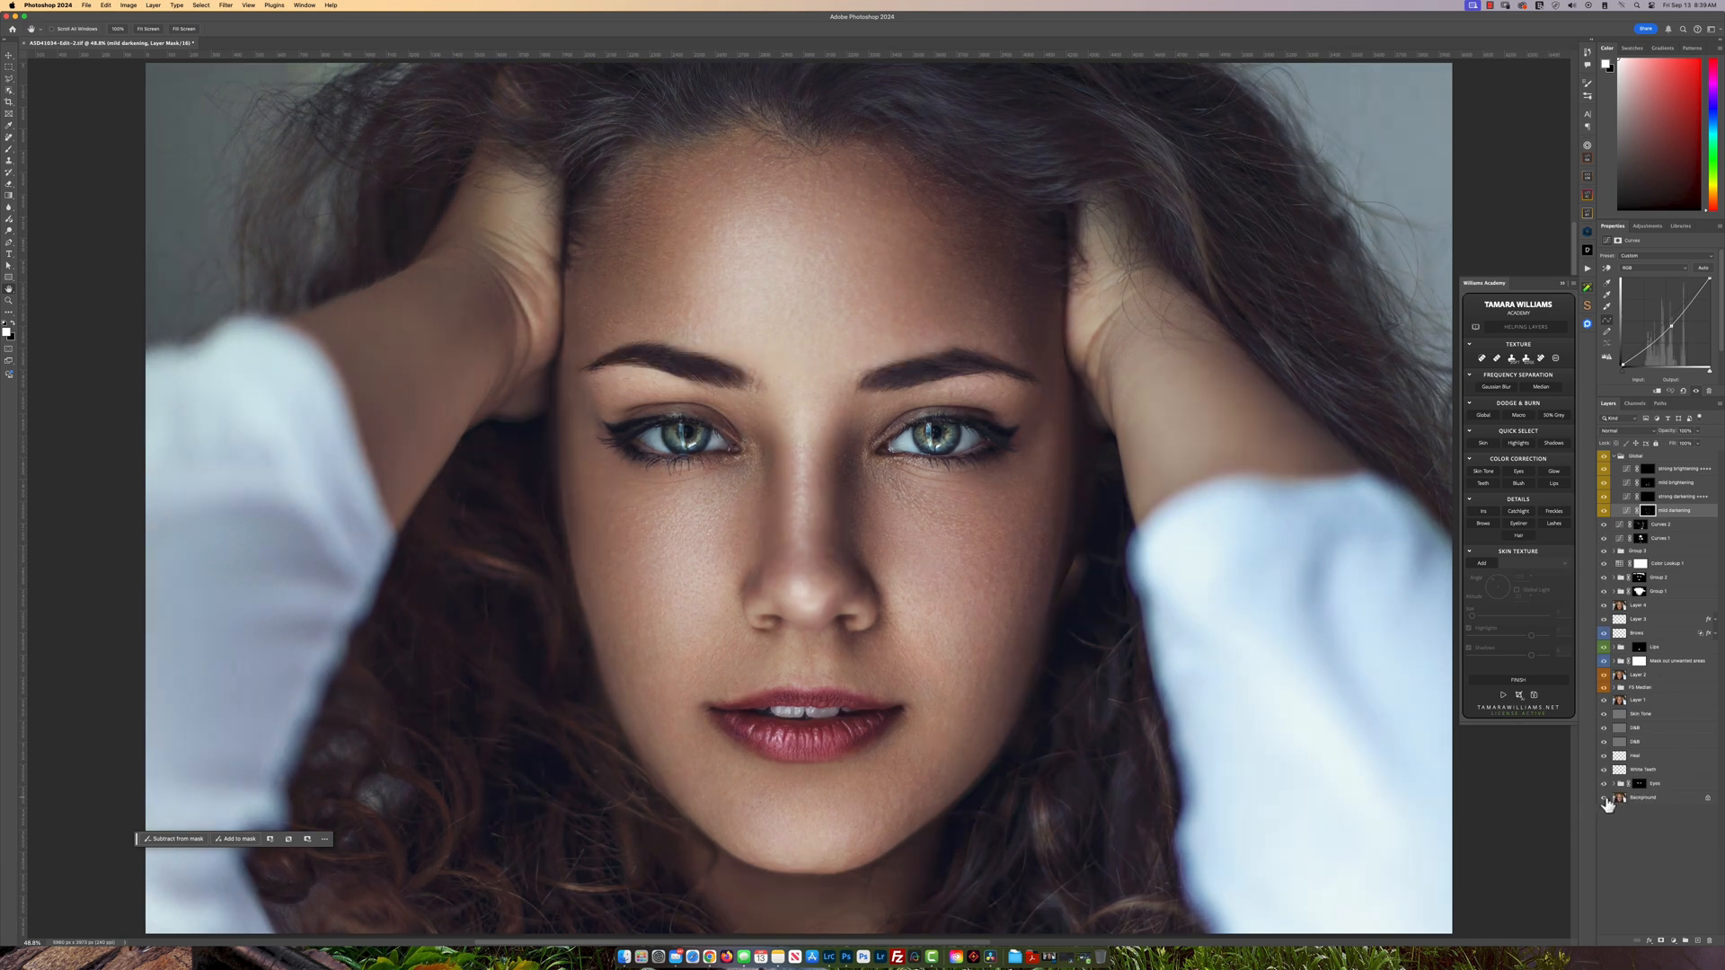
alt+click(1607, 799)
alt+click(1607, 799)
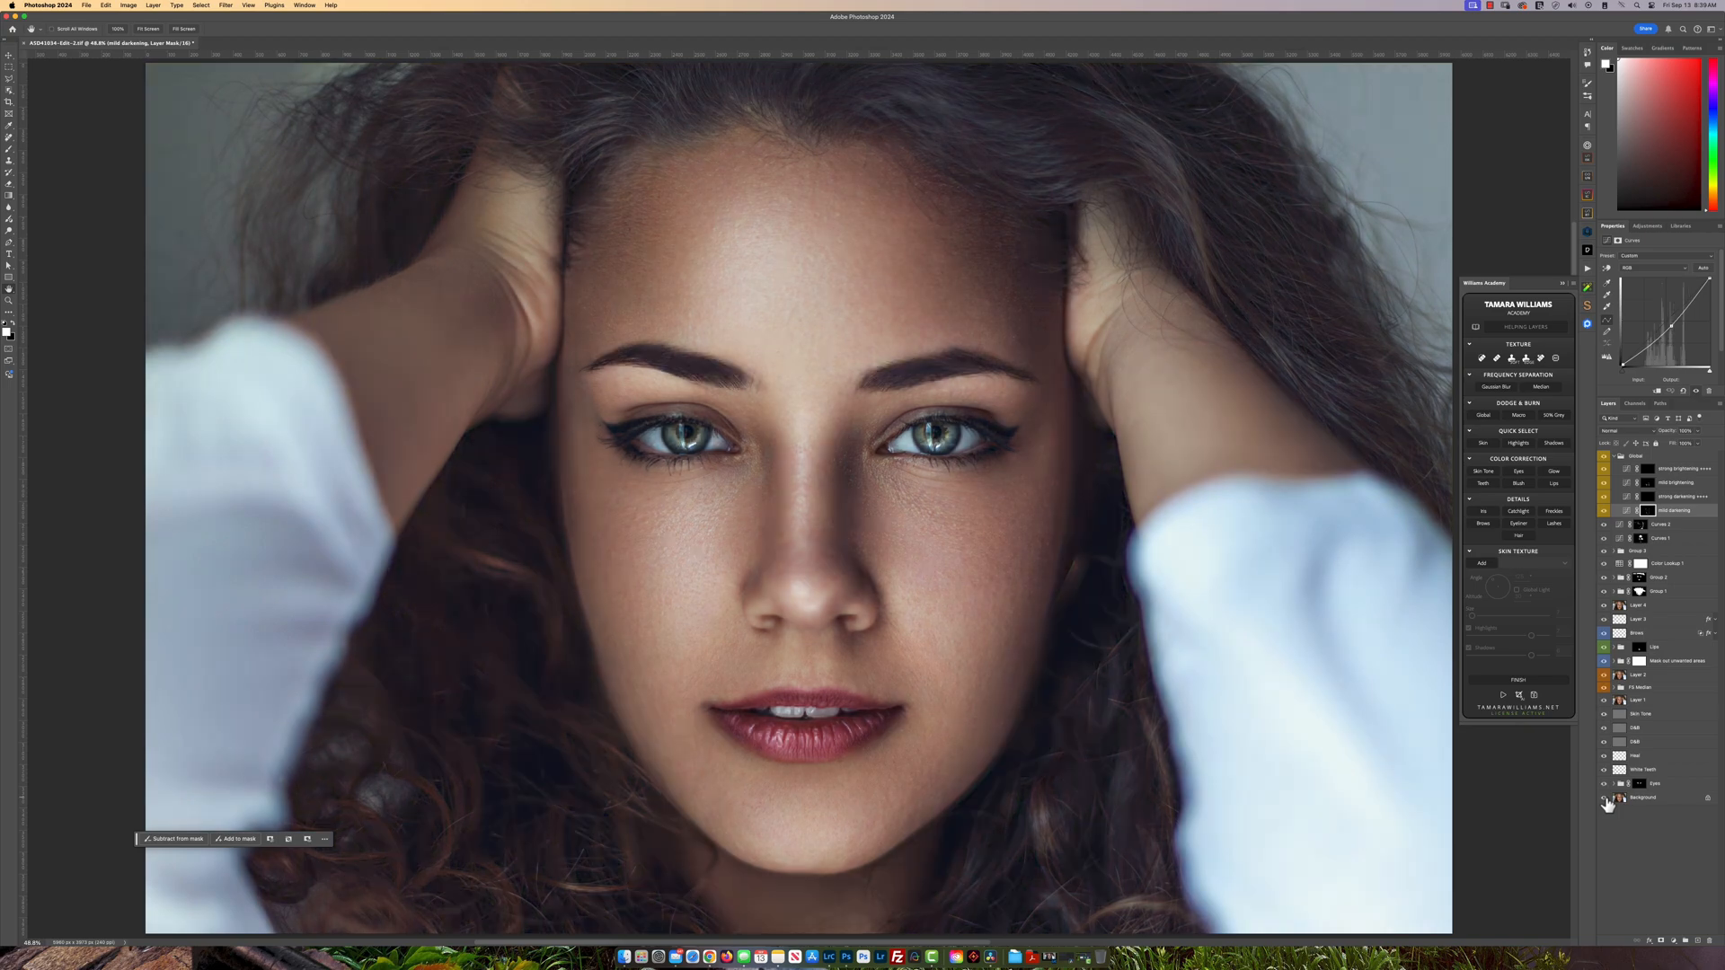